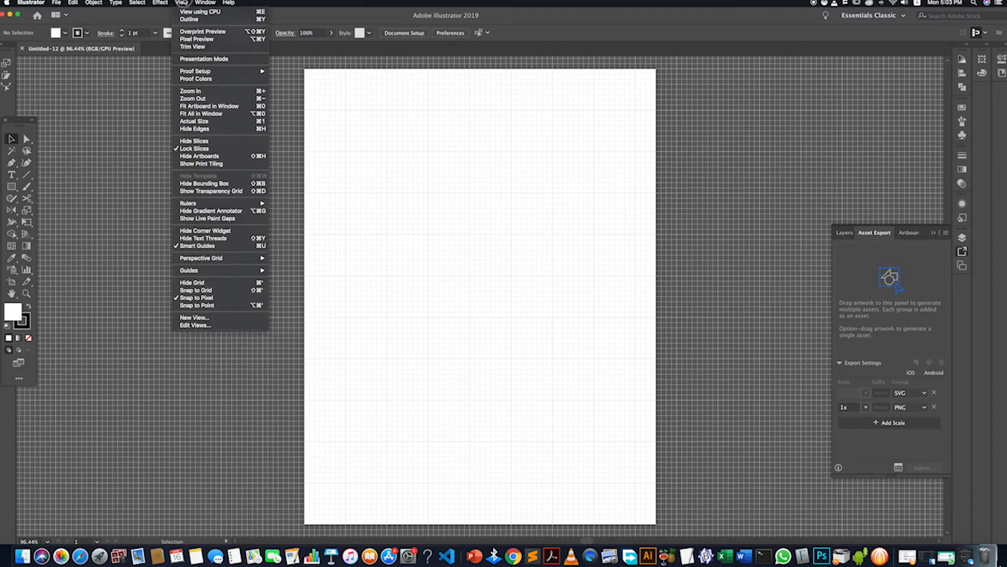
Enable snapping to the grid and draw a 2 in by 1 in rectangle in the upper middle of the artboard.
left_click(221, 292)
scroll(462, 315, "down", 1)
left_click(12, 187)
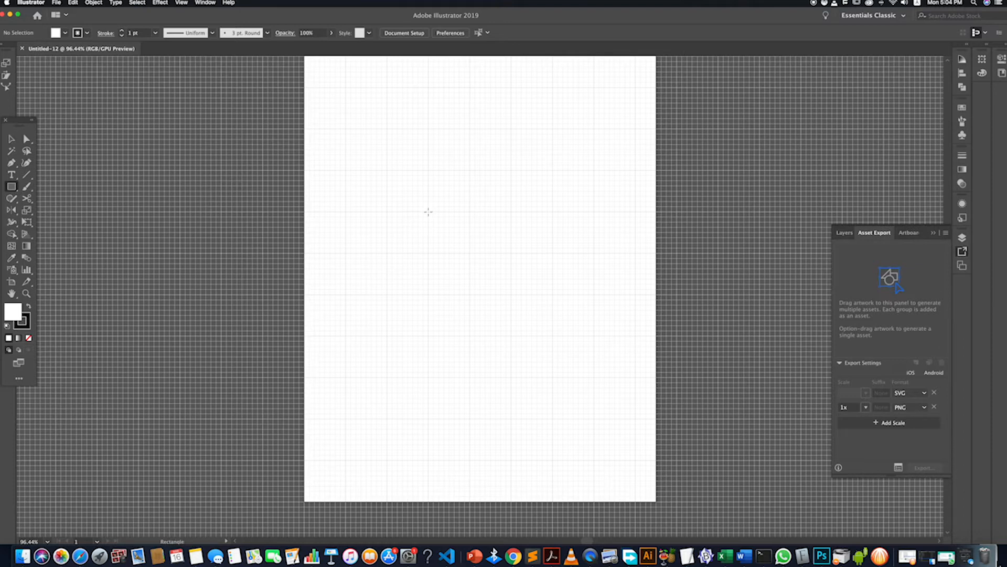
left_click_drag(428, 212, 511, 253)
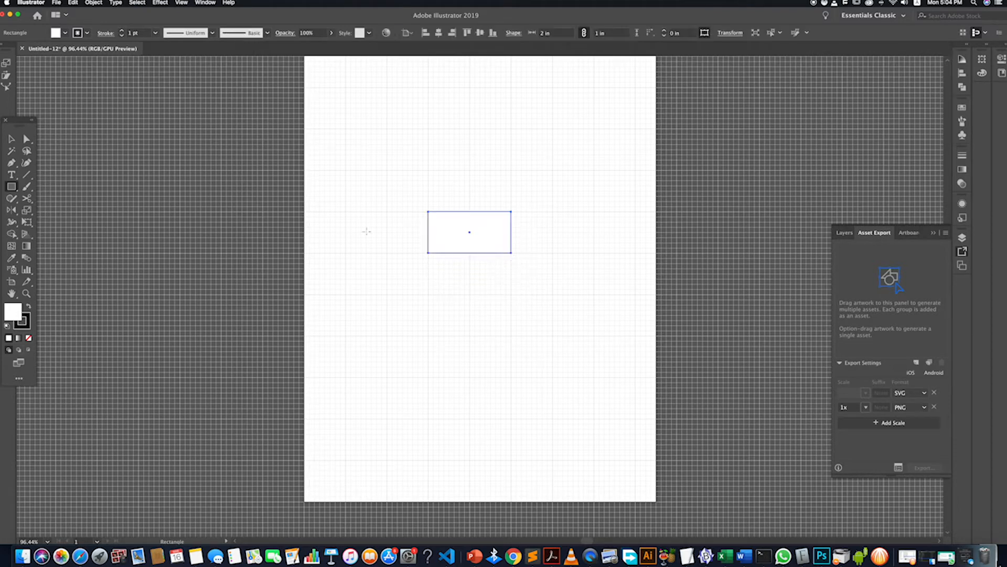
left_click(11, 139)
left_click(575, 236)
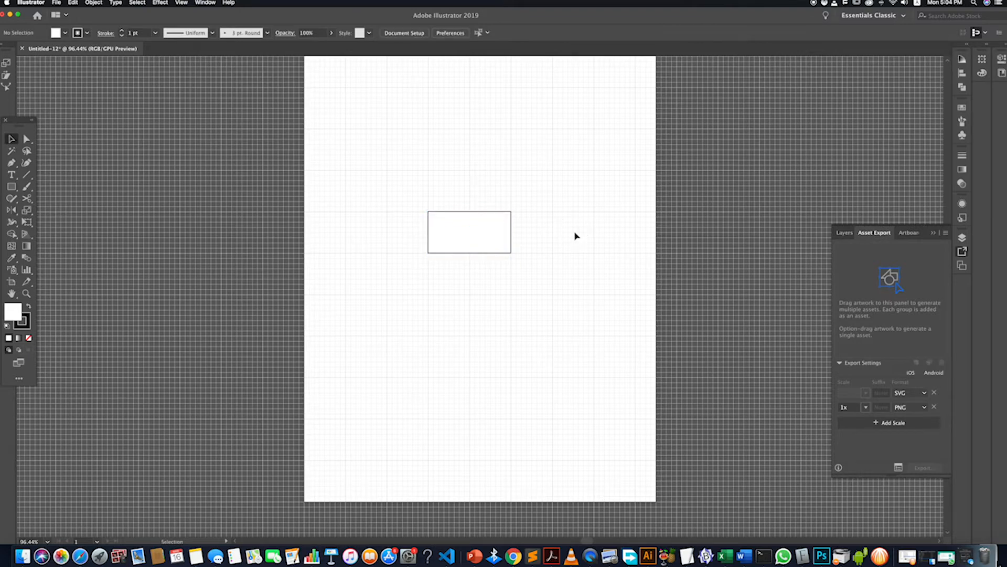
Try to draw a small triangle over the rectangle's upper-right corner with the Pen tool.
left_click(506, 241)
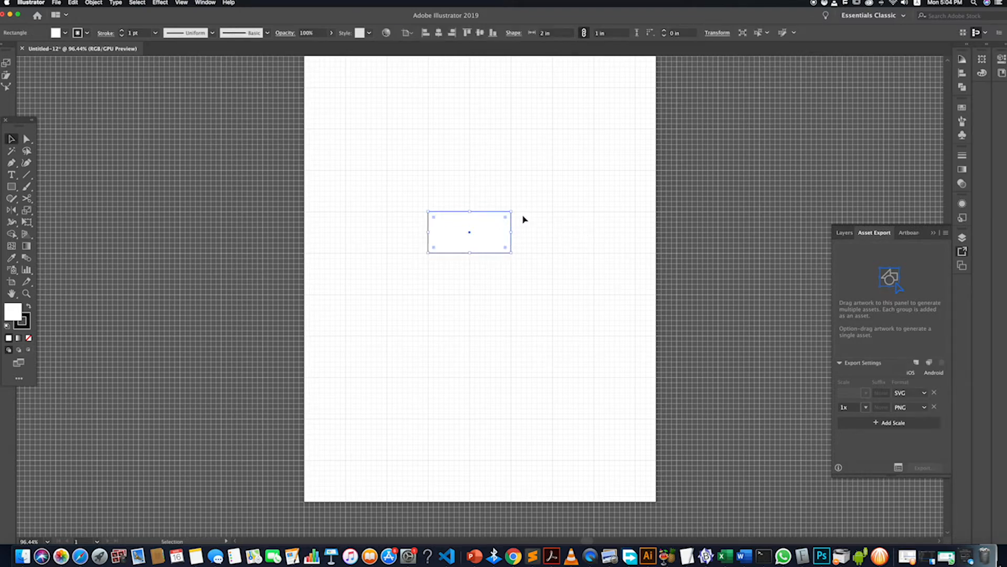
scroll(523, 219, "up", 3)
scroll(522, 221, "down", 1)
left_click(518, 231)
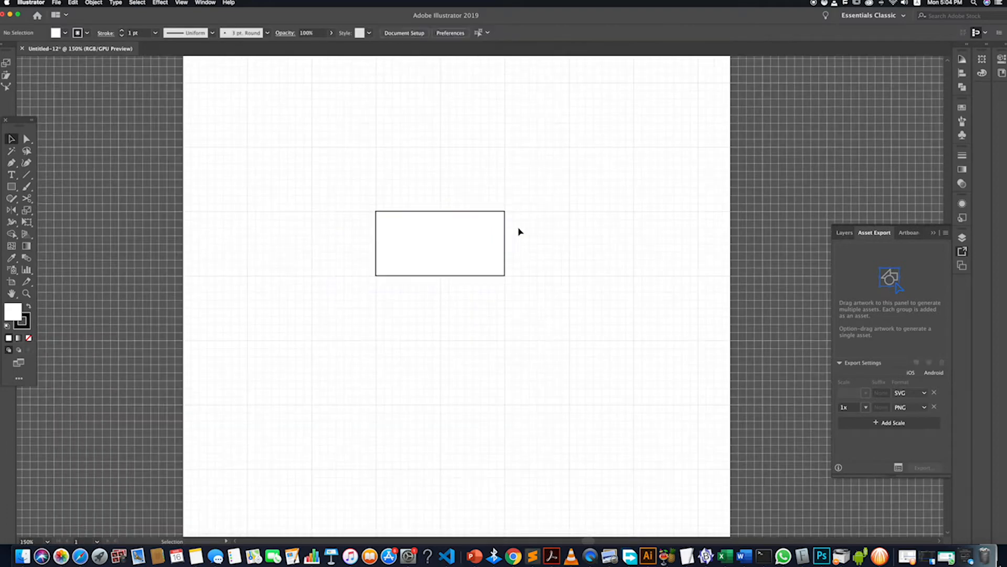
scroll(512, 229, "up", 2)
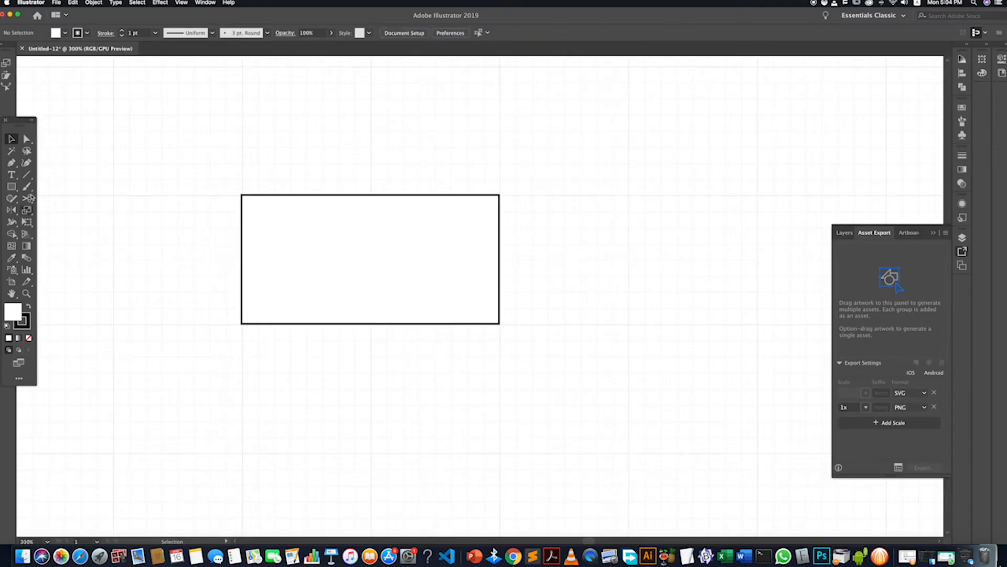
left_click(11, 163)
left_click(499, 226)
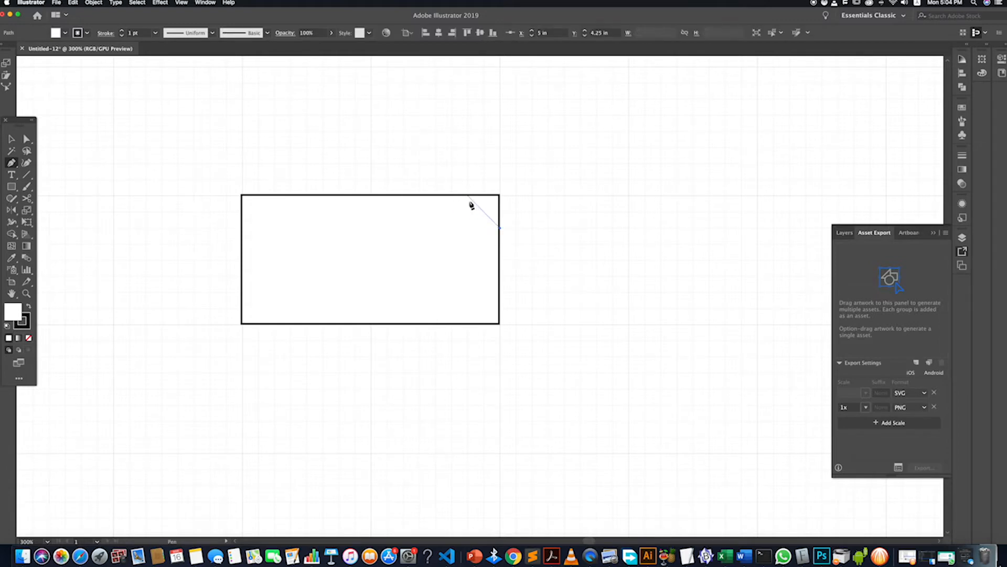
left_click(452, 197)
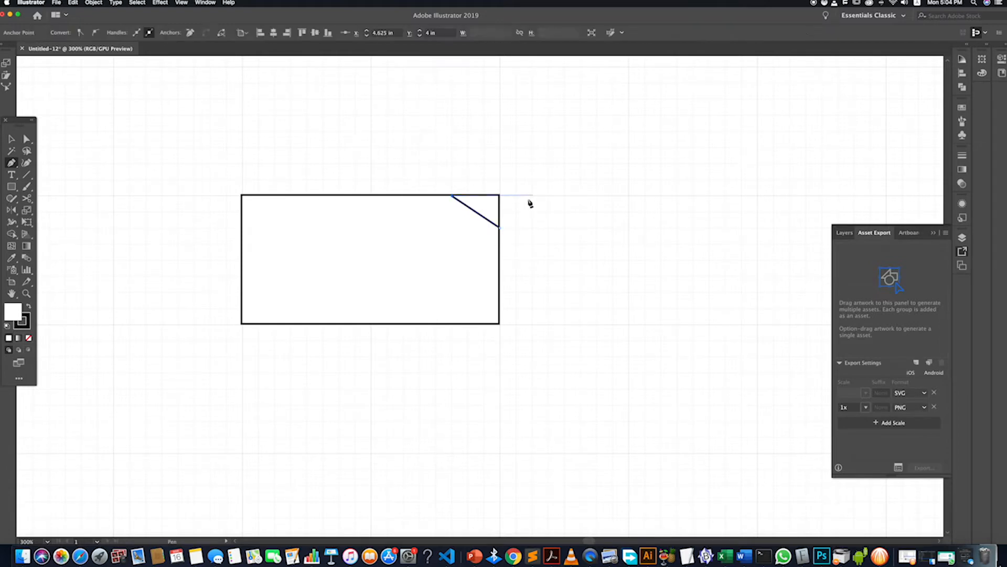
key("super+z")
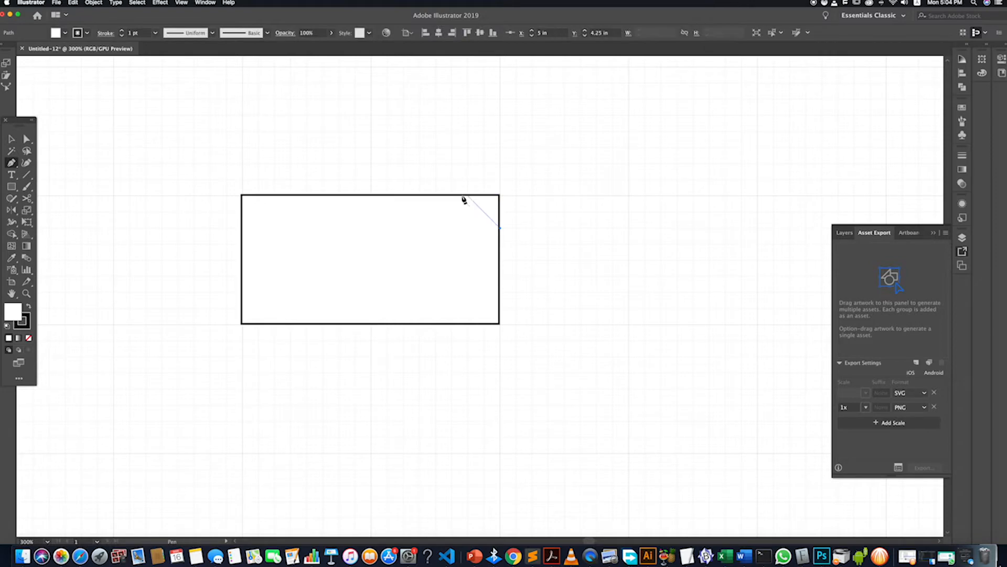
left_click(469, 197)
left_click(500, 196)
left_click(500, 227)
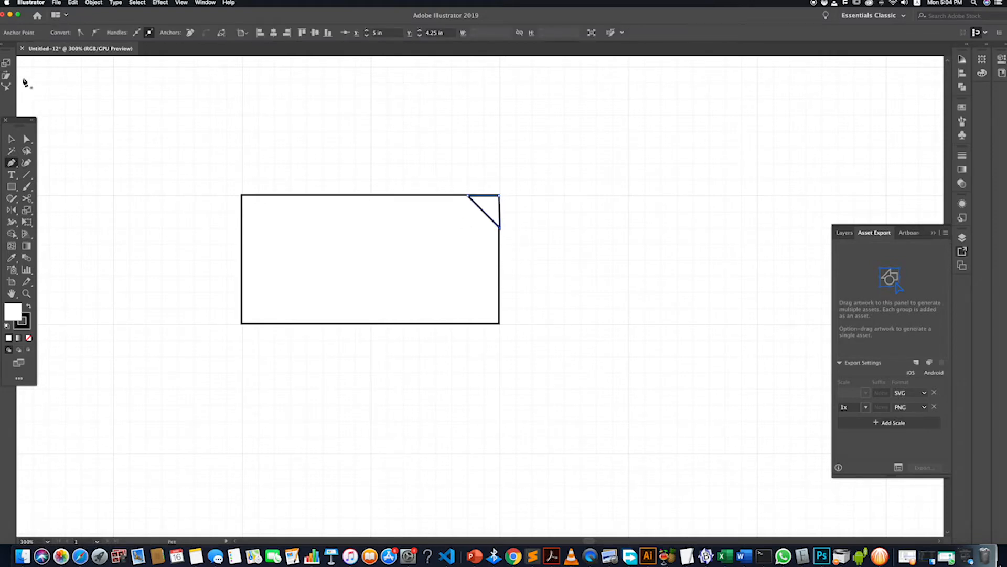
Undo the triangle drawn on the rectangle's corner.
key("super+z")
key("super+z")
key("super+z")
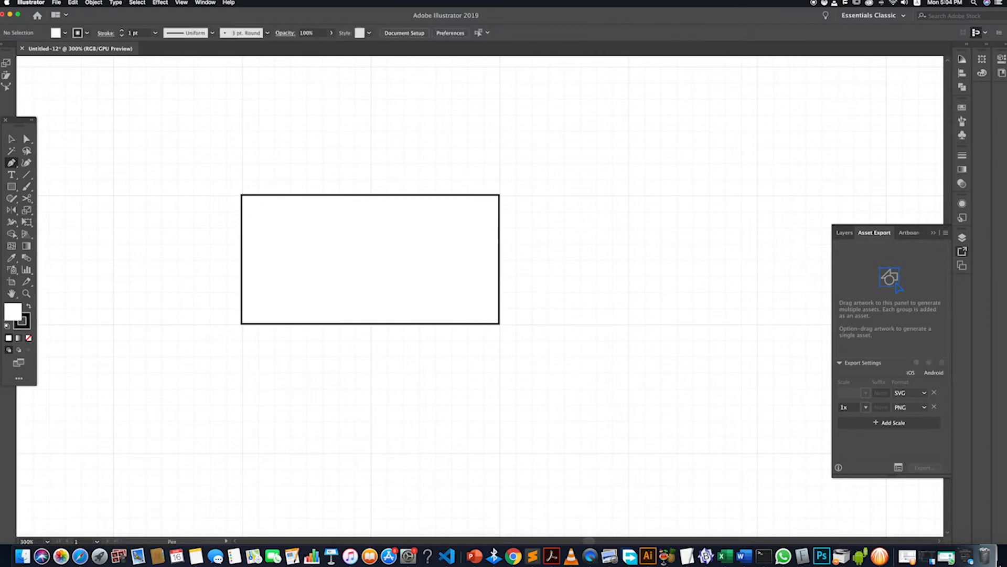
Turn off snapping to pixels.
left_click(12, 138)
left_click(182, 2)
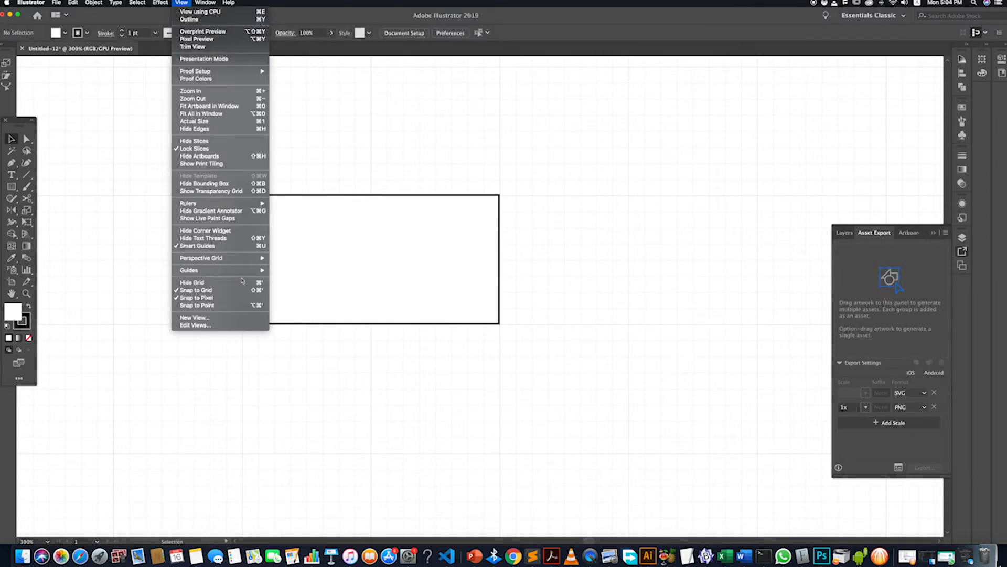
left_click(208, 298)
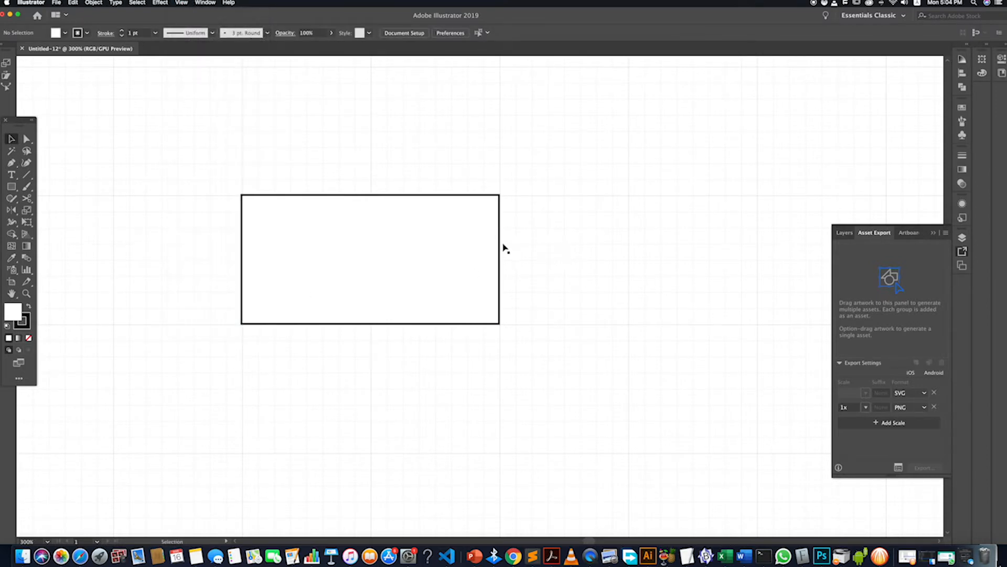
Delete the rectangle and redraw it on the grid at 2 in by 1 in.
left_click_drag(499, 245, 500, 269)
key("Delete")
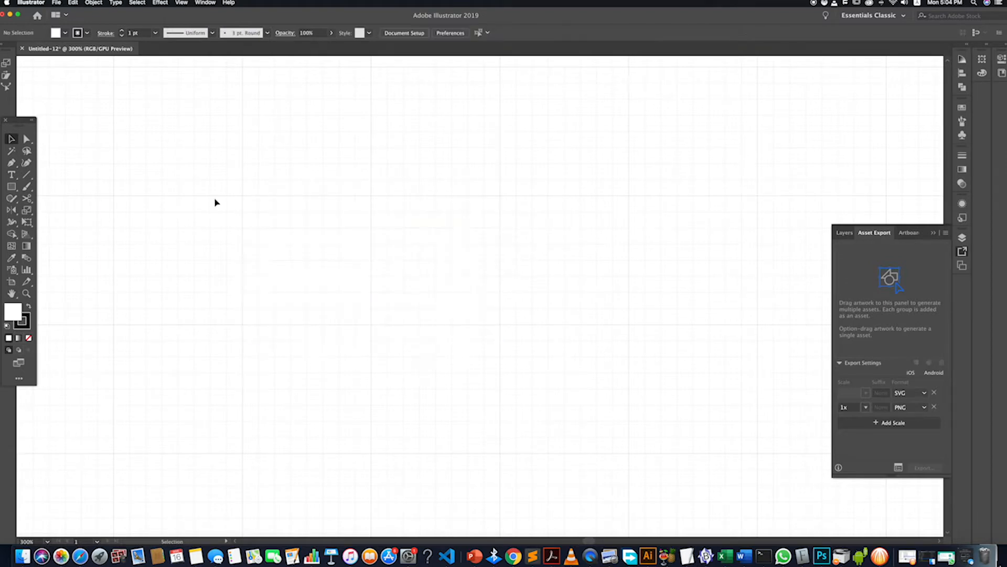
key("m")
left_click_drag(241, 195, 499, 324)
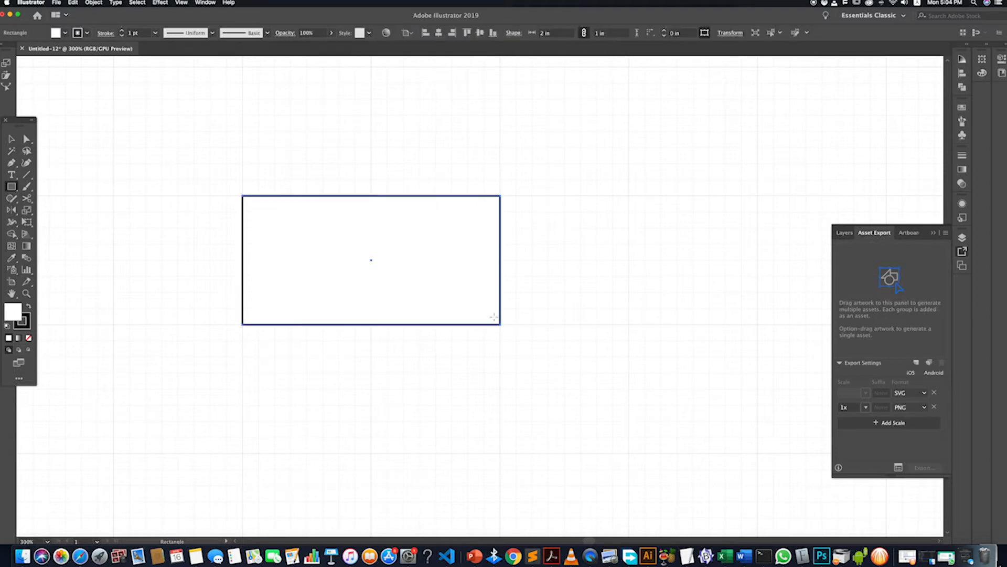
left_click(11, 163)
left_click(546, 227)
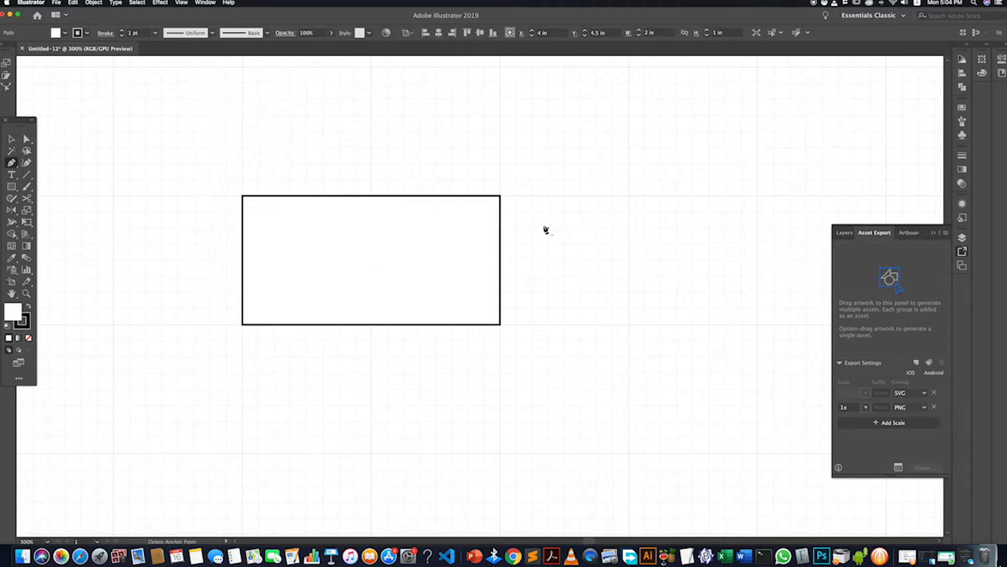
left_click(501, 229)
key("super+z")
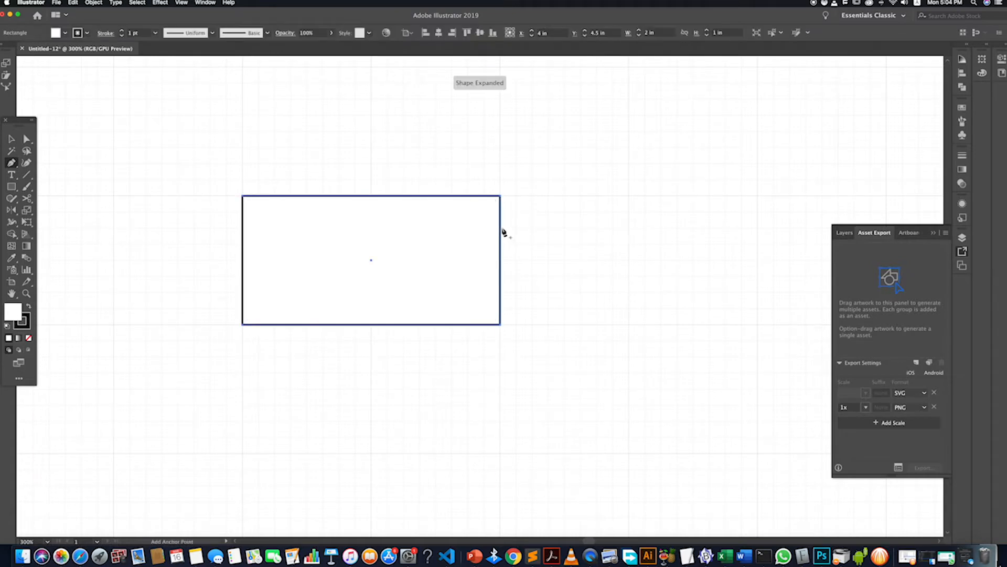
left_click(501, 230)
key("super+z")
Deselect the rectangle and draw a closed right triangle with legs about 0.25 in over its upper-right corner with the Pen tool.
left_click(11, 138)
left_click(212, 155)
left_click(11, 162)
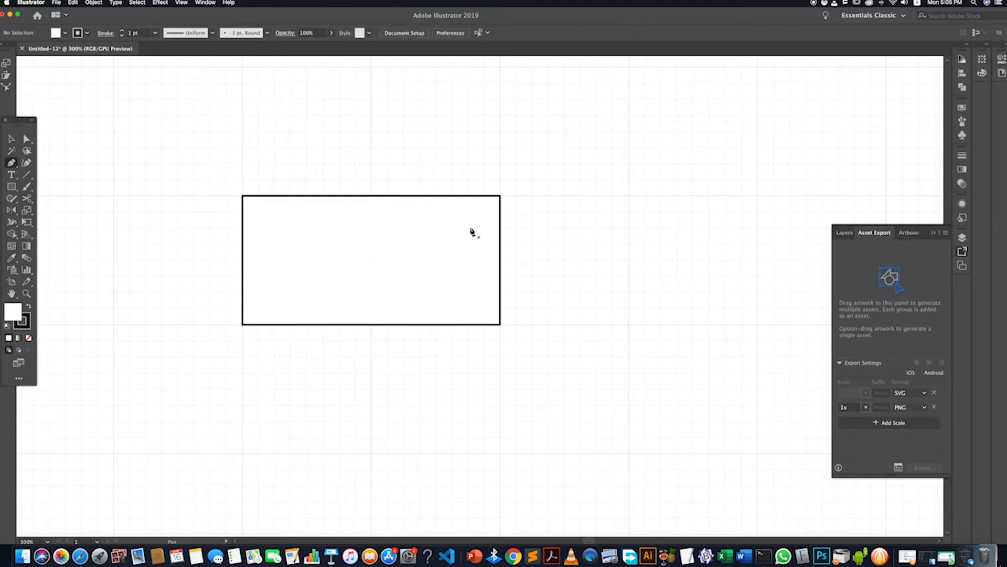
left_click(500, 230)
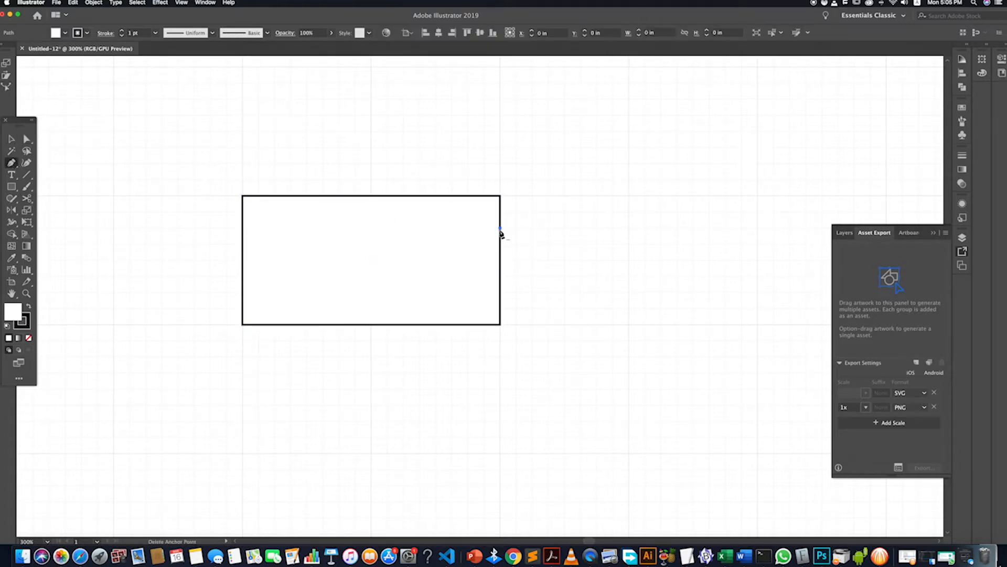
left_click(468, 196)
left_click(501, 197)
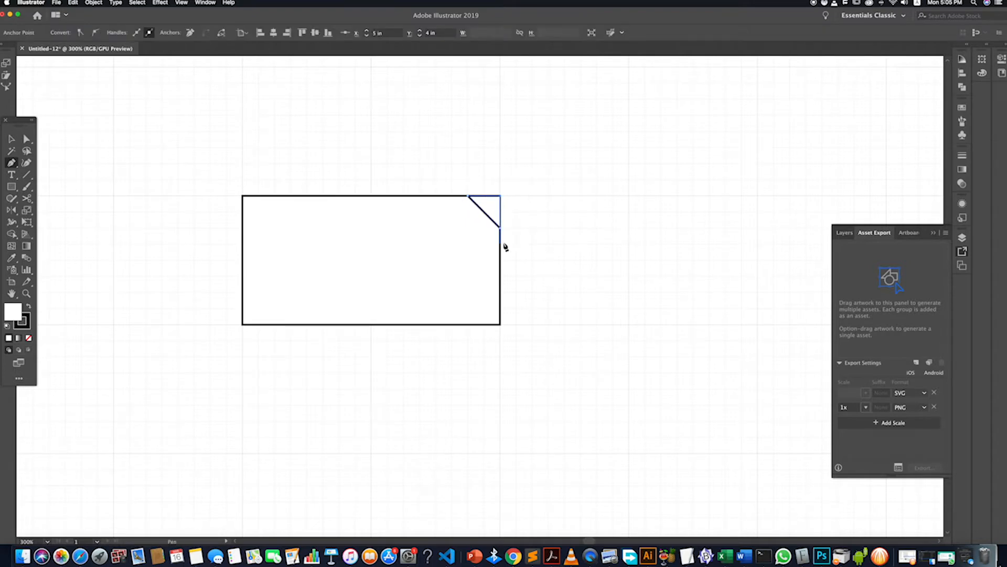
left_click(501, 231)
Swap the triangle's fill and stroke colours, then set its fill to none.
left_click(12, 138)
left_click(28, 307)
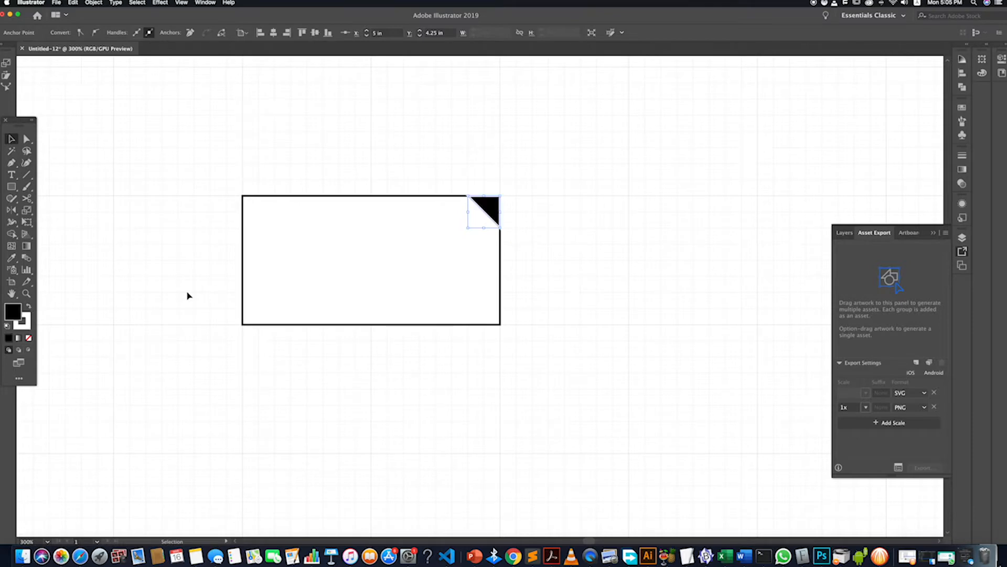
left_click(29, 338)
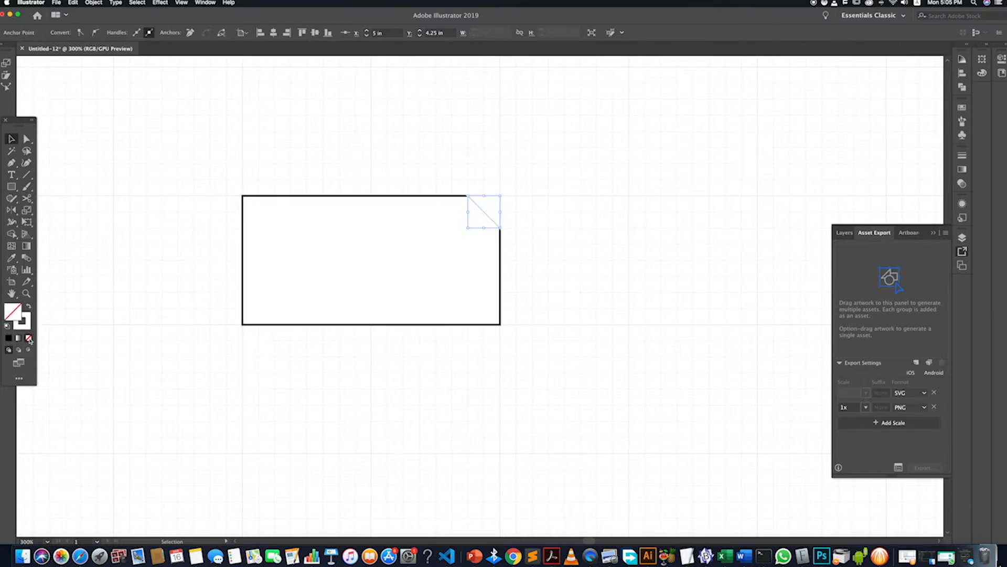
left_click(552, 273)
left_click(490, 210)
left_click(553, 225)
left_click(495, 212)
left_click(553, 209)
left_click(495, 204)
left_click(516, 208)
mouse_move(508, 204)
left_mouse_down()
mouse_move(490, 200)
mouse_move(520, 205)
left_mouse_up()
key("super+z")
left_click(519, 207)
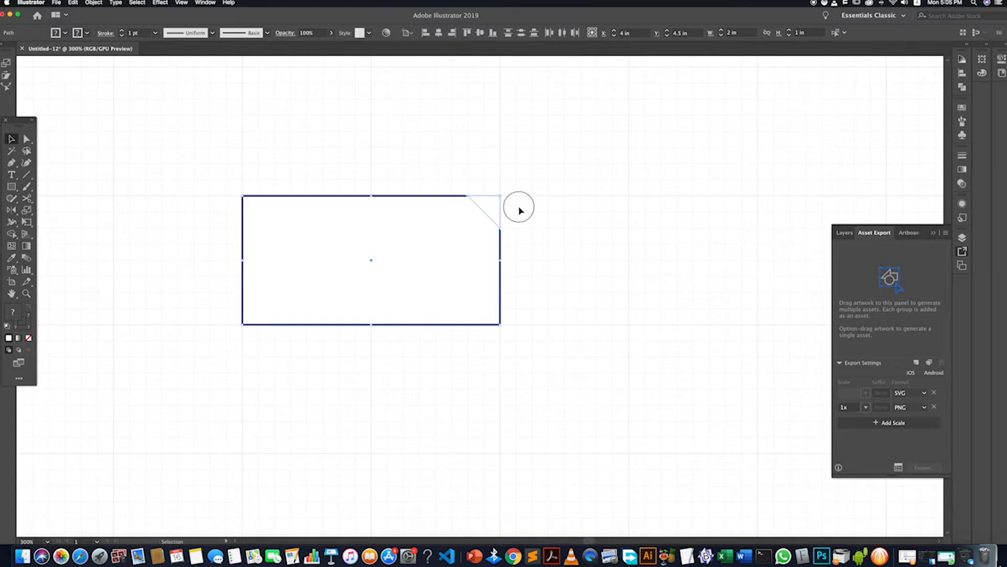
left_click(492, 207)
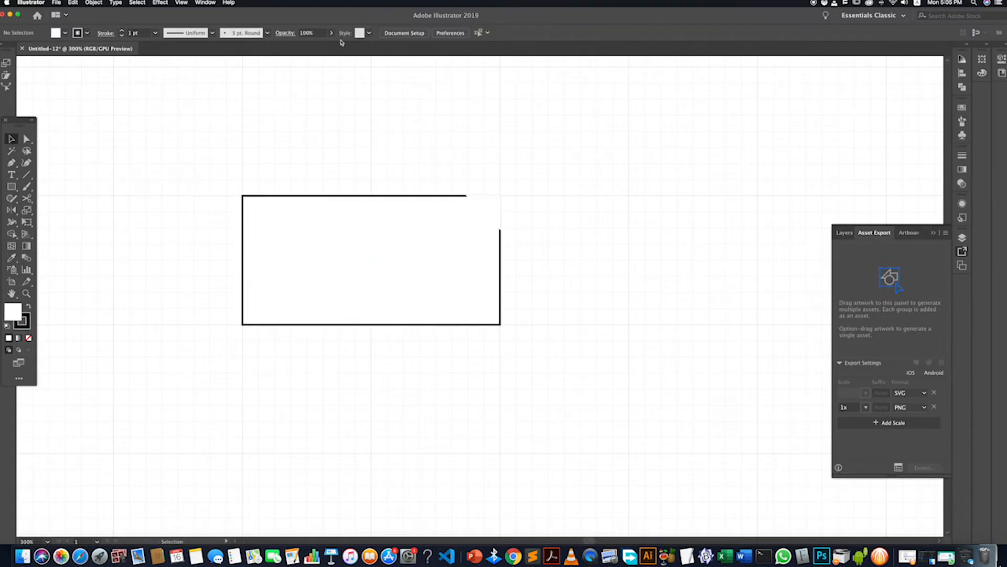
Cut the triangle out of the rectangle's upper-right corner using the Pathfinder Minus Front operation on both shapes.
left_click(205, 3)
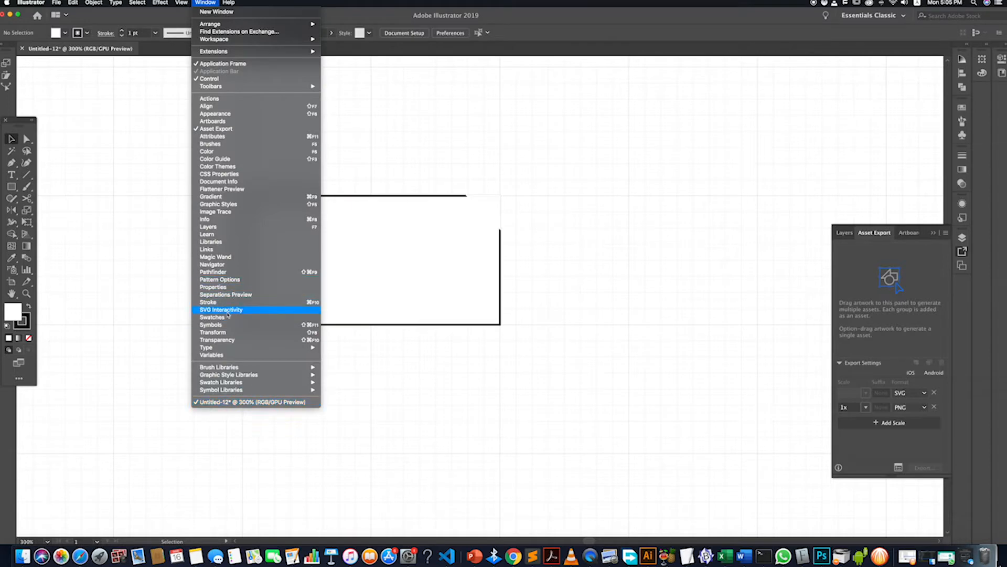
left_click(229, 272)
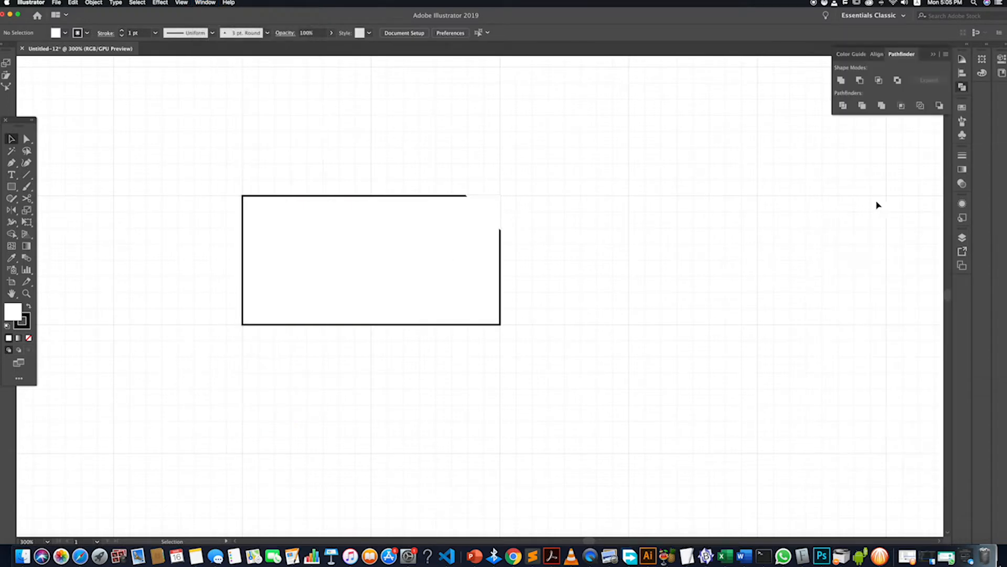
left_click(860, 80)
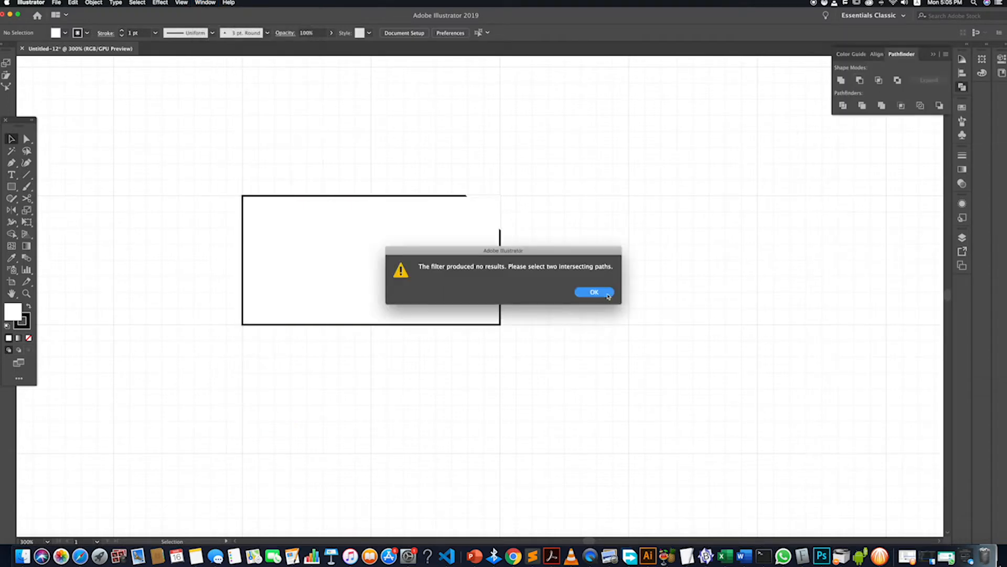
left_click(608, 295)
left_click_drag(425, 184, 520, 241)
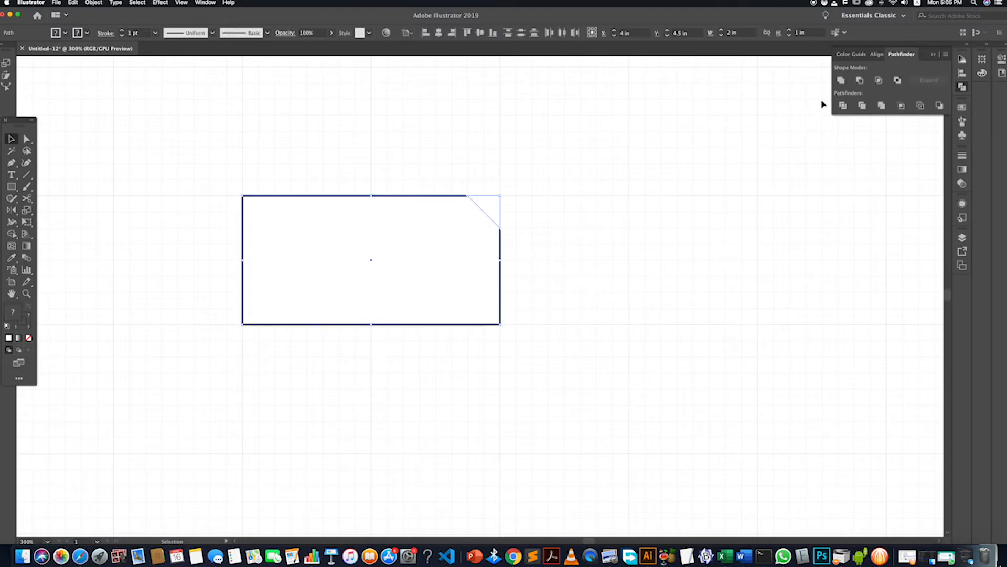
left_click(860, 80)
left_click(514, 283)
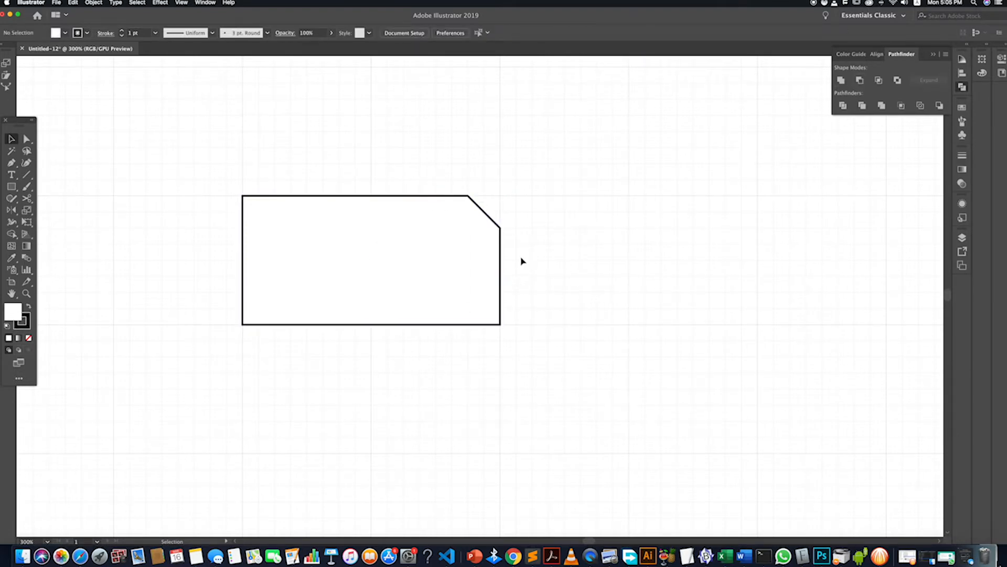
Swap the fill and stroke of the cut-corner shape to give it a black fill and white stroke.
scroll(520, 265, "down", 3)
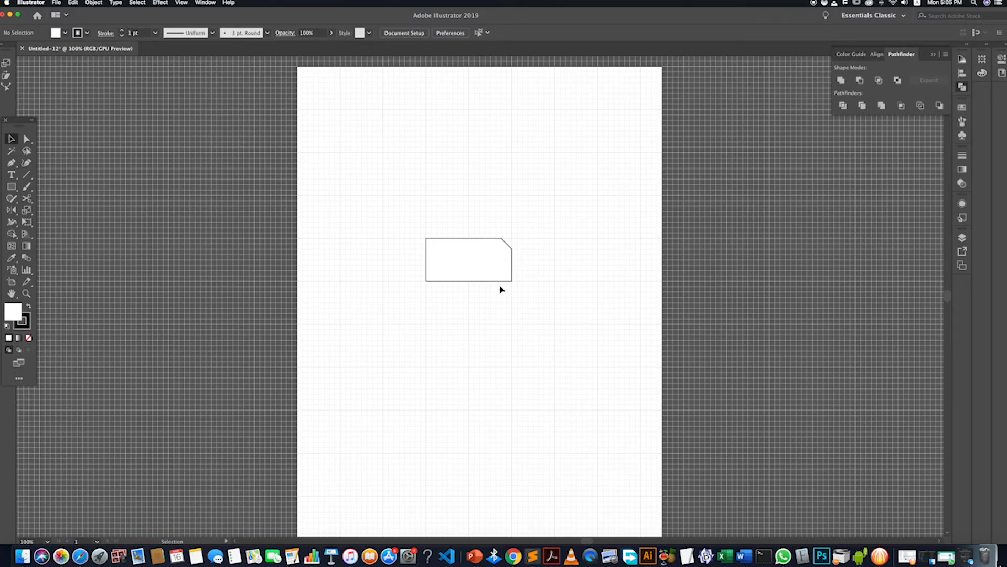
left_click(450, 285)
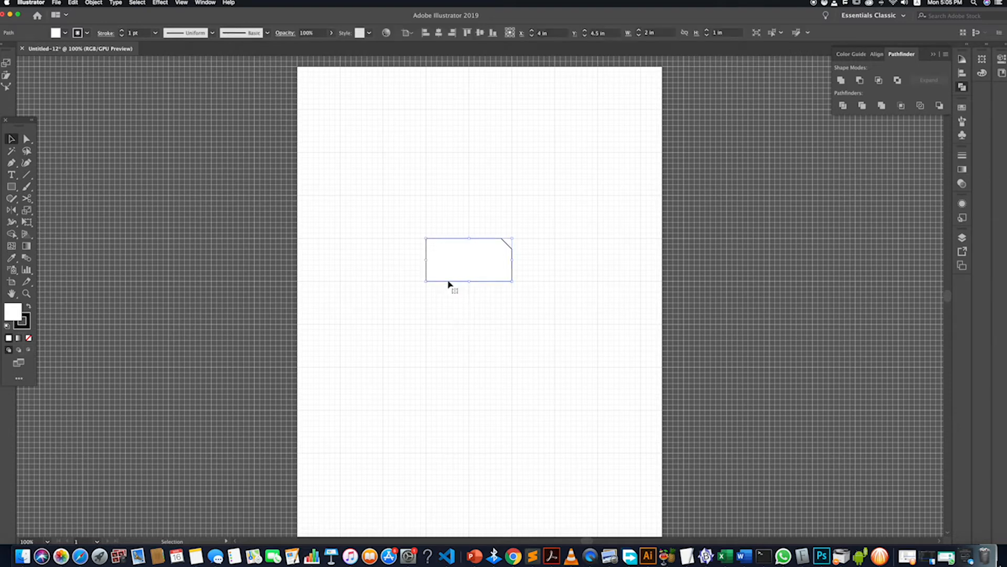
left_click(29, 308)
left_click(459, 319)
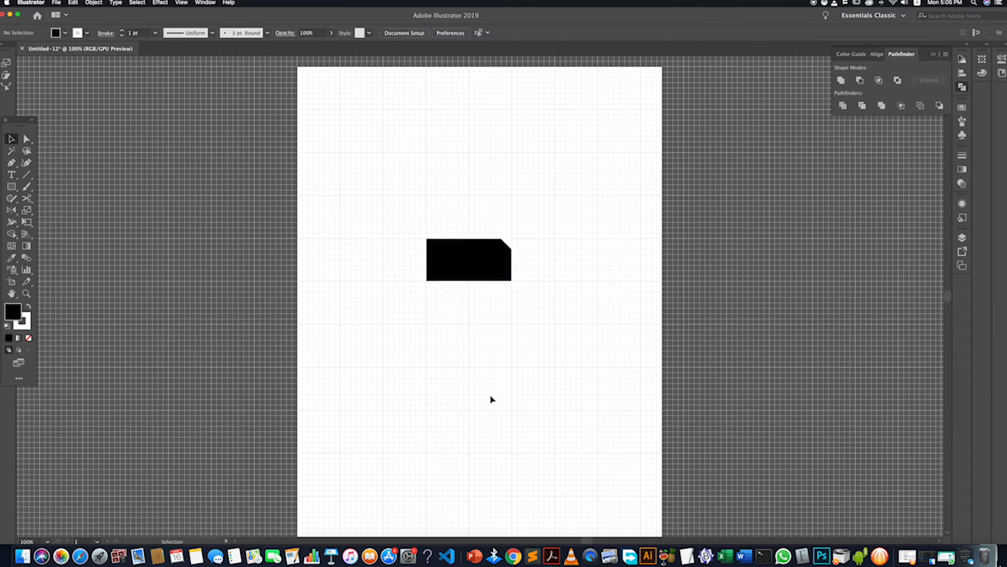
Draw a black rectangle about 2 in wide below the cut-corner shape, aligned with its left and right edges, and deselect it.
scroll(491, 397, "up", 1)
scroll(492, 398, "down", 2)
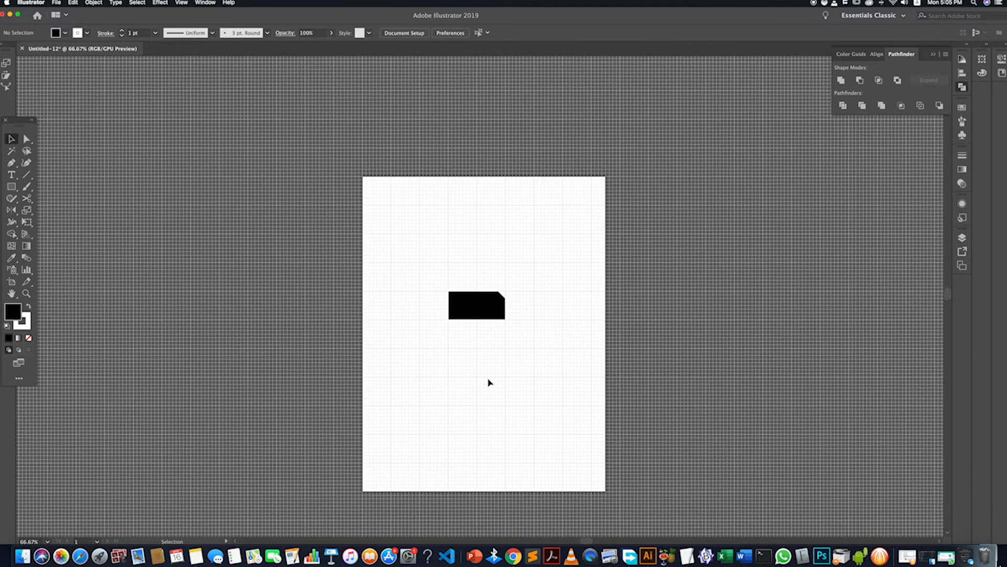
scroll(488, 383, "down", 2)
left_click(11, 186)
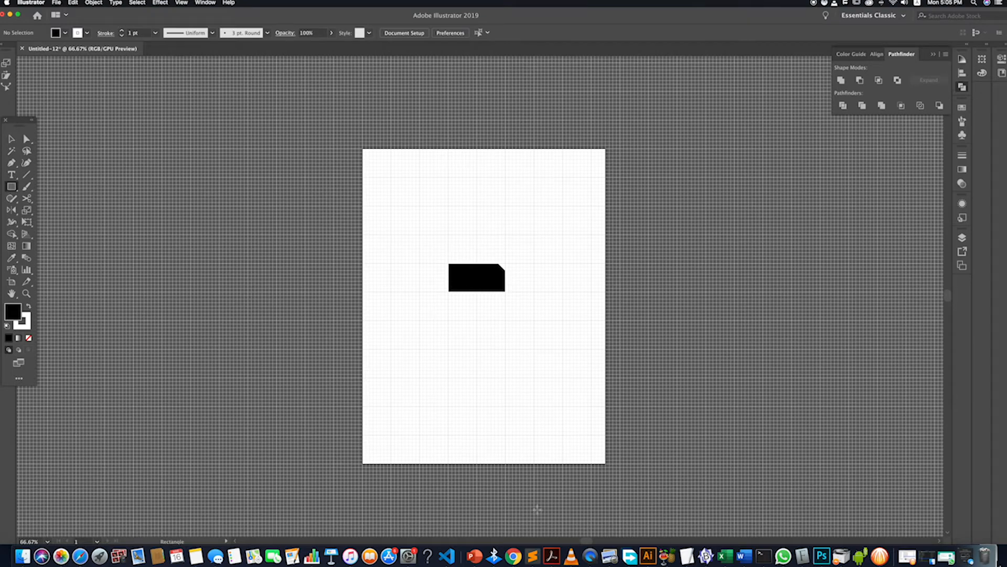
scroll(442, 307, "up", 1)
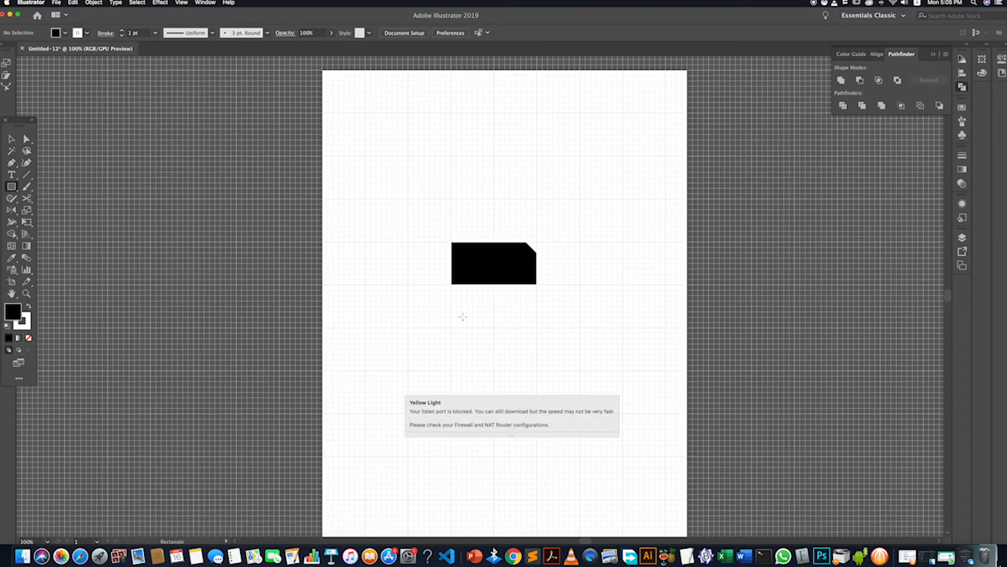
left_click_drag(451, 312, 537, 349)
left_click(12, 139)
left_click(327, 290)
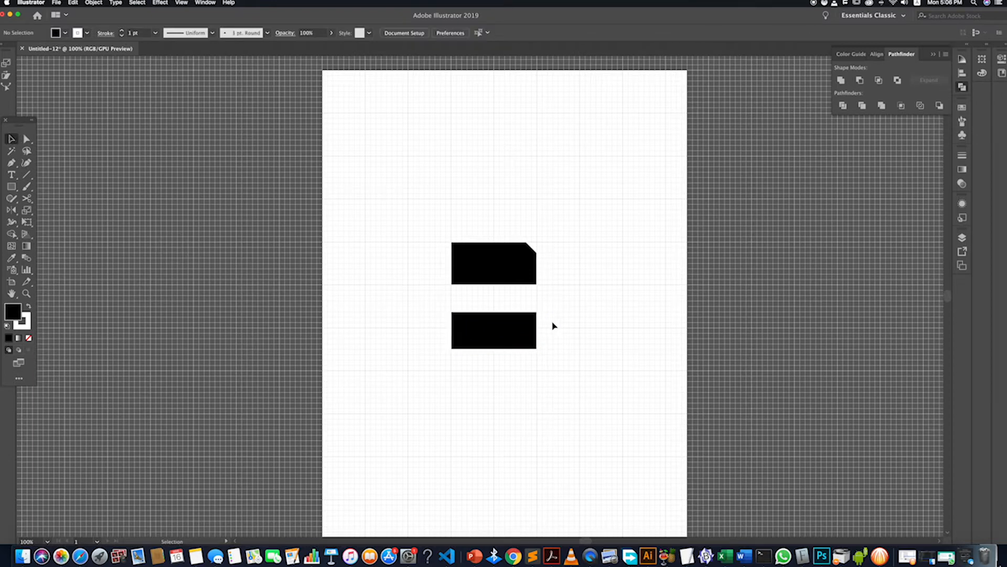
Resize the lower rectangle's height to make a thin bar about 0.25 in tall, keeping its width.
left_click(513, 328)
left_click_drag(493, 312, 521, 331)
left_click(488, 389)
left_click(599, 330)
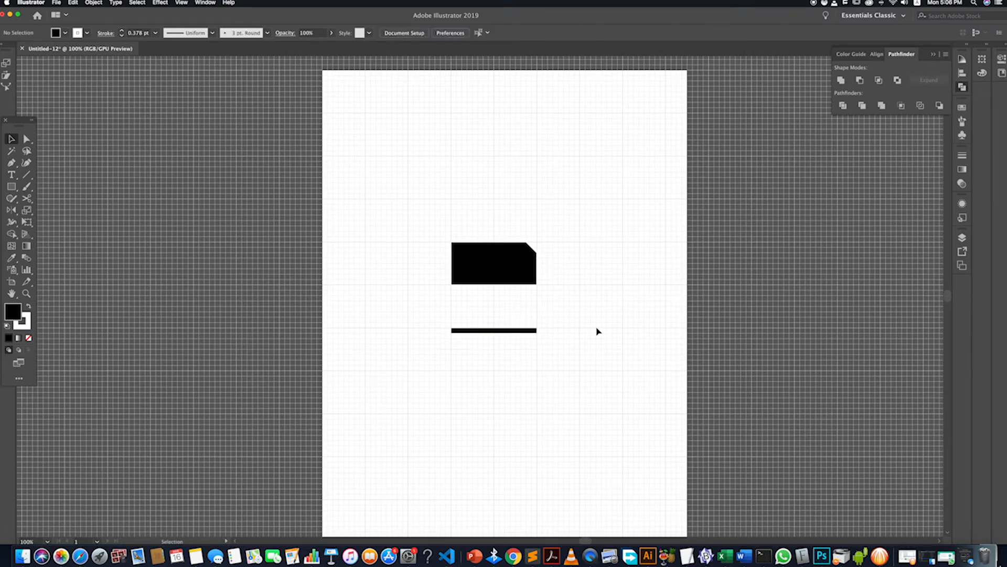
left_click(516, 333)
left_click_drag(493, 332, 496, 339)
left_click(549, 378)
scroll(527, 262, "up", 1)
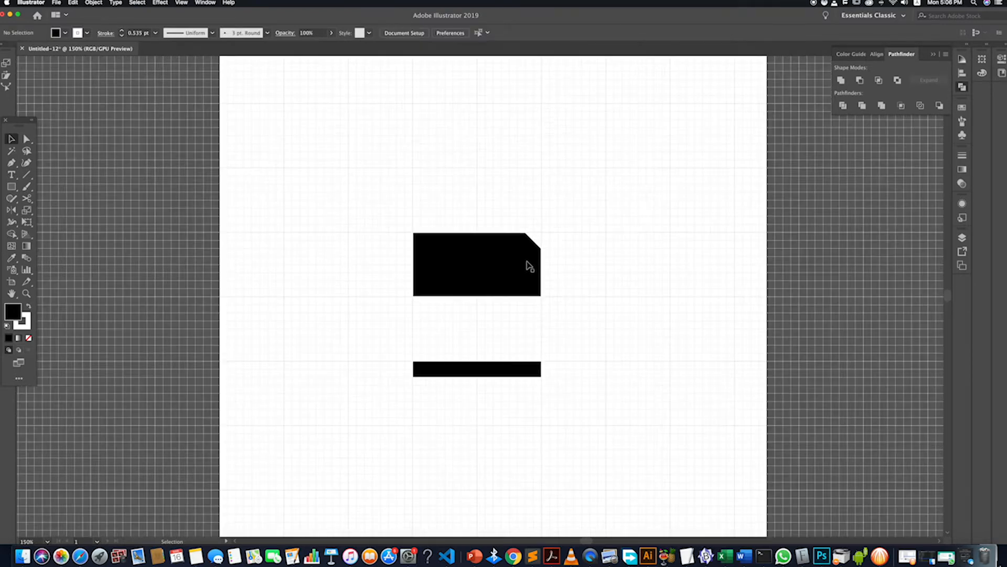
left_click(11, 186)
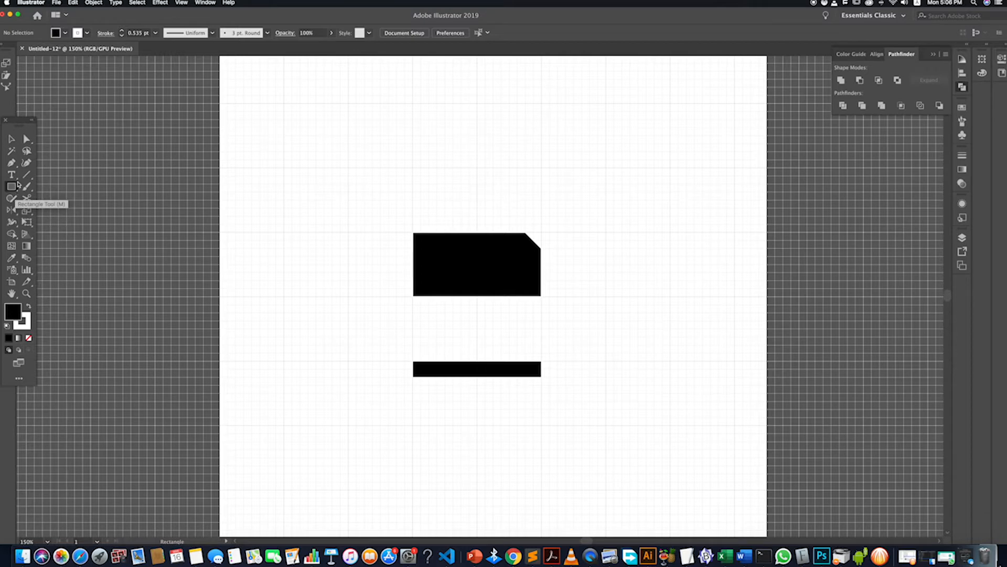
left_click(11, 199)
left_click(27, 175)
left_click(26, 162)
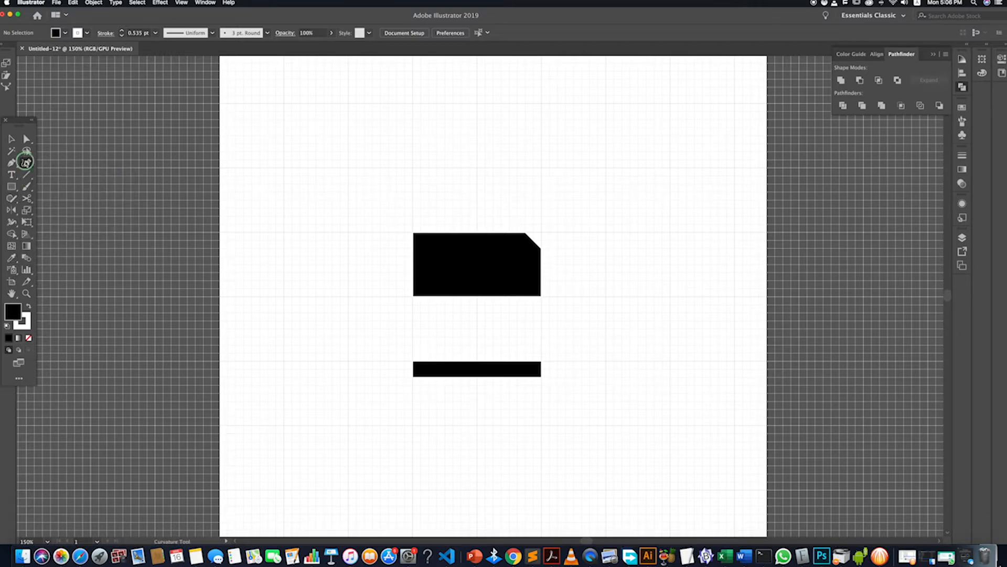
left_click(19, 378)
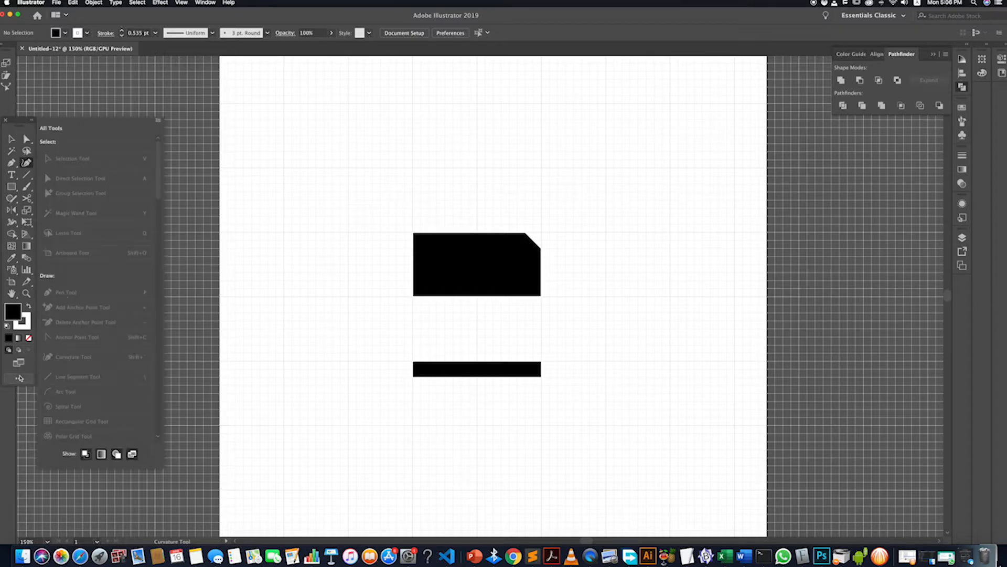
scroll(78, 264, "down", 5)
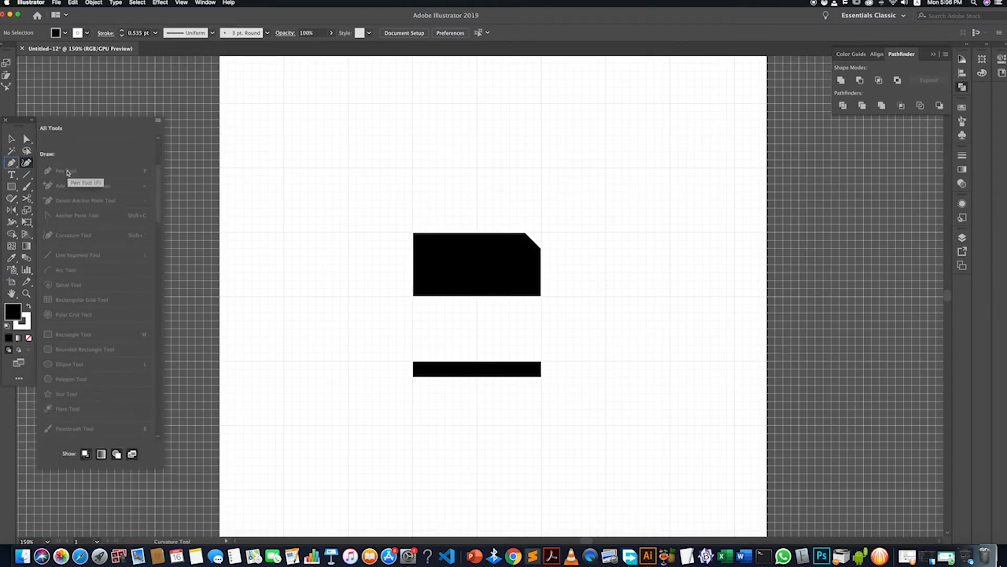
Draw a closed right triangle with 0.25 in legs over the cut corner with the Pen tool, set its fill to none and deselect it.
left_click(11, 162)
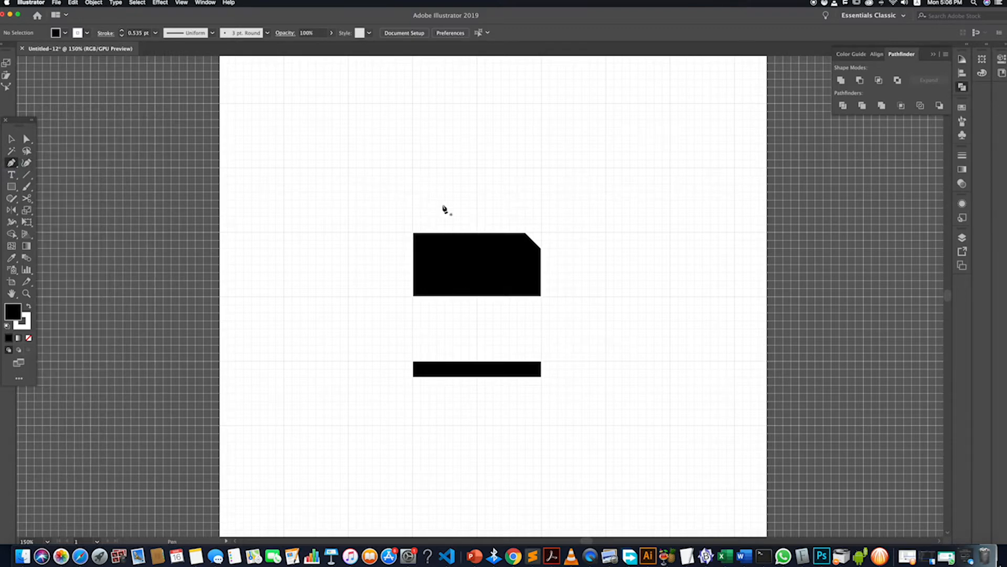
left_click(526, 233)
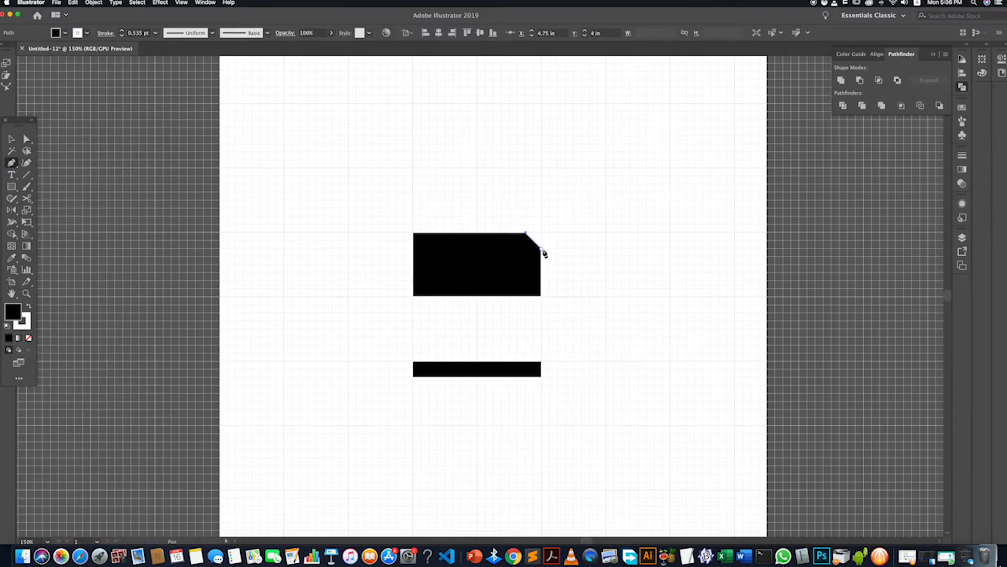
left_click(542, 237)
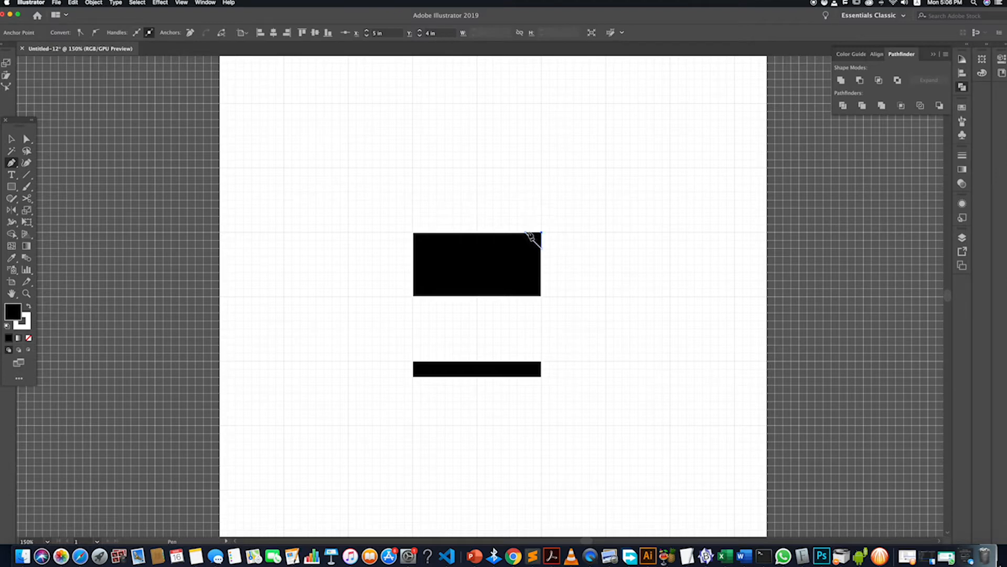
left_click(525, 232)
key("v")
left_click(29, 339)
left_click(589, 294)
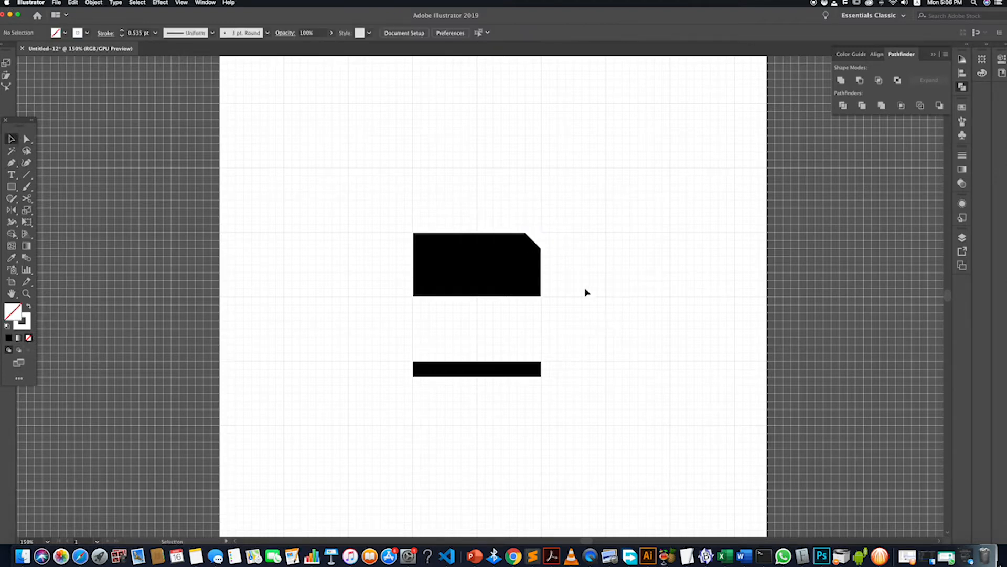
Move the triangle inside the black shape near the cut corner and swap its fill and stroke to make it solid white.
scroll(540, 223, "up", 4)
scroll(544, 295, "down", 1)
left_click_drag(542, 291, 515, 313)
left_click(534, 286)
left_click(584, 291)
left_click(546, 286)
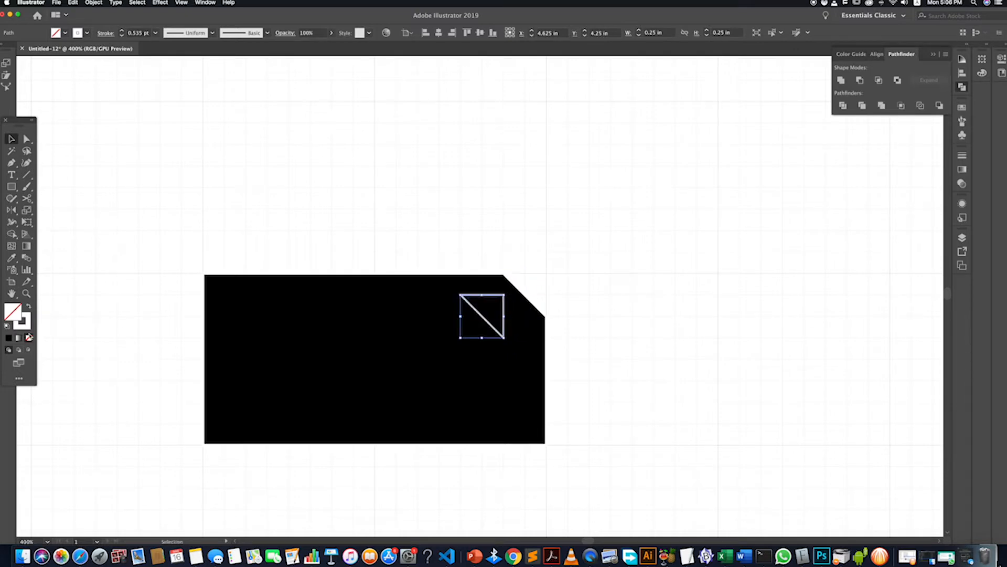
left_click(29, 307)
left_click(672, 353)
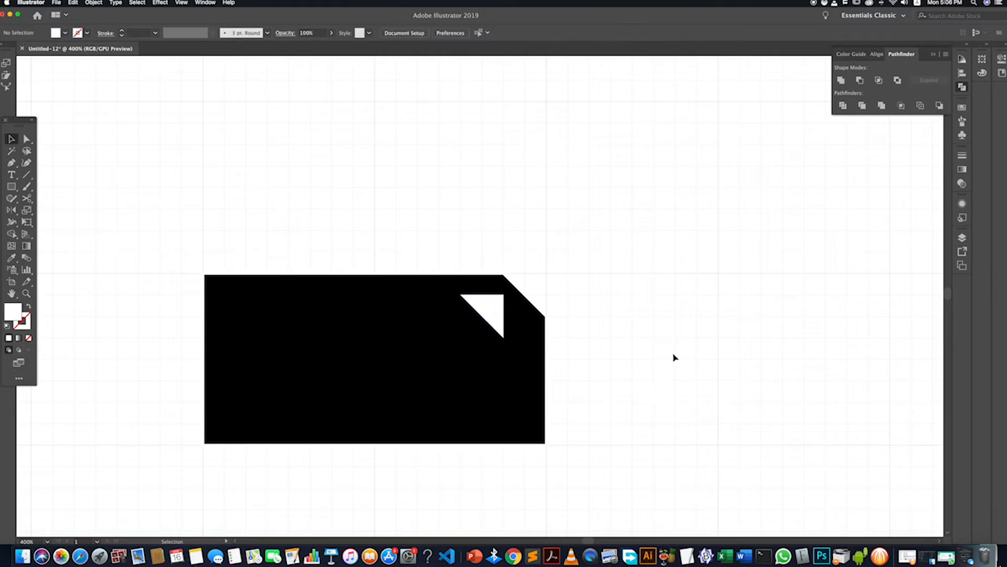
Turn off Snap to Grid and undo the triangle's move and colour swap.
left_click(182, 3)
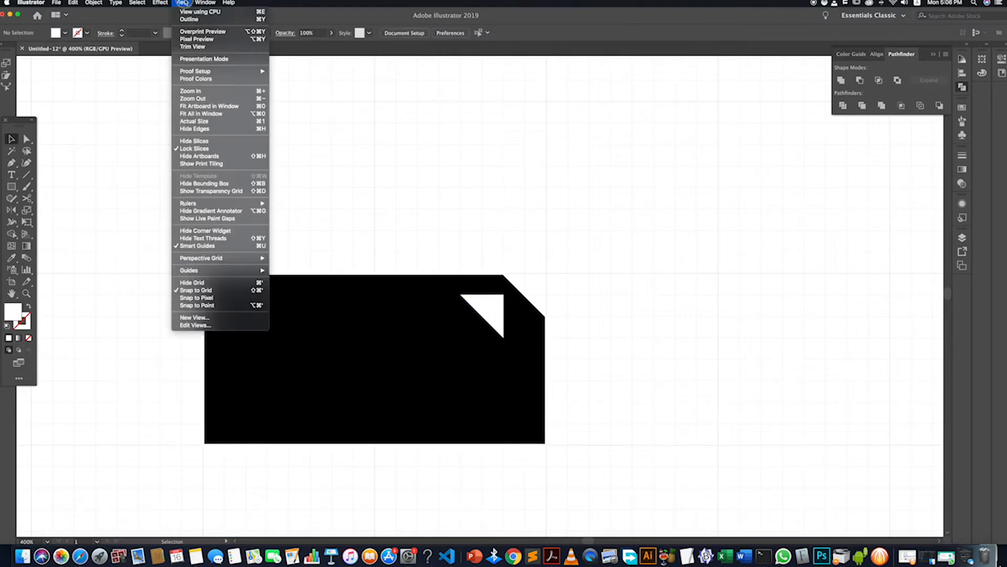
left_click(196, 290)
left_click_drag(490, 310, 509, 317)
key("shift+x")
key("super+z")
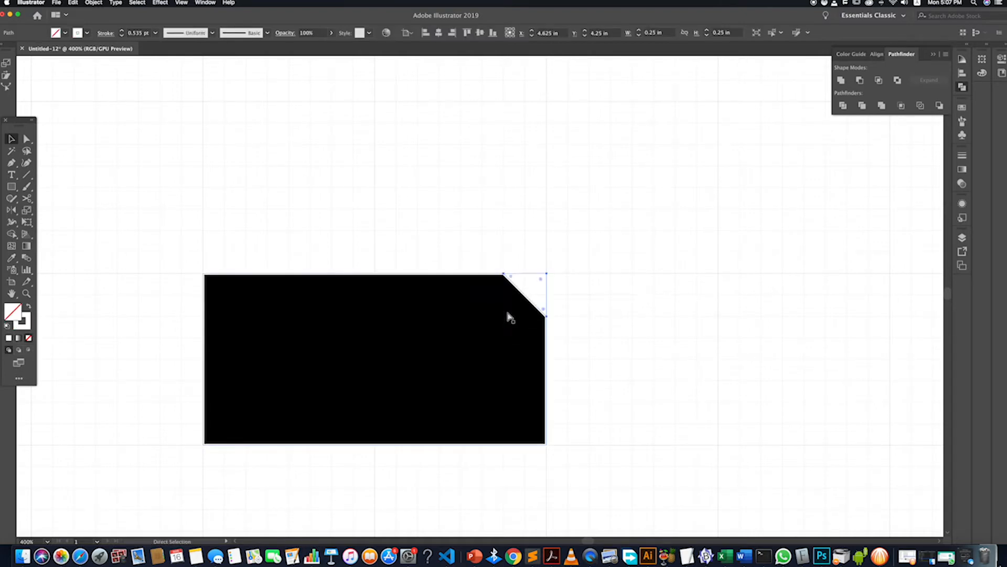
left_click(180, 3)
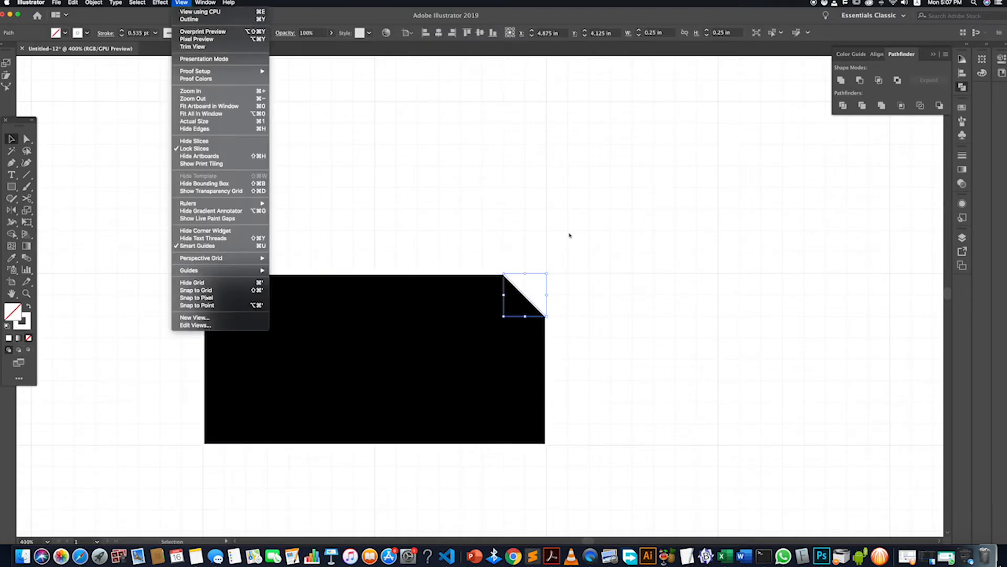
left_click(516, 220)
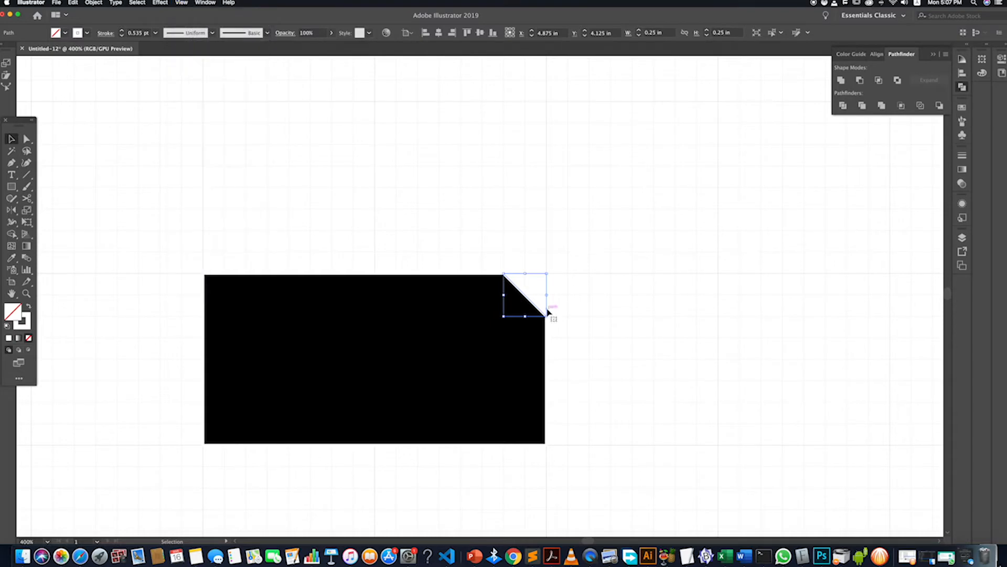
Swap the fill and stroke of the triangle at the cut corner to give it a white fill and no stroke.
left_click(603, 298)
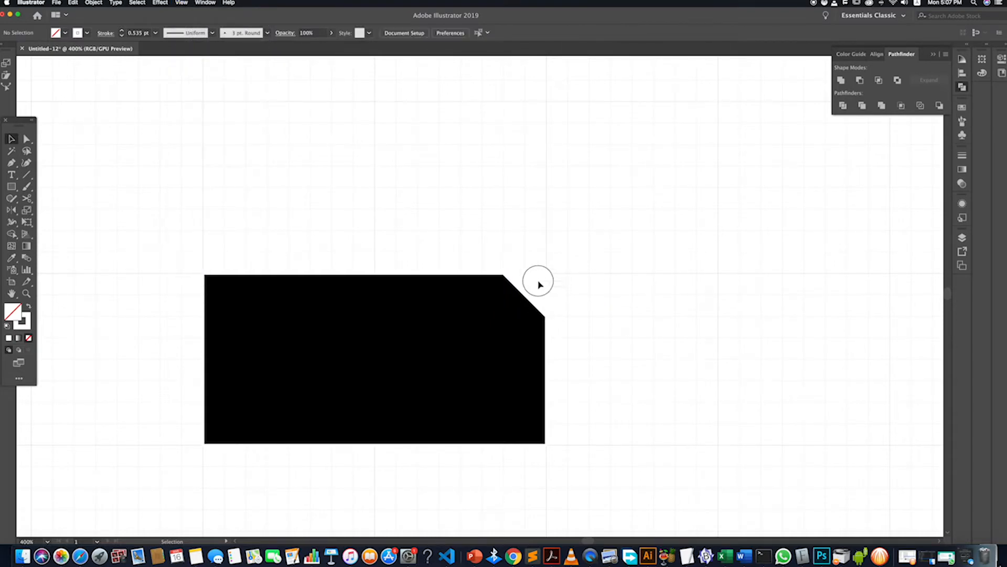
left_click(539, 282)
left_click(29, 307)
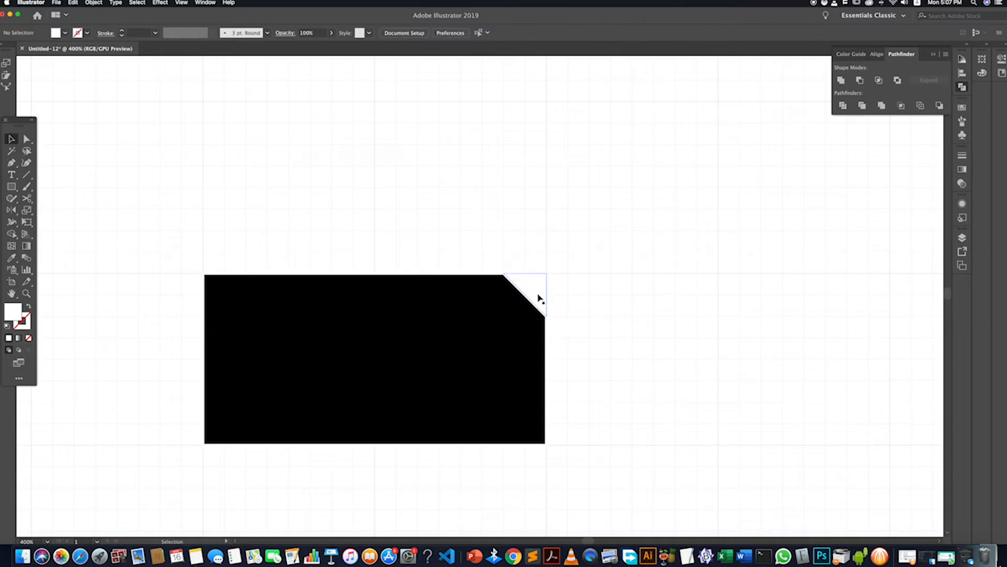
Reflect the white triangle about a 135° axis.
right_click(536, 288)
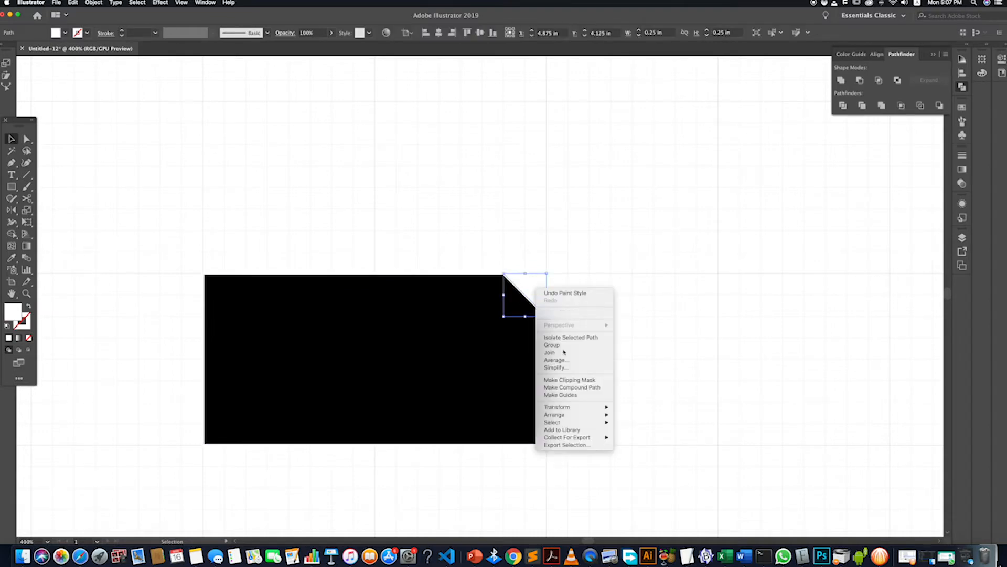
mouse_move(577, 409)
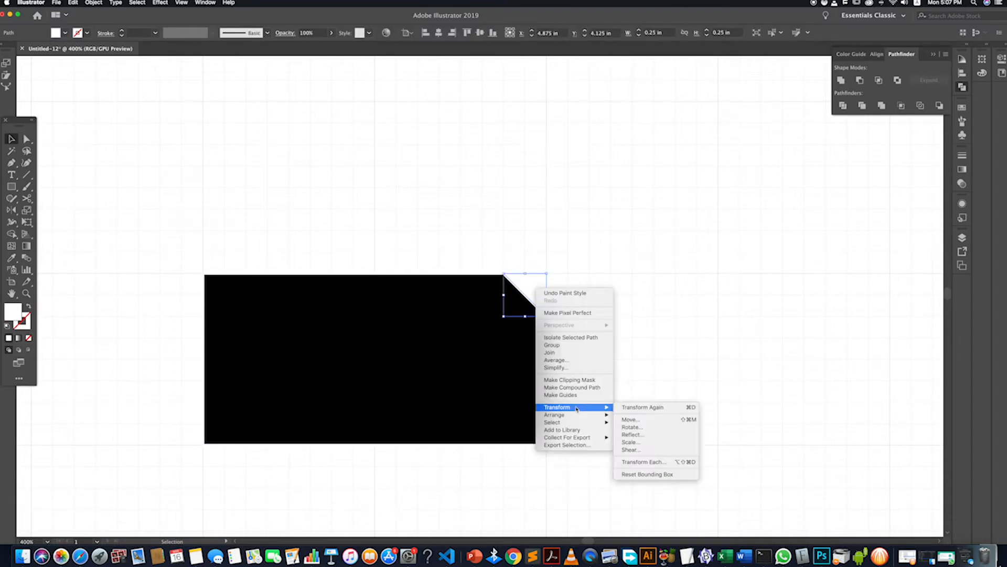
left_click(640, 435)
left_click(736, 359)
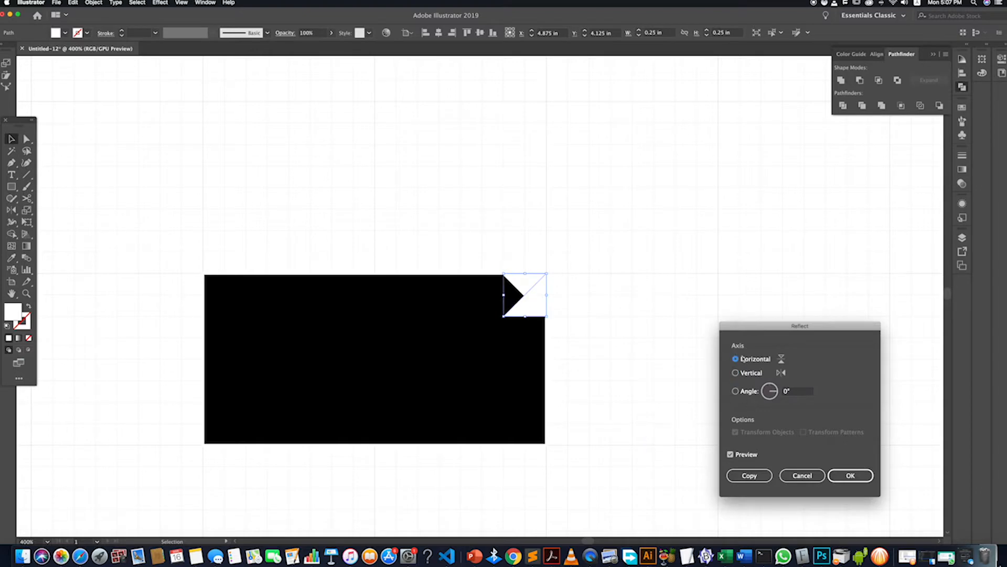
left_click(736, 373)
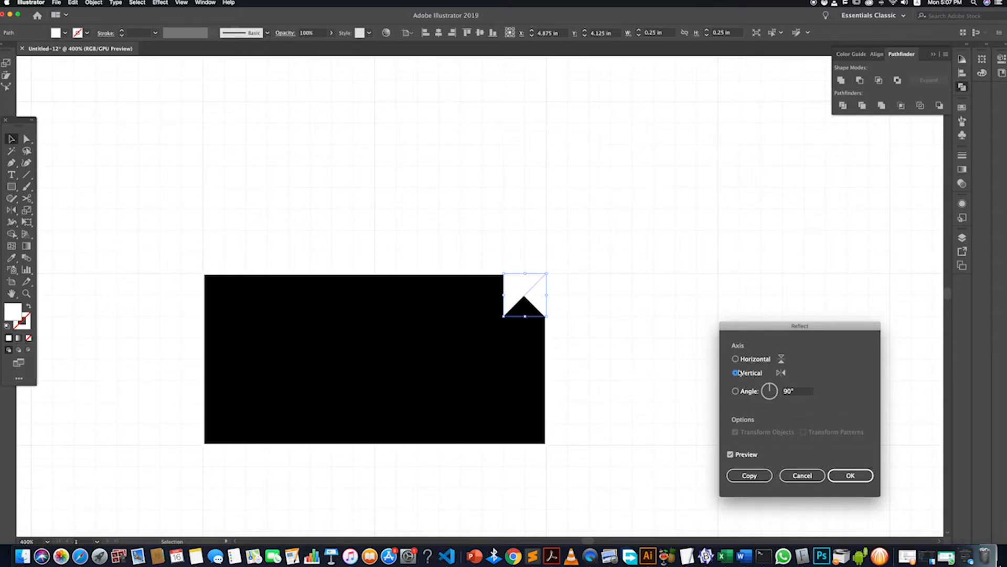
left_click(802, 393)
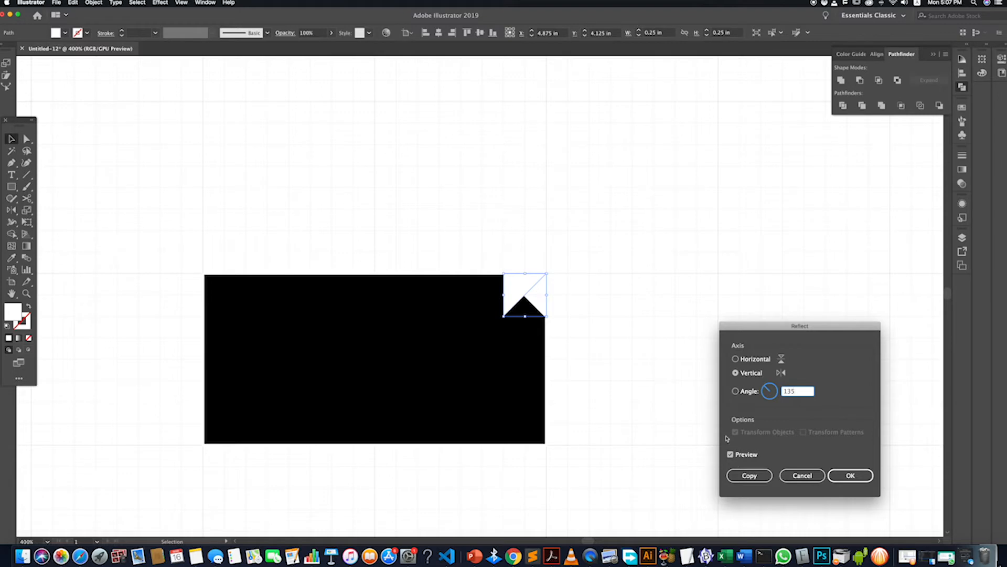
left_click(735, 458)
left_click(734, 458)
left_click(854, 476)
Move the reflected white triangle inside the black shape, leaving a thin black strip along the cut corner.
left_click(664, 341)
left_click_drag(535, 313, 513, 315)
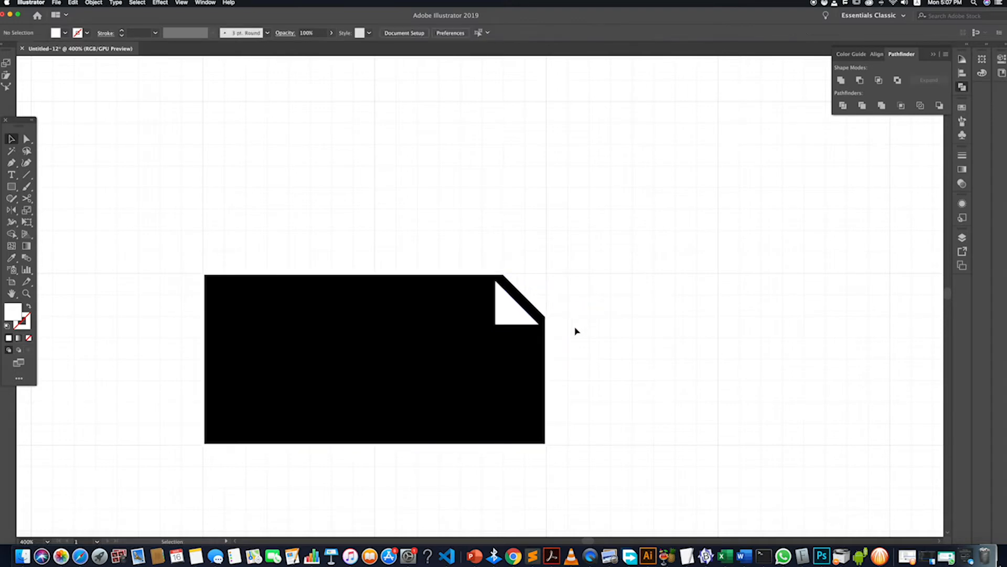
key("super+minus")
key("super+minus")
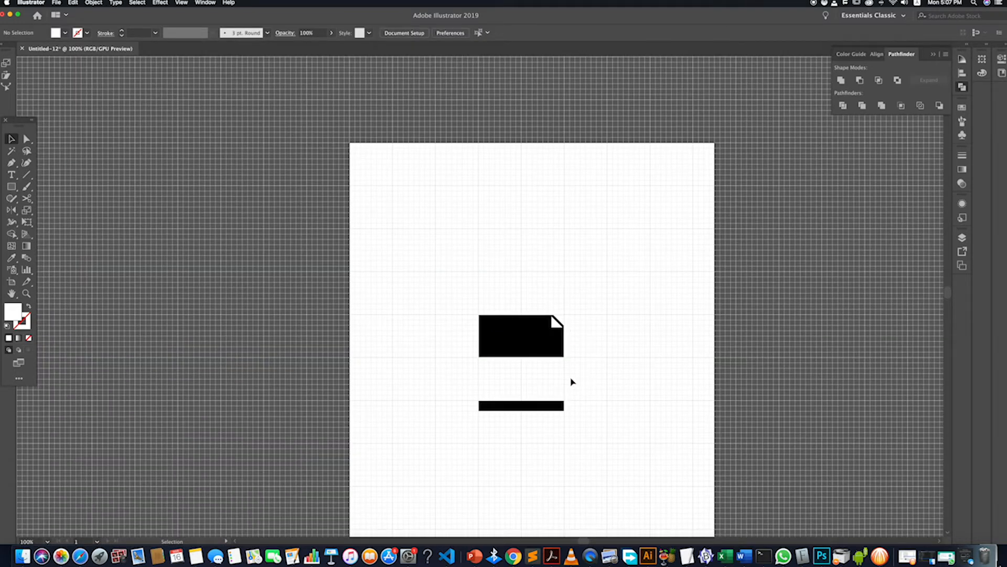
key("super+equal")
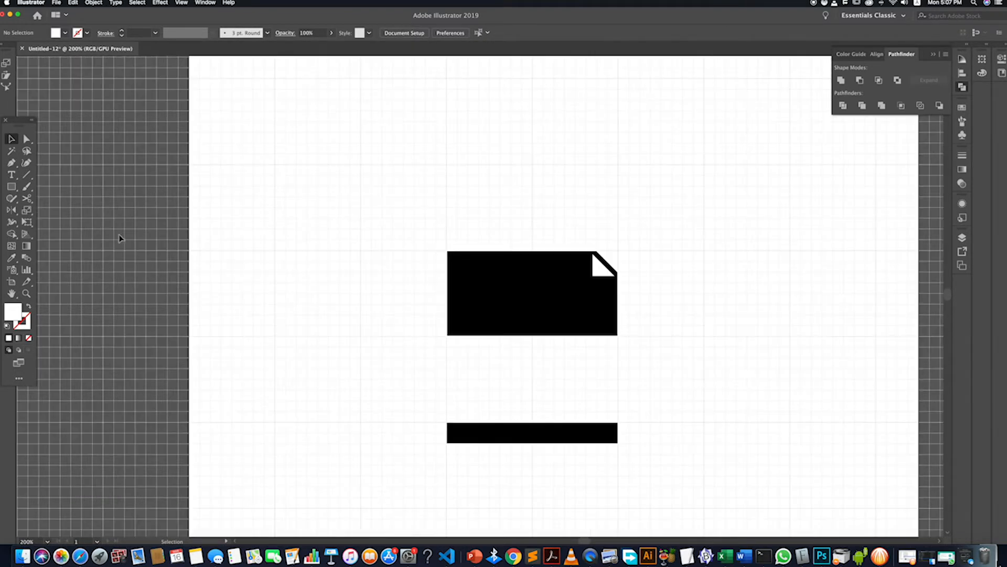
left_click(12, 187)
left_click_drag(458, 328, 467, 337)
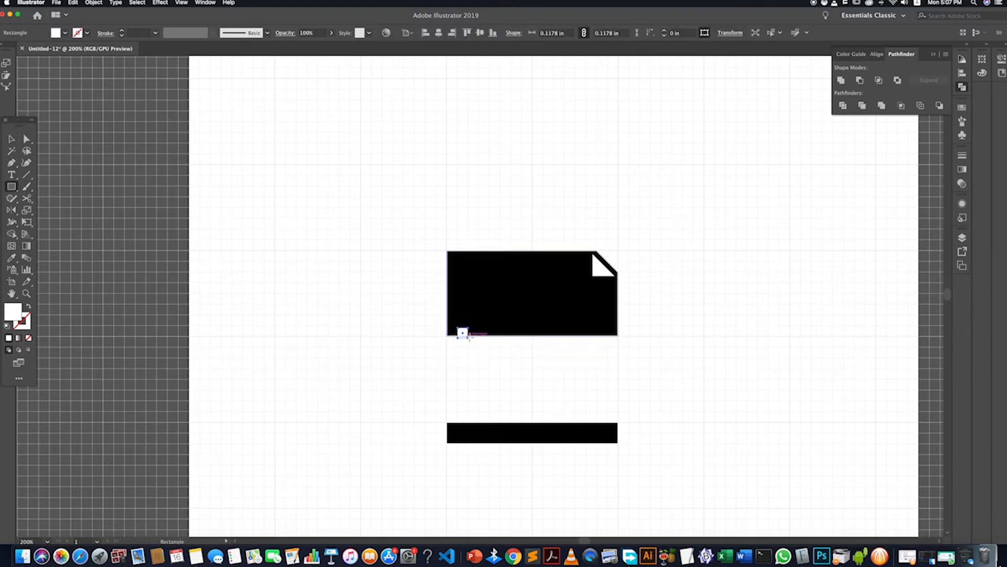
key("Delete")
left_click(11, 139)
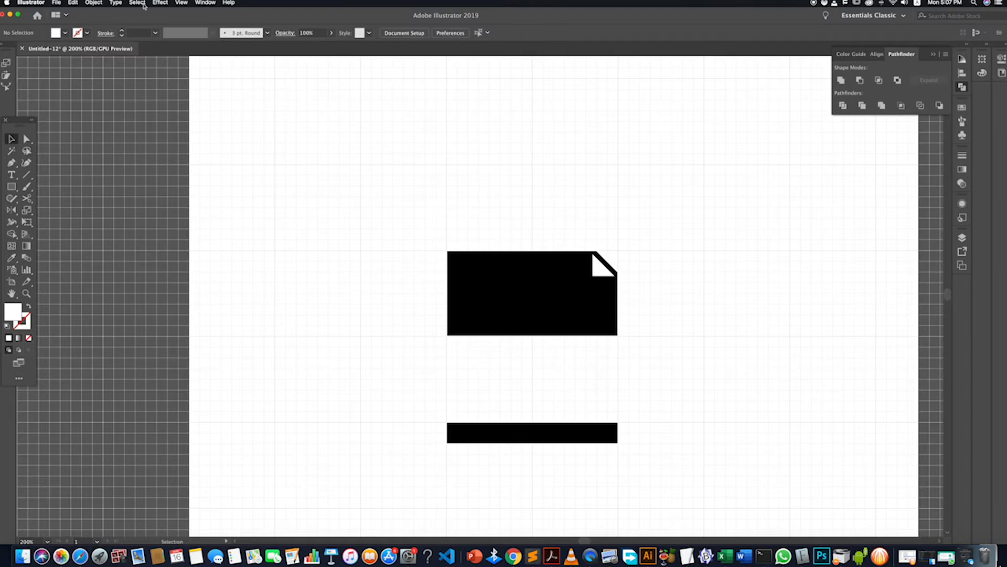
Turn Snap to Grid back on and activate the Rectangle tool.
left_click(181, 2)
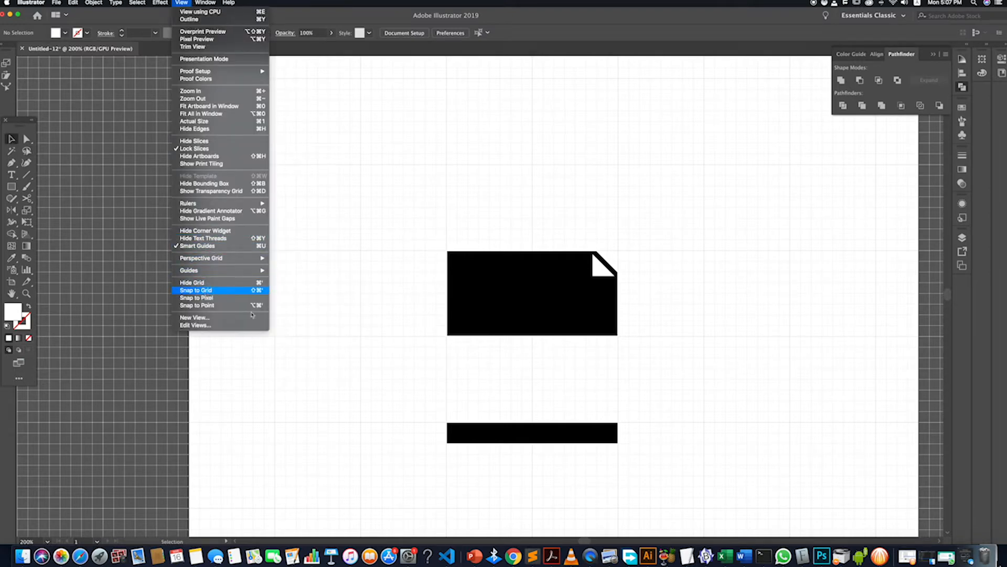
left_click(209, 291)
key("t")
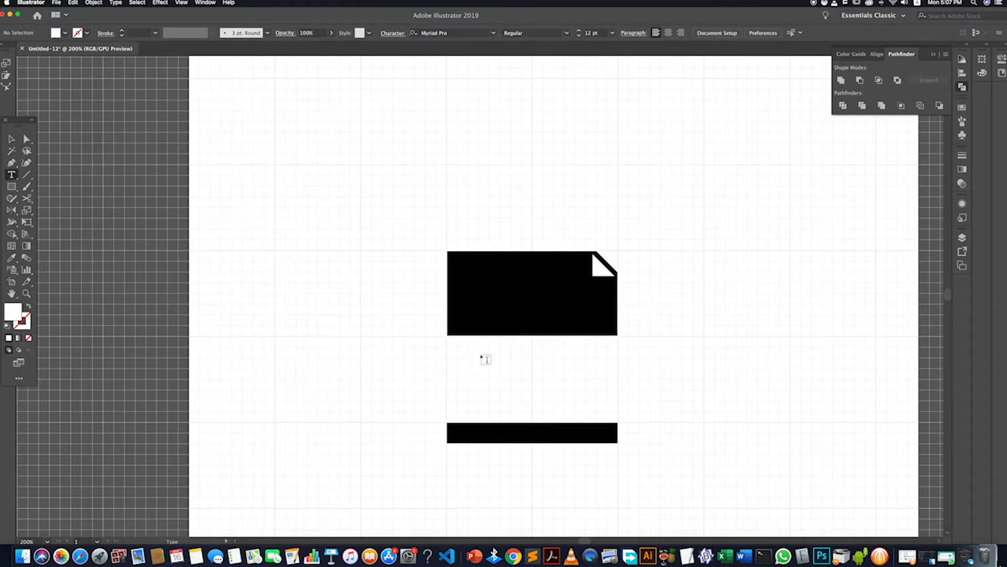
key("m")
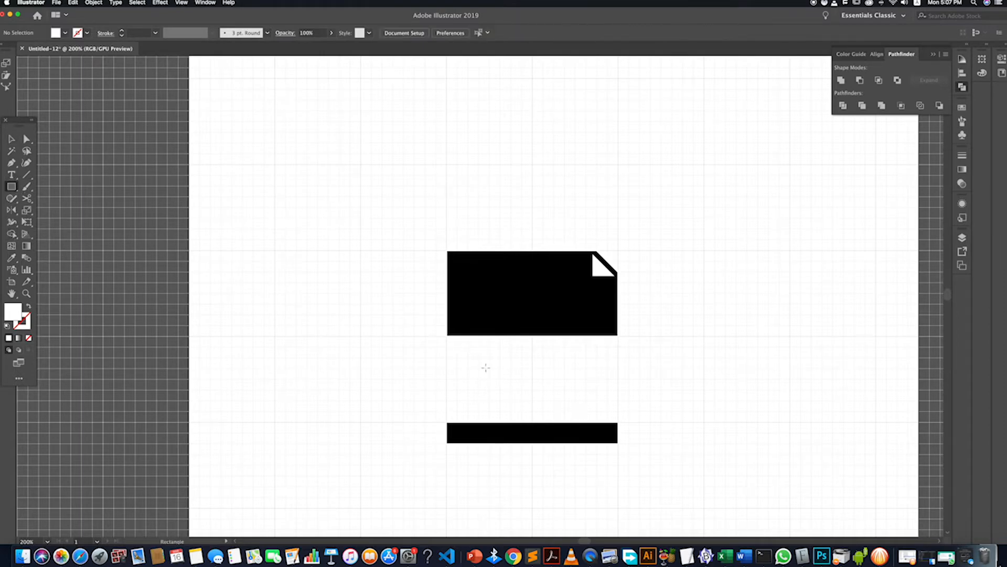
Draw a white 0.125 in square on the grid and place it at the lower-right corner of the black shape.
left_click_drag(478, 358, 491, 369)
left_click(11, 139)
left_click(485, 372)
left_click_drag(488, 369, 612, 333)
Duplicate the white square at irregular intervals along the black shape's lower edge, including its left corner, to create a pixelated edge.
left_click(489, 355)
left_click(507, 357)
left_click(513, 359)
left_click(527, 356)
left_click(546, 346)
left_click(562, 353)
left_click(567, 359)
left_click(584, 350)
left_click(600, 342)
left_click(609, 350)
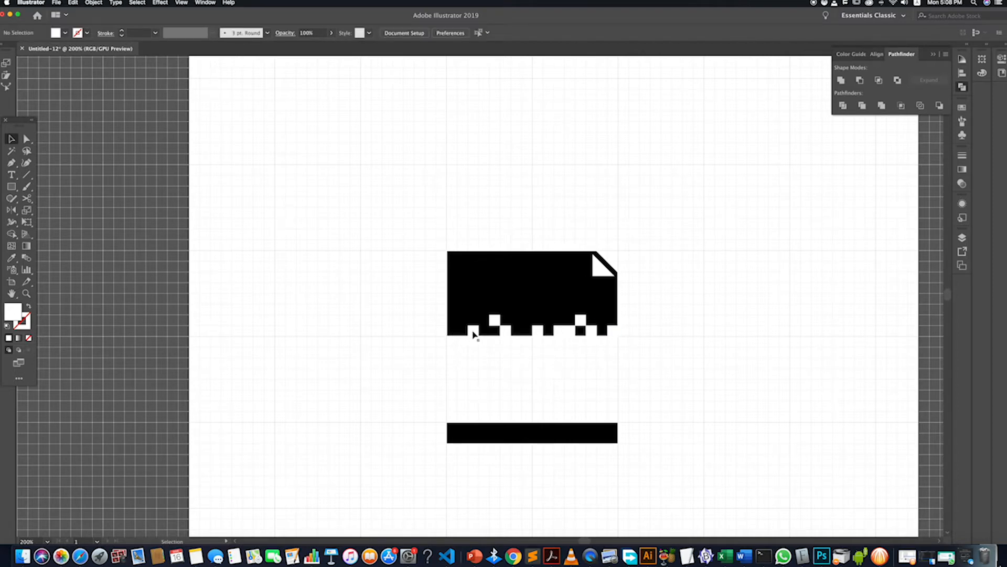
left_click_drag(473, 332, 441, 333, "alt")
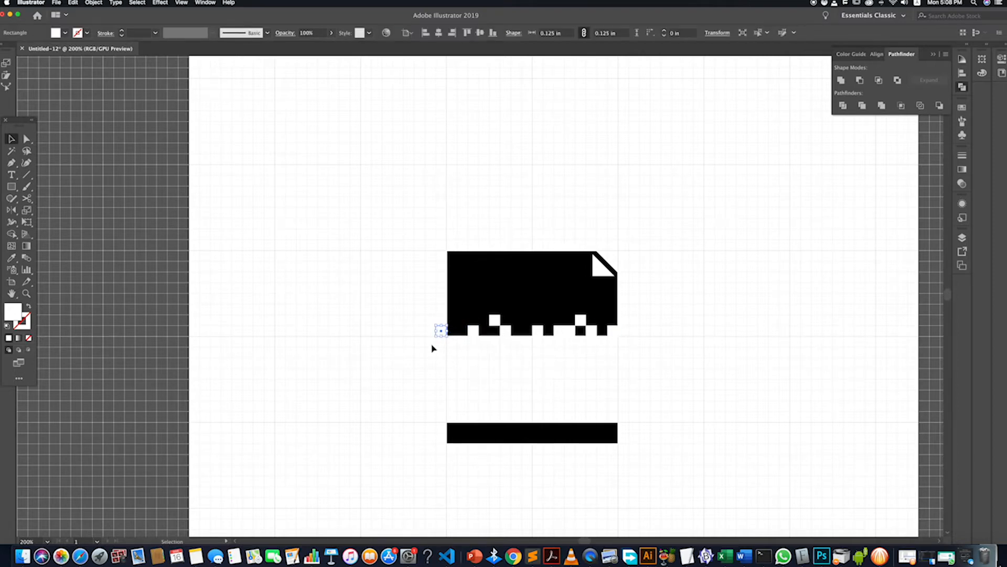
left_click(470, 360)
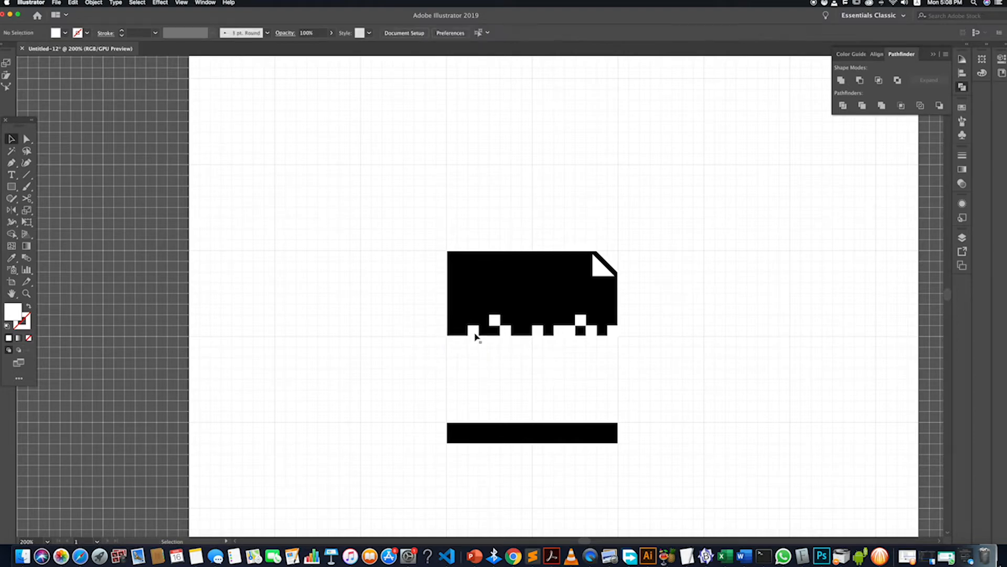
Add the text NUMERIS between the black shape and the bar.
scroll(513, 383, "down", 3)
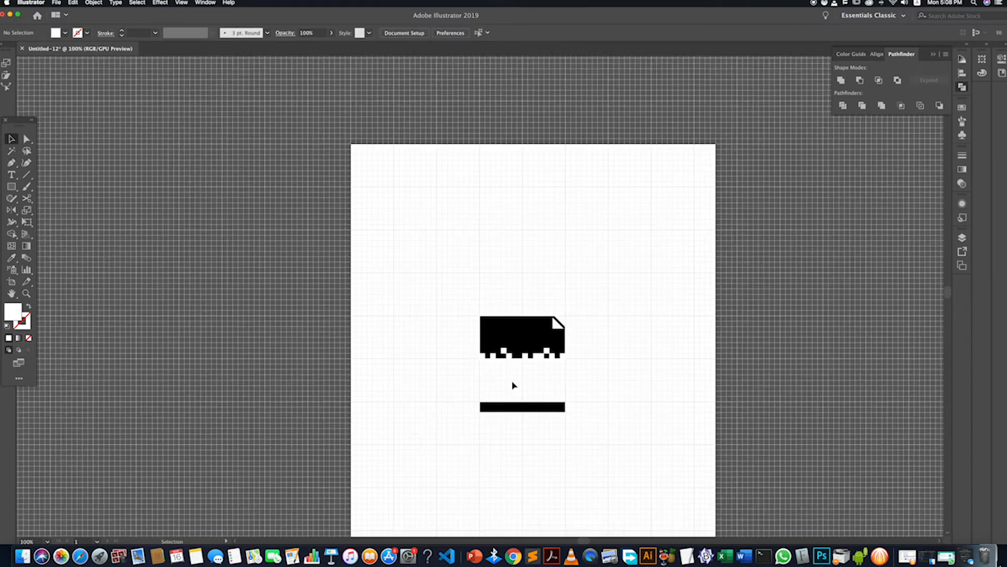
scroll(537, 395, "up", 3)
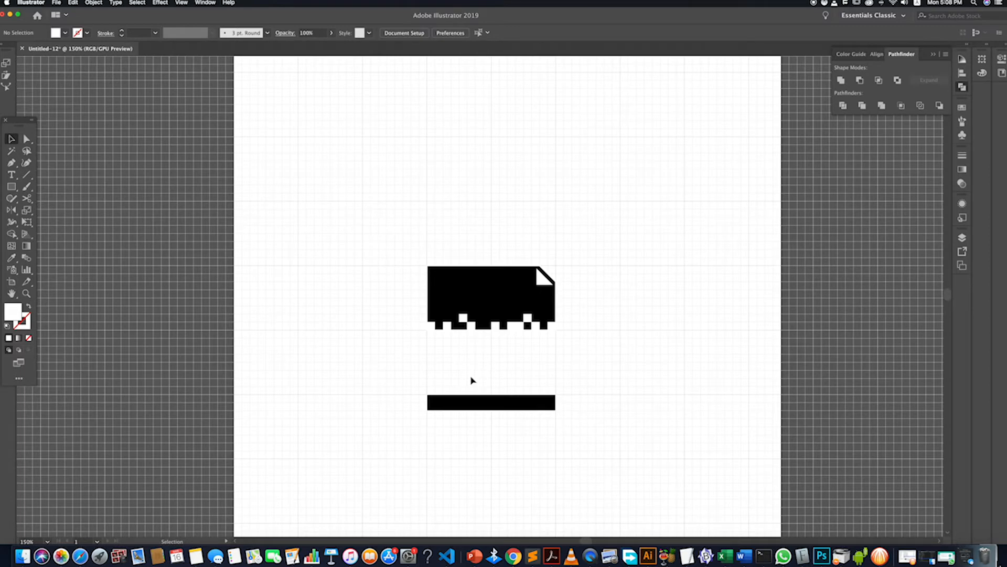
left_click(11, 174)
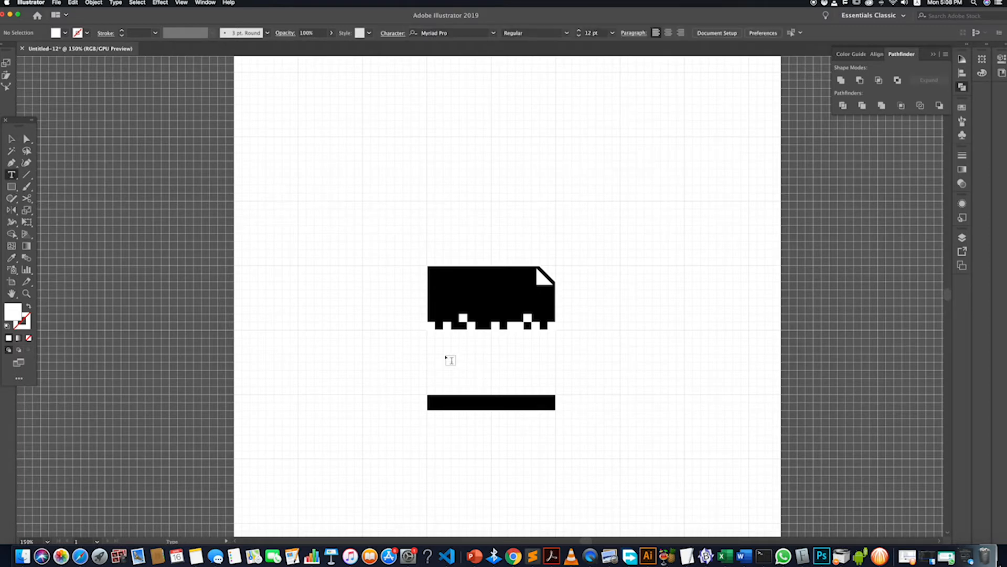
left_click(445, 357)
type("NUMERIS")
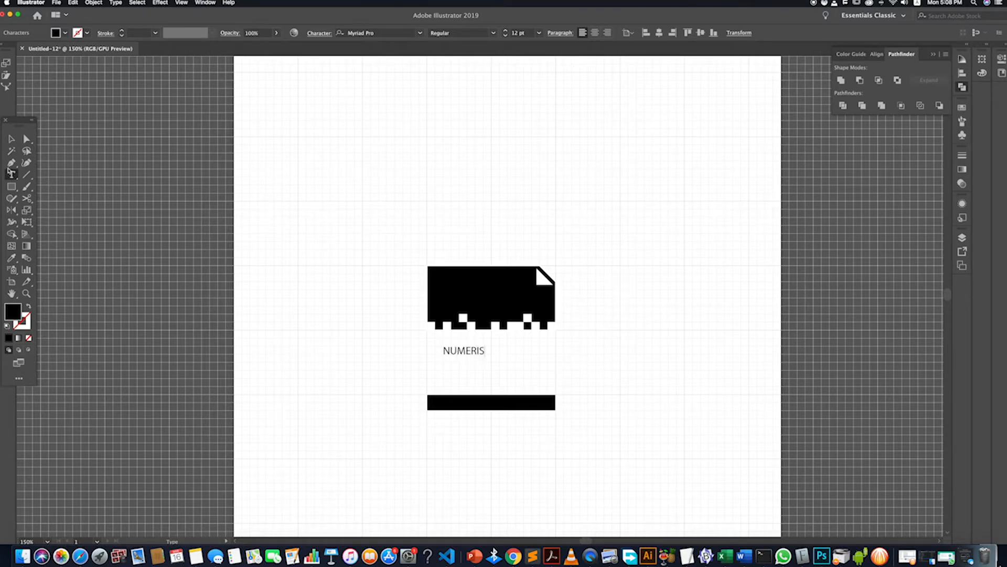
key("Escape")
left_click(529, 367)
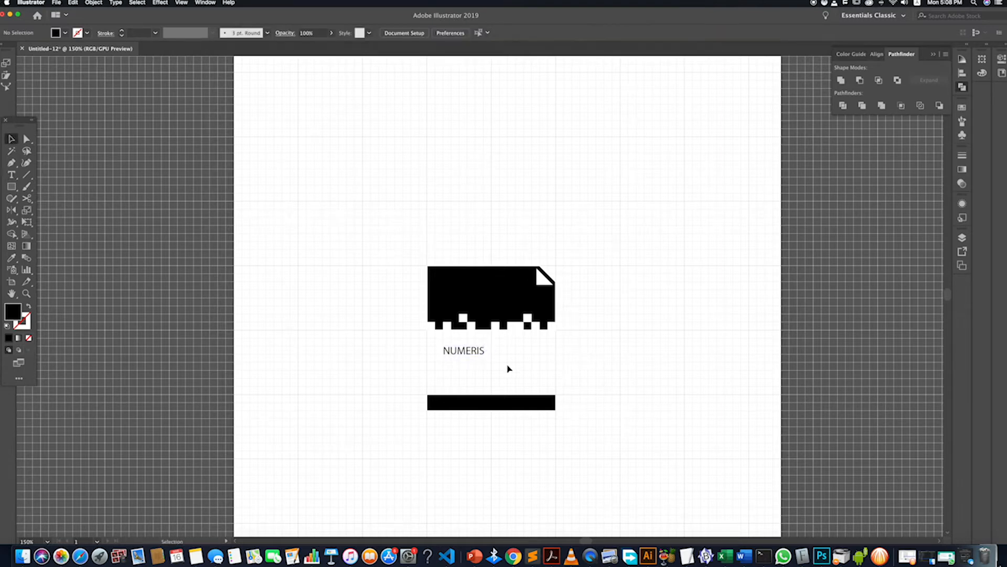
Scale the NUMERIS text to the icon's width, about 37.2 pt, and move it slightly down between the shape and the bar.
left_click_drag(472, 356, 556, 403)
left_click(560, 407)
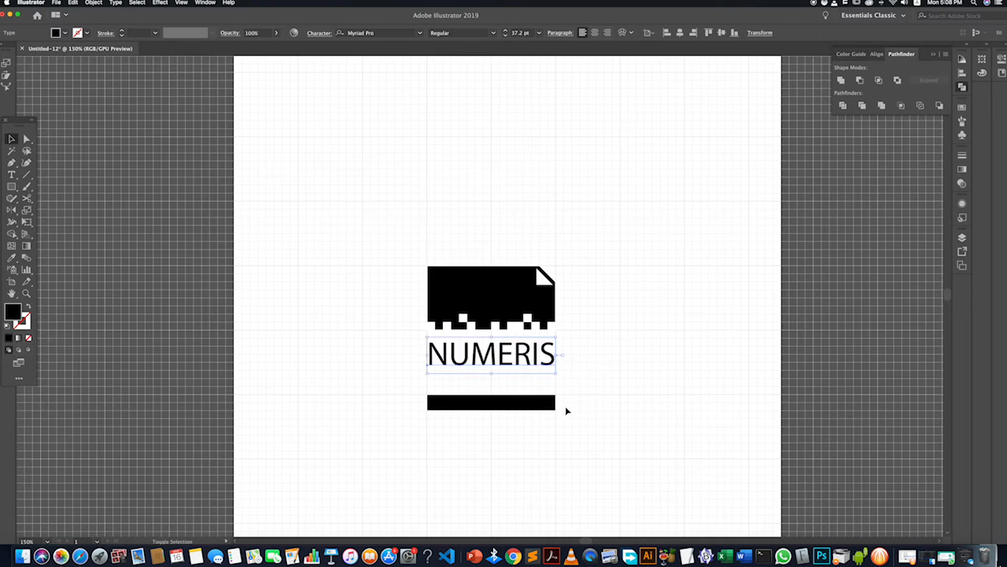
left_click_drag(500, 358, 500, 363)
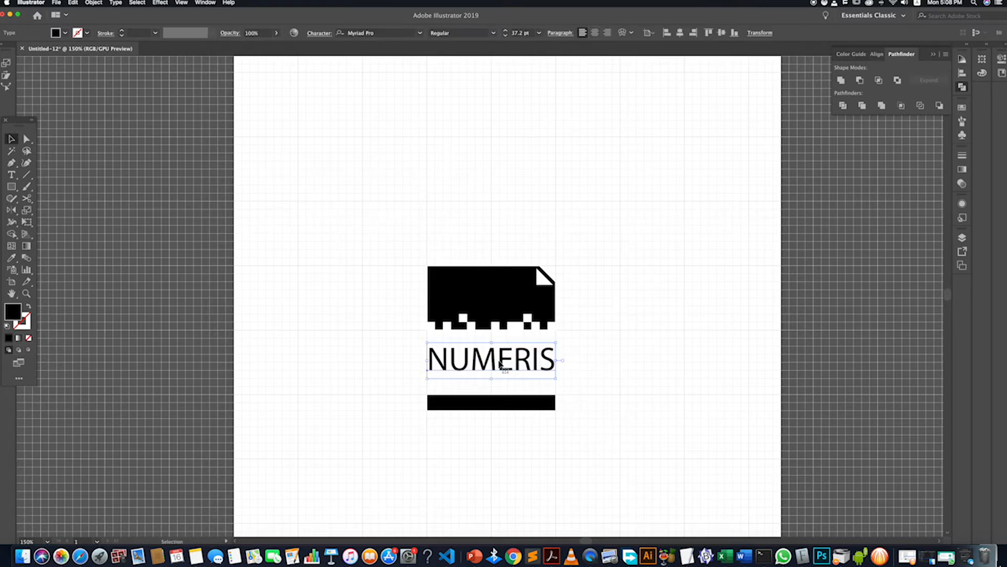
Set the NUMERIS text's font to League Gothic Condensed Regular.
left_click(420, 33)
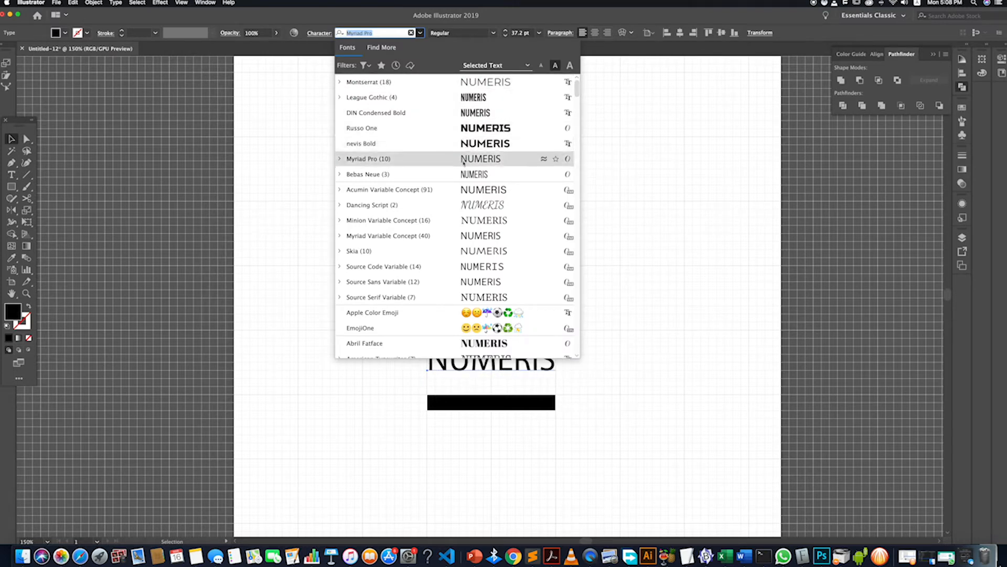
scroll(460, 220, "down", 3)
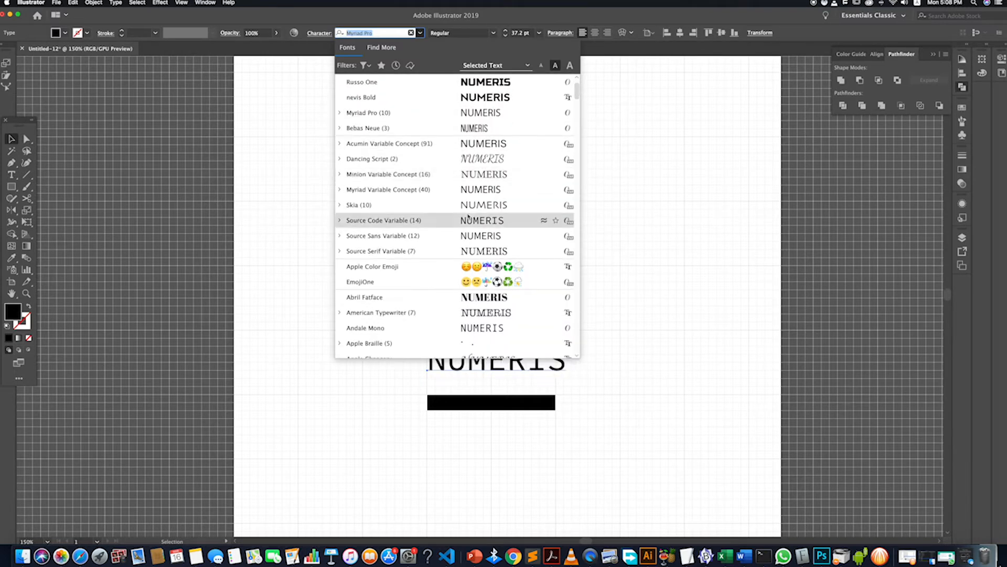
type("l")
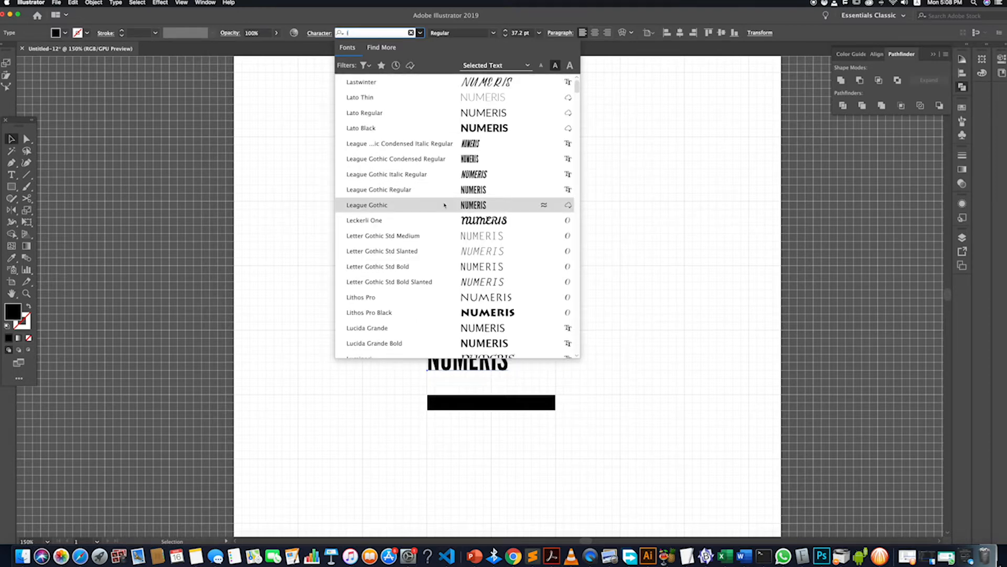
type("eag")
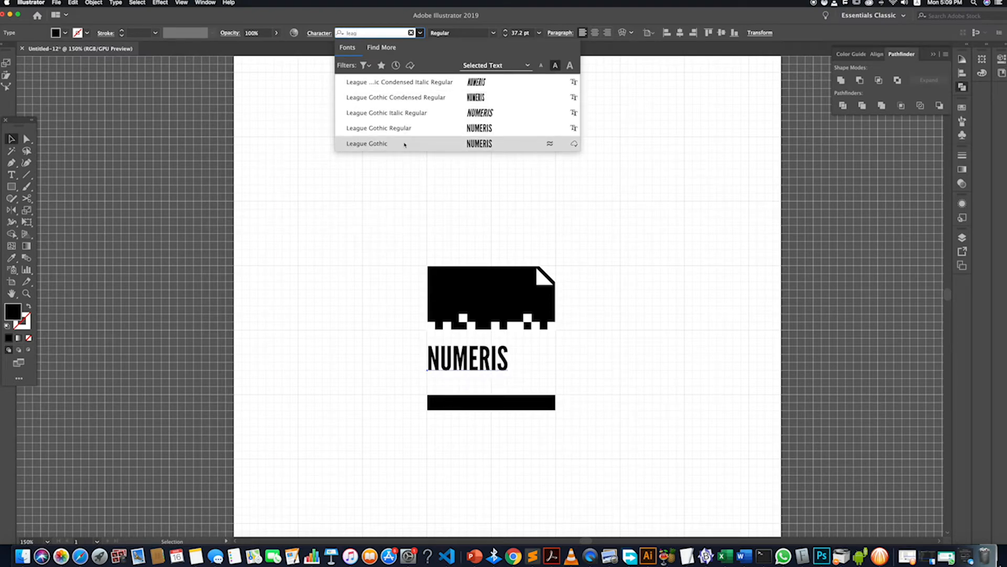
left_click(407, 97)
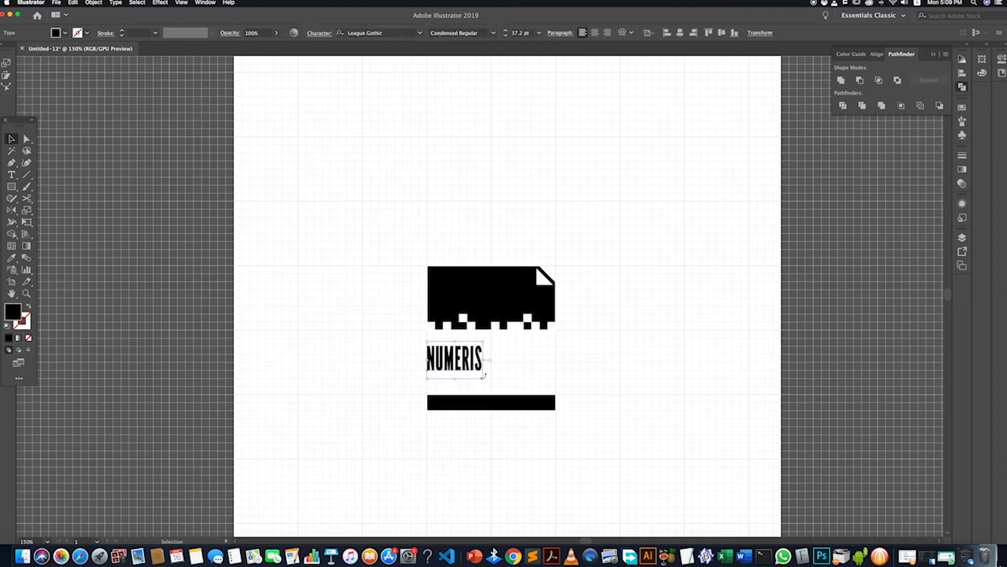
Enlarge the NUMERIS text to about 64.47 pt and change its font style to Regular.
mouse_move(484, 378)
left_mouse_down()
mouse_move(522, 412)
mouse_move(493, 375)
left_mouse_up()
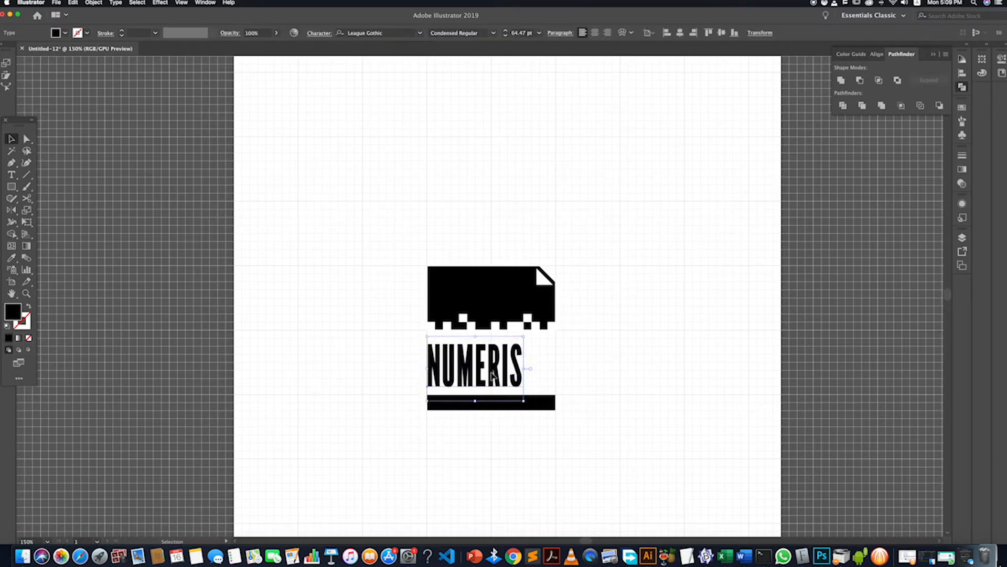
left_click(493, 33)
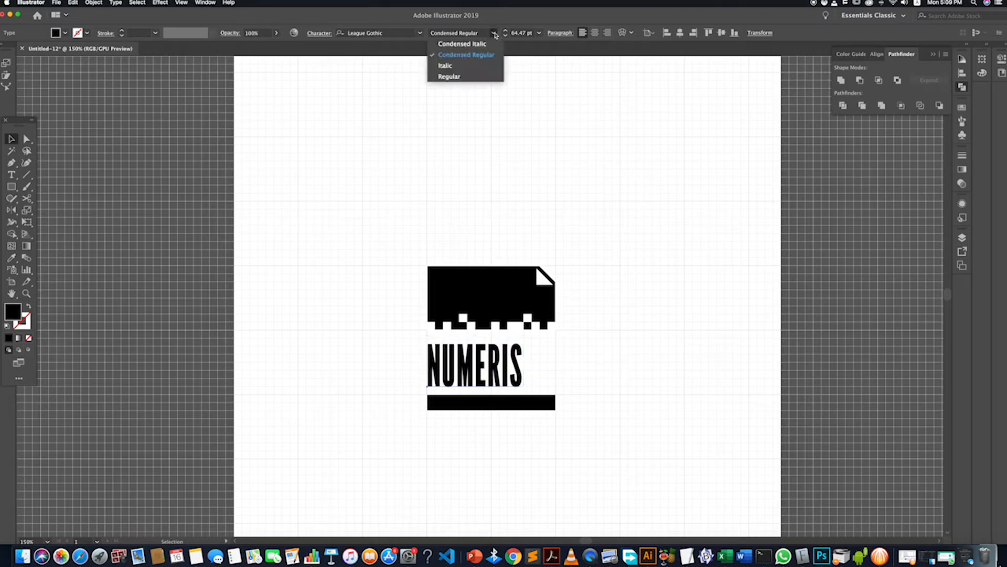
left_click(459, 77)
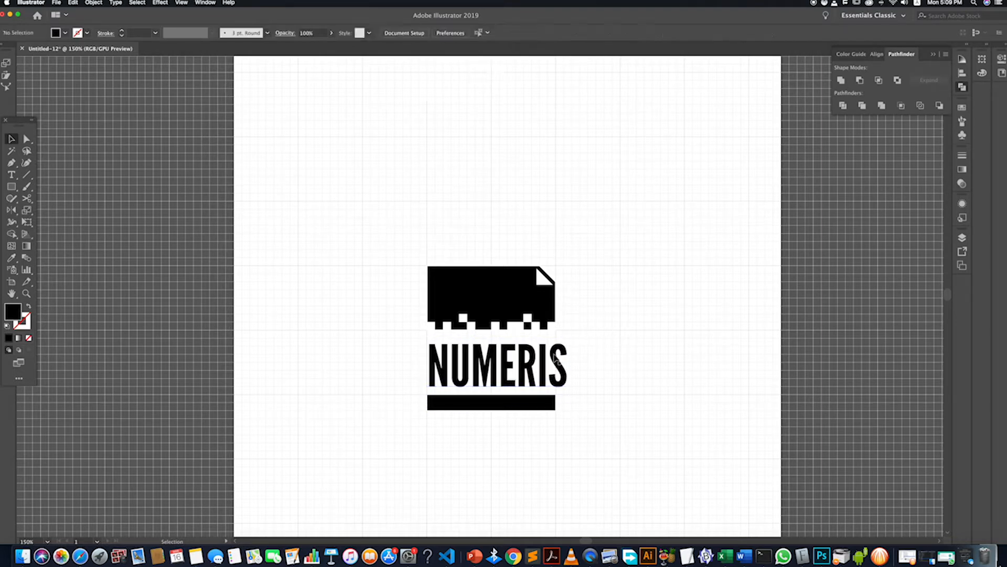
Scale the NUMERIS text down to the icon's width, about 58.96 pt, and position it just above the bar.
left_click_drag(571, 336, 557, 344)
left_click(604, 360)
left_click(526, 370)
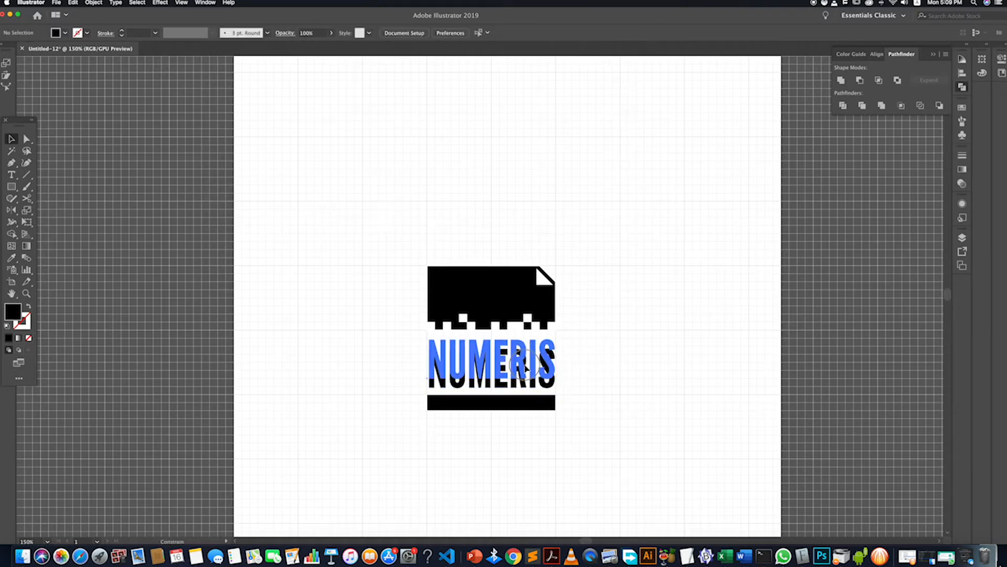
left_click(614, 367)
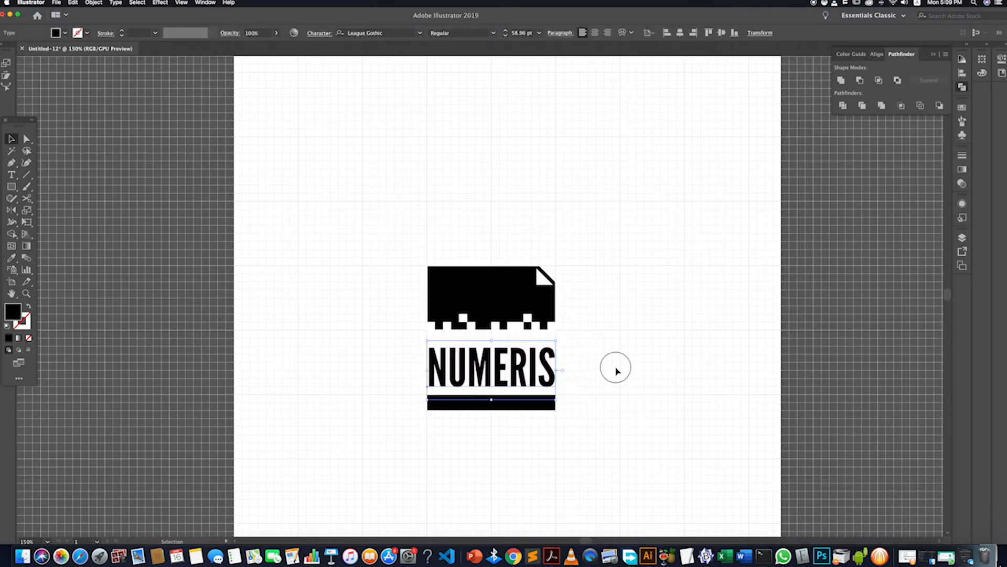
Try to move the white square from the black shape's lower-right corner onto the right end of the bar.
scroll(521, 412, "up", 1)
left_click(490, 358)
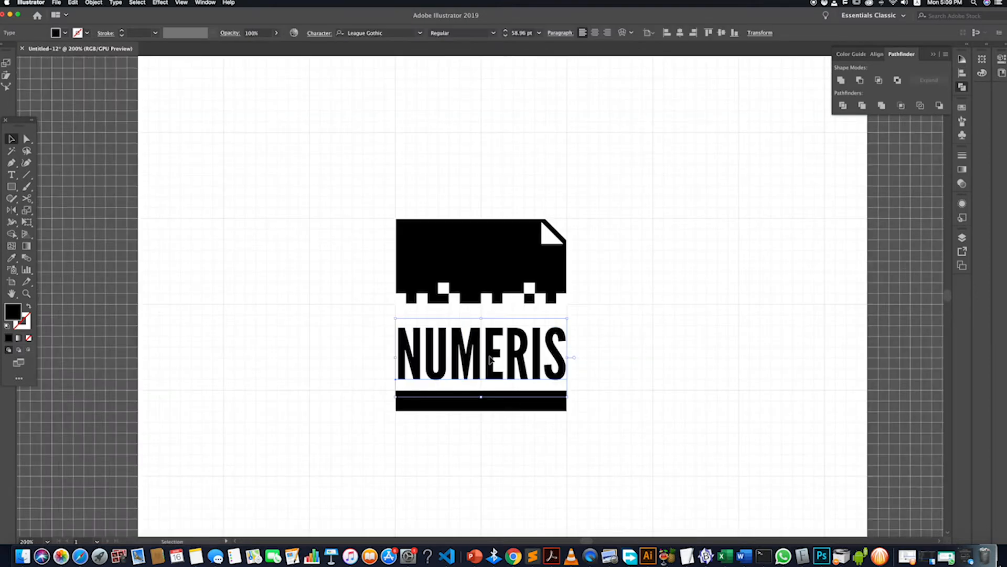
left_click(650, 359)
left_click_drag(562, 302, 544, 374)
scroll(583, 409, "up", 2)
left_click(577, 395)
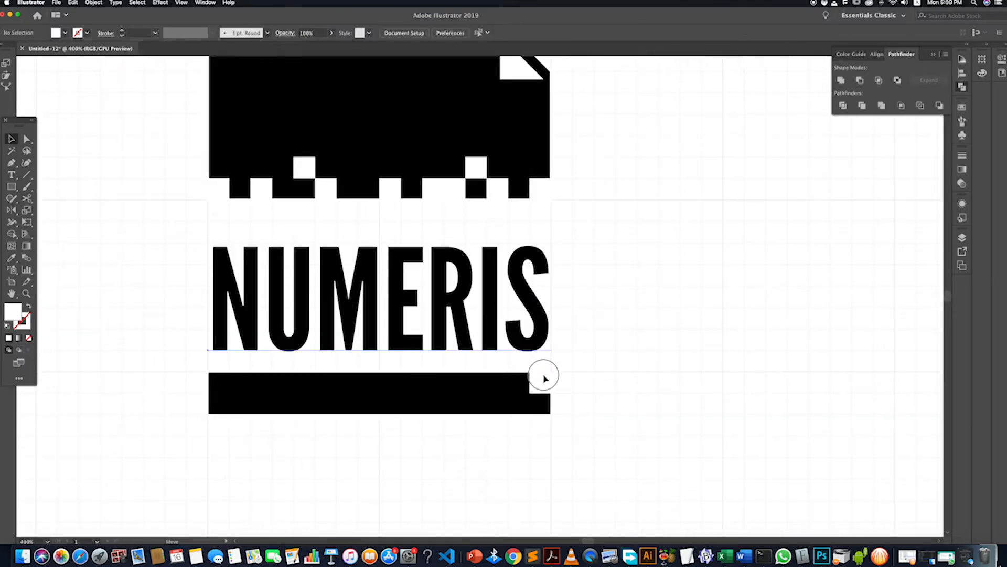
key("super+z")
Copy the white square onto the bar's upper edge, at its right end and again a few grid squares to the left.
left_click(589, 212)
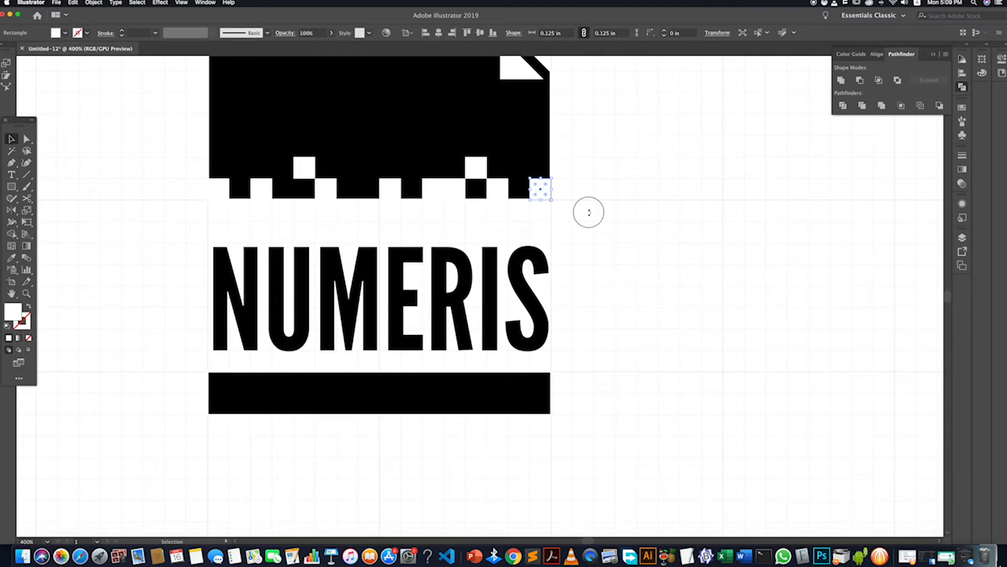
left_click_drag(544, 197, 445, 385)
left_click(596, 385)
key("super+z")
left_click(602, 383)
left_click_drag(546, 388, 418, 377)
left_click(546, 429)
key("super+z")
left_click(570, 404)
Move the NUMERIS text up by one grid square to widen the gap above the bar.
left_click(432, 286)
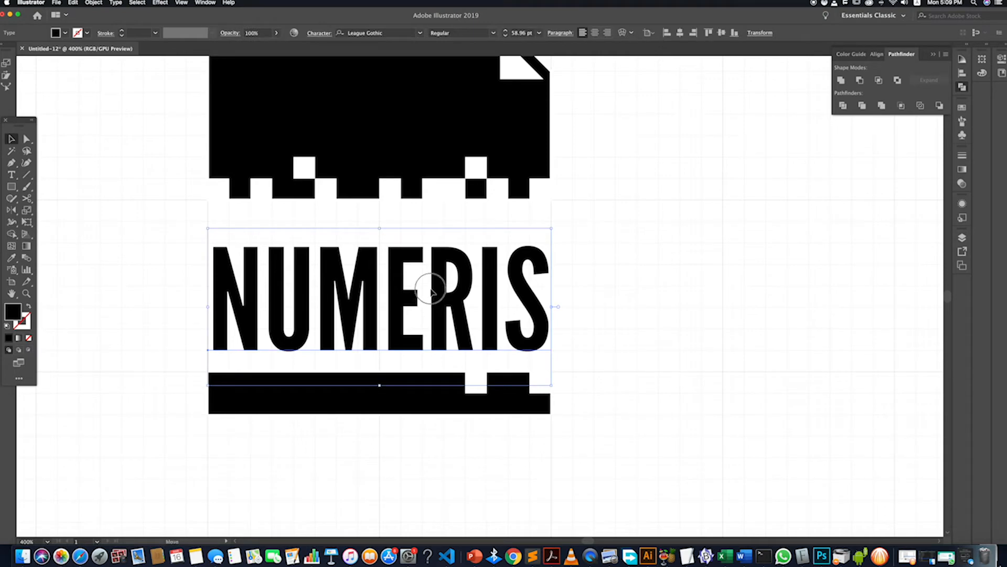
left_click_drag(390, 270, 392, 249)
left_click(615, 353)
Duplicate white squares over the rest of the bar, cutting irregular pixel notches into its upper and lower edges.
left_click_drag(476, 383, 221, 382)
left_click(412, 464)
left_click(350, 461)
left_click(275, 364)
left_click(262, 451)
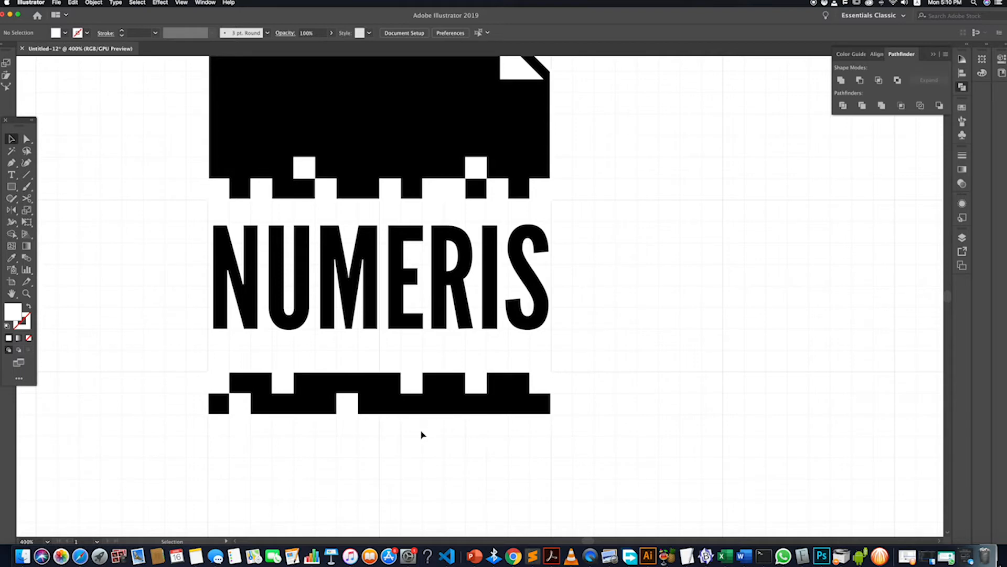
key("super+0")
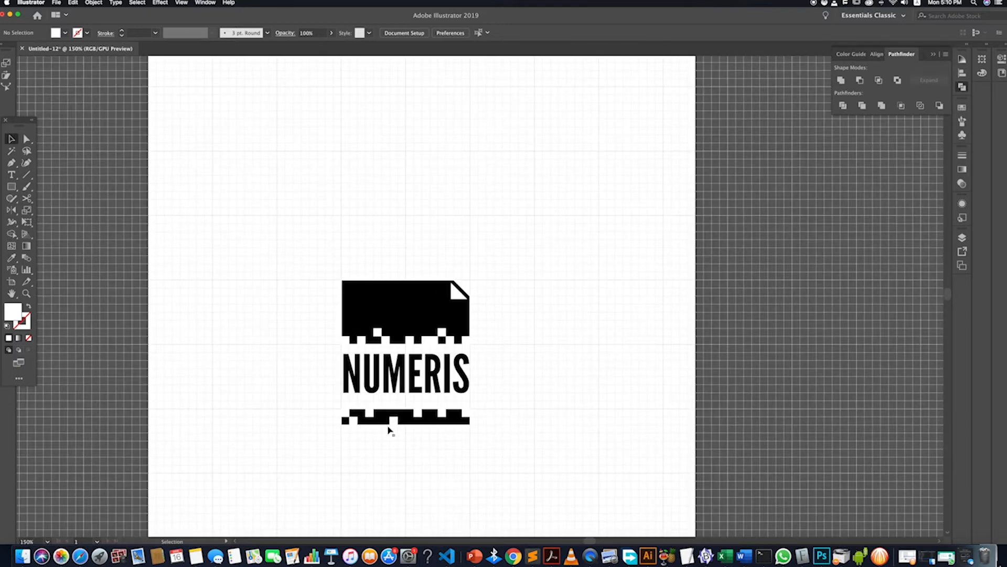
left_click_drag(393, 419, 385, 412)
left_click(405, 445)
Turn off Snap to Grid.
scroll(434, 374, "down", 4)
scroll(436, 394, "up", 7)
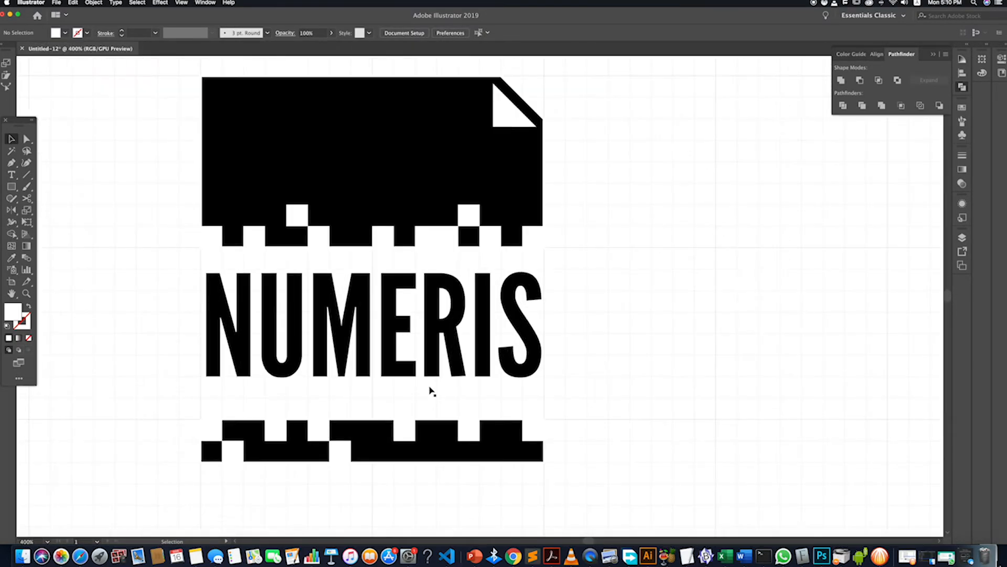
scroll(432, 391, "down", 1)
left_click(416, 370)
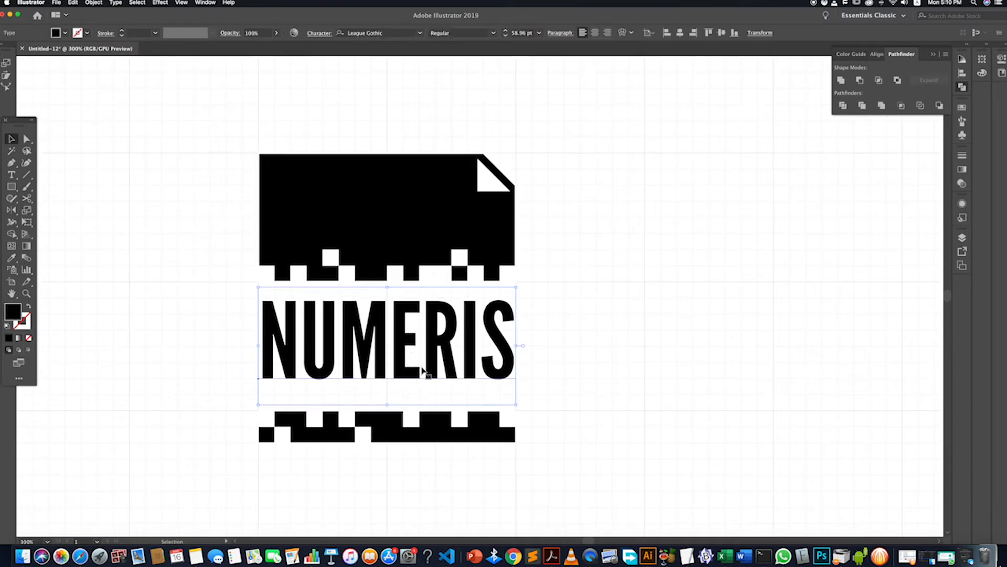
left_click(181, 2)
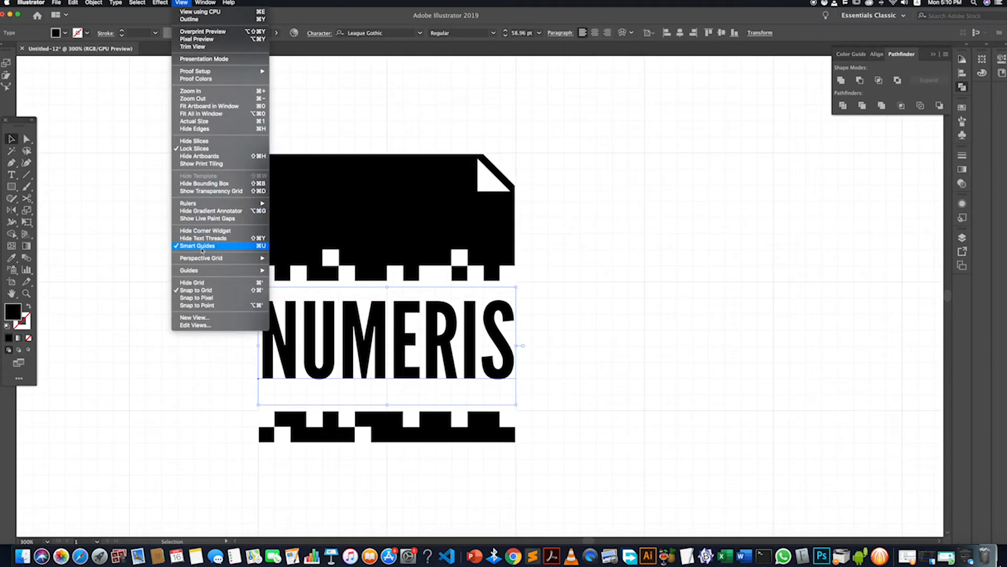
left_click(195, 293)
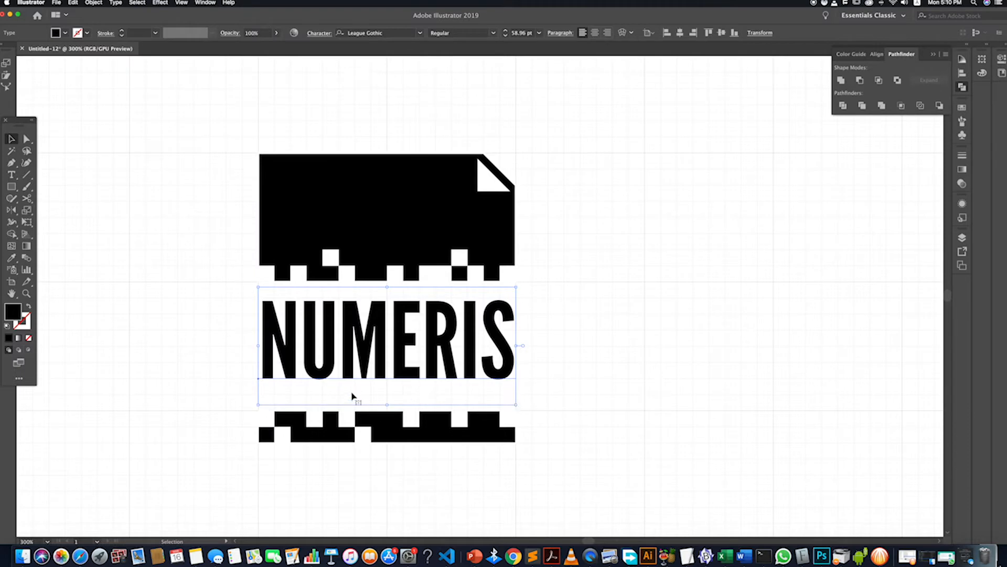
left_click(220, 373)
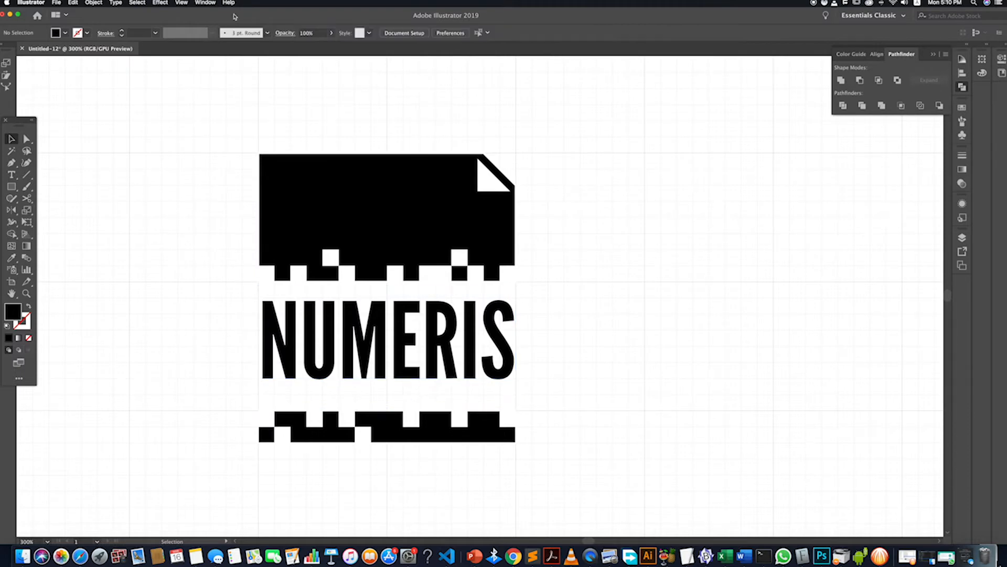
Show the rulers and place a vertical guide along the left edge of the black shape.
left_click(182, 3)
mouse_move(229, 258)
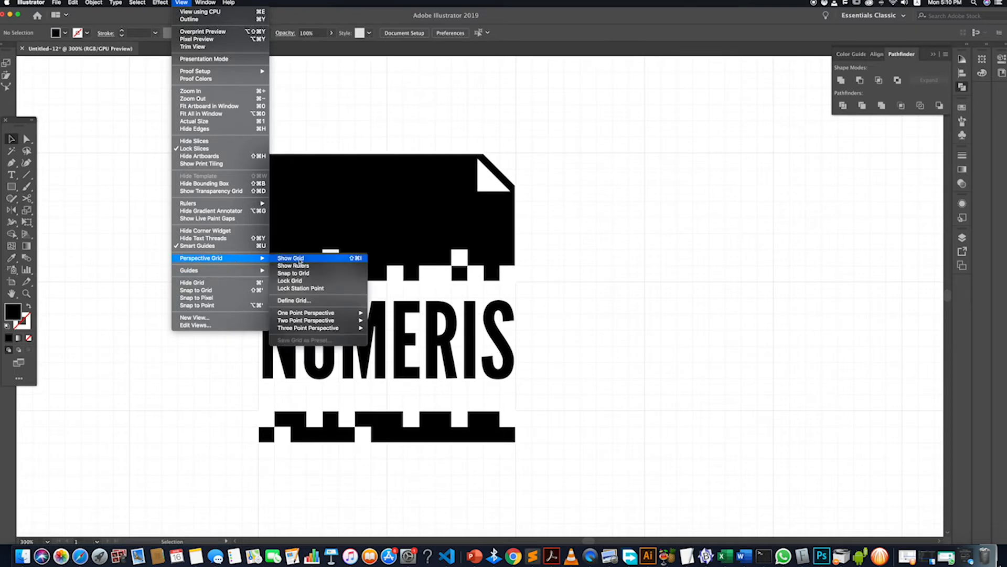
mouse_move(229, 2)
mouse_move(181, 3)
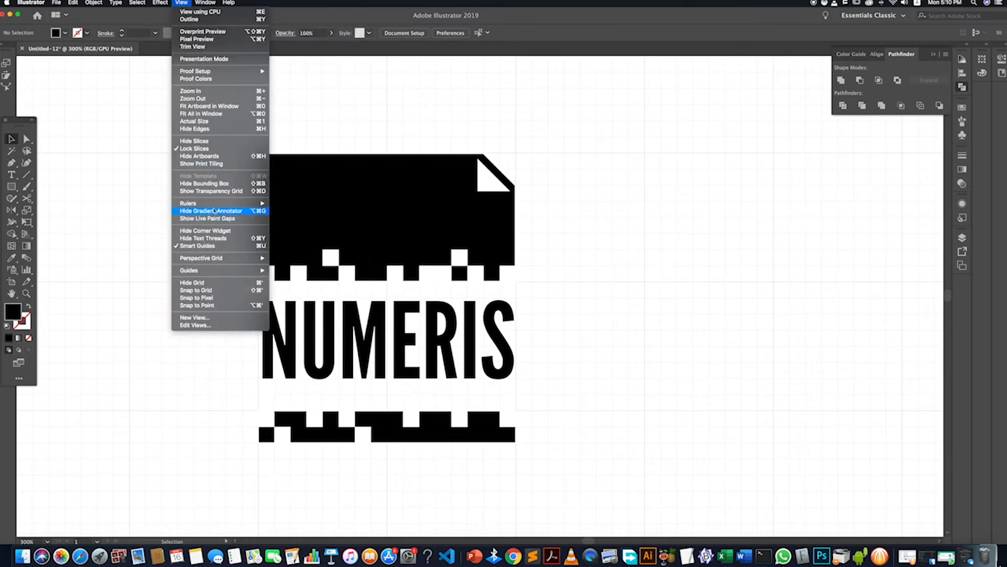
mouse_move(218, 205)
left_click(297, 204)
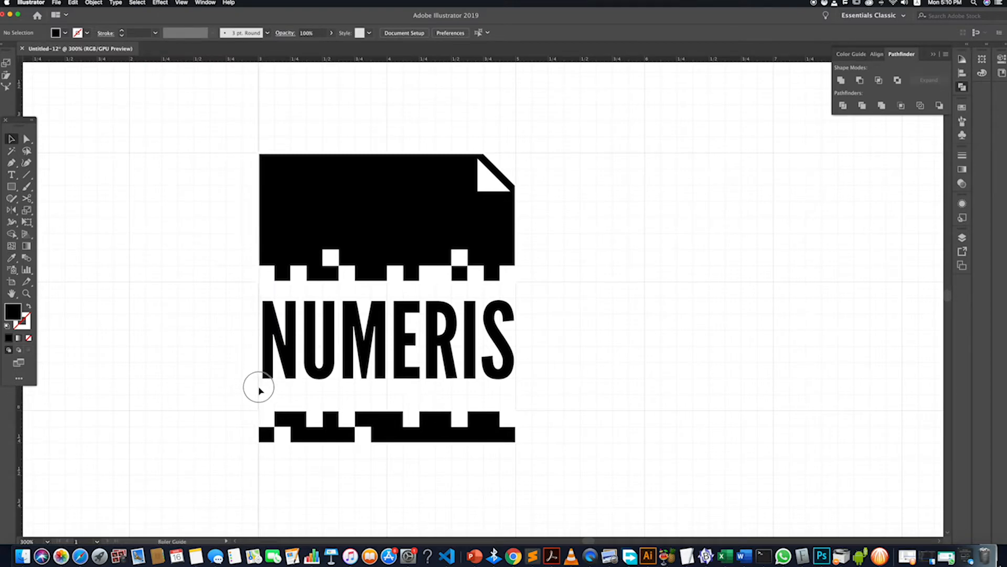
left_click_drag(259, 389, 259, 390)
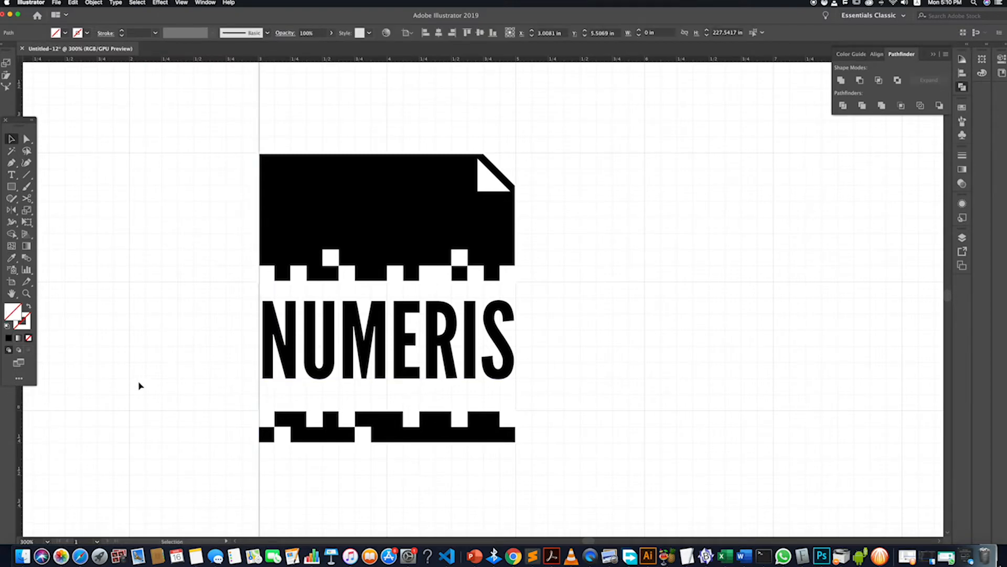
Place a second vertical guide along the black shape's right edge and scale the NUMERIS text to span both guides.
left_click_drag(20, 436, 206, 415)
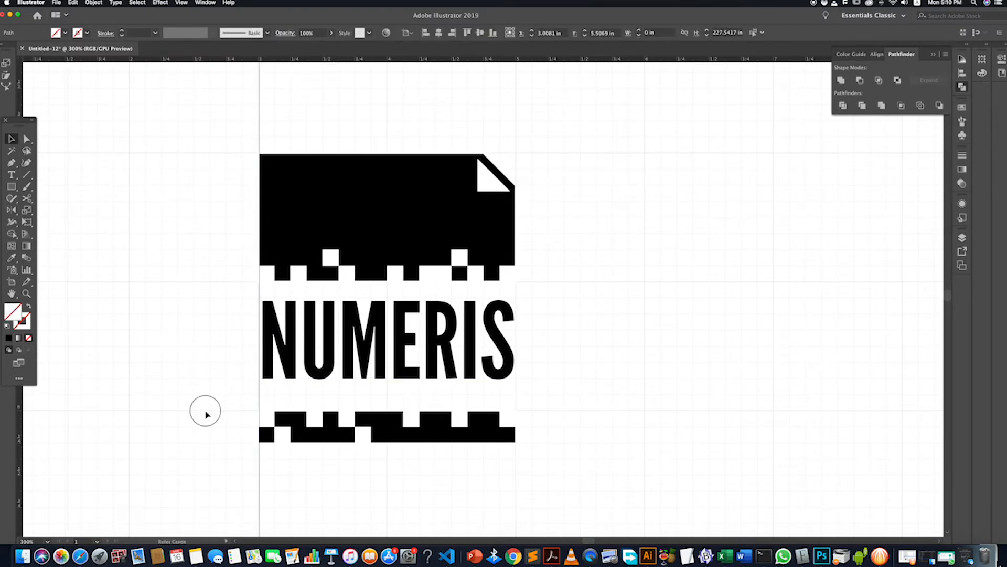
left_click(515, 407)
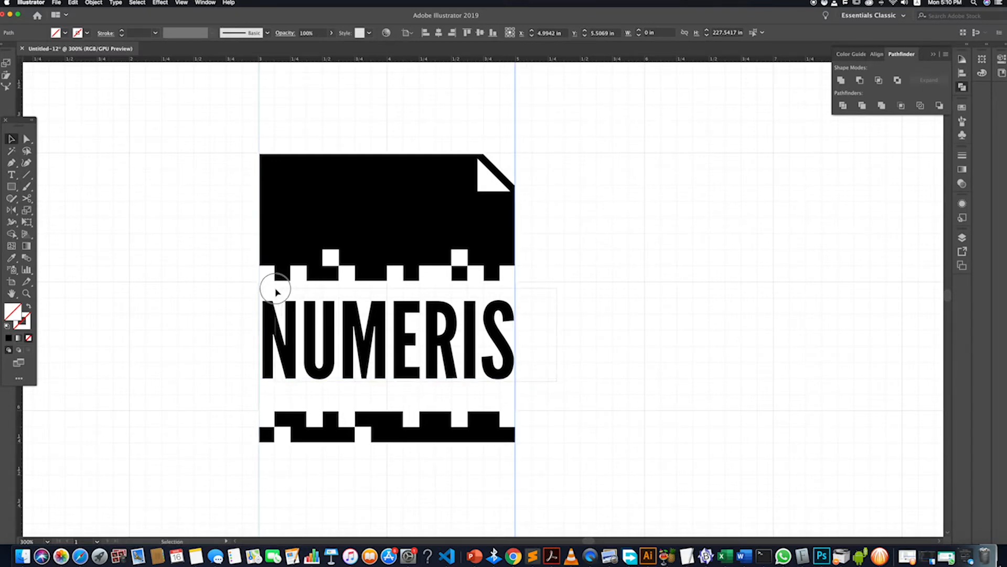
left_click(278, 307, "shift")
left_click_drag(257, 287, 254, 286)
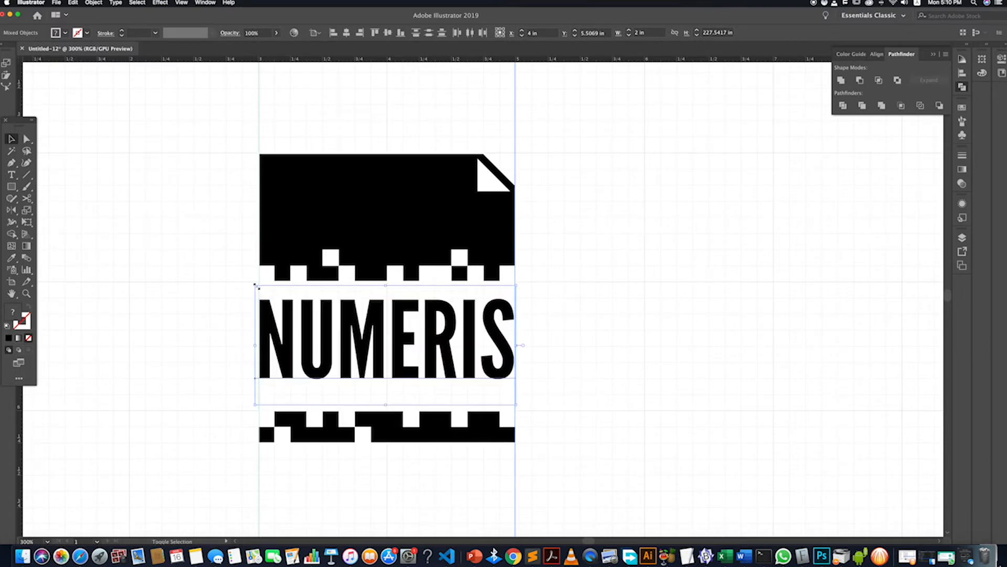
left_click_drag(515, 405, 517, 407)
left_click(553, 439)
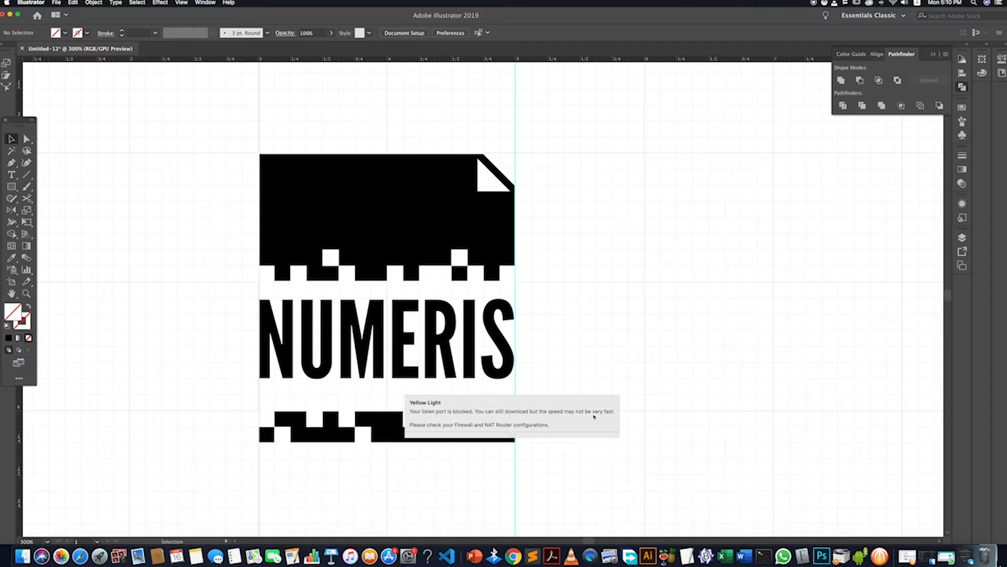
scroll(573, 348, "down", 3)
left_click(507, 316)
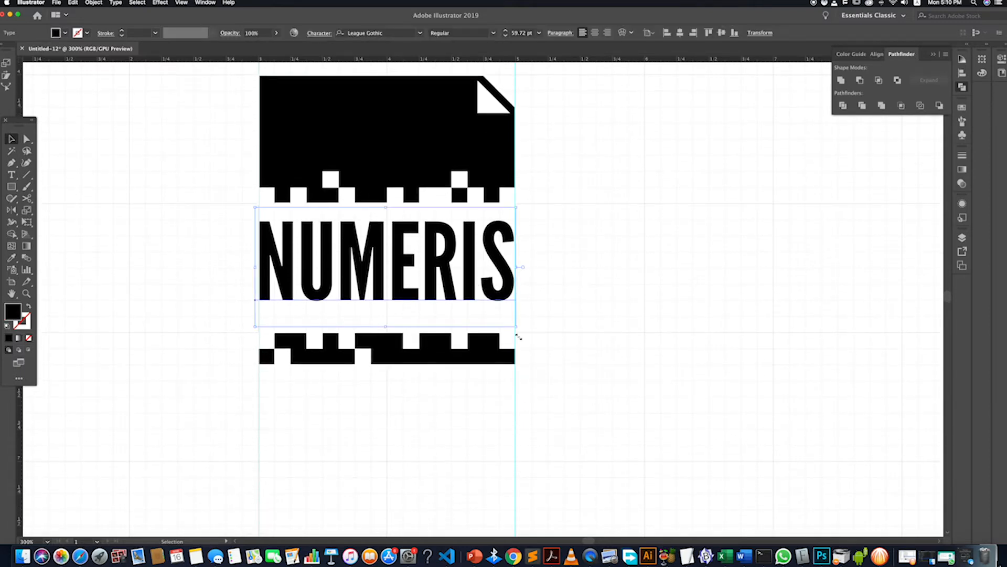
left_click(535, 341)
Nudge the notched bar up slightly toward the NUMERIS text, and nudge the text up by the same small increment.
scroll(533, 342, "down", 5)
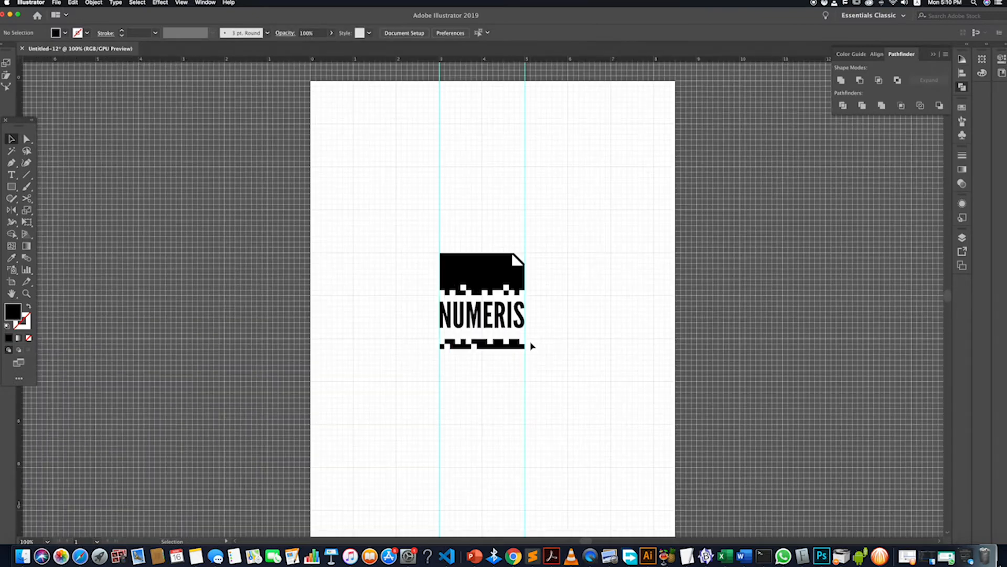
scroll(533, 346, "up", 3)
left_click_drag(521, 384, 321, 314)
left_click_drag(561, 374, 328, 342)
left_click_drag(472, 352, 472, 341)
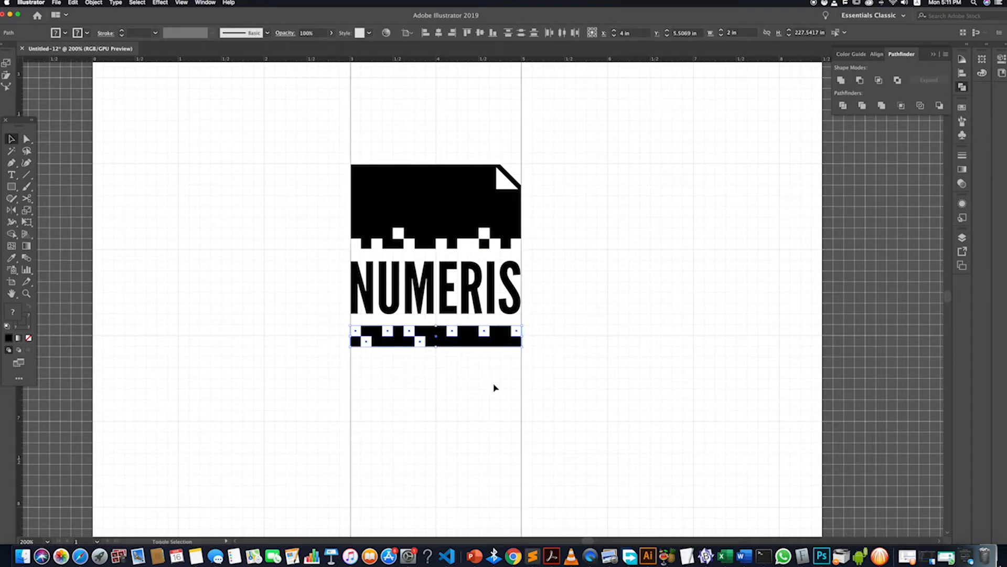
key("Up")
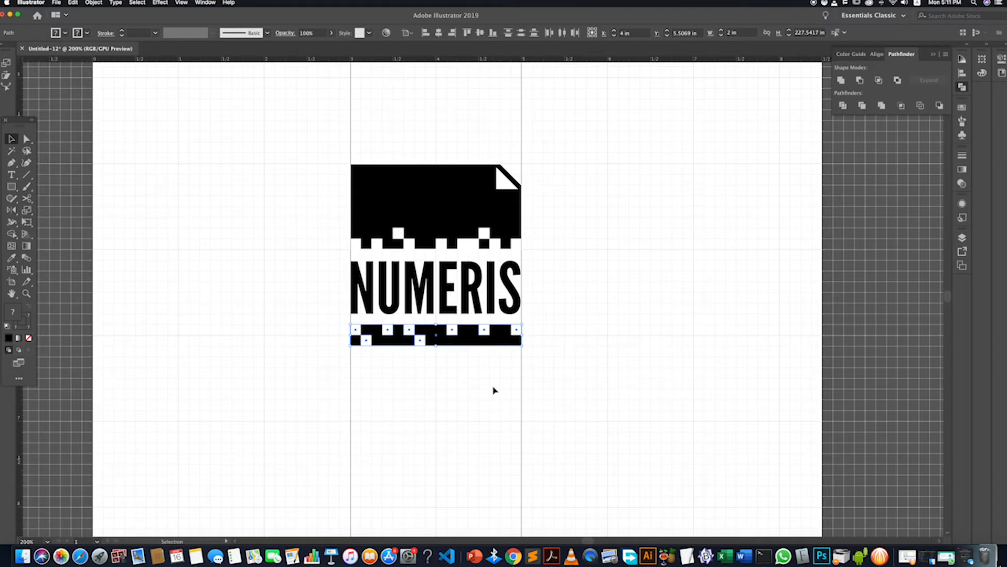
left_click(529, 386)
left_click_drag(563, 319, 311, 257)
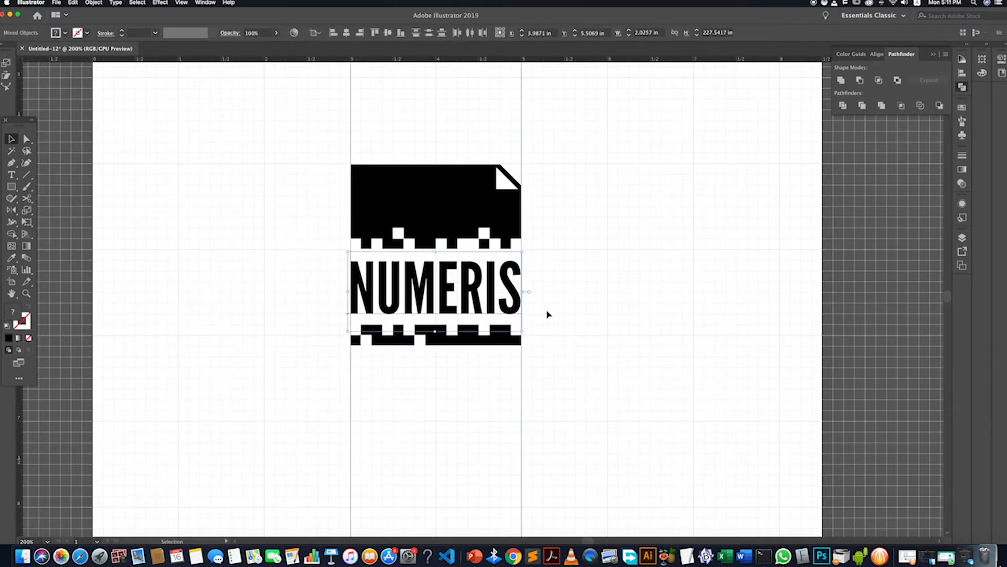
key("Up")
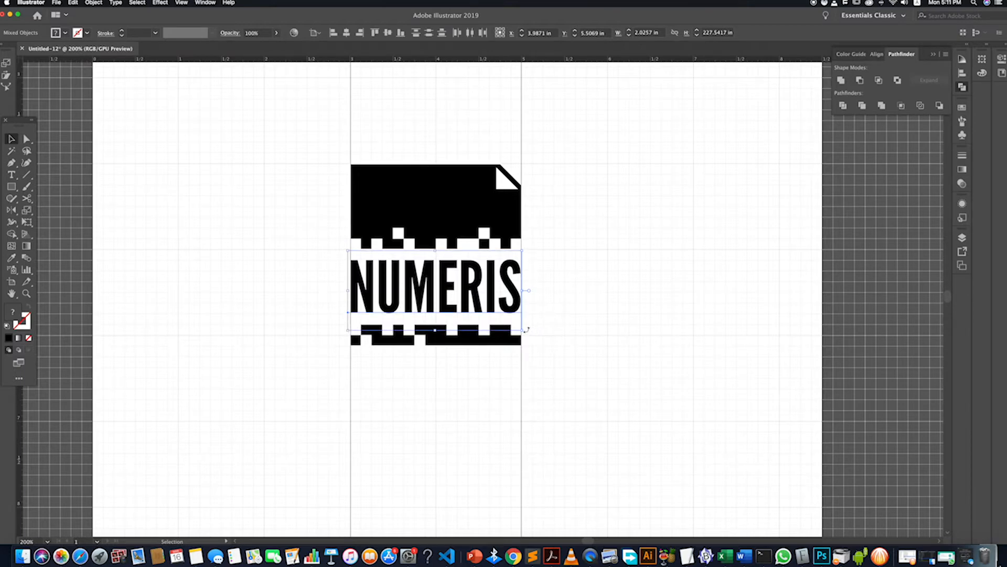
Try shifting the NUMERIS text slightly to the left, and undo the move.
left_click_drag(442, 266, 441, 265)
left_click(612, 311)
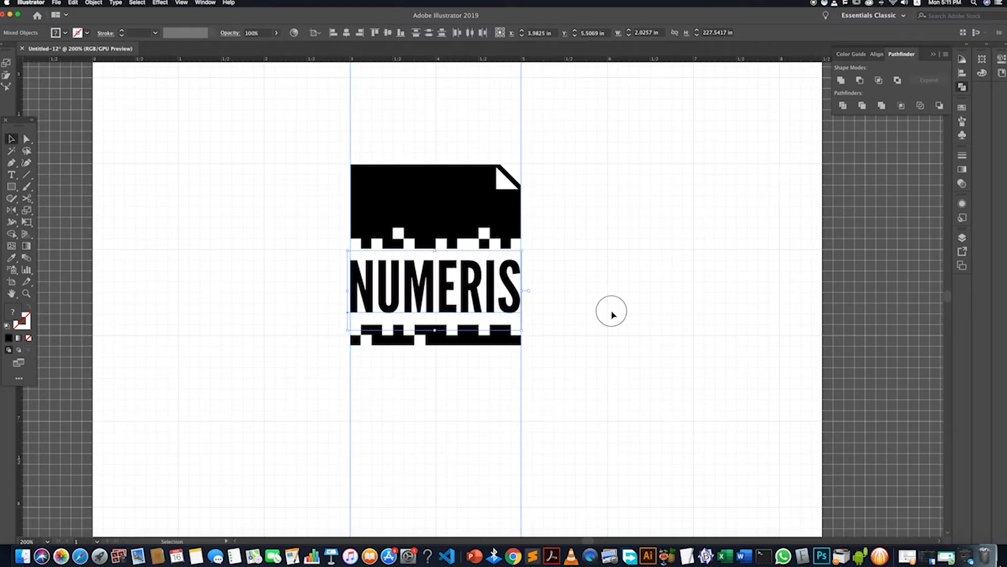
key("super+z")
left_click(583, 331)
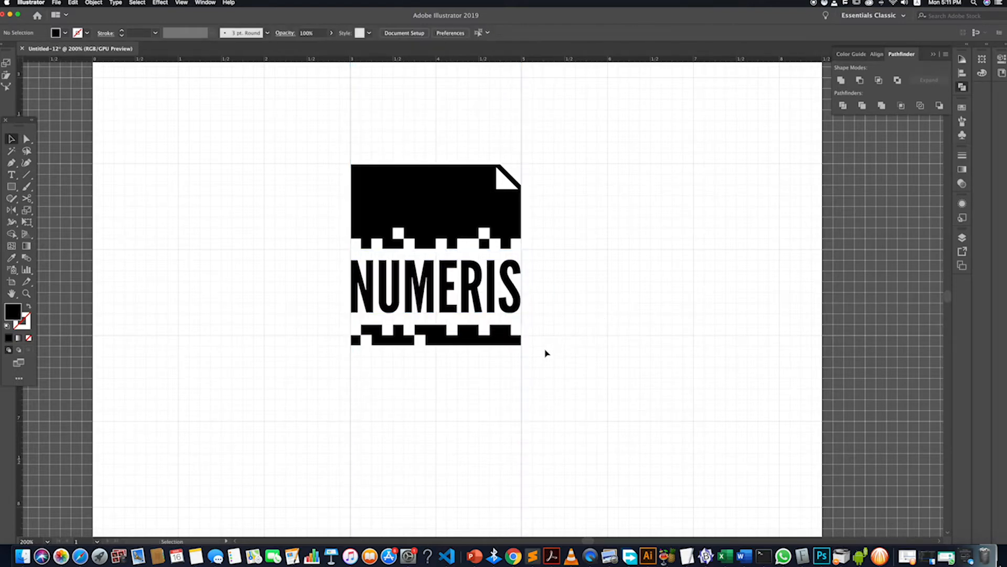
Hide the grid to show the logo on a plain artboard.
scroll(545, 351, "down", 3)
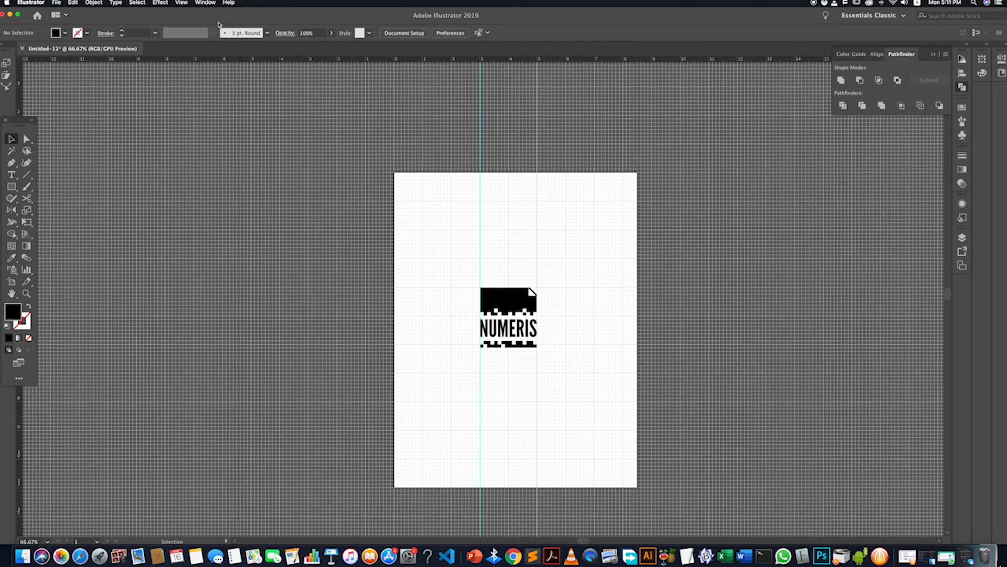
left_click(181, 3)
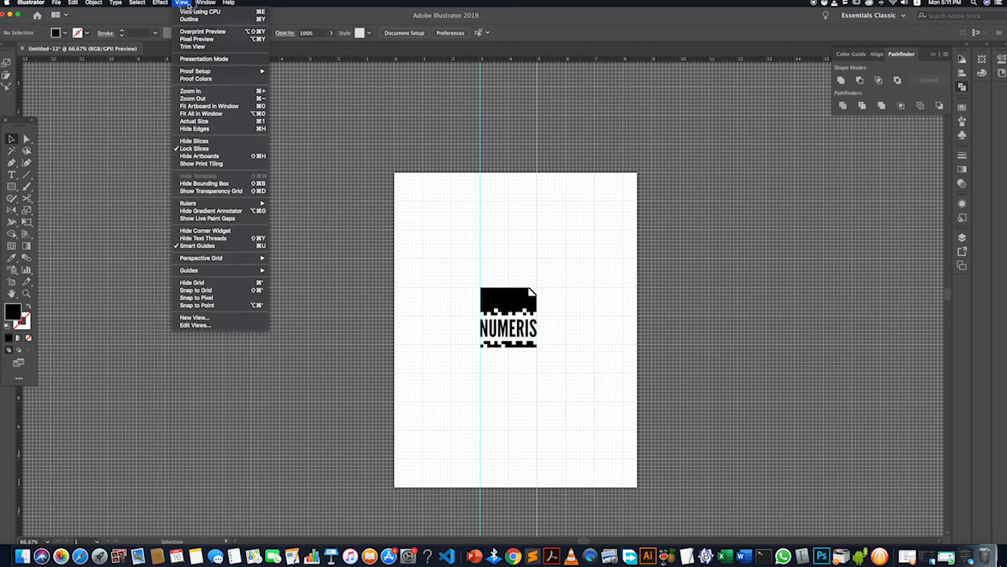
left_click(201, 284)
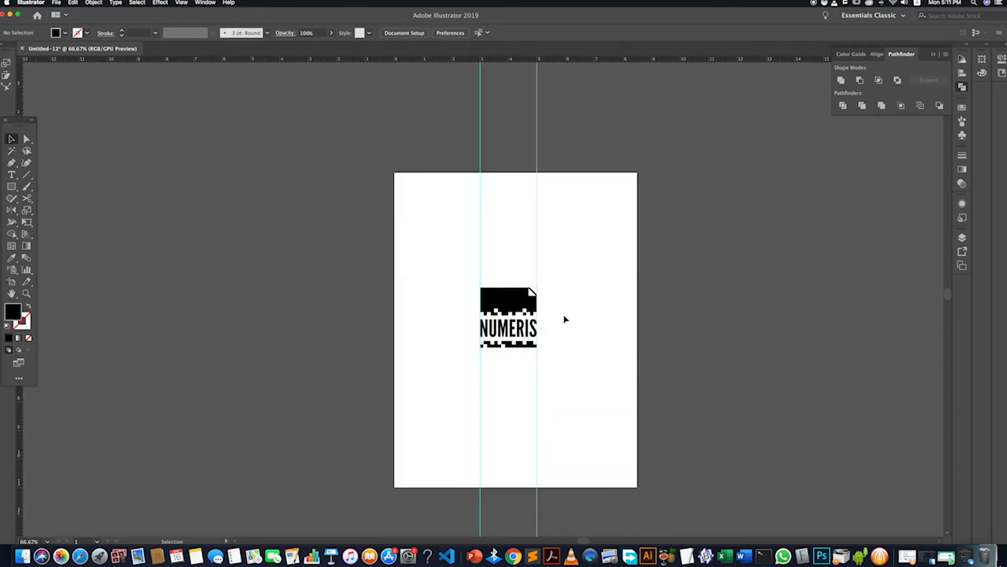
scroll(540, 347, "down", 6)
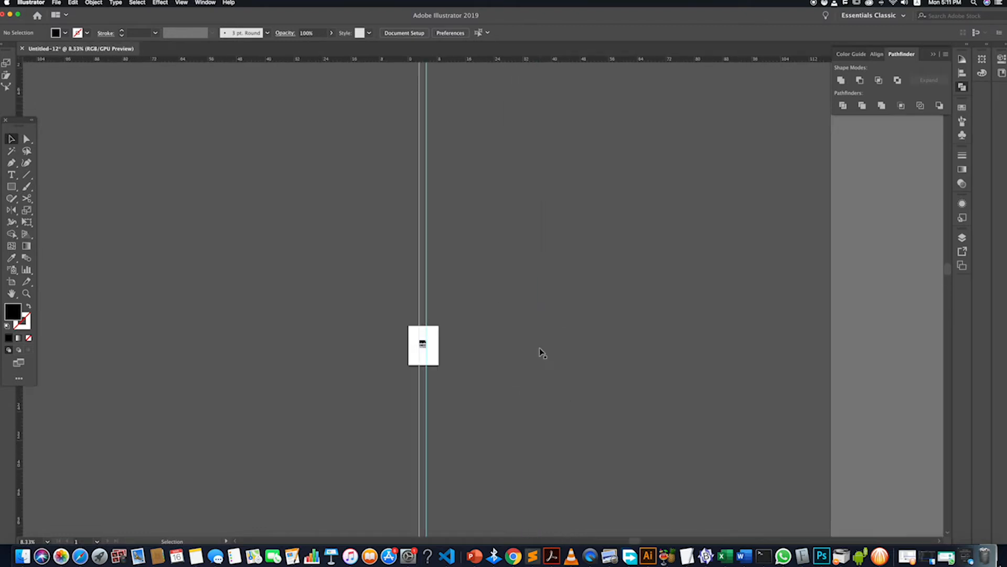
scroll(420, 353, "up", 8)
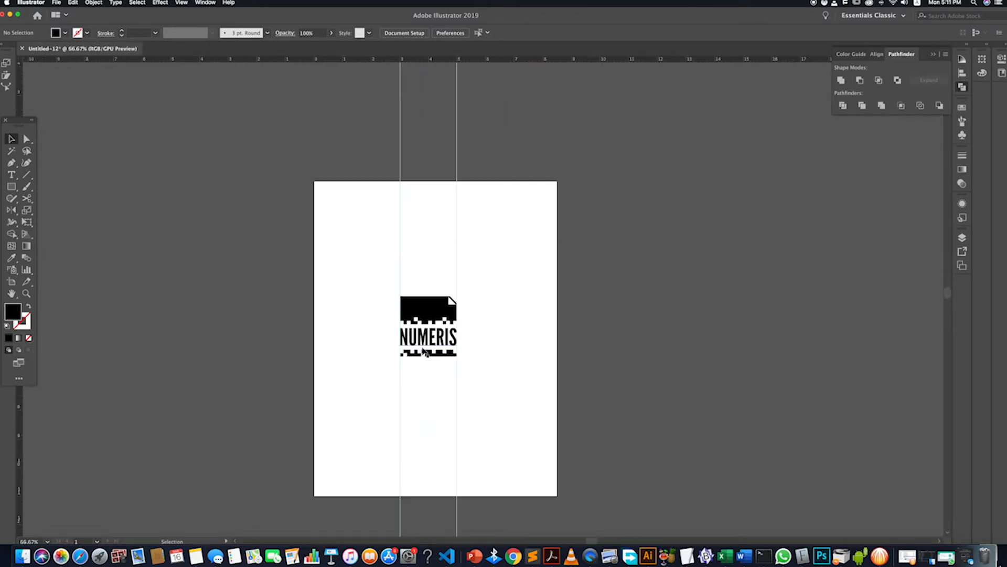
Select the white fold triangle together with the white squares along the black shape's lower edge.
scroll(423, 349, "up", 1)
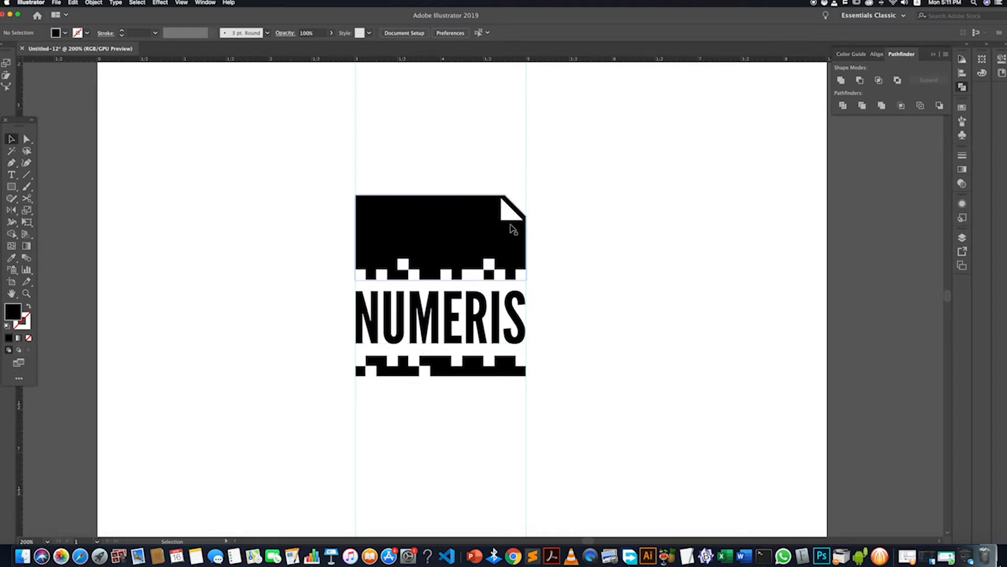
left_click(508, 210)
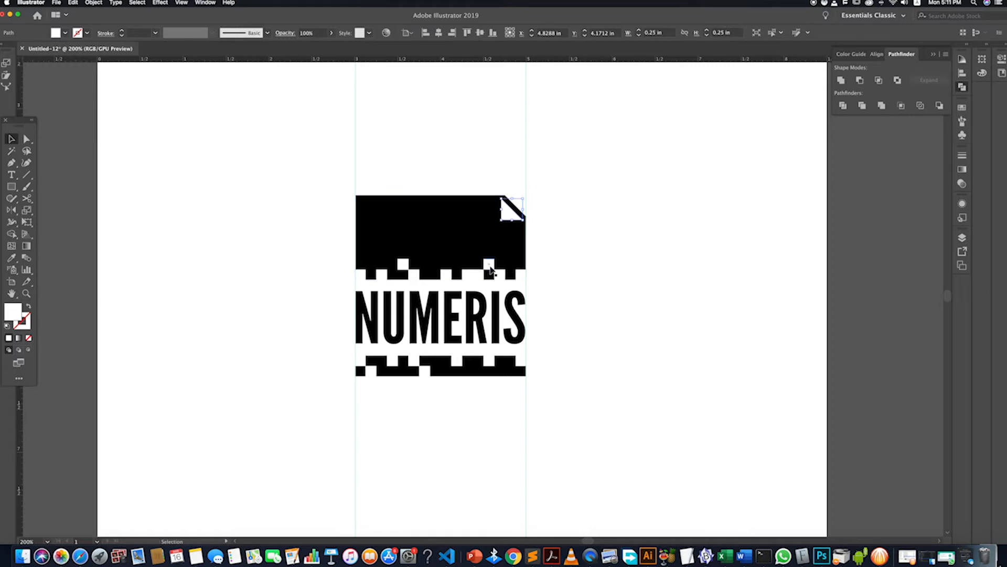
left_click(489, 265, "shift")
left_click(501, 276, "shift")
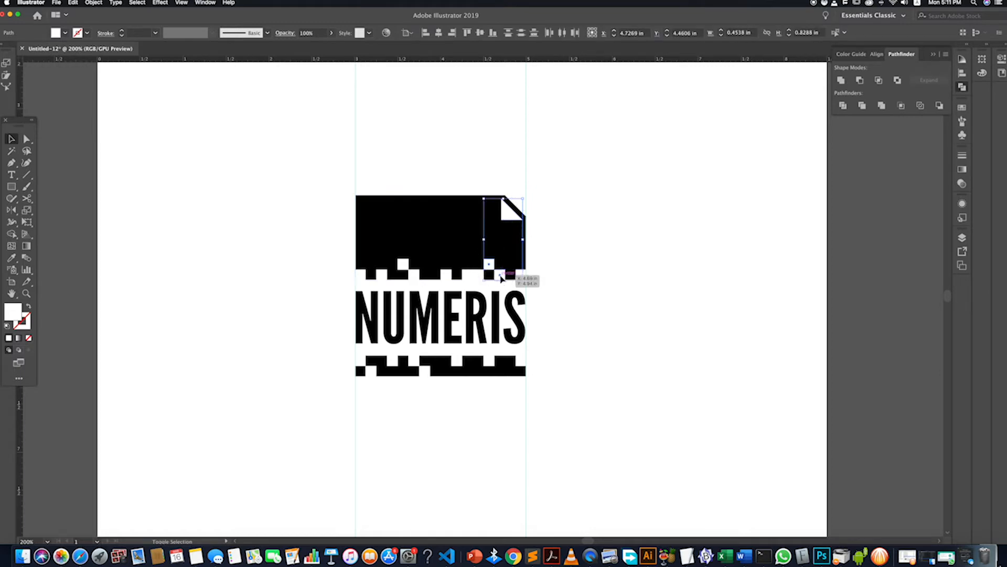
left_click(478, 278, "shift")
left_click(467, 276, "shift")
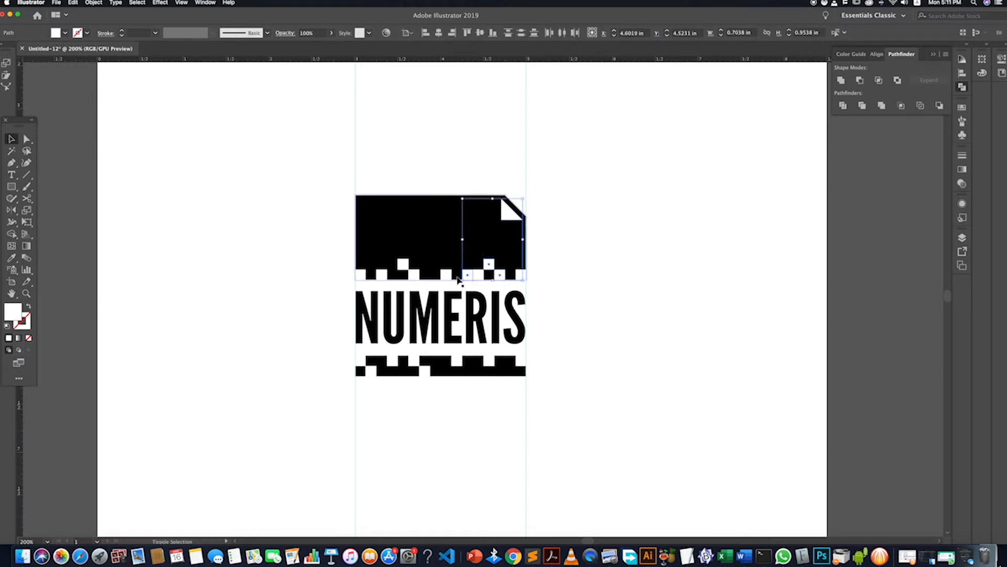
left_click(446, 276, "shift")
left_click(414, 276, "shift")
left_click(403, 265, "shift")
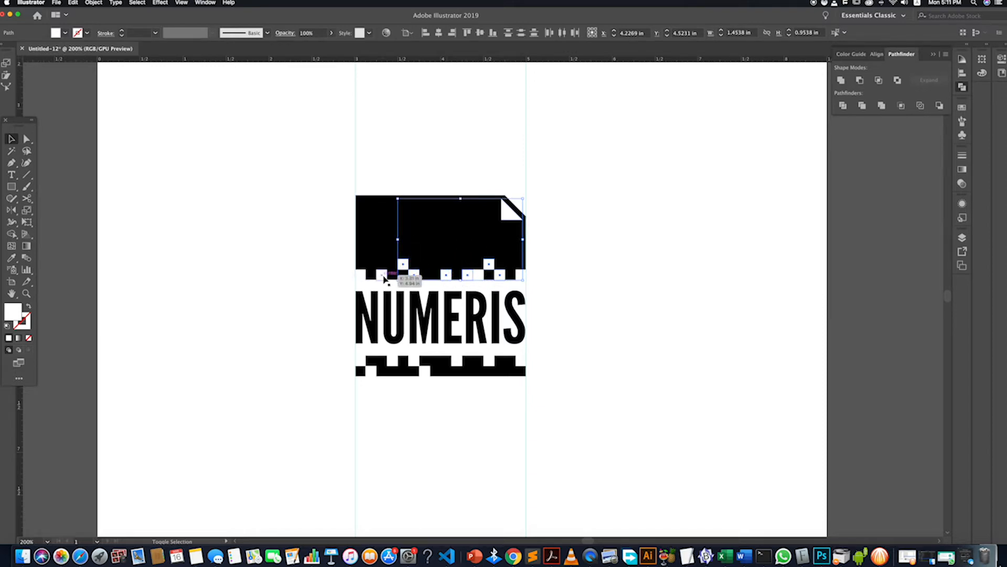
left_click(383, 277, "shift")
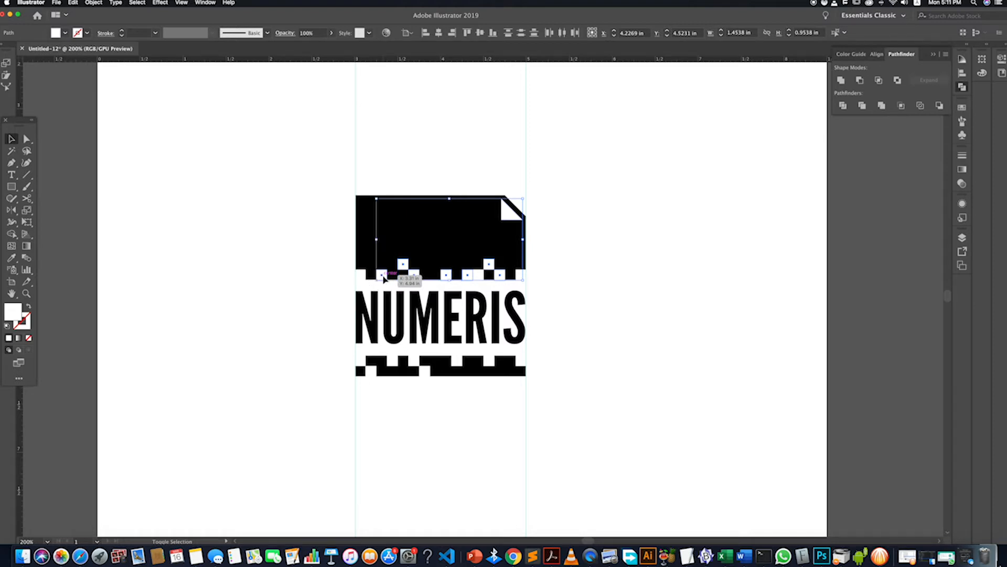
left_click(363, 278, "shift")
left_click(365, 279, "shift")
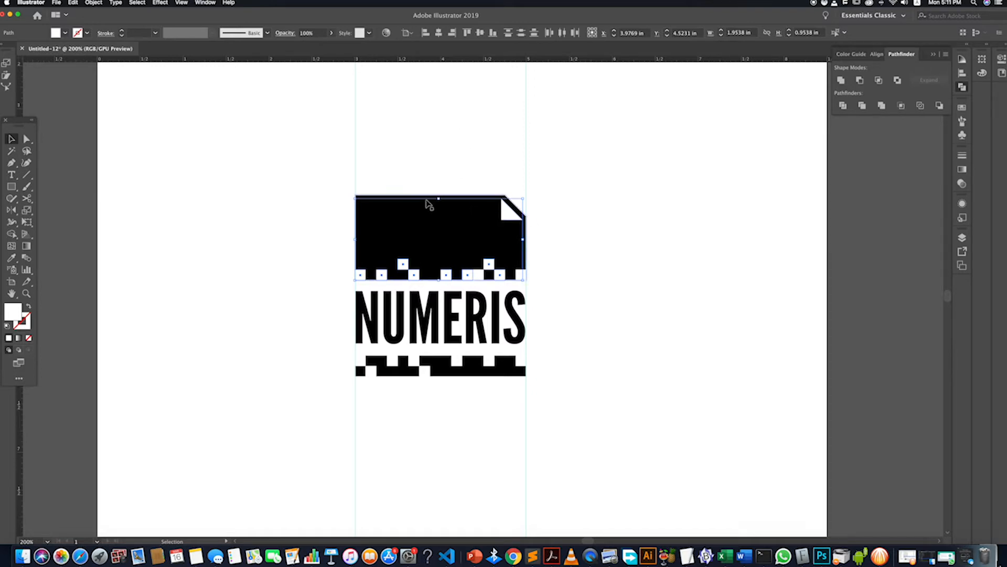
Add the black folded-corner shape and the remaining white square to the selection, and cut out the white pieces with Minus Front.
scroll(409, 207, "up", 5)
left_click(408, 212)
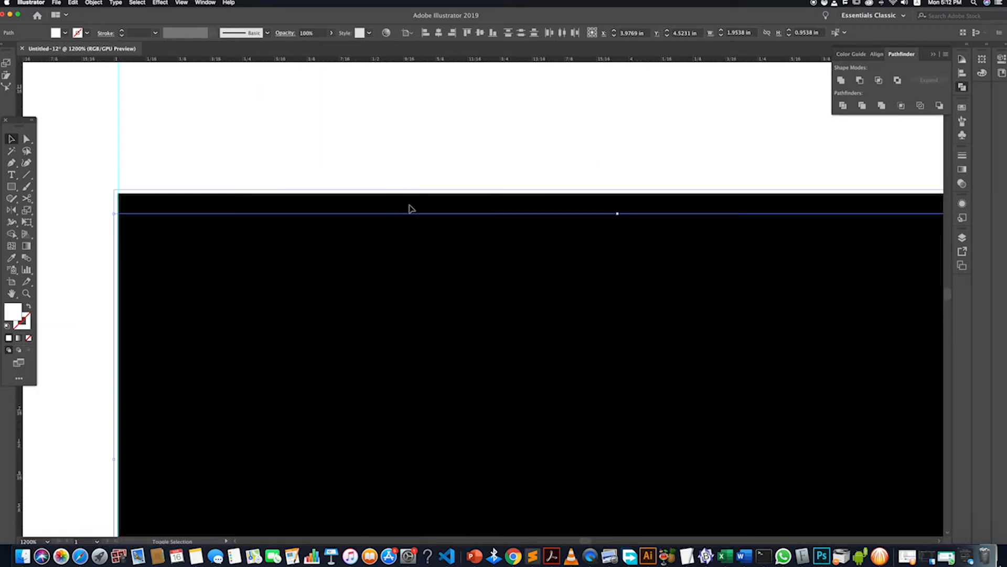
scroll(410, 211, "down", 6)
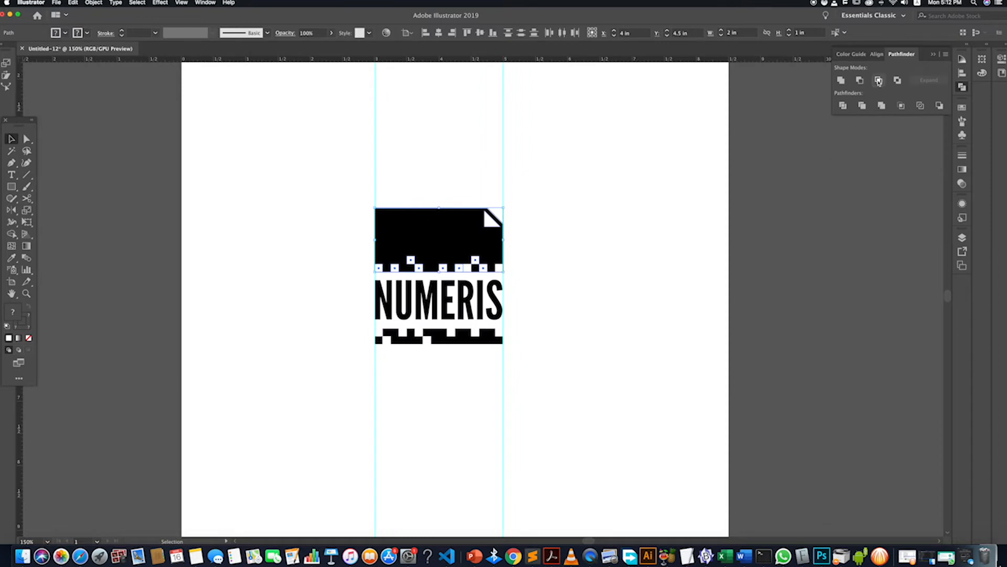
left_click(898, 81)
scroll(487, 269, "up", 2)
scroll(487, 270, "up", 1)
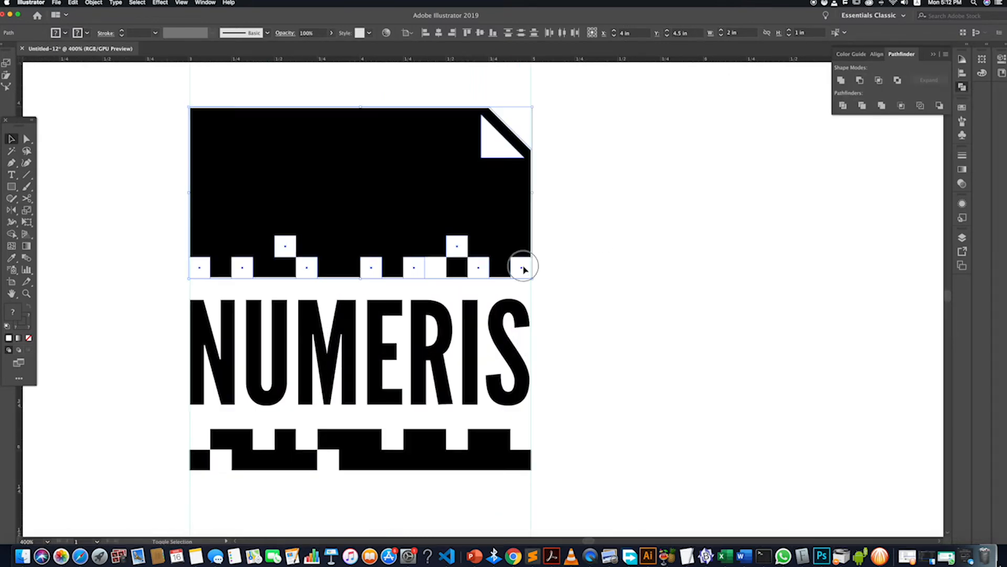
scroll(350, 283, "down", 3)
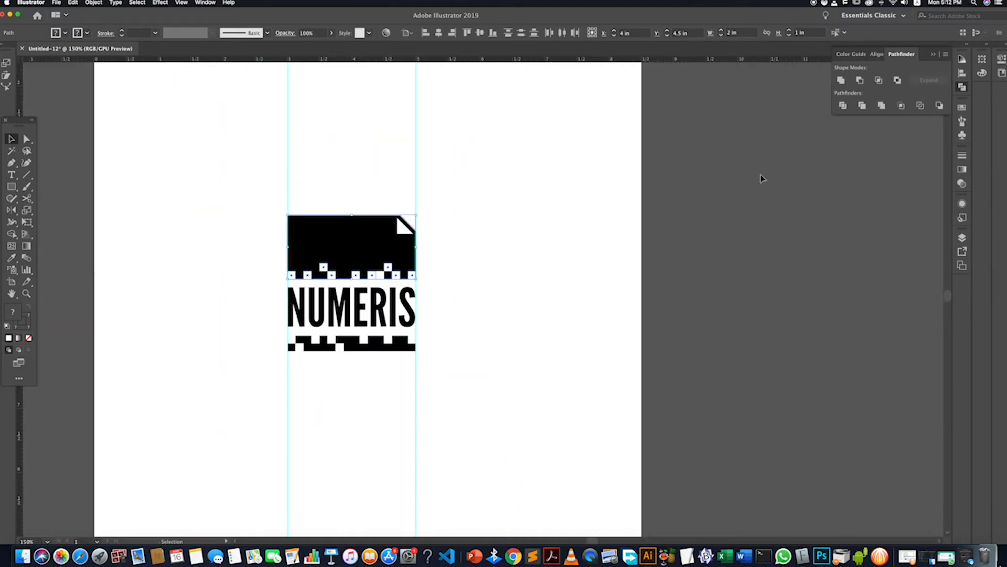
left_click(860, 81)
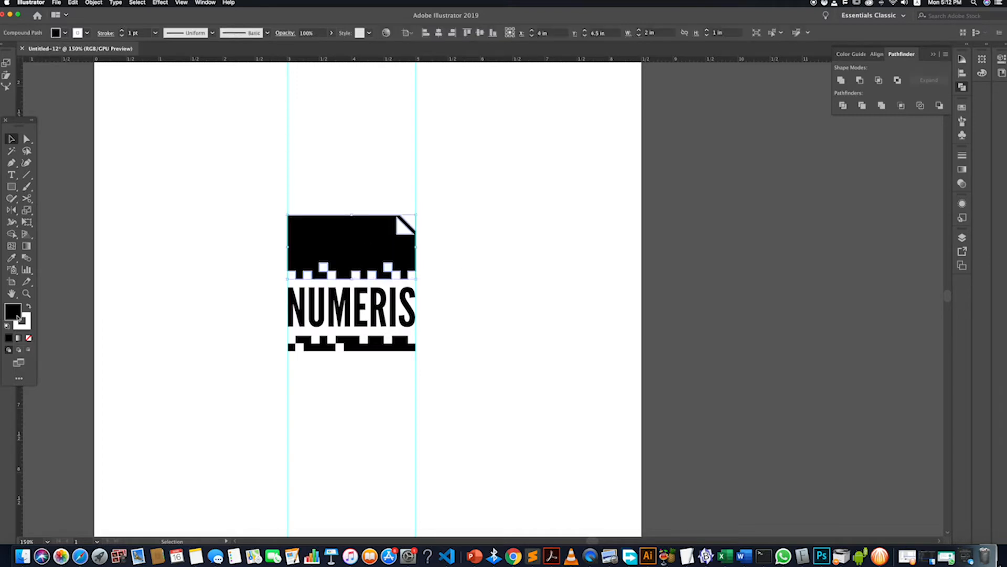
Remove the stroke from the cut-out folded-corner shape, keeping its black fill.
left_click(30, 323)
left_click(29, 338)
left_click(153, 344)
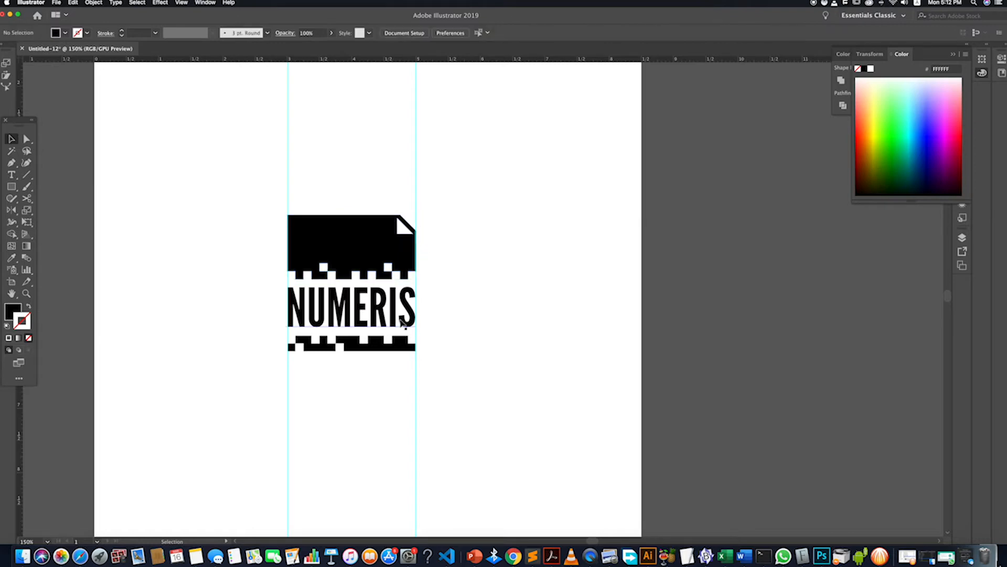
Select the lower bar with its white squares, excluding the NUMERIS text, and cut the notches out with Minus Front.
scroll(402, 324, "down", 2)
scroll(389, 349, "up", 3)
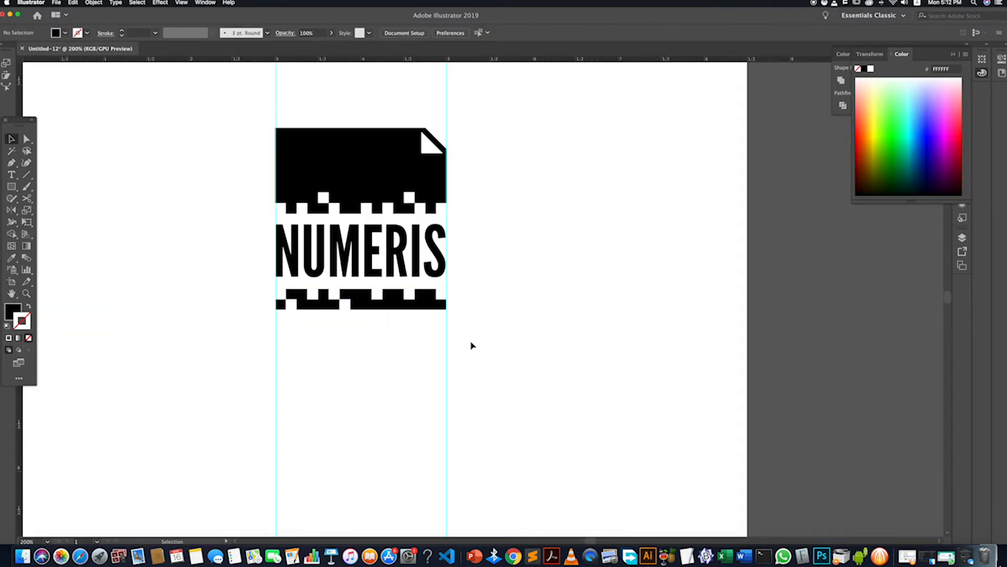
left_click_drag(239, 285, 237, 286)
left_click_drag(514, 321, 241, 290)
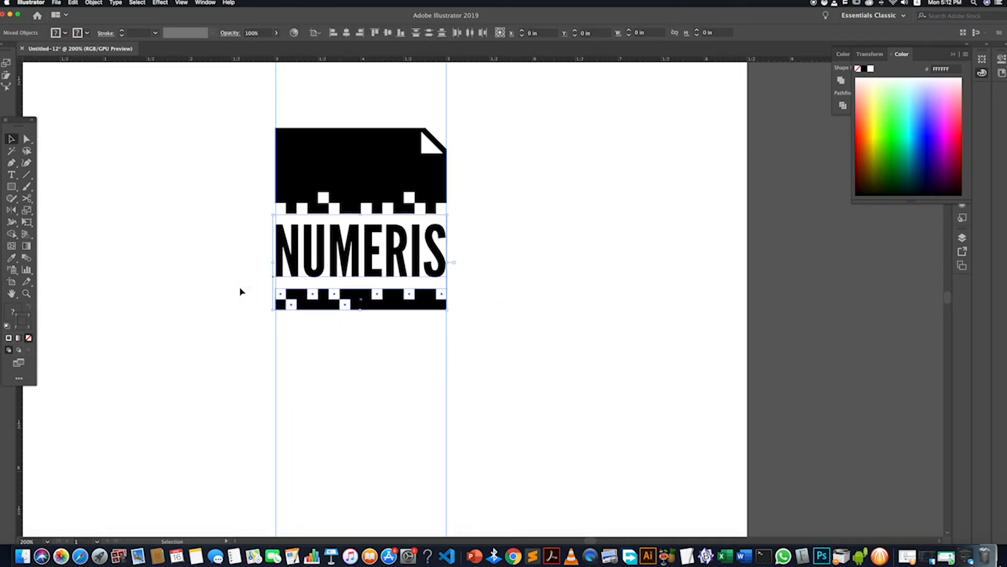
left_click(406, 239, "shift")
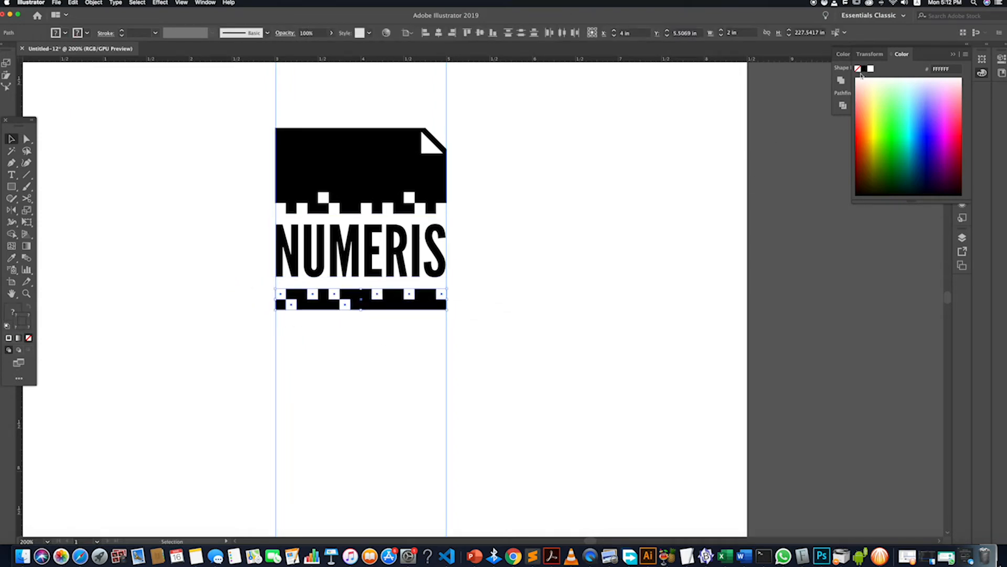
left_click(952, 55)
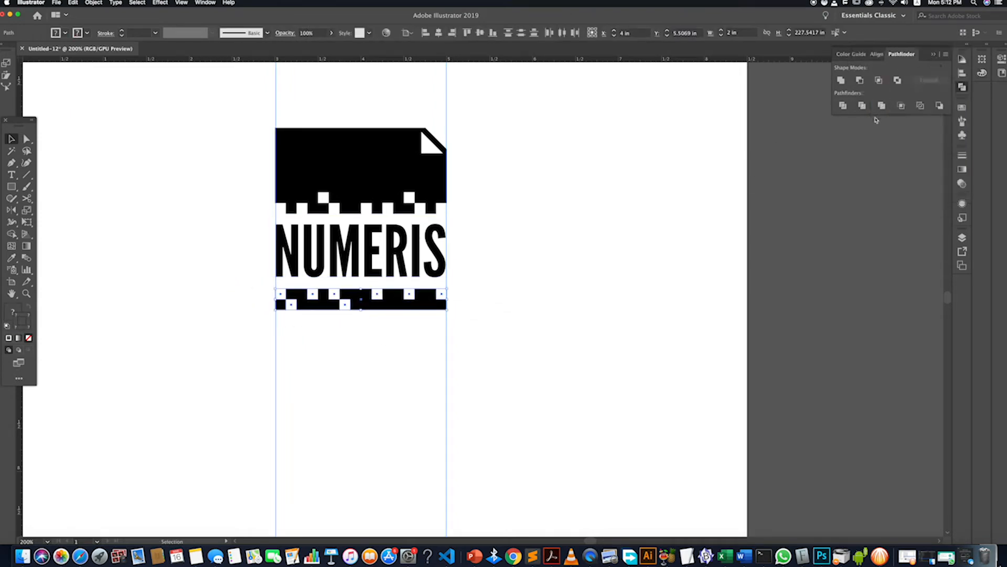
left_click(862, 80)
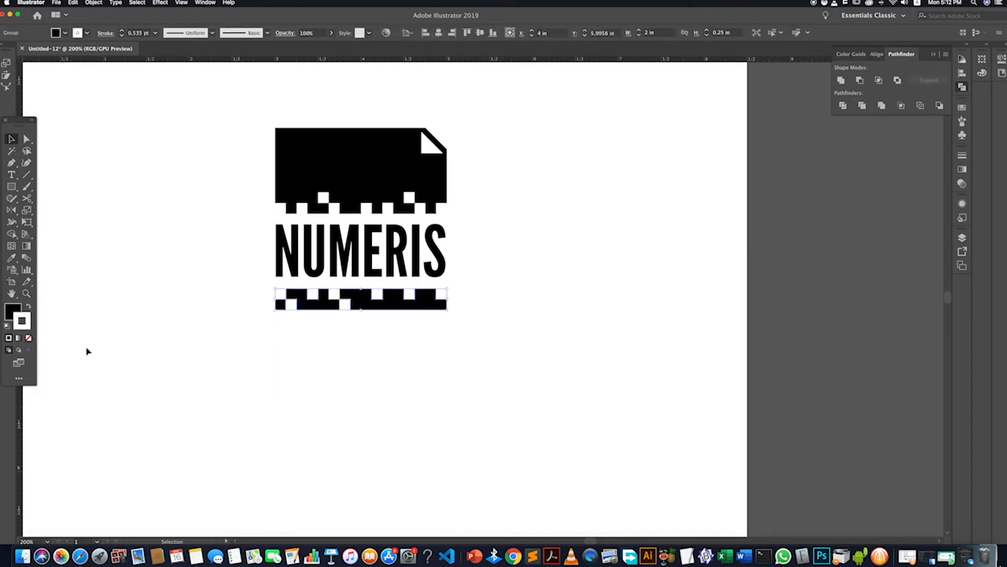
Remove the stroke from the notched lower bar, keeping its black fill, and deselect everything.
left_click(29, 339)
left_click(317, 407)
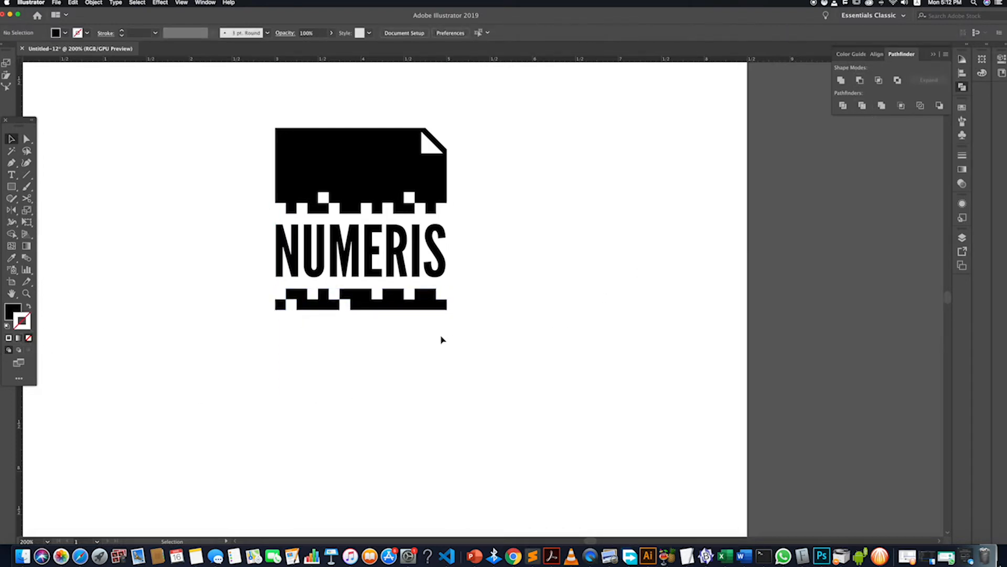
left_click(403, 252)
left_click(525, 280)
Examine the spacing and edge alignment between the NUMERIS text and the pixelated shapes up close, and view the whole page again.
scroll(366, 315, "up", 1)
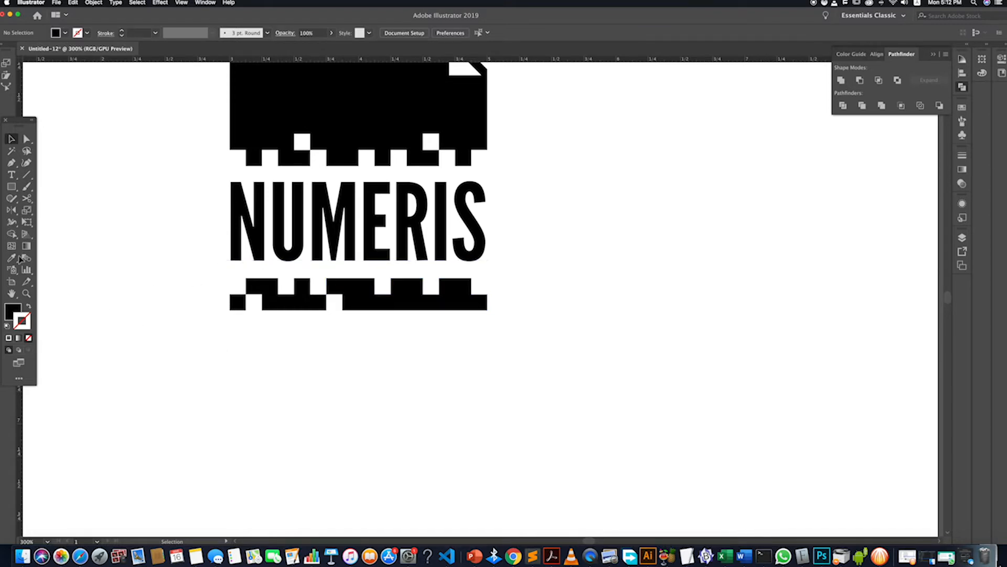
left_click(11, 186)
scroll(296, 246, "up", 2)
scroll(267, 247, "up", 3)
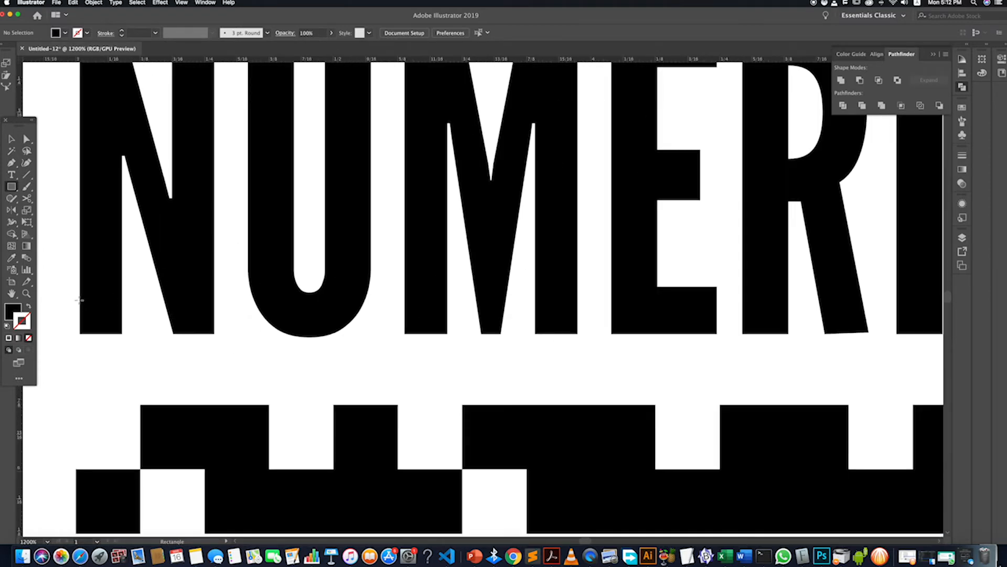
scroll(83, 302, "down", 2)
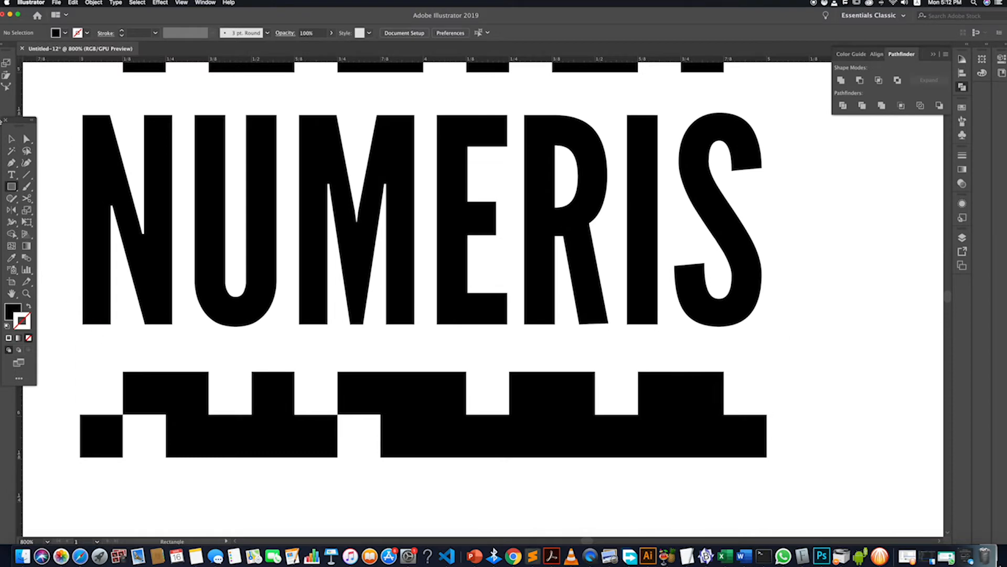
scroll(72, 167, "down", 4)
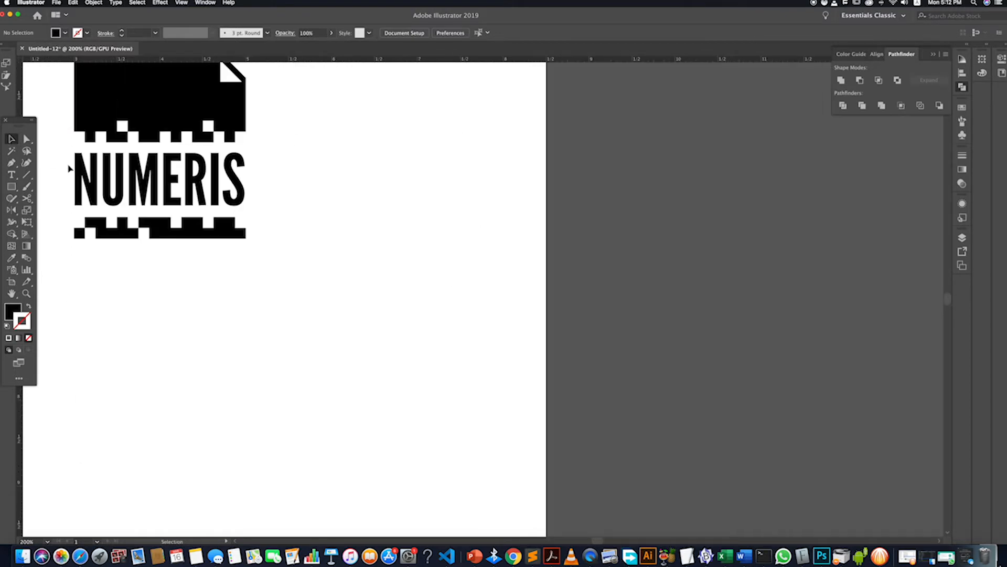
scroll(61, 167, "left", 2)
scroll(61, 167, "up", 3)
scroll(62, 167, "left", 5)
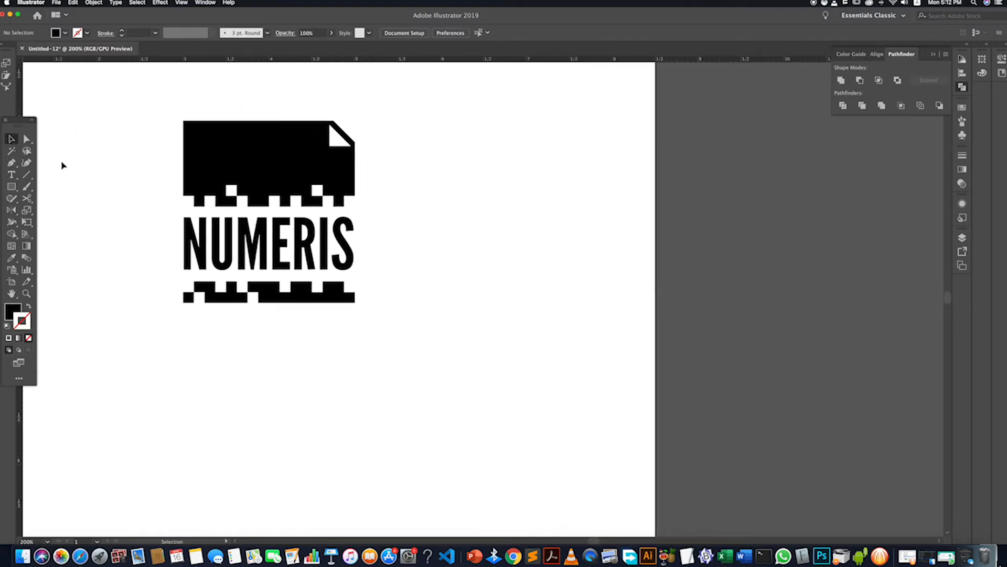
scroll(62, 165, "left", 4)
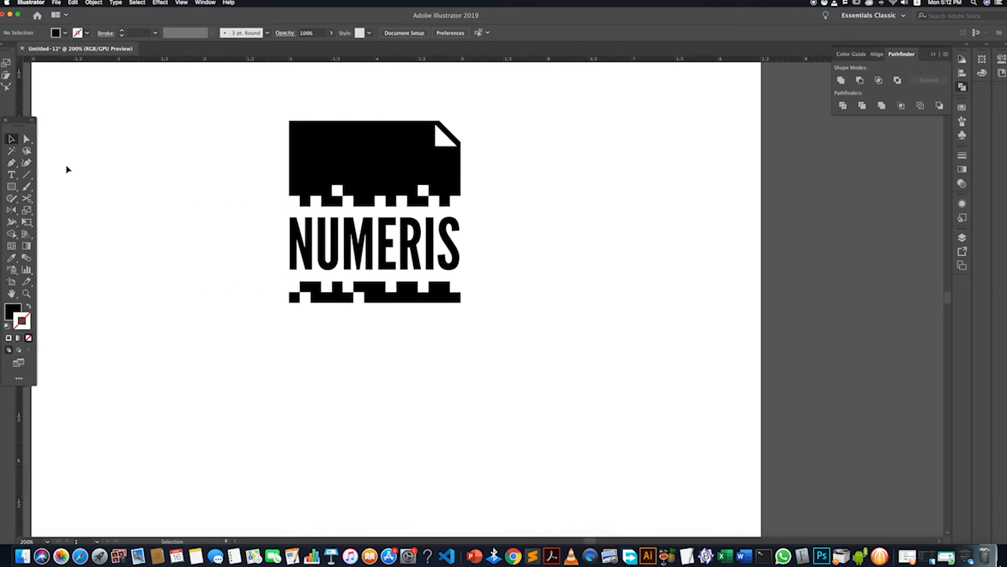
scroll(347, 287, "down", 3)
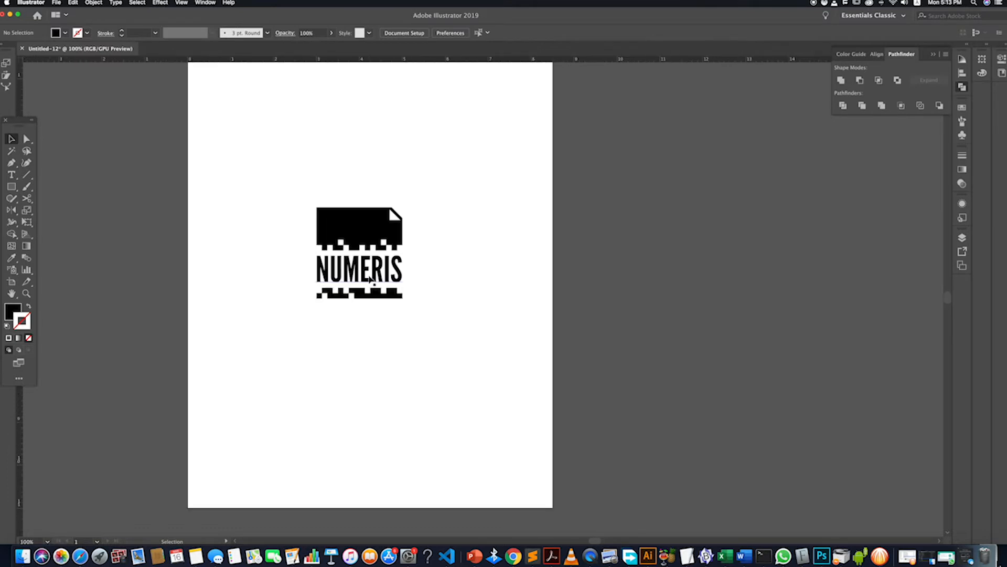
Select the whole logo, scale it up proportionally to about 3.2 in wide, and reposition it near the middle of the page.
left_click_drag(434, 331, 341, 240)
left_click_drag(388, 289, 402, 304)
left_click_drag(342, 241, 329, 229)
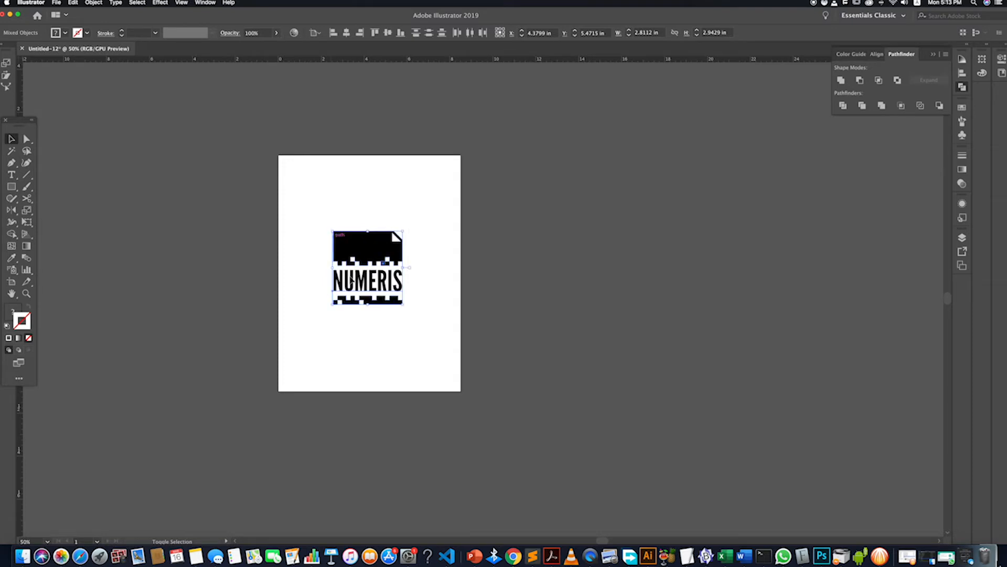
left_click(409, 354)
left_click_drag(411, 353, 291, 194)
left_click_drag(365, 257, 365, 263)
left_click(351, 346)
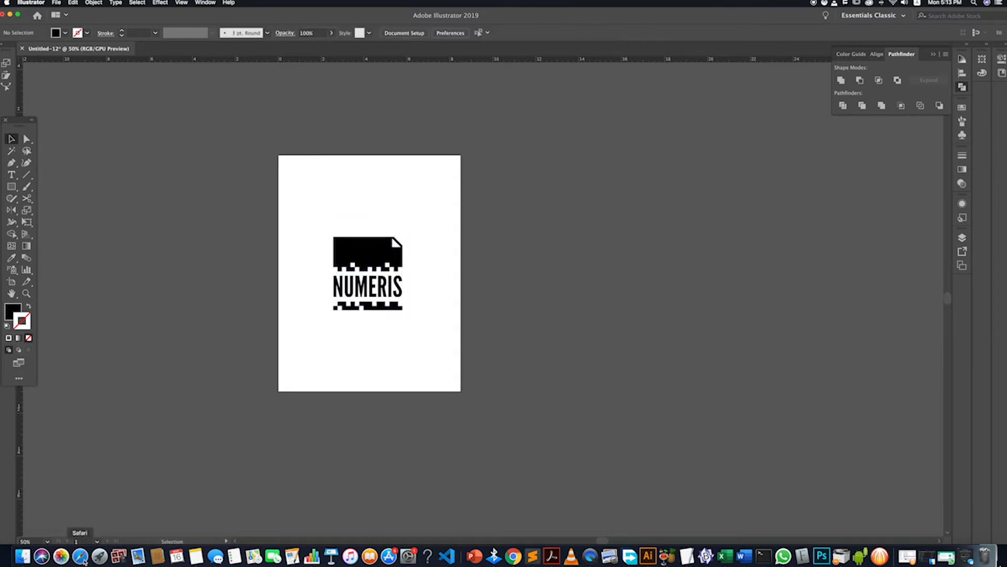
Switch to Safari and open google.com.
left_click(80, 556)
type("google.com")
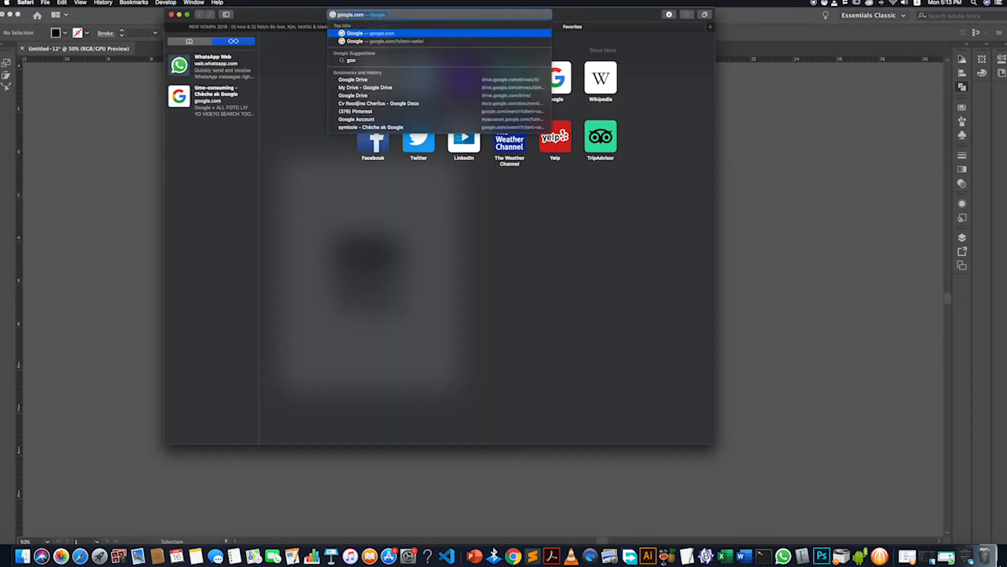
key("Return")
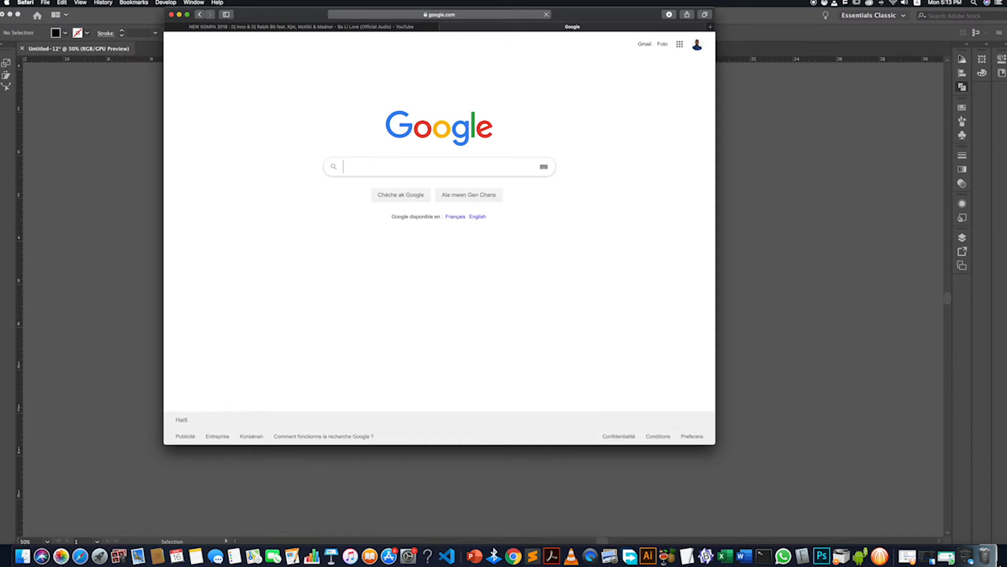
Search the web for "adobe cc color", open the Adobe Color site and dismiss its gradients notice.
left_click(463, 14)
type("adobe c")
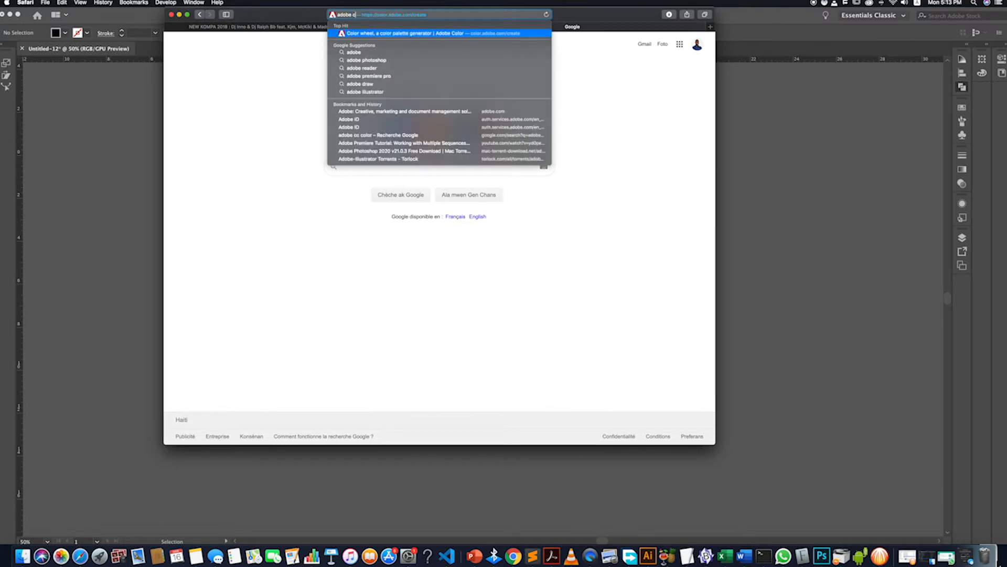
type("c col")
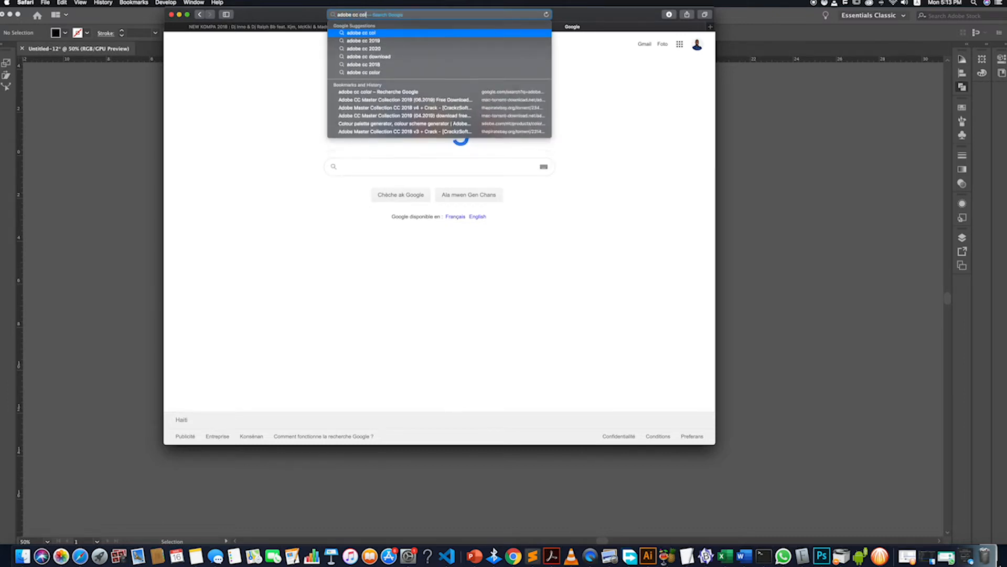
type("or")
key("Return")
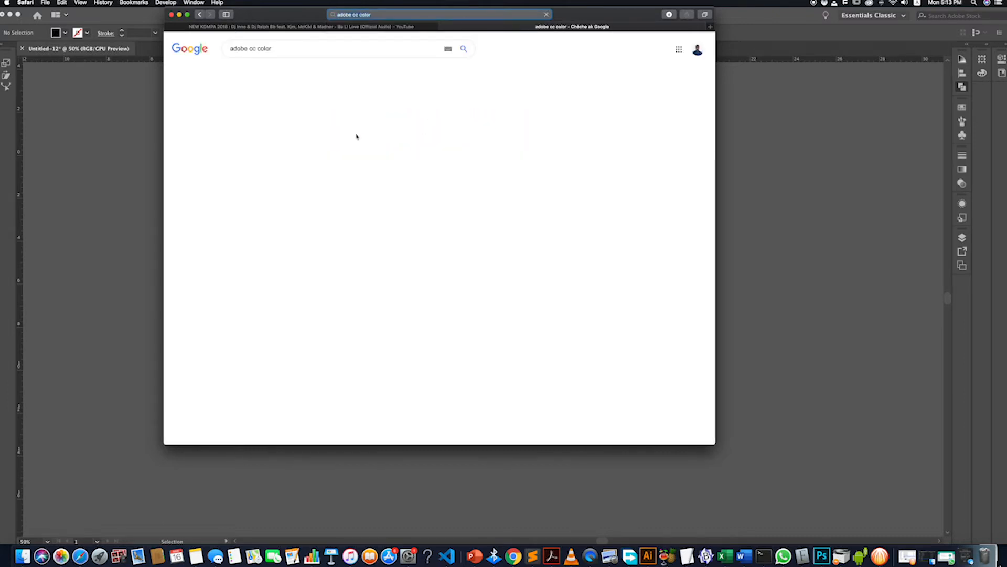
left_click(285, 116)
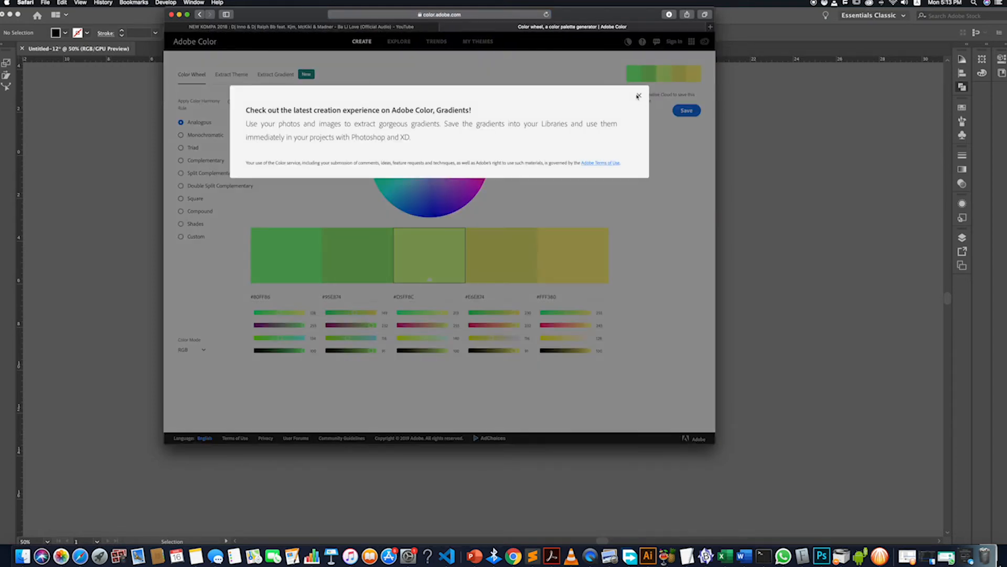
left_click(638, 96)
Search Adobe Color's Explore section for "blue and green" themes and dismiss the Create Gradients prompt.
left_click(399, 41)
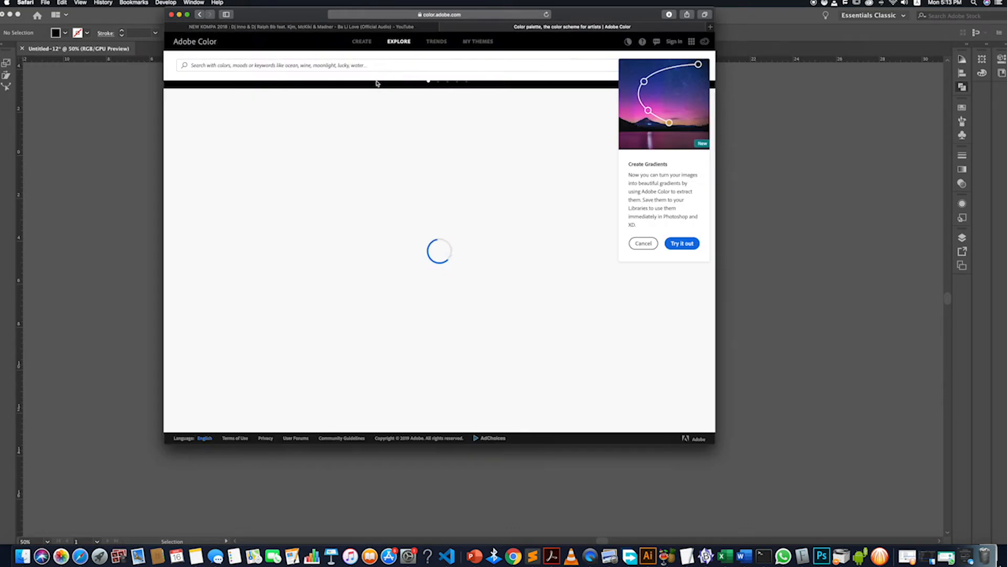
left_click(378, 65)
type("b")
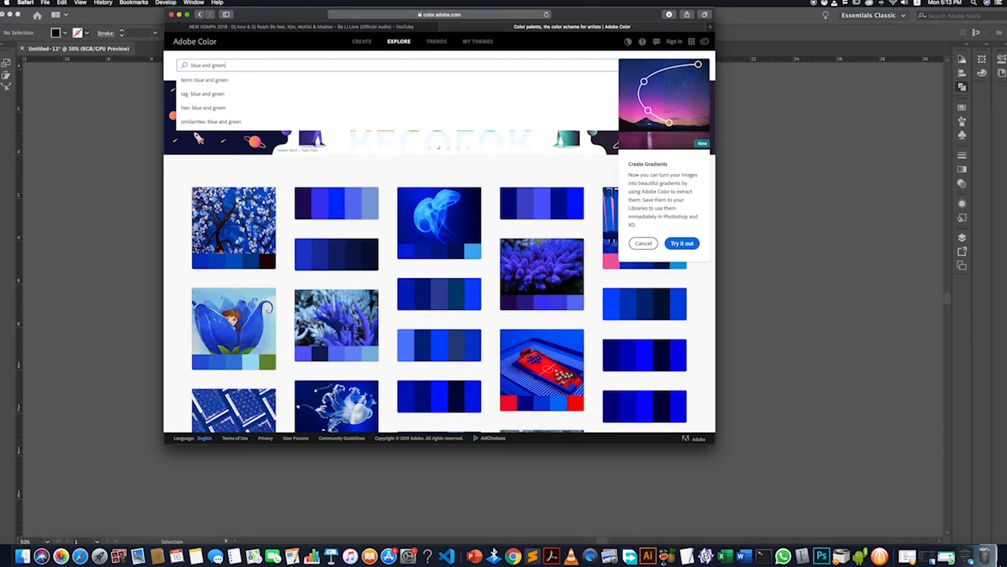
type("lue and green")
left_click(285, 82)
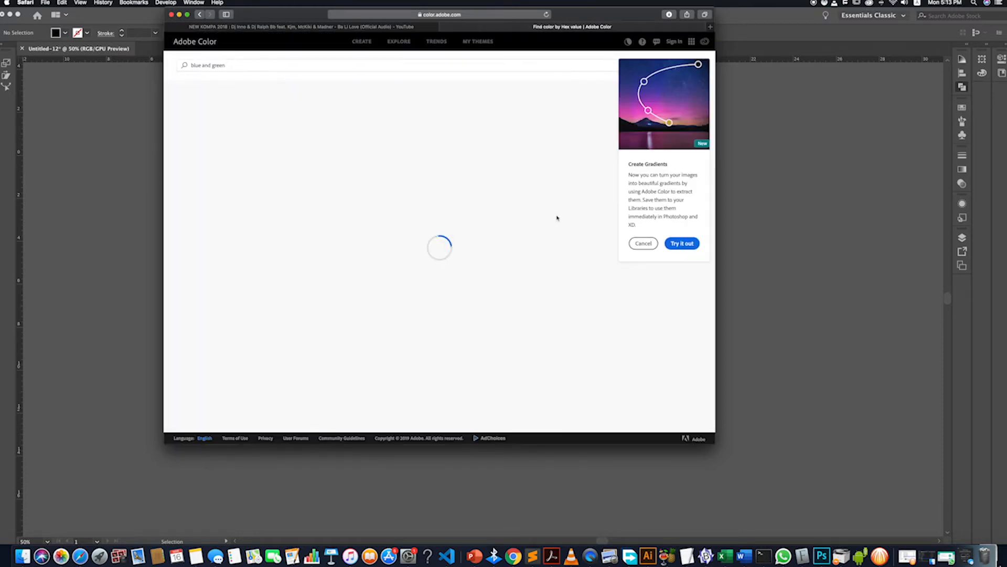
left_click(643, 243)
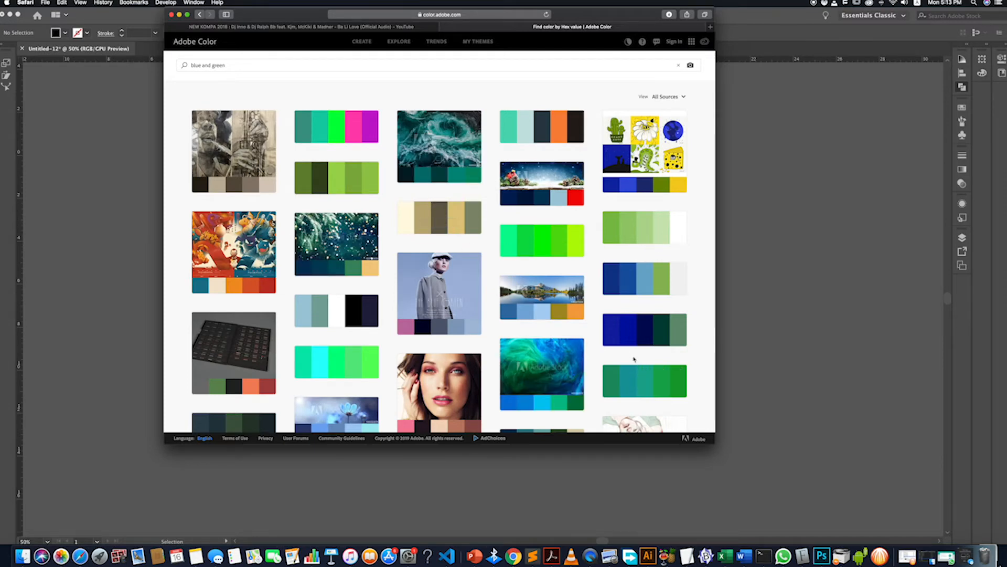
Open the four-color theme named BLUE AND GREEN and copy its violet-blue hex code #320AE8.
scroll(555, 337, "down", 2)
scroll(555, 337, "down", 5)
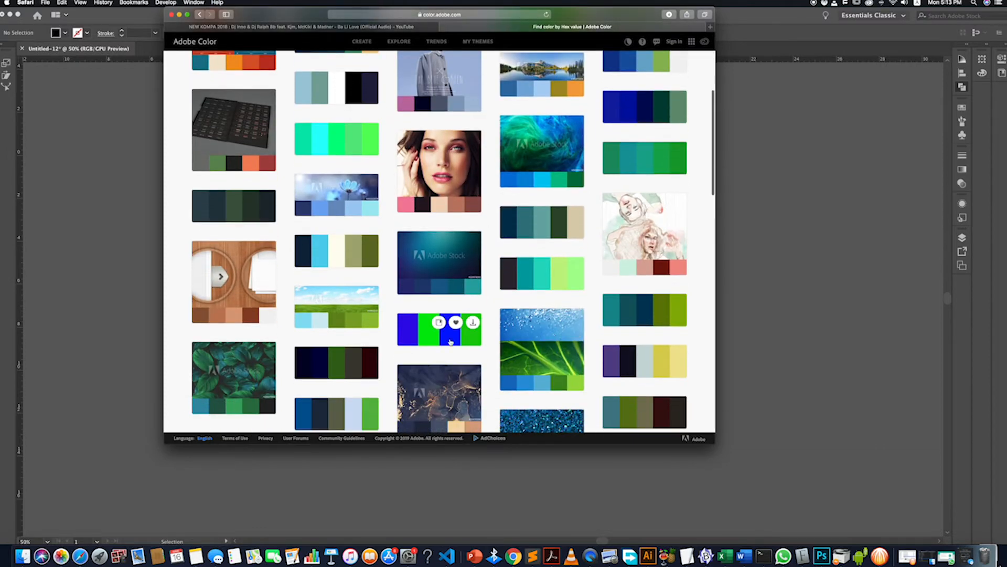
left_click(451, 338)
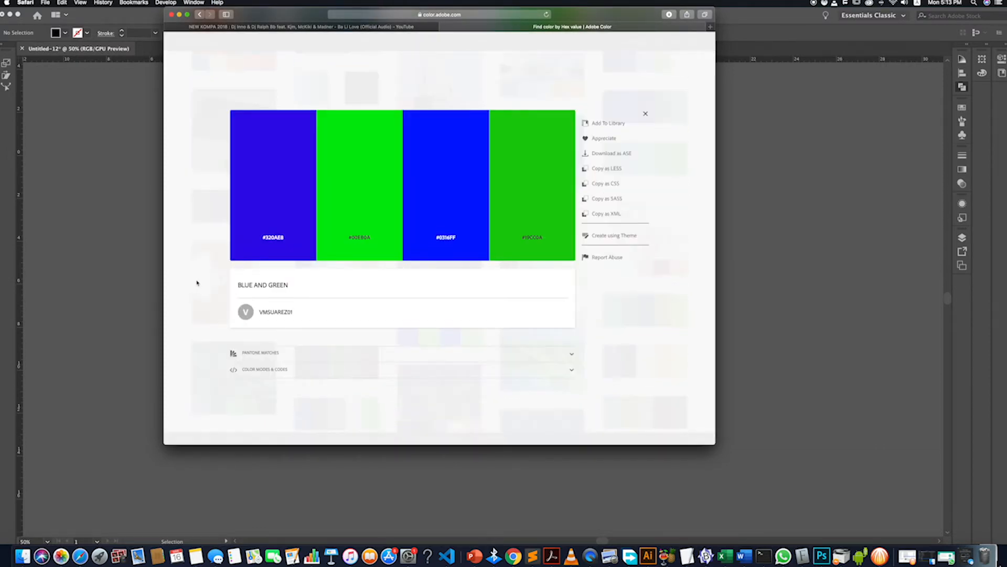
left_click(271, 237)
Back in Illustrator, draw a tall rectangle about 0.87 by 4.69 in beside the artboard and fill it with 320AE8.
left_click(149, 266)
left_click(12, 187)
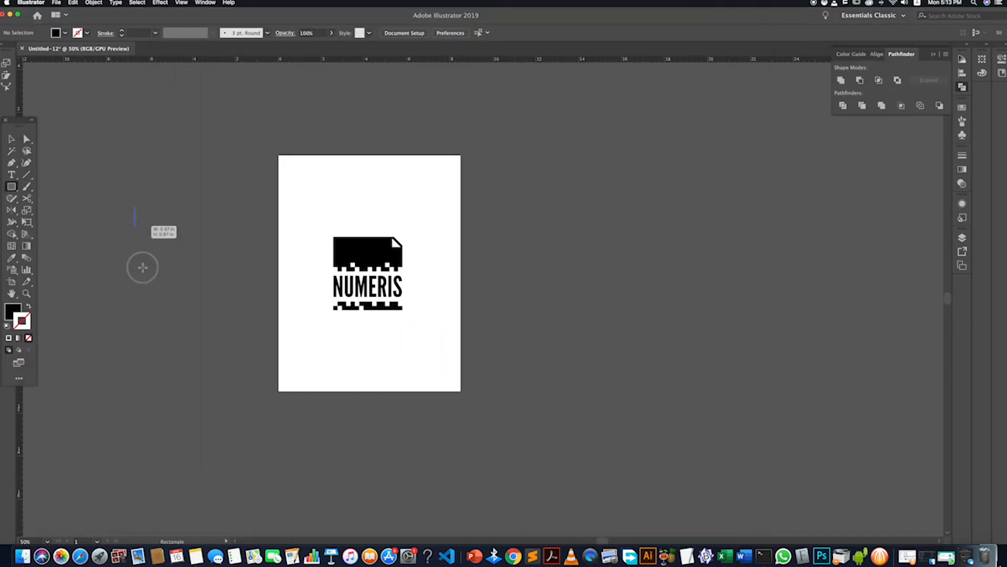
left_click_drag(134, 207, 152, 307)
double_click(12, 313)
key("super+v")
left_click(804, 340)
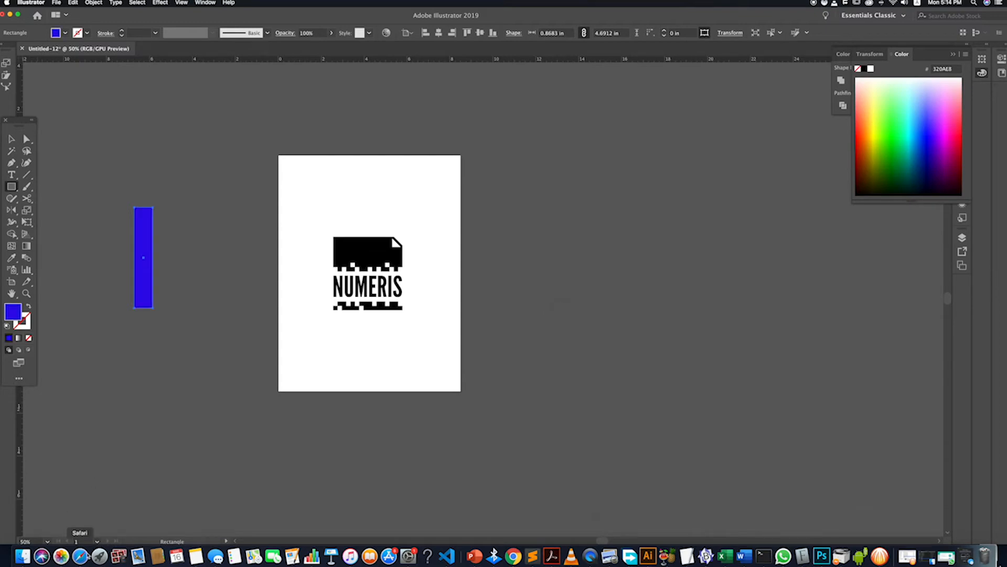
Copy the theme's bright green code from Safari, duplicate the blue swatch rectangle beside itself in Illustrator, and fill the copy with 00EB0A.
left_click(80, 556)
left_click(113, 326)
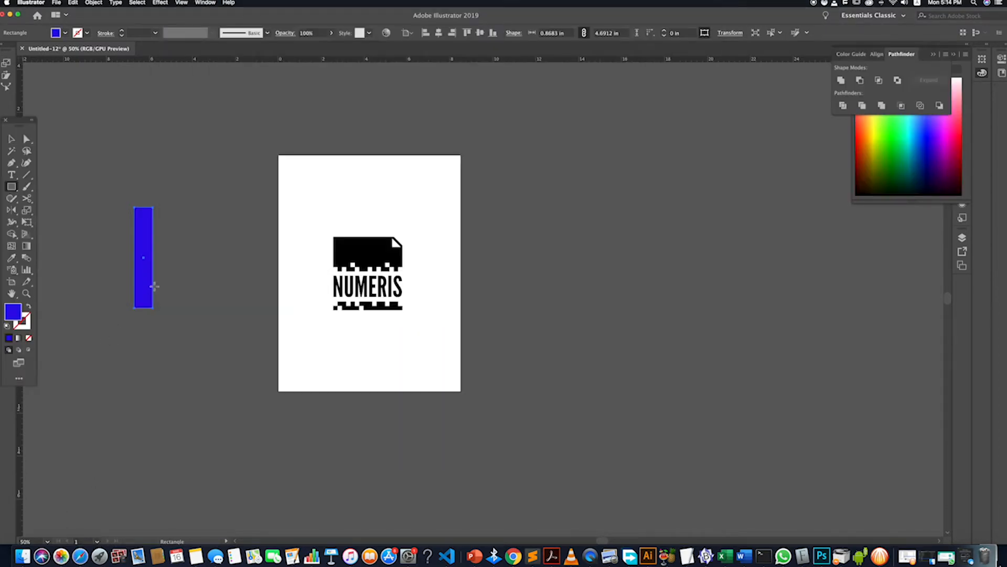
left_click(12, 139)
left_click_drag(140, 277, 167, 277)
double_click(18, 315)
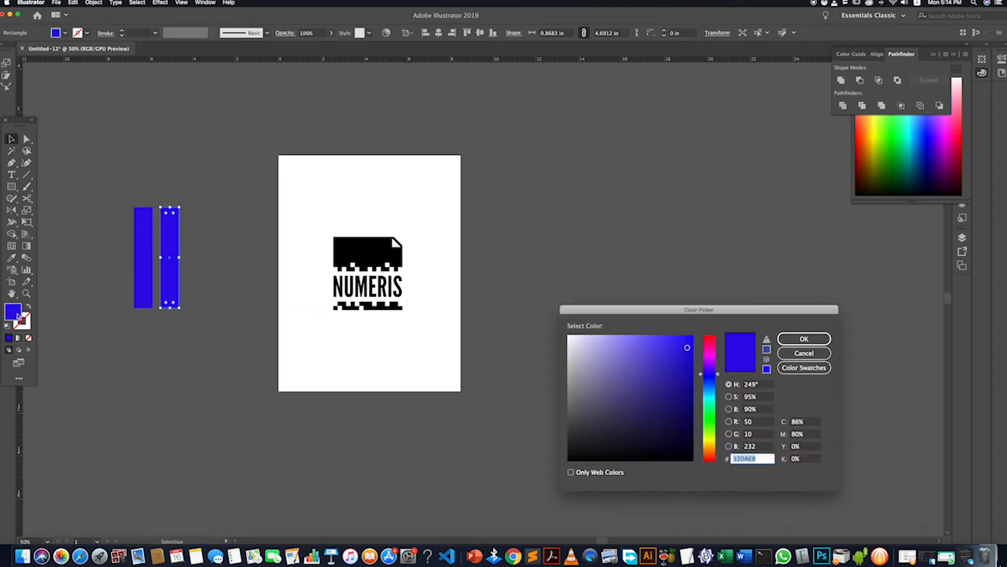
key("super+v")
left_click(817, 343)
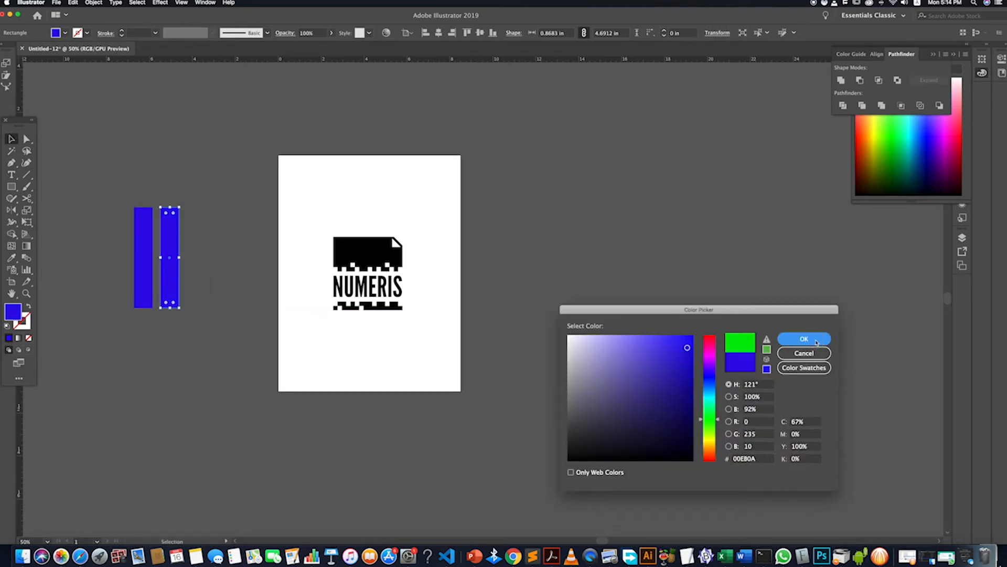
left_click(375, 435)
Recolor the folded-corner shape by sampling the blue swatch rectangle with the Eyedropper.
left_click(372, 263)
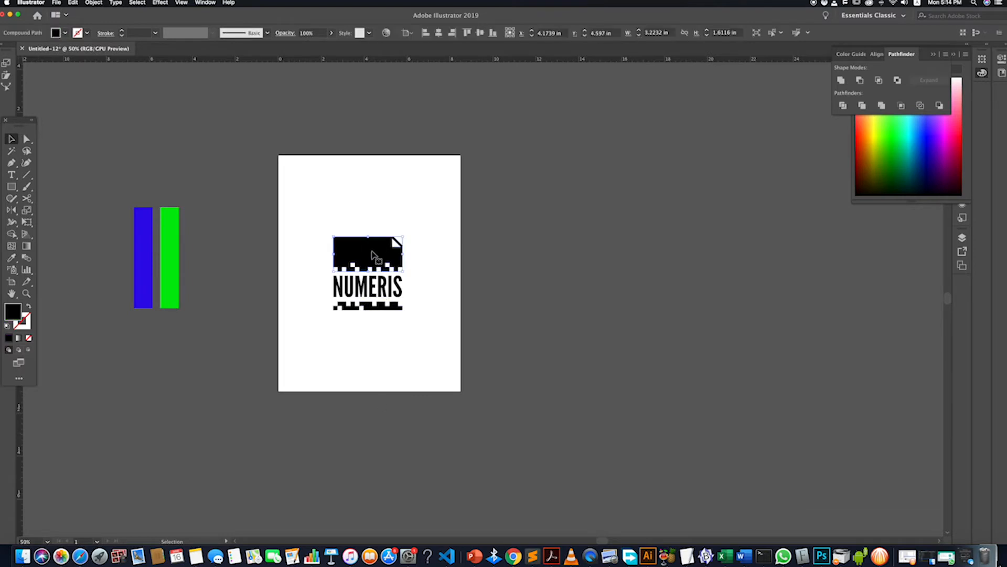
key("i")
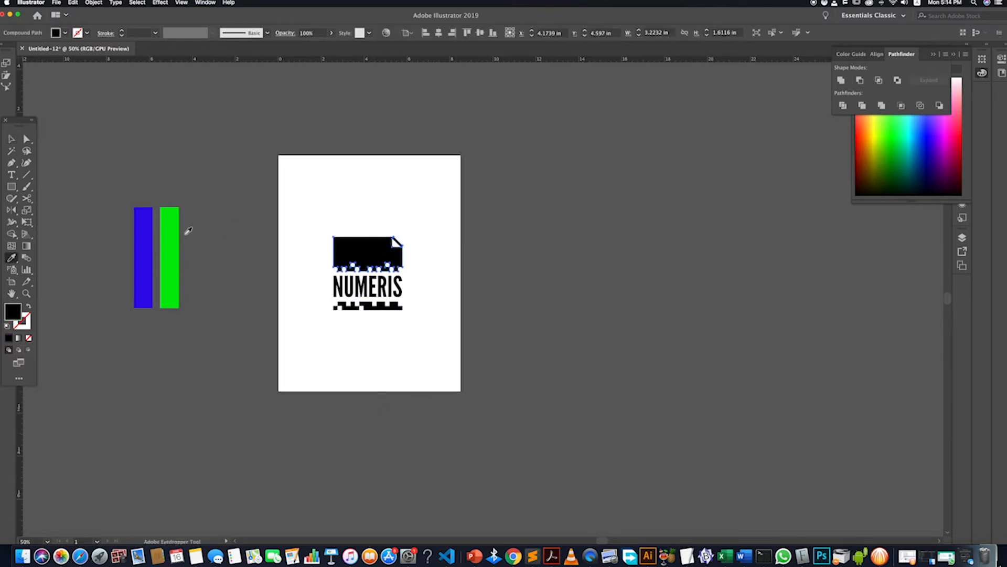
left_click(144, 231)
left_click(12, 140)
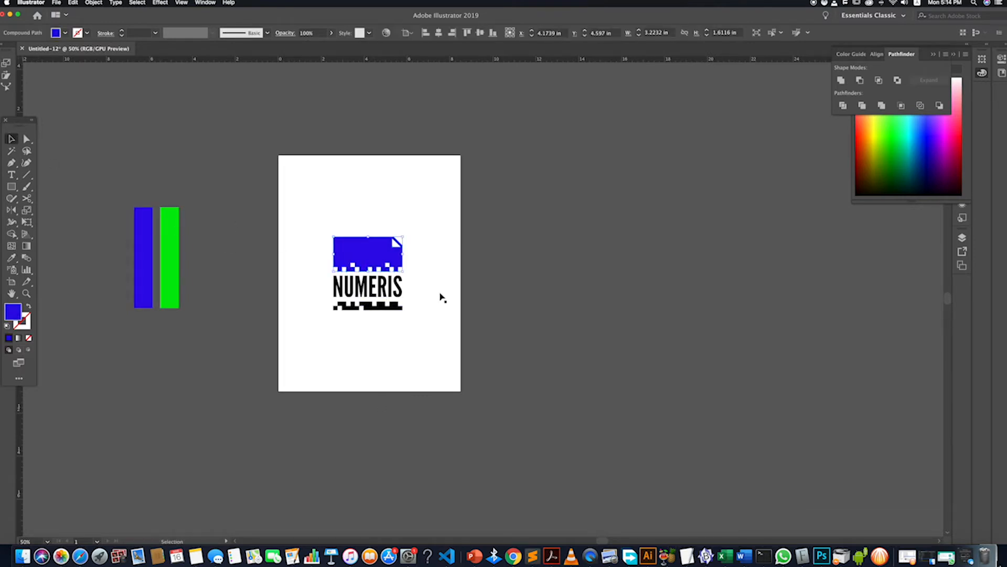
left_click(468, 302)
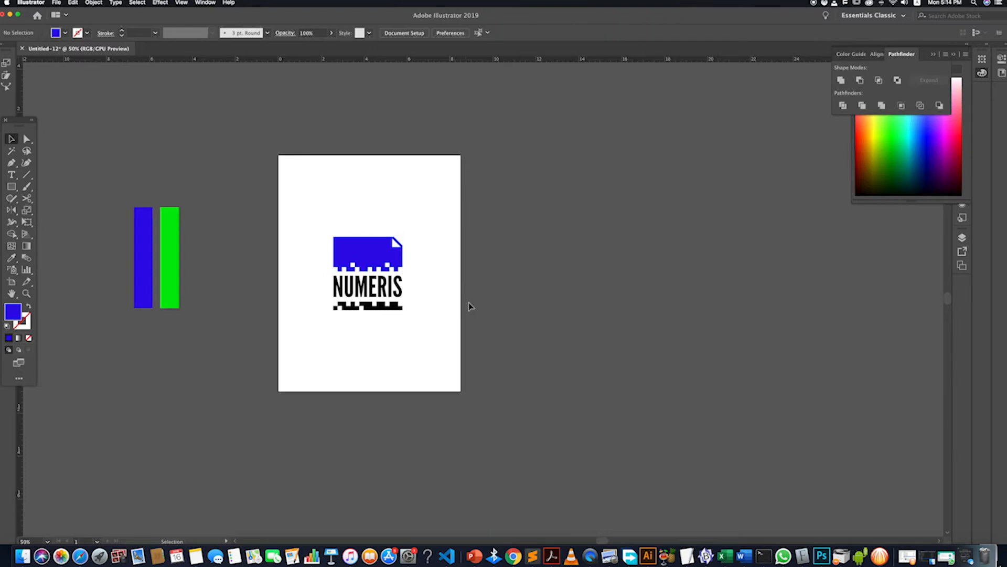
Recolor the pixelated lower bar by sampling the blue swatch rectangle with the Eyedropper.
left_click(386, 311)
key("i")
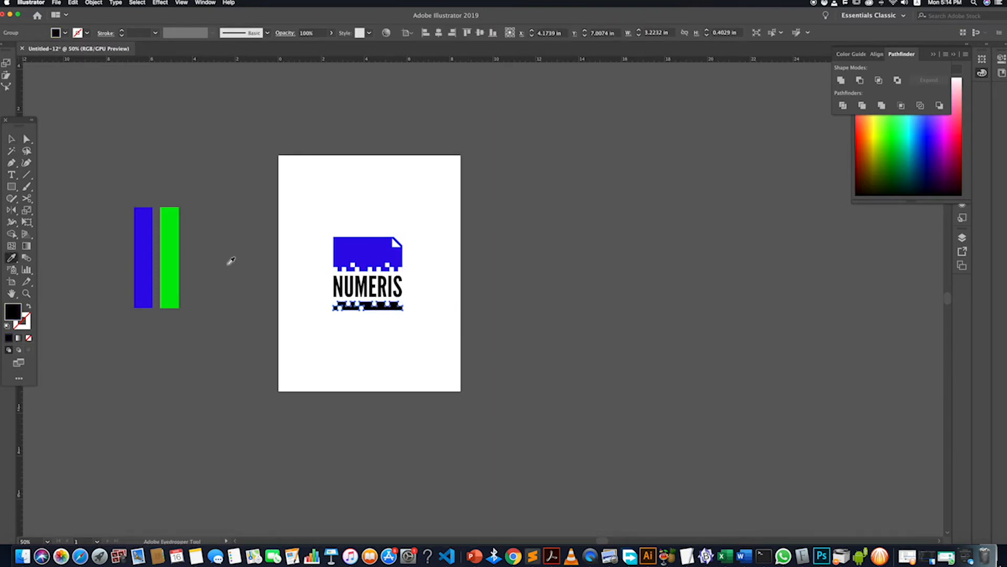
left_click(142, 243)
left_click(11, 138)
left_click(196, 189)
Recolor the NUMERIS text by sampling the green swatch rectangle with the Eyedropper.
left_click(365, 288)
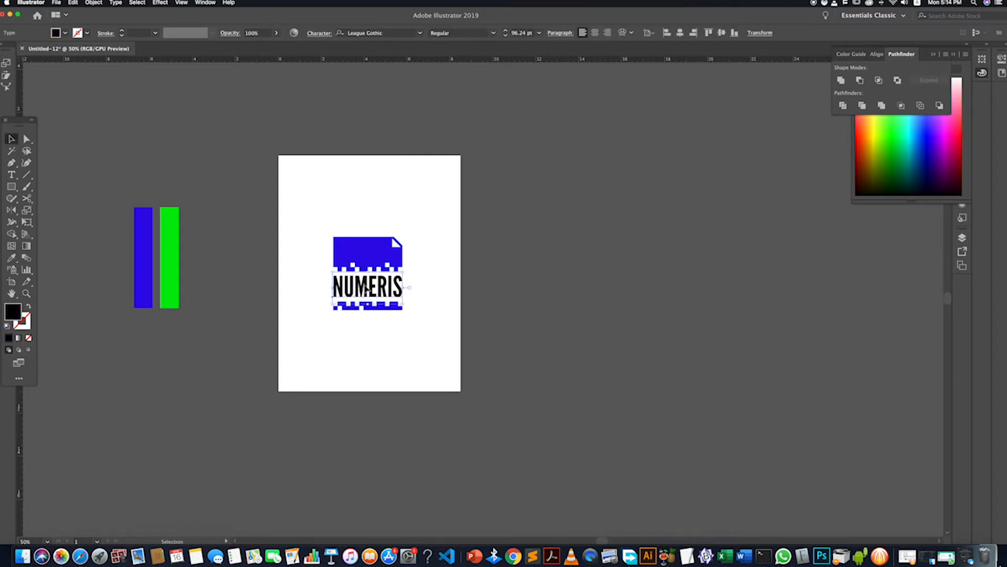
key("i")
left_click(170, 263)
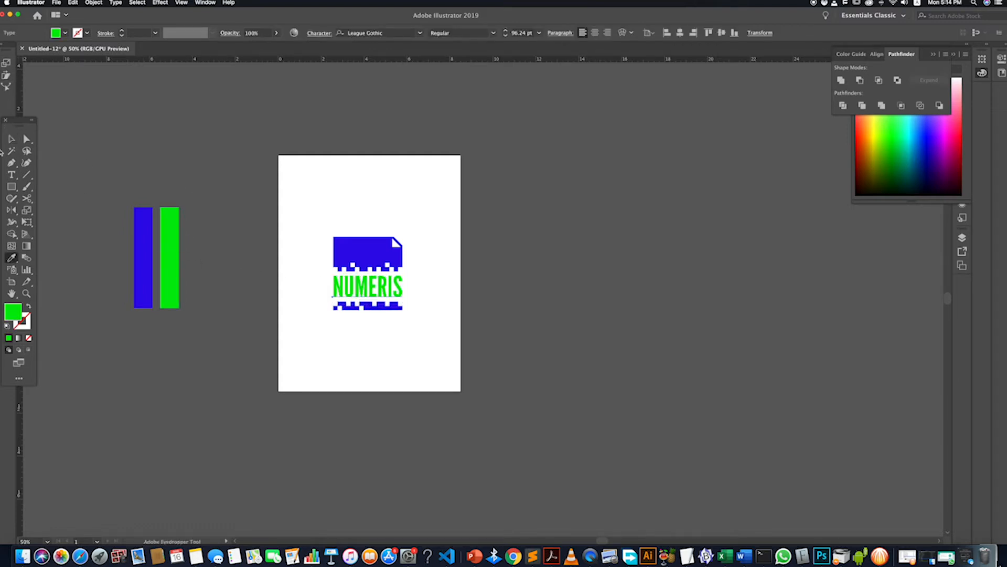
left_click(11, 139)
left_click(459, 315)
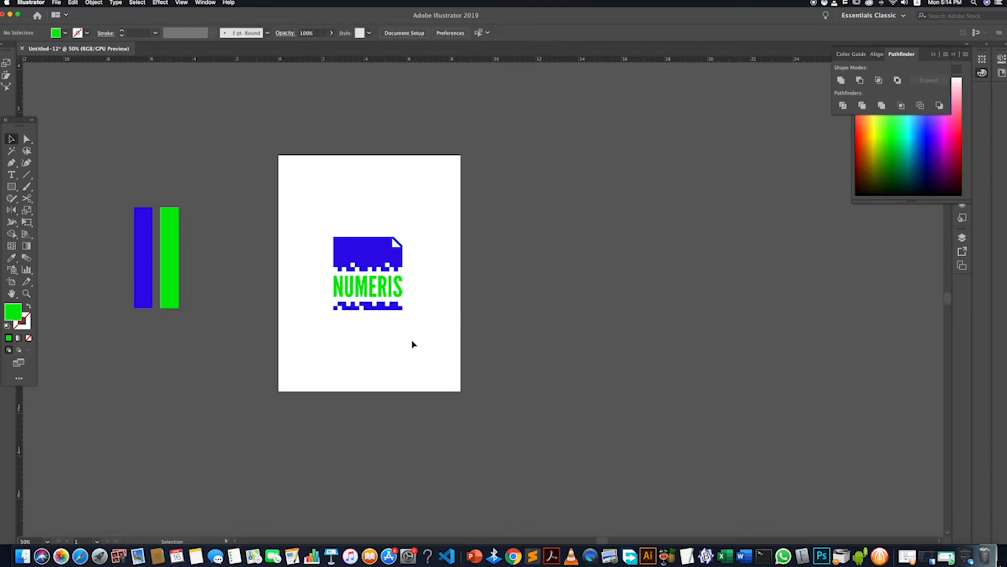
Recolor the NUMERIS text by sampling the blue swatch rectangle with the Eyedropper.
scroll(401, 344, "down", 3)
scroll(401, 344, "up", 5)
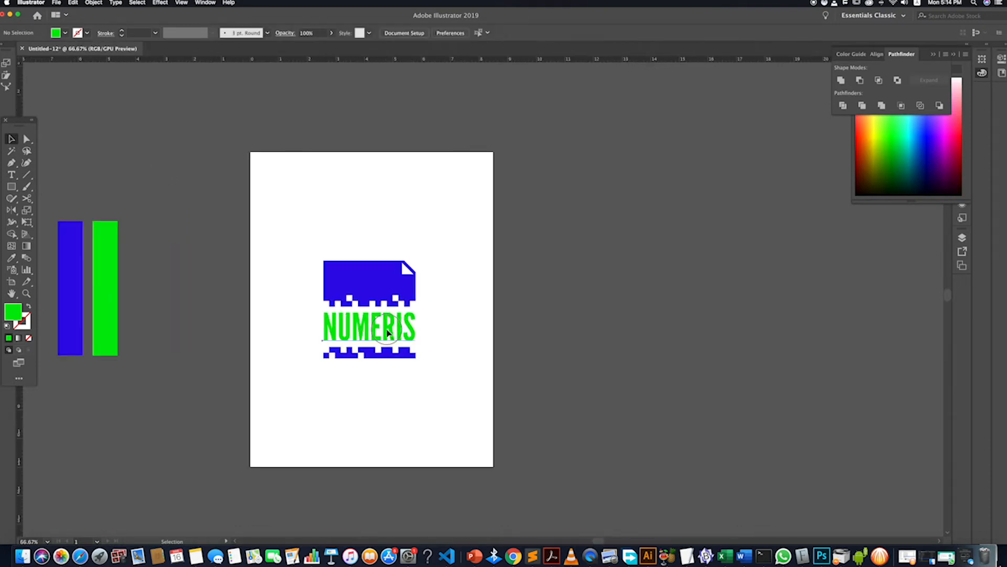
left_click(388, 333)
key("i")
left_click(70, 247)
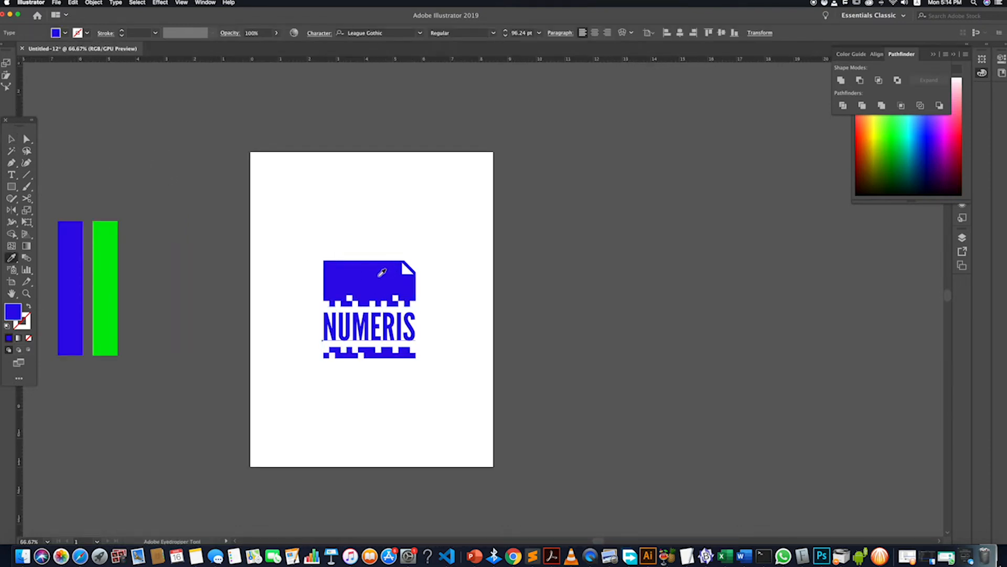
key("v")
left_click(131, 227)
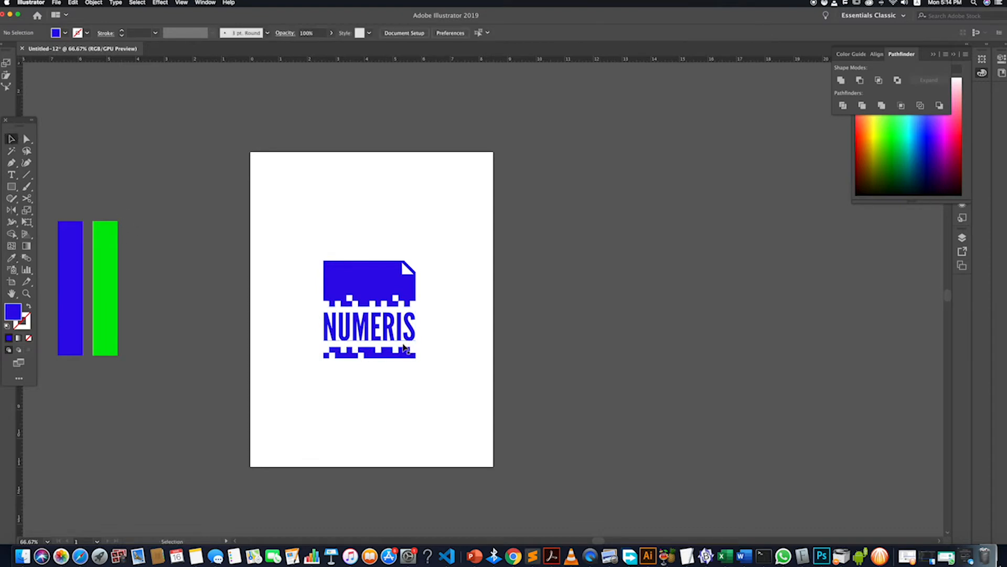
Recolor the folded-corner shape and the pixelated lower bar together by sampling the green swatch rectangle with the Eyedropper.
left_click(391, 358)
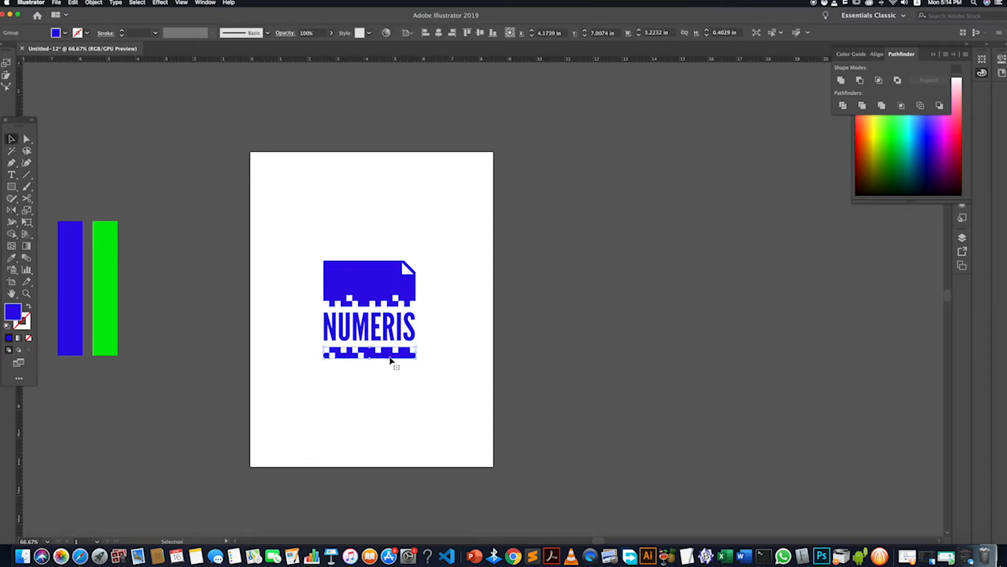
left_click(412, 399)
left_click(373, 288)
left_click(403, 355, "shift")
key("i")
left_click(104, 264)
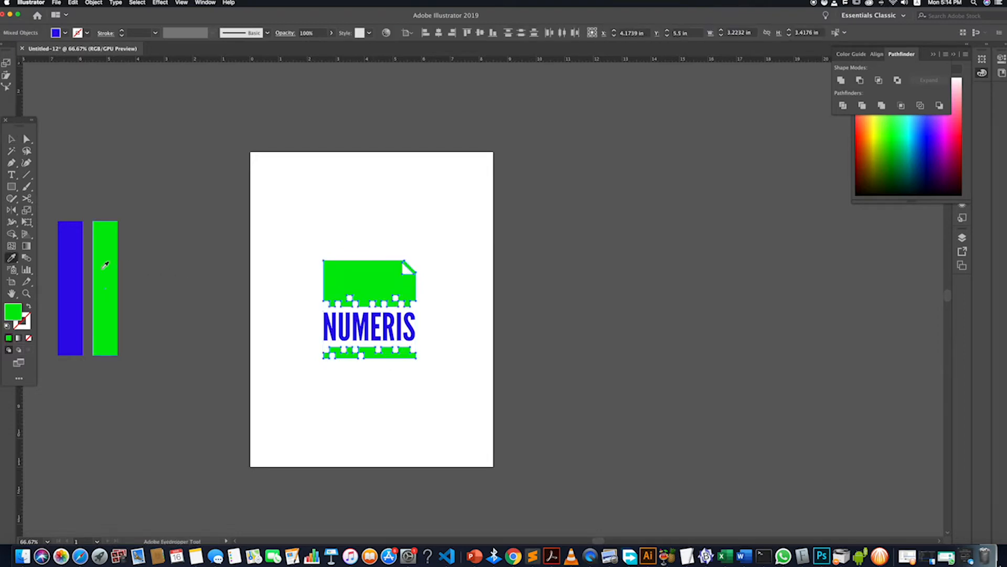
left_click(11, 139)
left_click(198, 213)
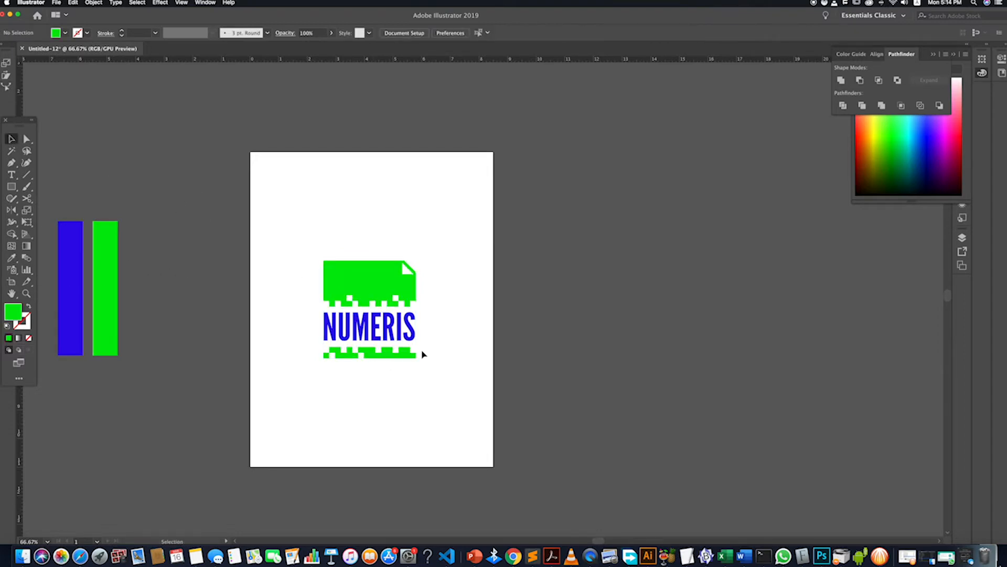
scroll(423, 355, "down", 1)
scroll(415, 345, "up", 2)
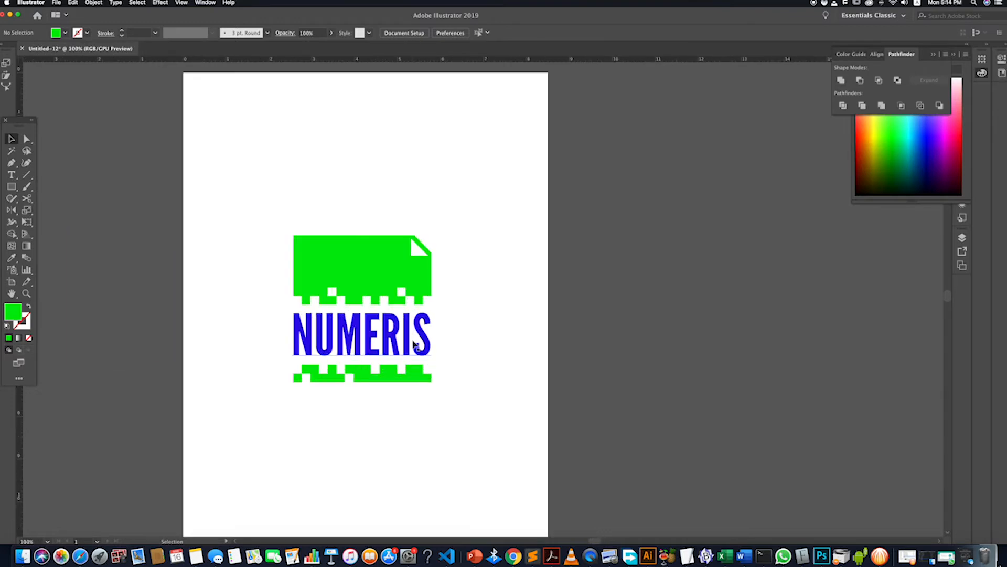
scroll(414, 344, "up", 1)
scroll(414, 344, "down", 2)
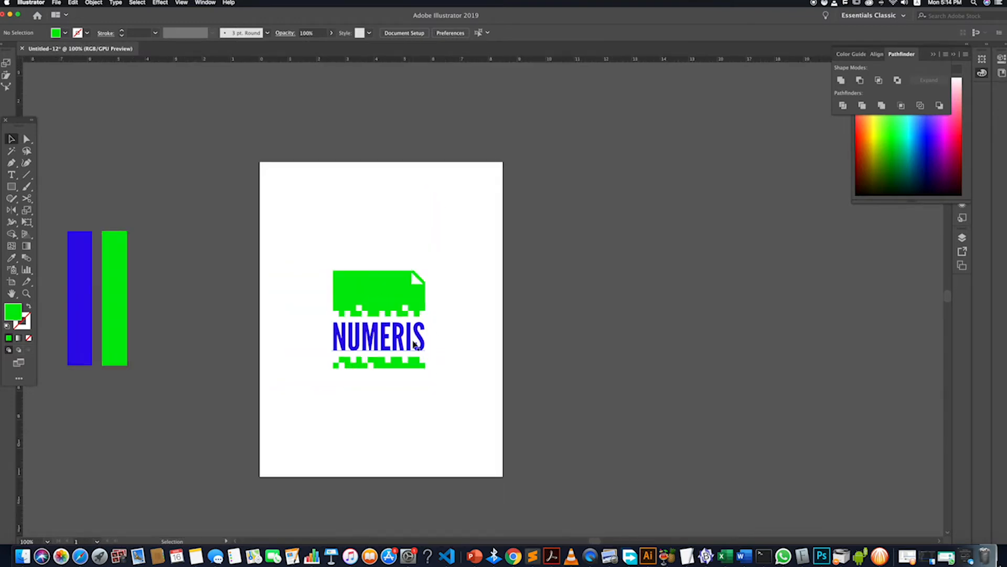
scroll(414, 344, "up", 1)
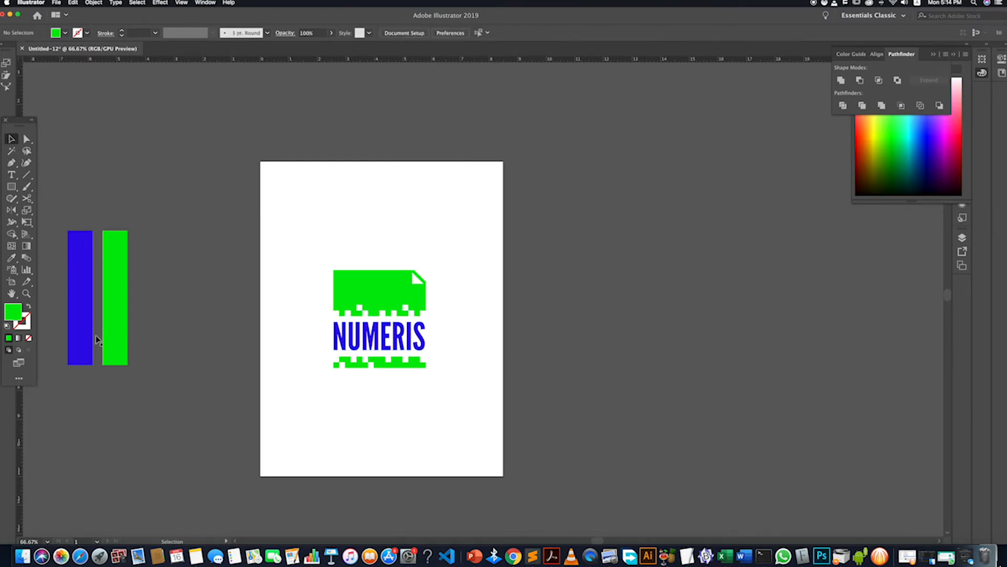
Draw a vertical line about 1.41 in long just outside the left edge of the folded-corner shape.
left_click(10, 188)
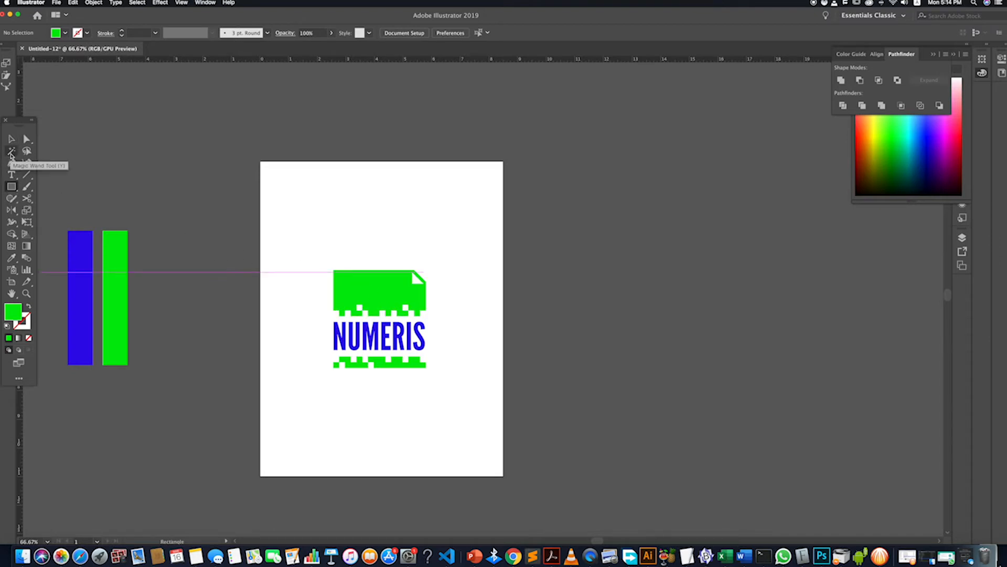
left_click(27, 174)
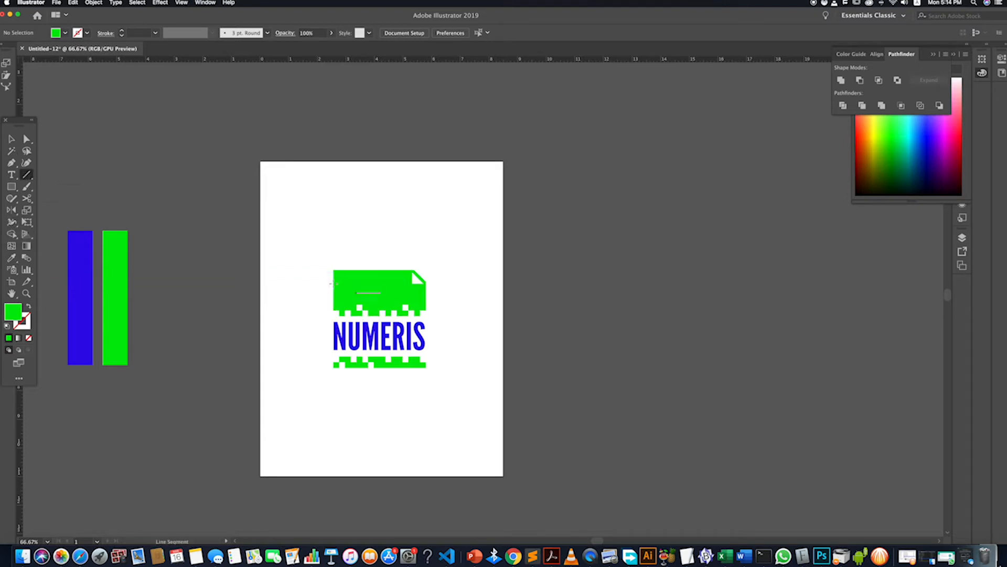
scroll(329, 282, "up", 2)
scroll(329, 283, "up", 1)
left_click_drag(338, 247, 338, 366)
Give the line a 2 pt blue stroke and no fill, sampling the color from the NUMERIS text and swapping fill and stroke.
left_click(122, 31)
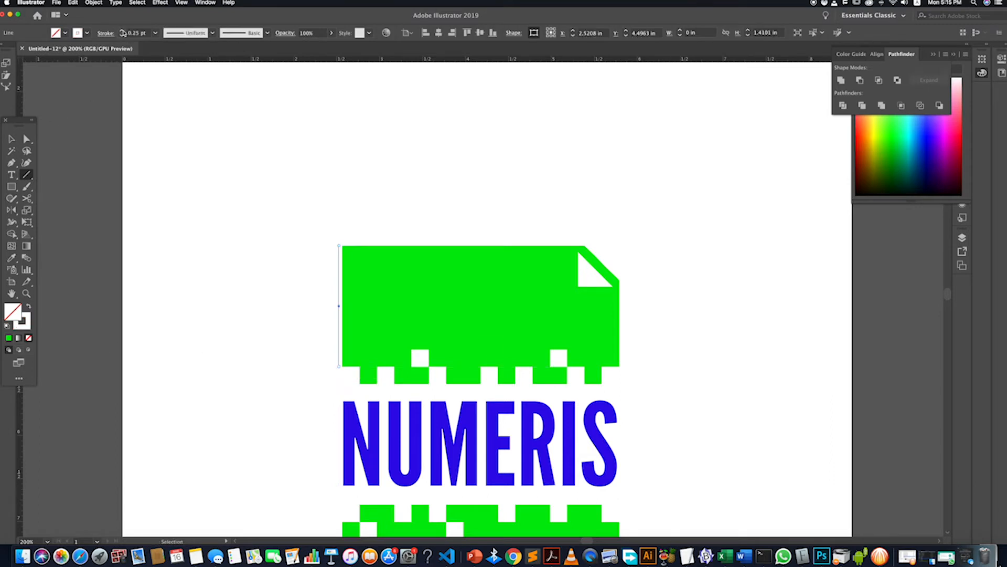
left_click(78, 34)
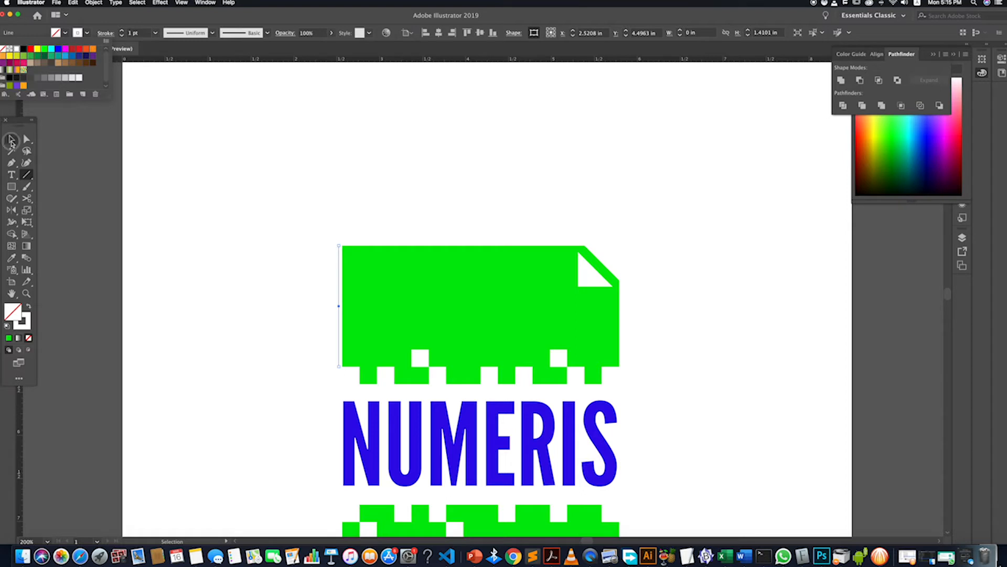
left_click(12, 140)
key("i")
left_click(441, 422)
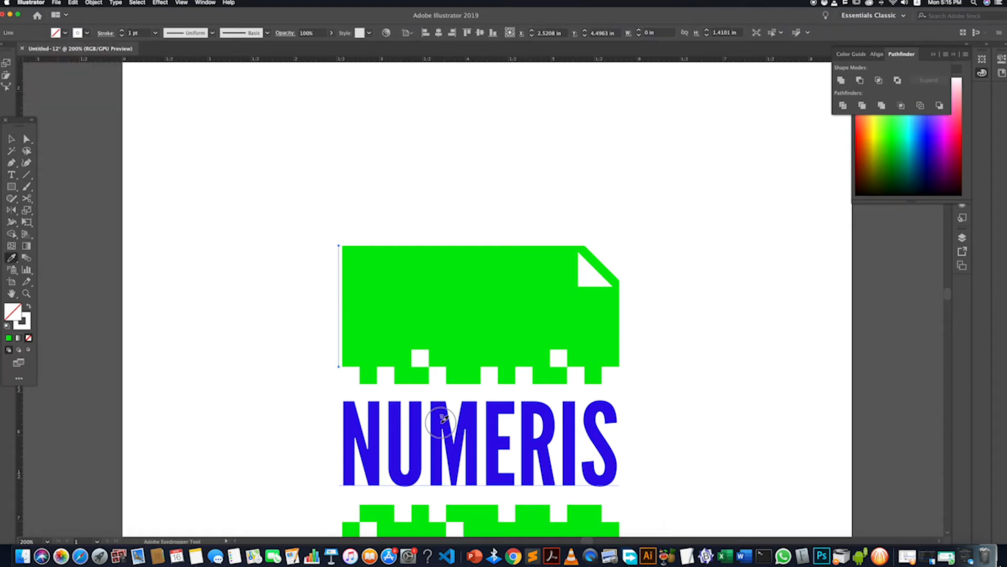
left_click(11, 140)
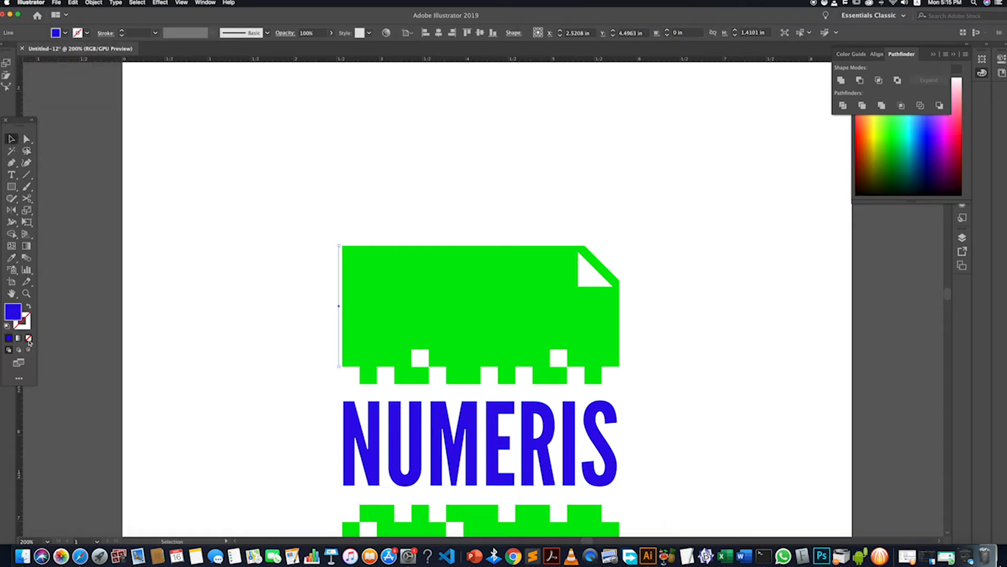
left_click(28, 308)
left_click(121, 31)
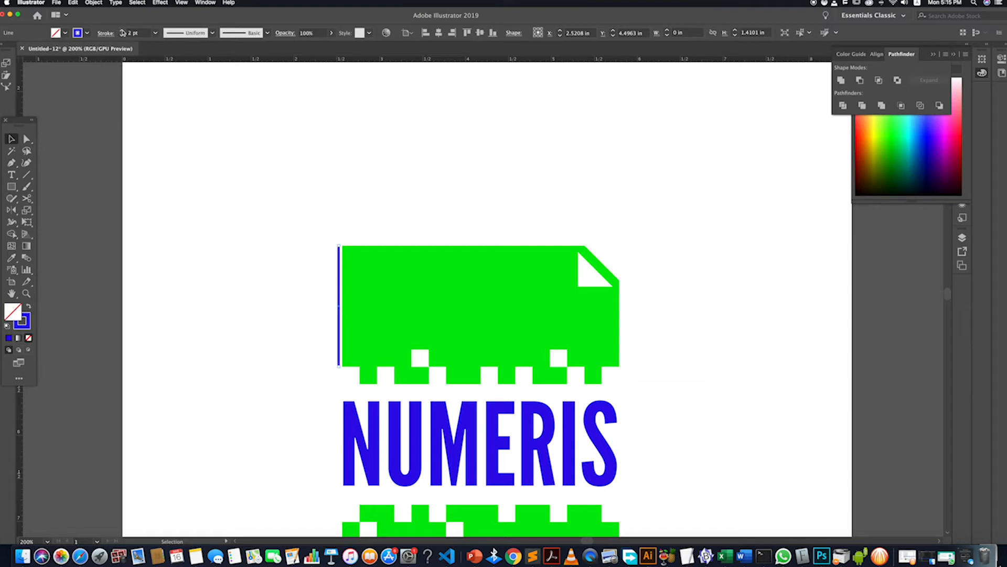
left_click(271, 268)
Duplicate the blue vertical line to just outside the right edge of the folded-corner shape.
scroll(285, 289, "down", 4)
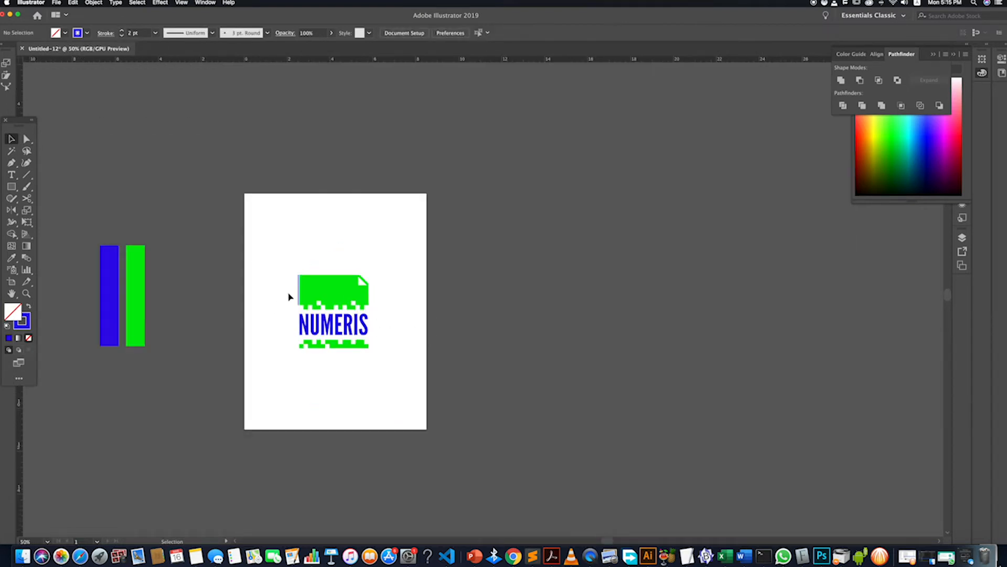
scroll(298, 300, "up", 4)
scroll(301, 305, "down", 2)
left_click_drag(304, 311, 445, 305)
scroll(438, 275, "up", 5)
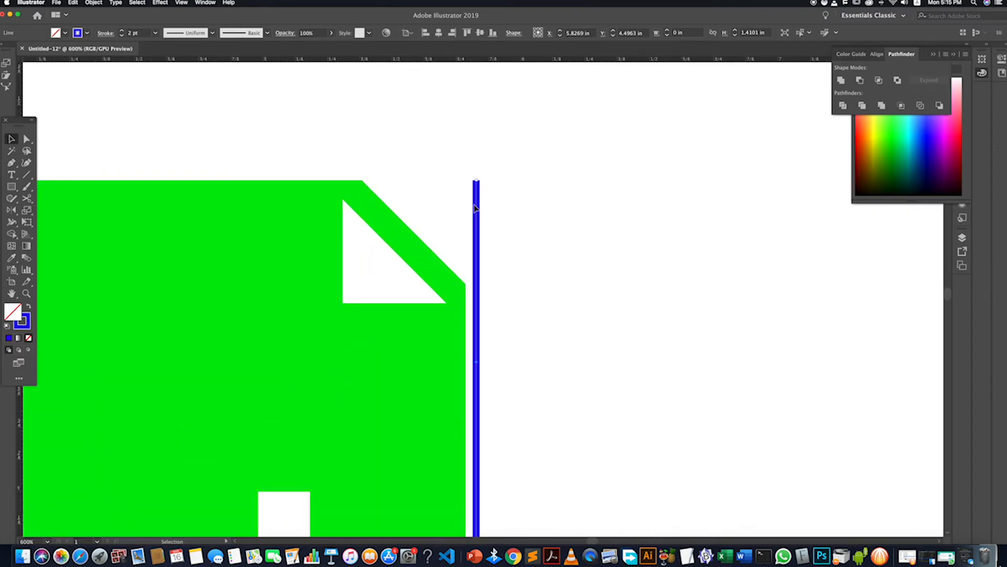
Shorten the right-hand line from its upper end to about 0.97 in so it starts below the folded corner.
scroll(475, 206, "down", 2)
scroll(475, 206, "down", 1)
left_click_drag(474, 198, 474, 234)
left_click(521, 258)
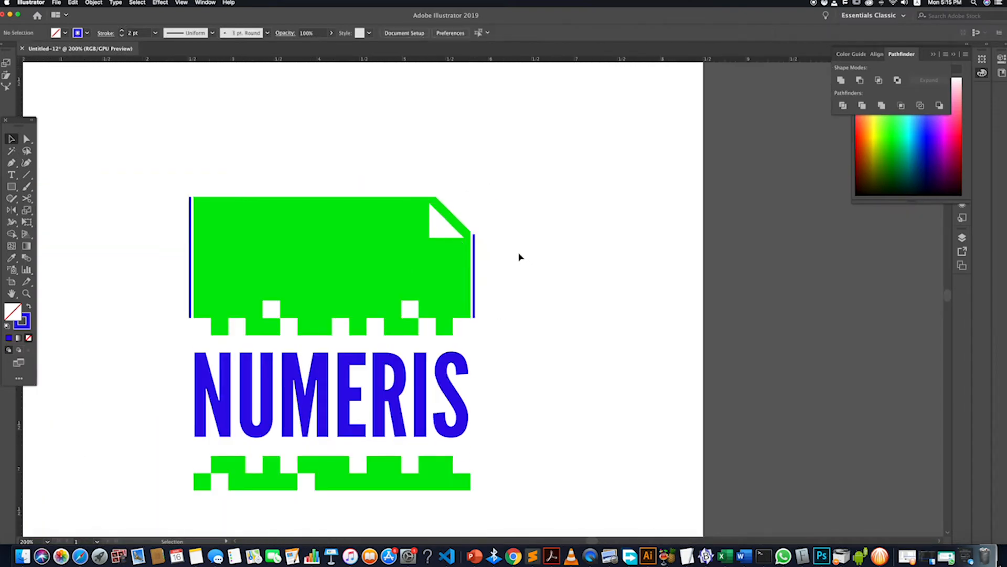
scroll(513, 253, "down", 3)
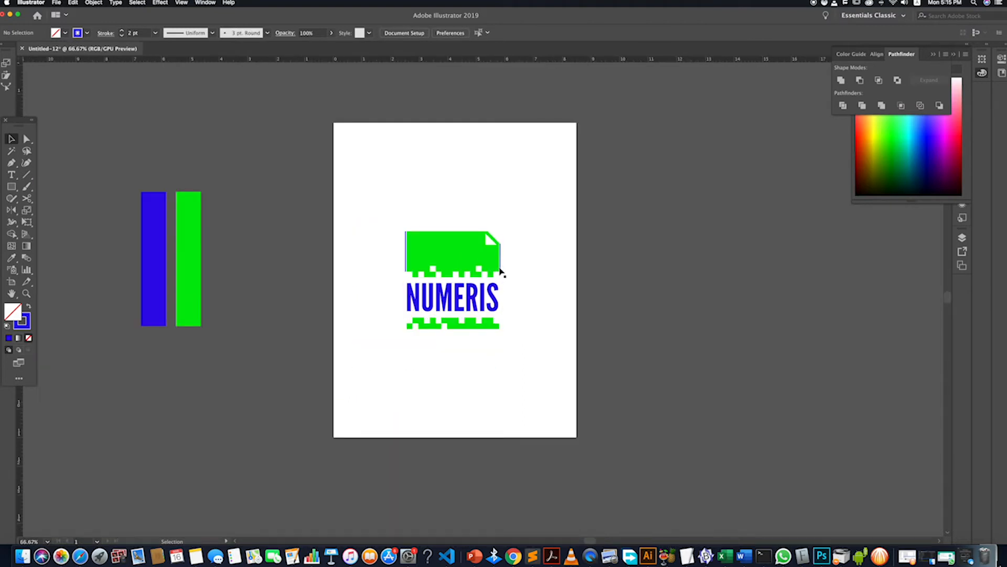
Delete the blue line beside the right edge of the folded-corner shape.
left_click(502, 267)
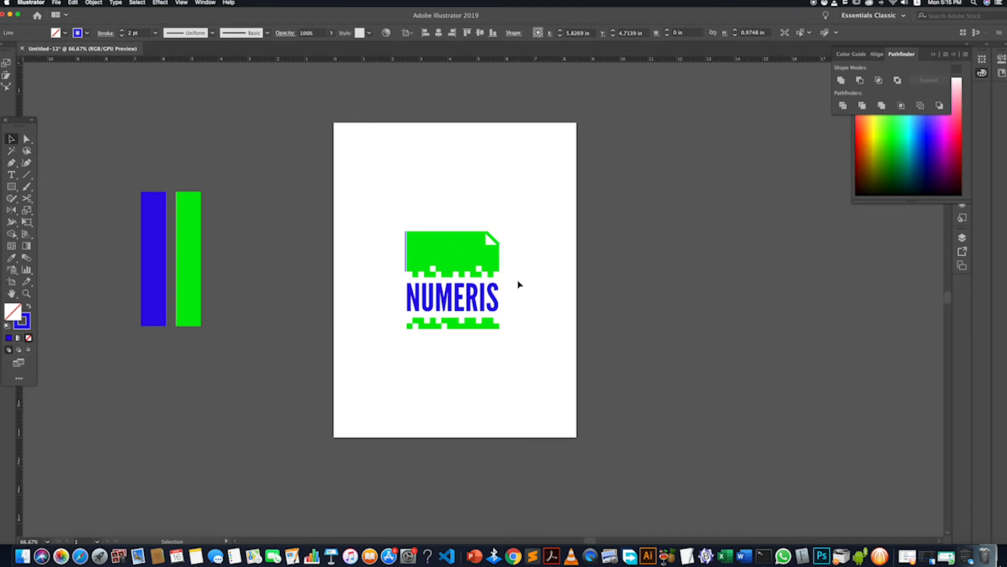
left_click(533, 291)
scroll(514, 266, "up", 5)
scroll(514, 266, "down", 3)
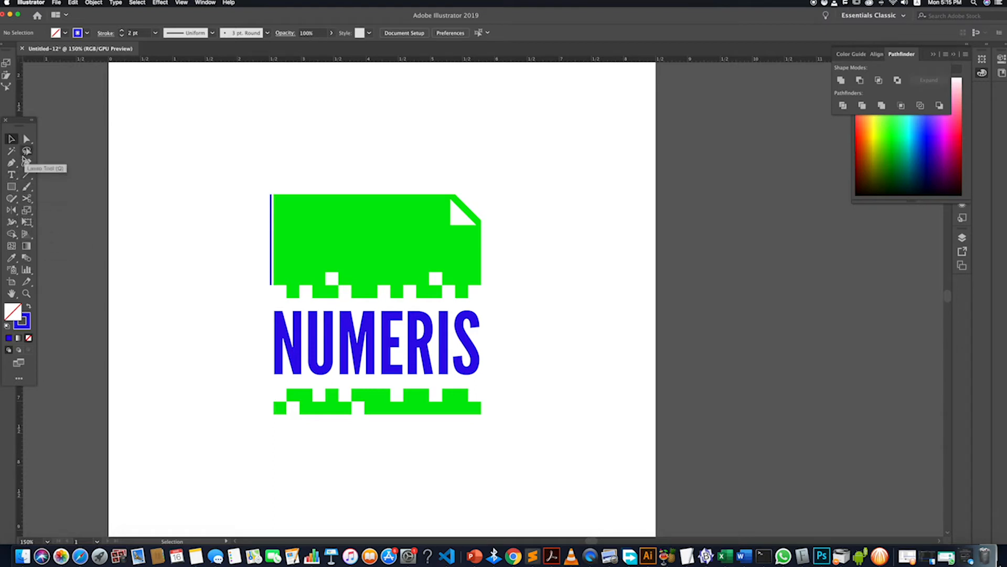
Try to edit the folded-corner triangle on its own in the compound path's isolation mode, undoing its move and exiting isolation.
left_click(467, 216)
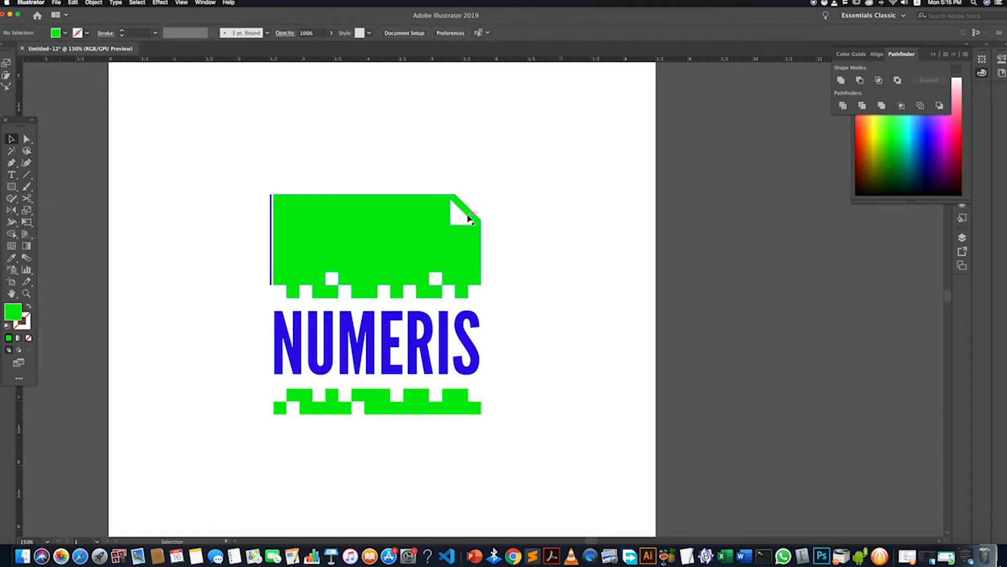
double_click(469, 218)
left_click(469, 218)
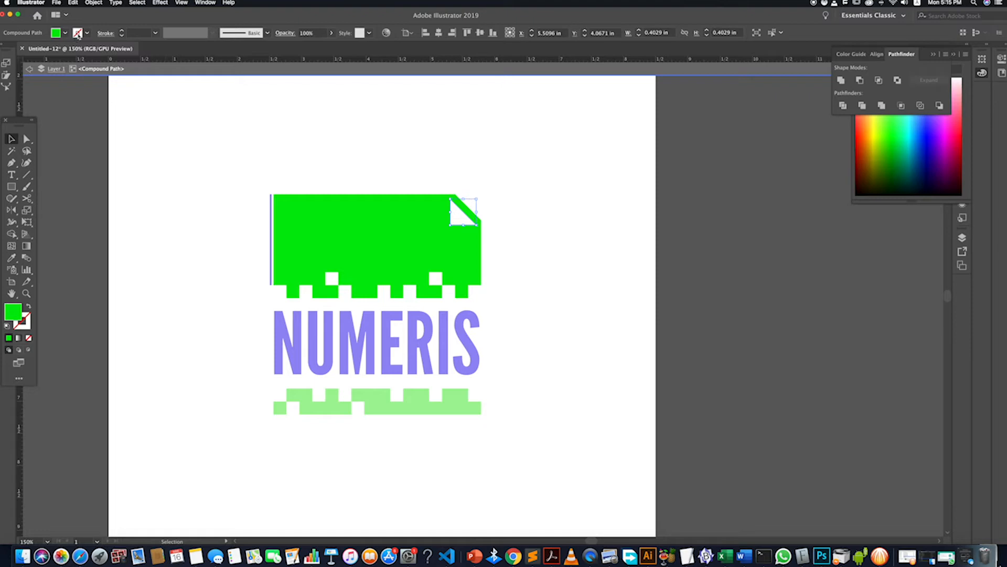
double_click(462, 217)
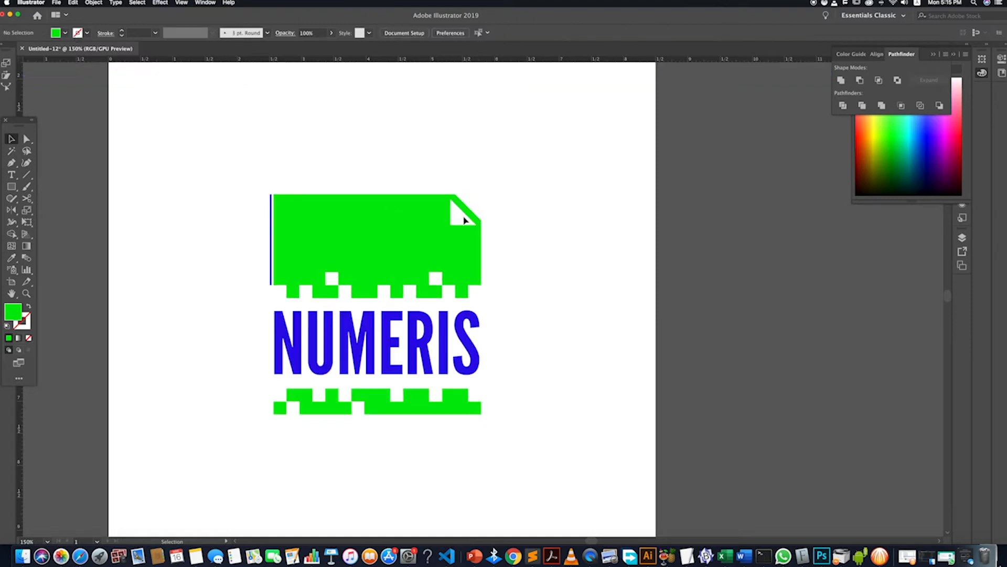
double_click(467, 217)
mouse_move(467, 218)
left_mouse_down()
mouse_move(481, 200)
mouse_move(464, 221)
left_mouse_up()
key("super+z")
key("shift+super+z")
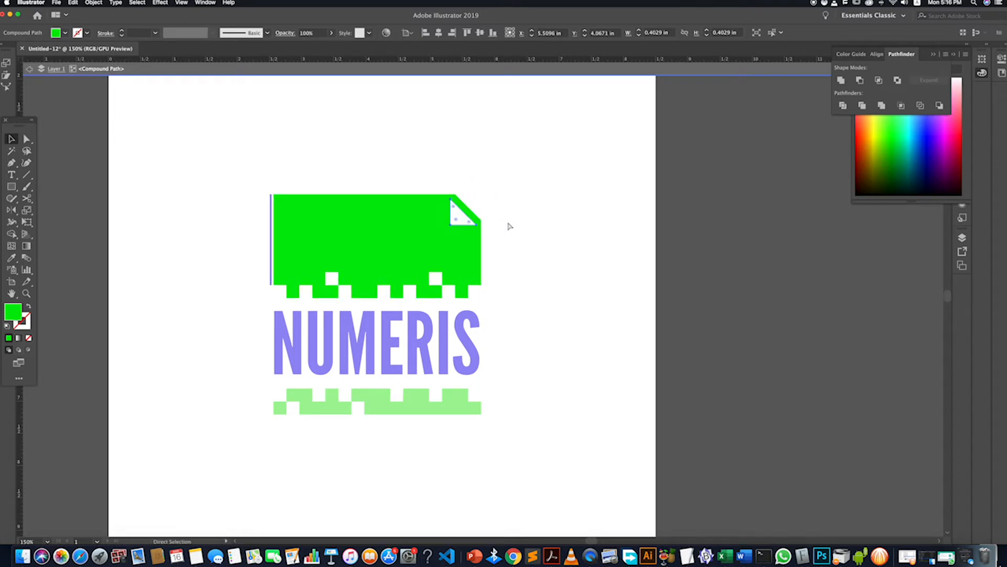
double_click(508, 223)
Release the compound path of the green folded-corner shape.
left_click(452, 247)
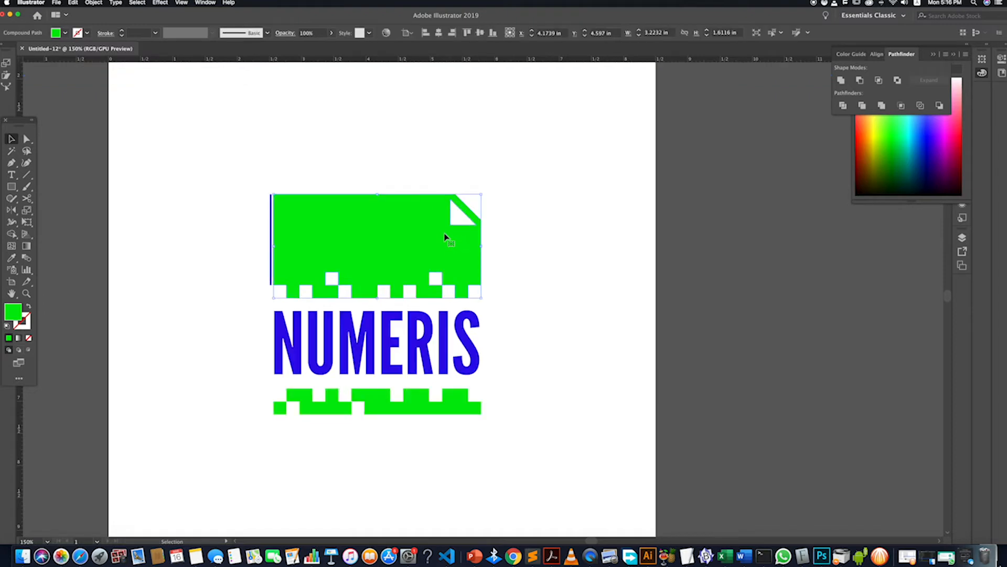
right_click(445, 238)
left_click(487, 293)
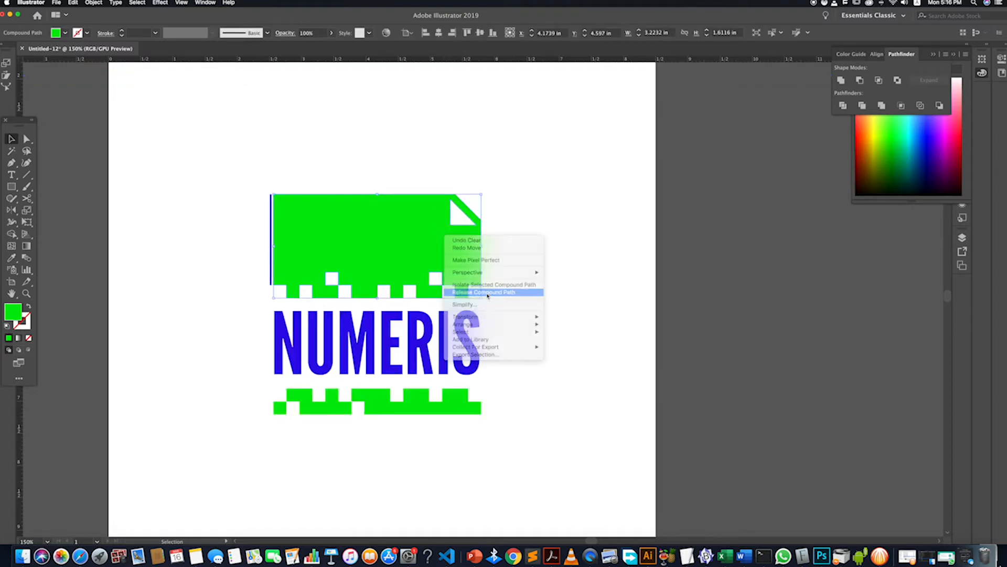
left_click(508, 261)
Recolor the folded-corner triangle by sampling the blue of the NUMERIS text with the Eyedropper.
left_click(455, 219)
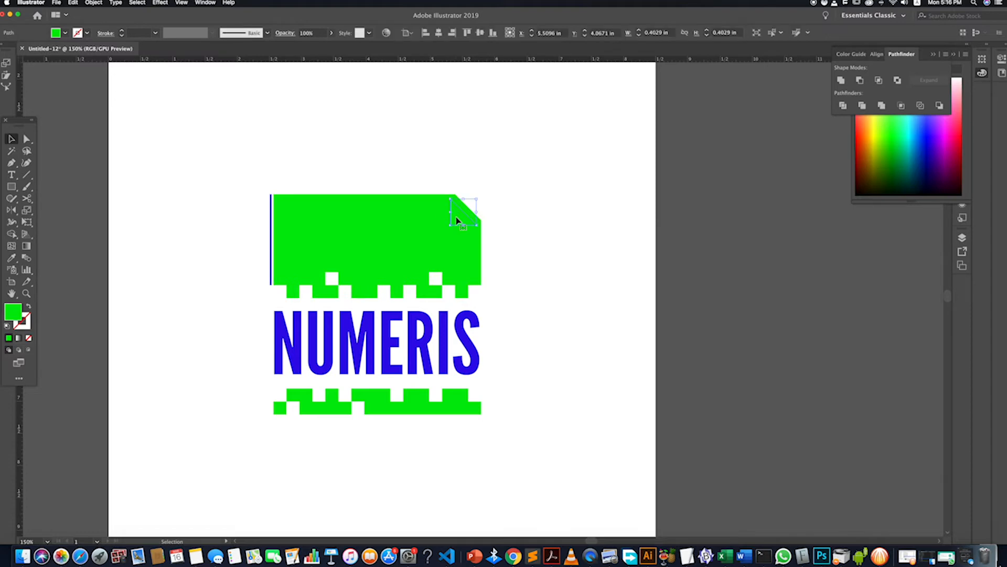
key("i")
left_click(471, 350)
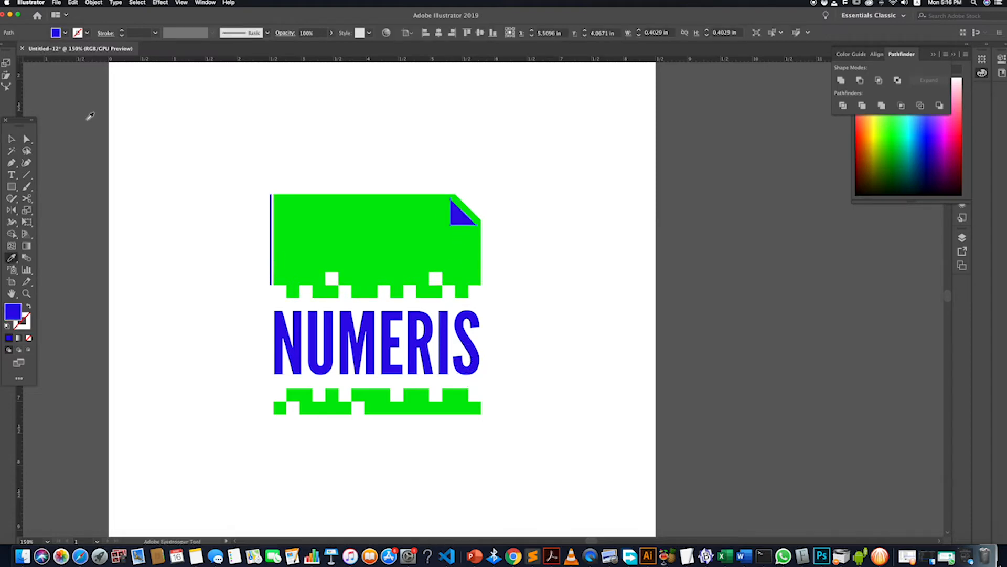
left_click(11, 139)
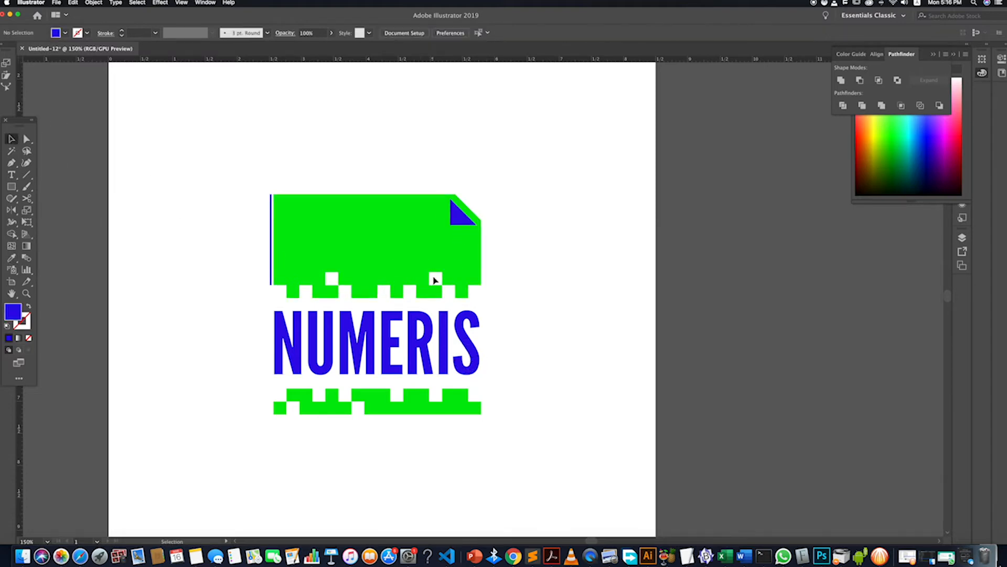
Draw a square of about 0.2 in exactly over the left white pixel hole in the green shape.
left_click(445, 286)
left_click(433, 282)
scroll(507, 297, "down", 3)
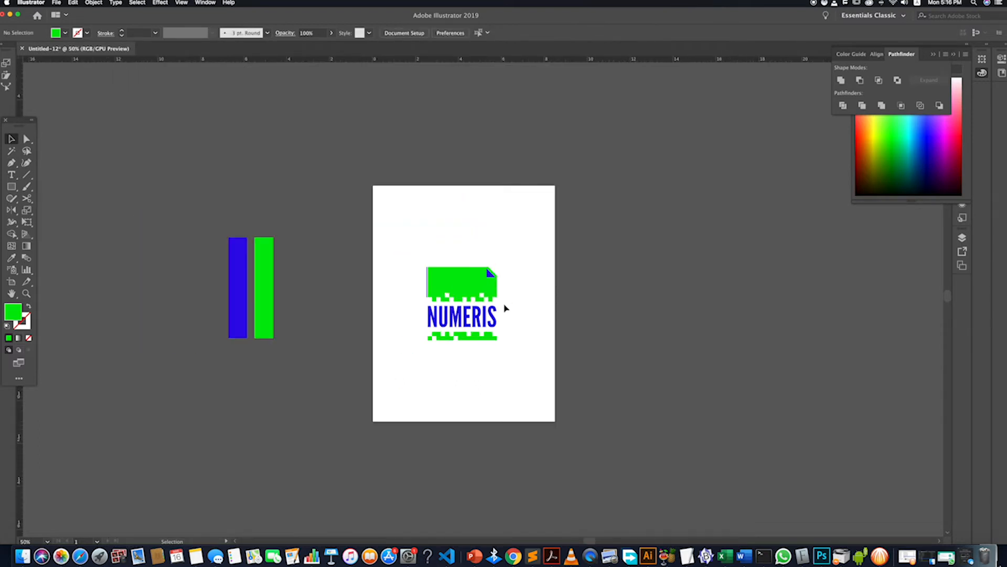
scroll(505, 309, "up", 3)
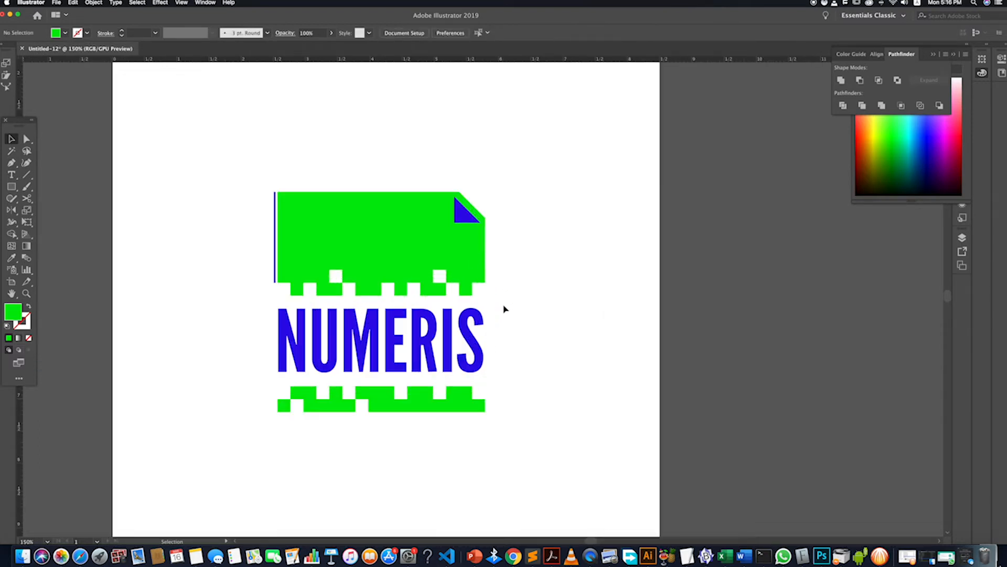
left_click(11, 186)
scroll(332, 273, "up", 1)
scroll(332, 272, "up", 3)
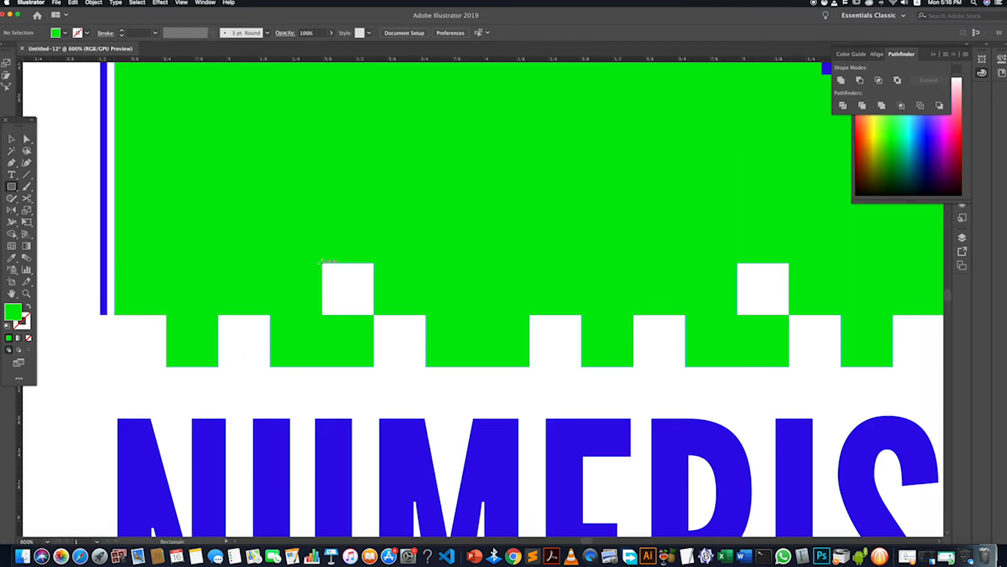
left_click_drag(322, 262, 374, 315)
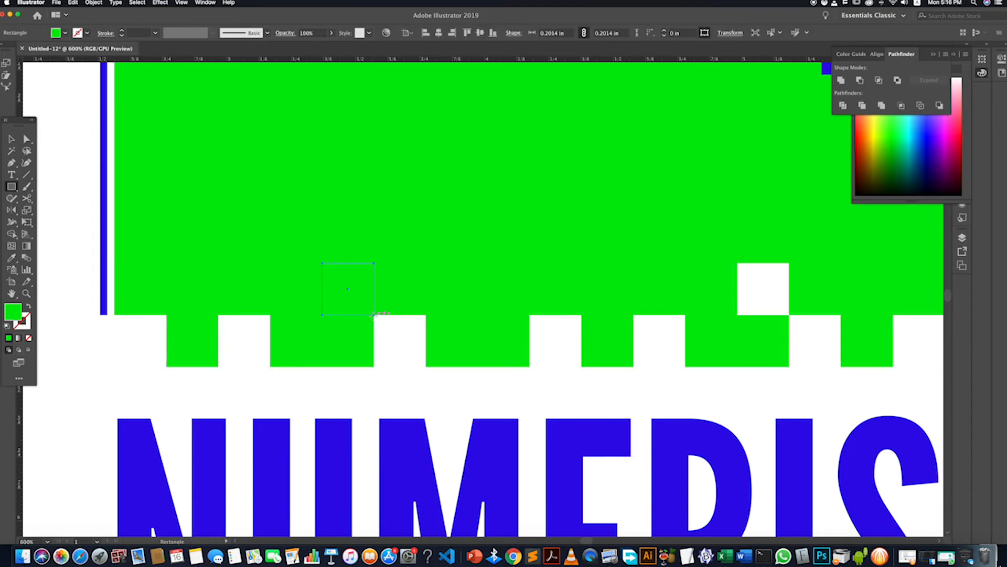
Recolor the square over the left pixel hole by sampling the folded-corner triangle's blue with the Eyedropper, and deselect it.
scroll(374, 314, "down", 4)
key("i")
left_click(455, 266)
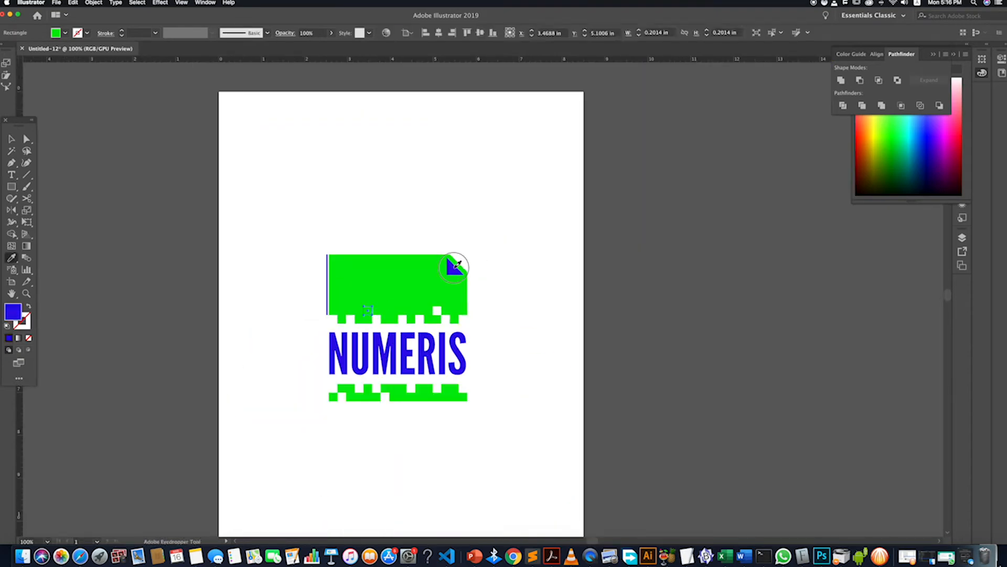
left_click(12, 138)
left_click(476, 374)
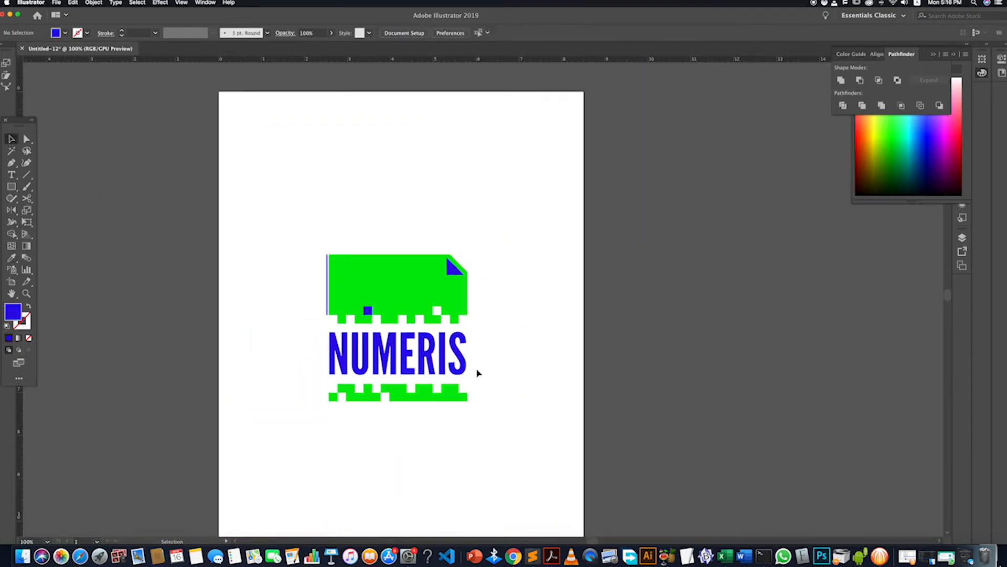
Duplicate the blue square into the notch just below and beside the right pixel hole of the green shape.
left_click_drag(377, 319, 449, 323)
left_click(576, 371)
scroll(446, 322, "up", 5)
left_click(446, 321)
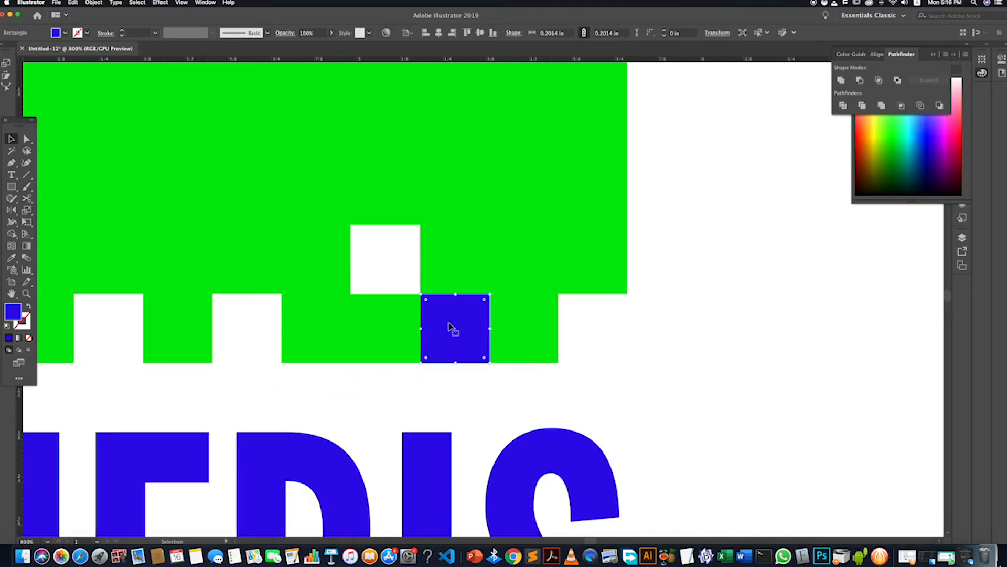
left_click(616, 349)
Copy the blue square into the remaining notches and the right pixel hole along the green folded-corner shape's lower edge.
scroll(523, 364, "down", 3)
left_click_drag(506, 353, 188, 376)
left_click(636, 407)
scroll(441, 373, "down", 3)
left_click(580, 373)
left_click(505, 382)
scroll(432, 363, "up", 5)
scroll(230, 376, "down", 5)
left_click(110, 390)
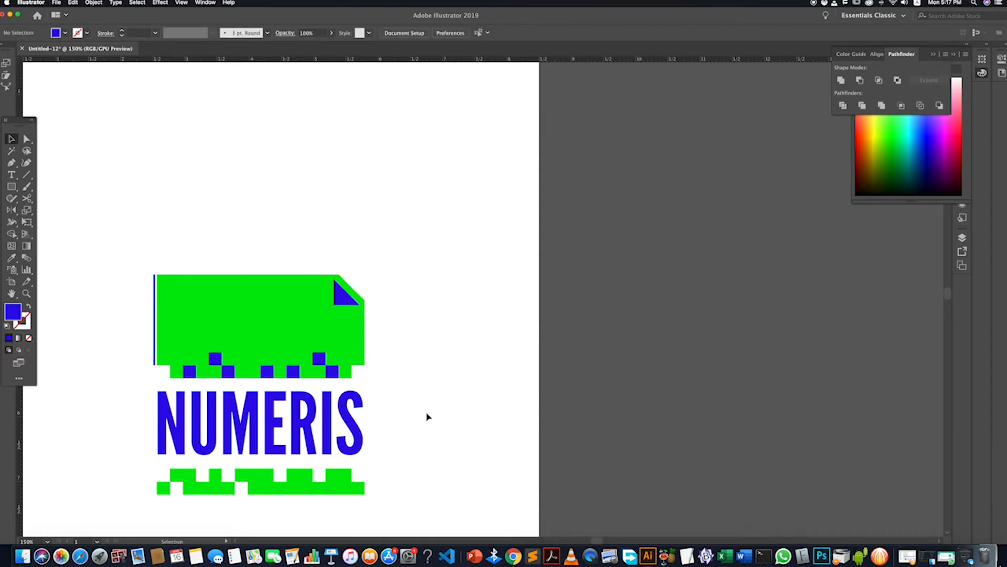
Duplicate two blue squares from the upper shape into the two rightmost inner notches of the lower green bar.
scroll(409, 416, "down", 3)
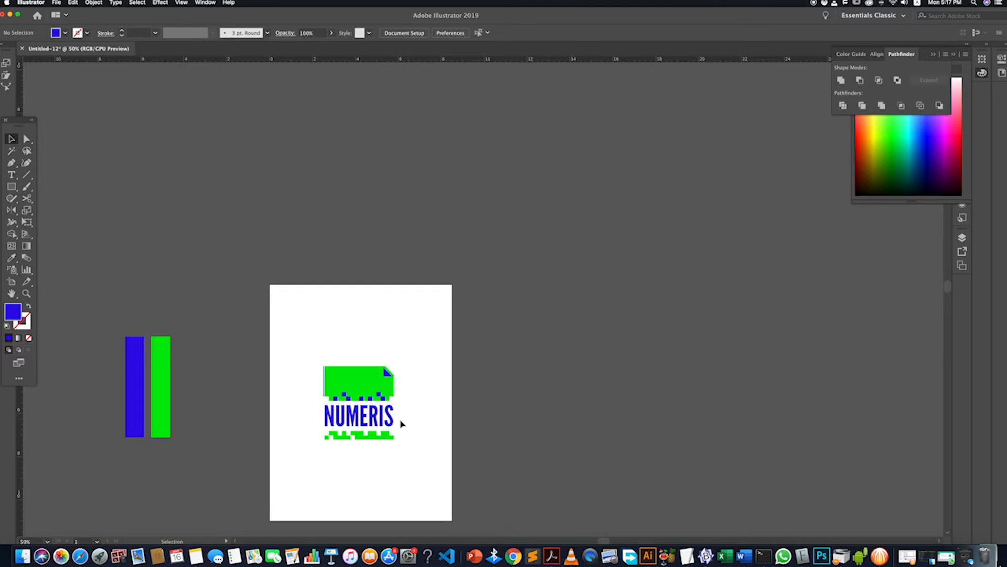
scroll(353, 453, "up", 2)
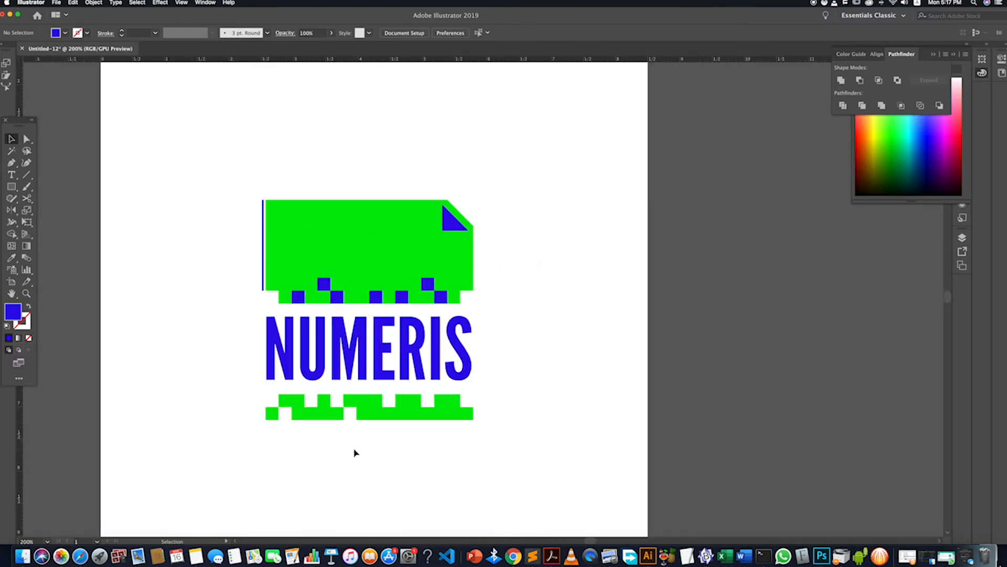
scroll(354, 449, "down", 3)
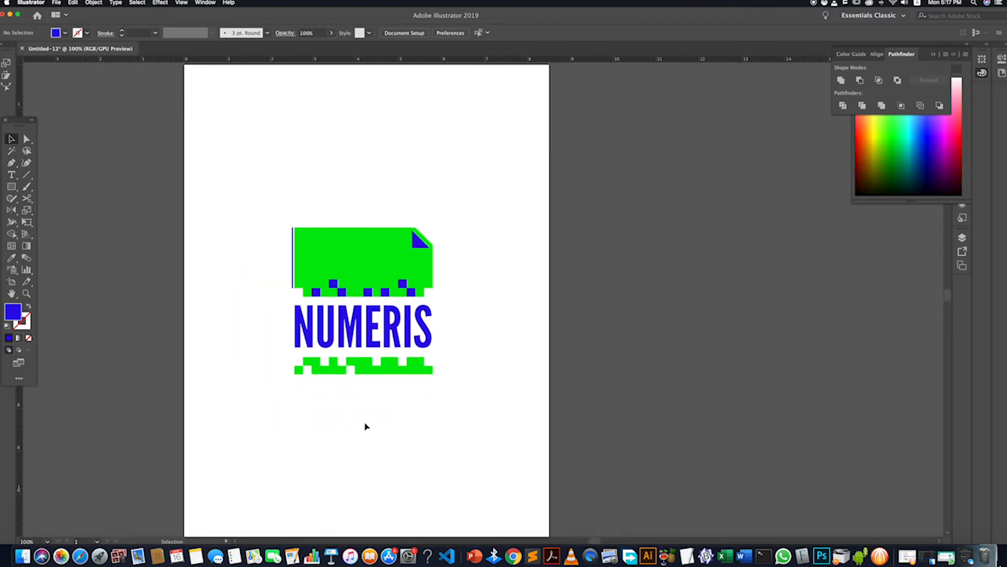
left_click_drag(385, 292, 378, 366)
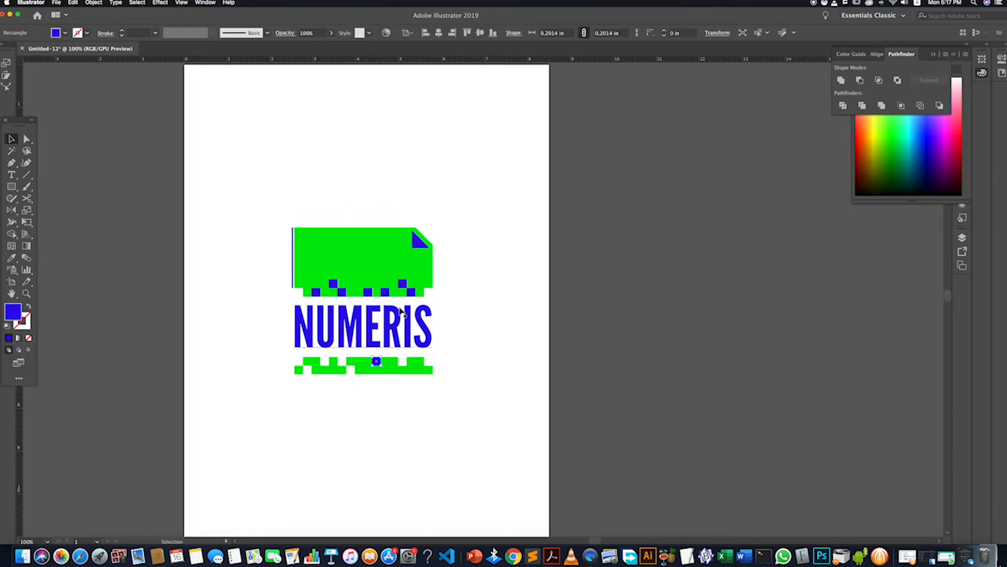
left_click_drag(407, 289, 415, 367)
left_click_drag(409, 363, 403, 361)
Fill the remaining white notches in the left and middle of the lower green bar with copies of the blue square.
left_click_drag(404, 283, 327, 362)
left_click_drag(339, 284, 345, 361)
left_click_drag(368, 295, 352, 373)
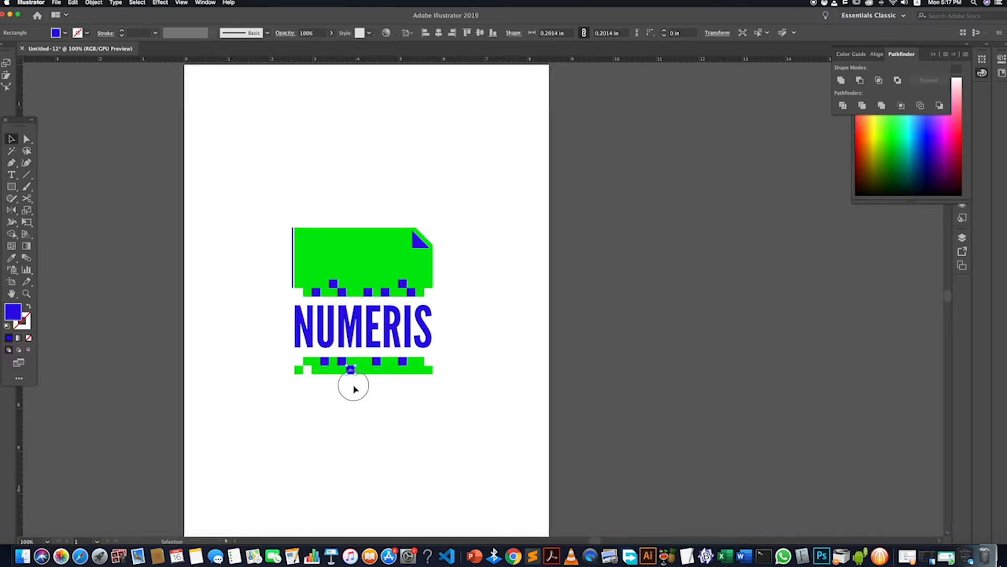
left_click(354, 388)
scroll(369, 391, "down", 1)
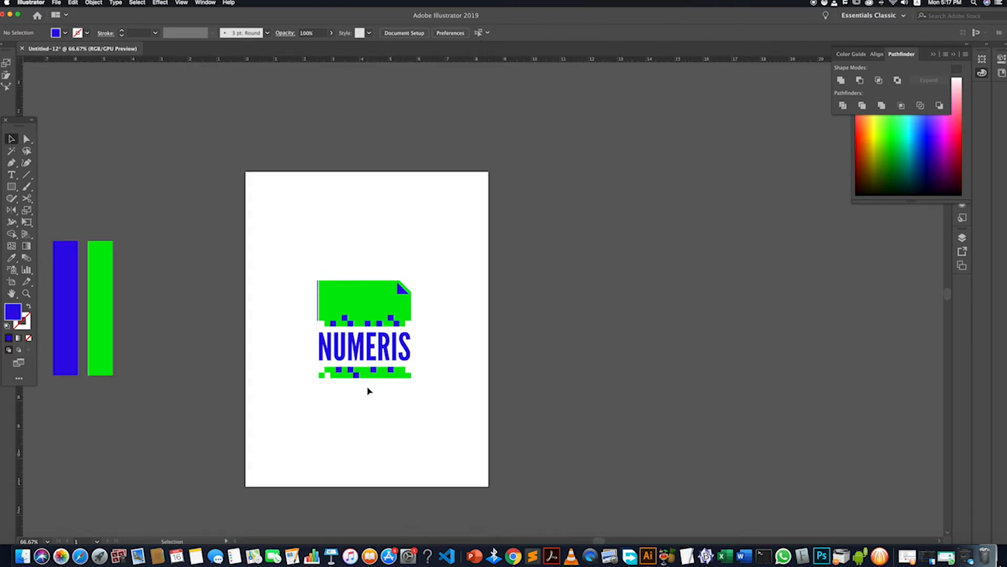
left_click_drag(358, 377, 326, 376)
scroll(336, 393, "down", 2)
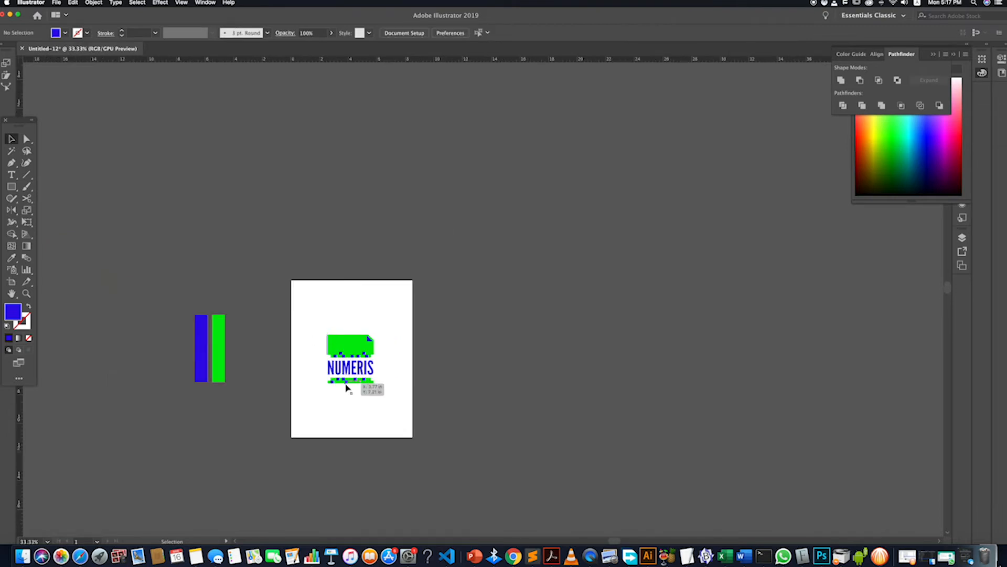
scroll(347, 388, "up", 3)
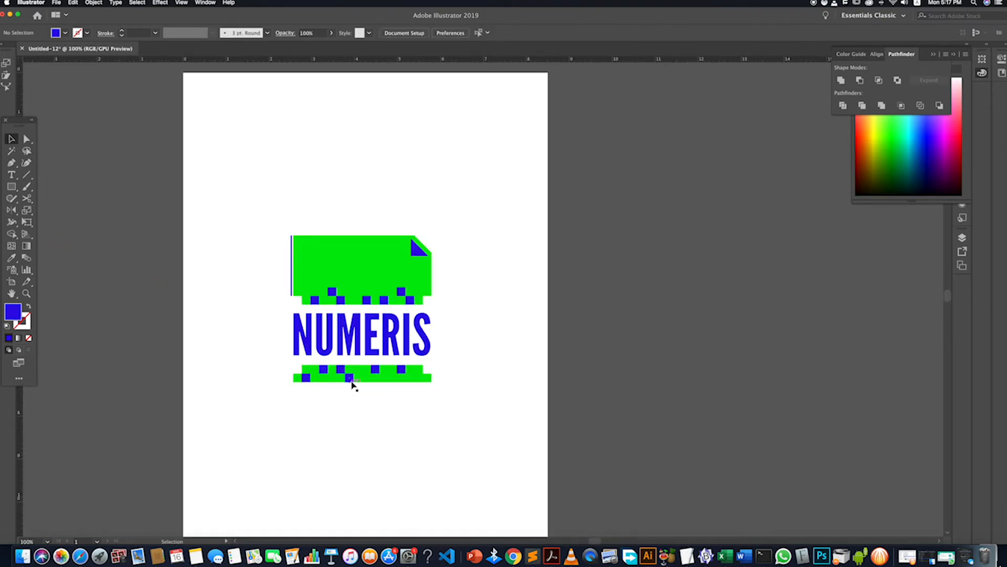
Delete the thin blue vertical line along the left edge of the green folded-corner shape.
scroll(355, 387, "down", 1)
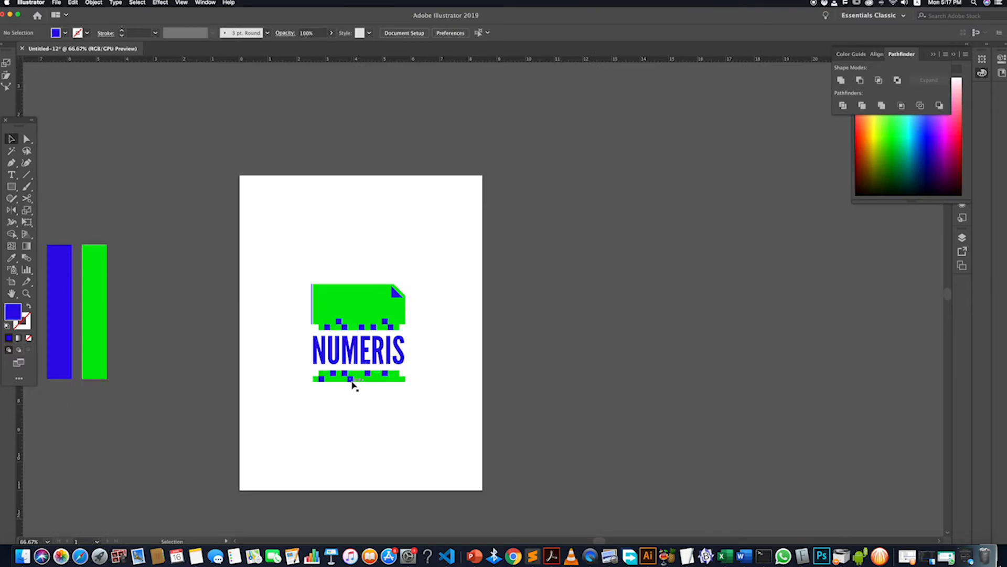
left_click(311, 303)
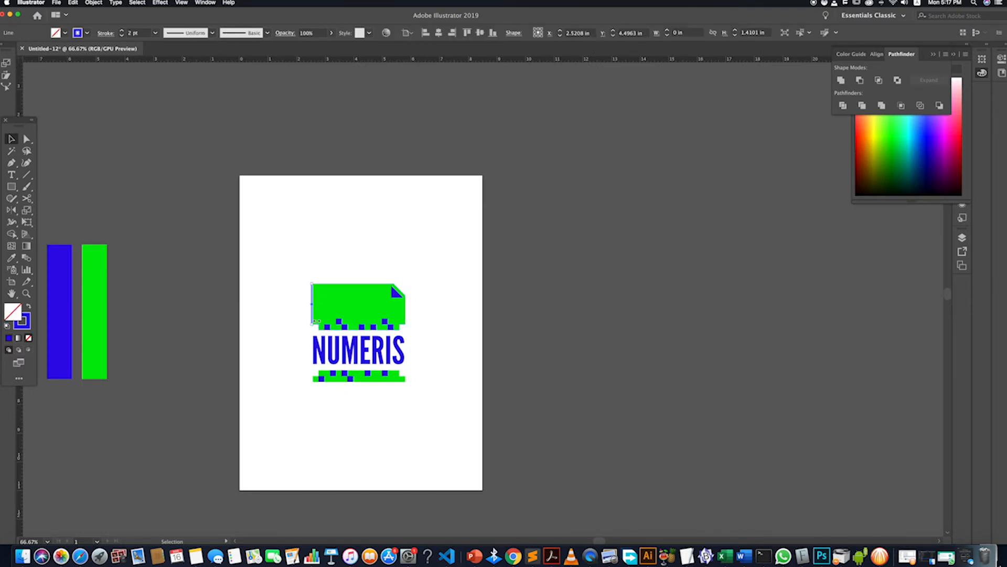
key("Delete")
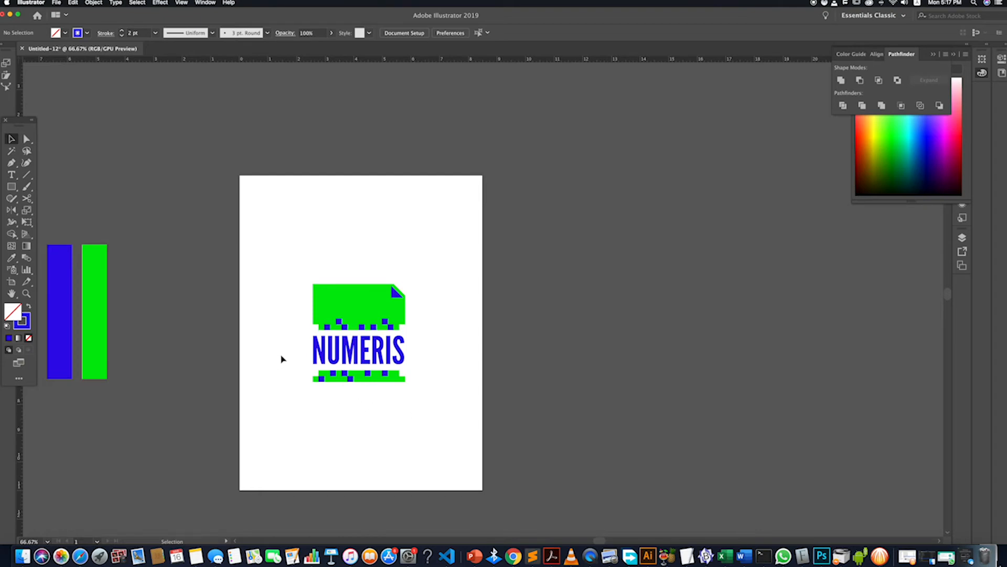
Select all seven blue squares at the green shape's lower edge and duplicate them two pixel rows higher.
scroll(365, 328, "up", 4)
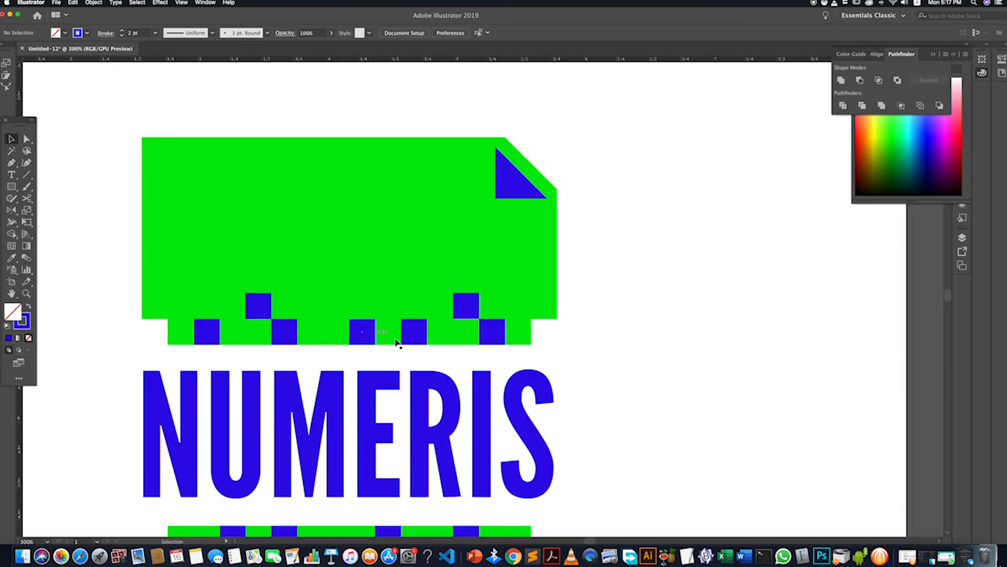
left_click(420, 338)
left_click(492, 333, "shift")
left_click(466, 304, "shift")
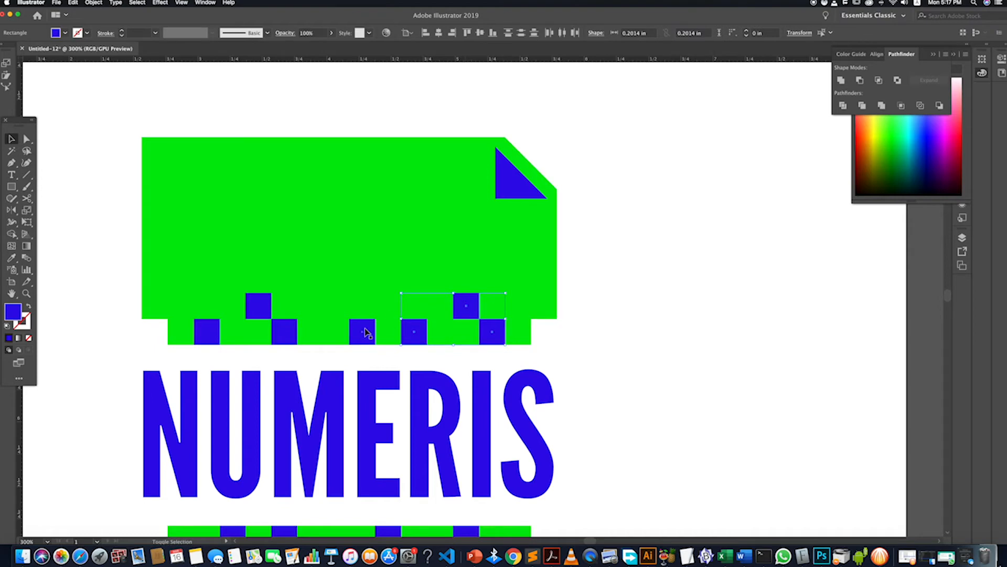
left_click(208, 331, "shift")
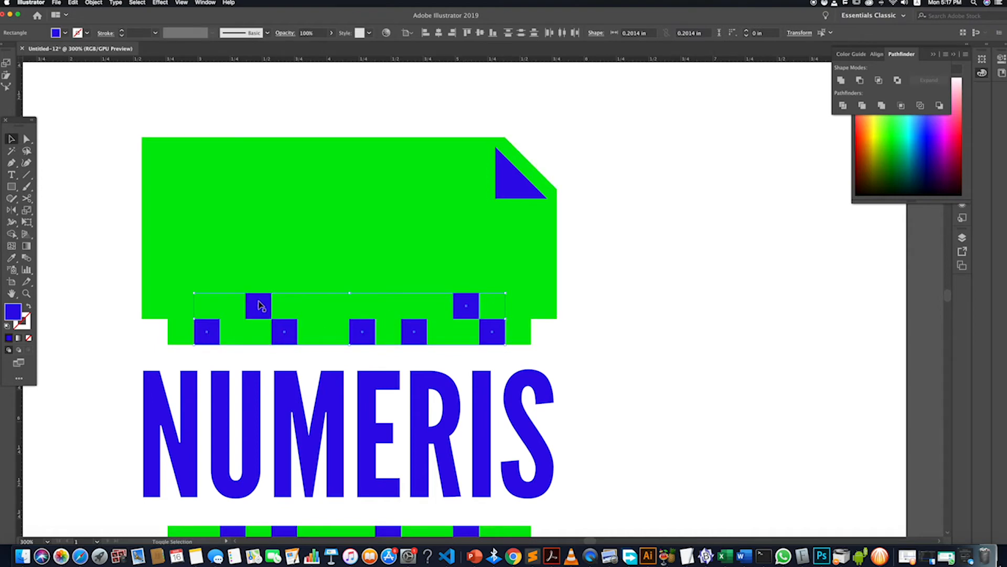
left_click_drag(260, 307, 267, 256)
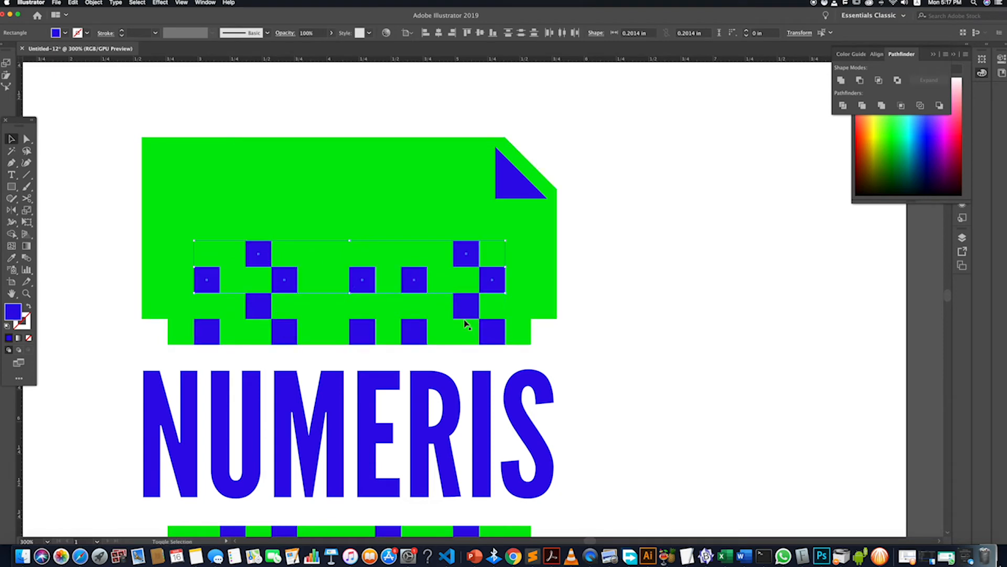
left_click(575, 351)
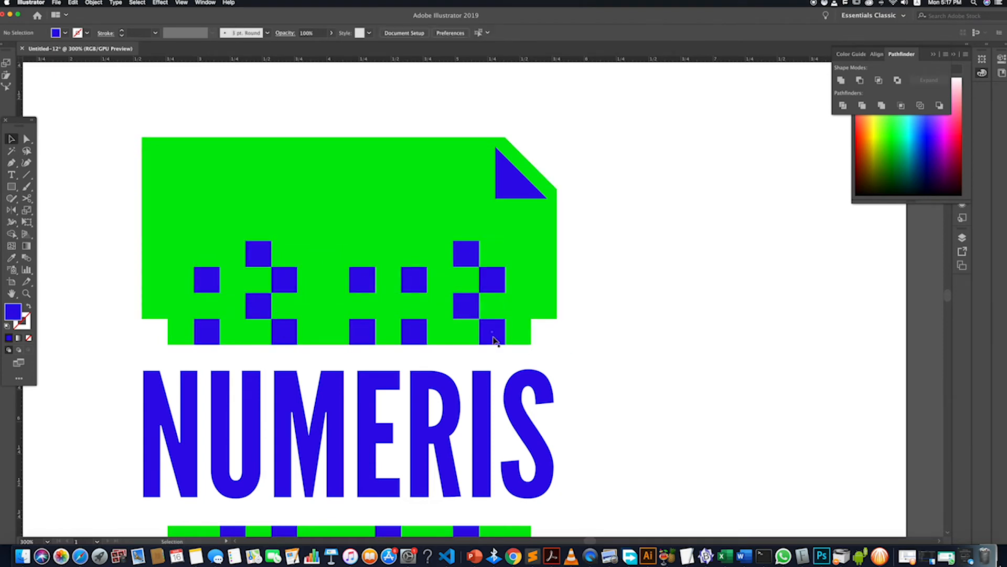
Delete the seven original blue squares filling the notches and pixel holes at the green shape's lower edge.
scroll(493, 340, "down", 3)
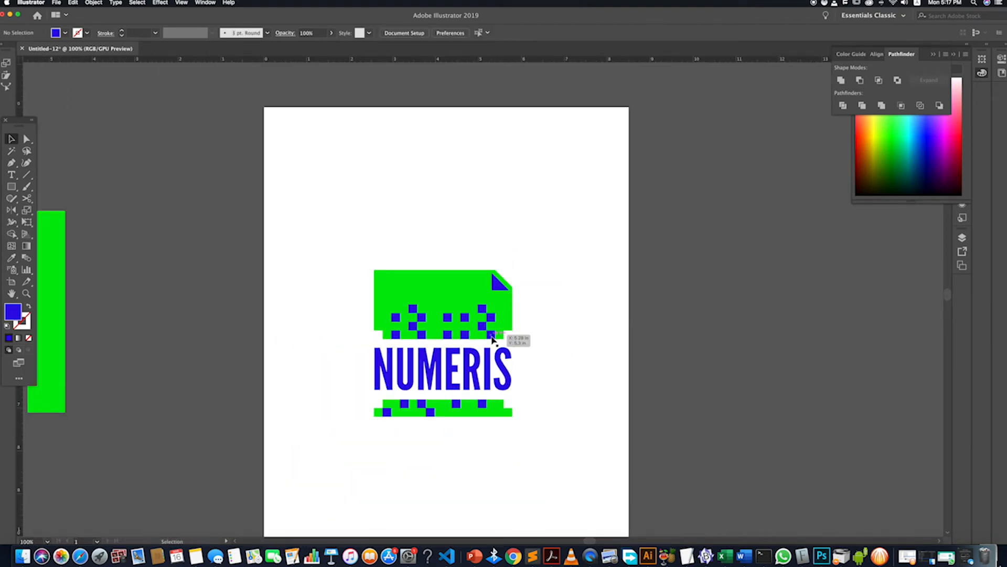
left_click(491, 334, "shift")
scroll(484, 330, "up", 1)
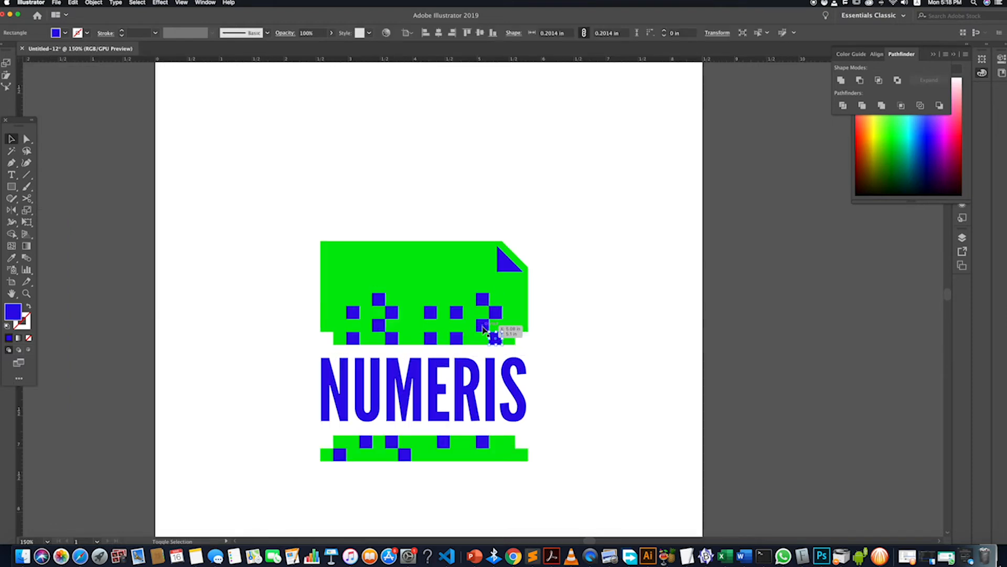
left_click(482, 326, "shift")
left_click(465, 334, "shift")
left_click(430, 339, "shift")
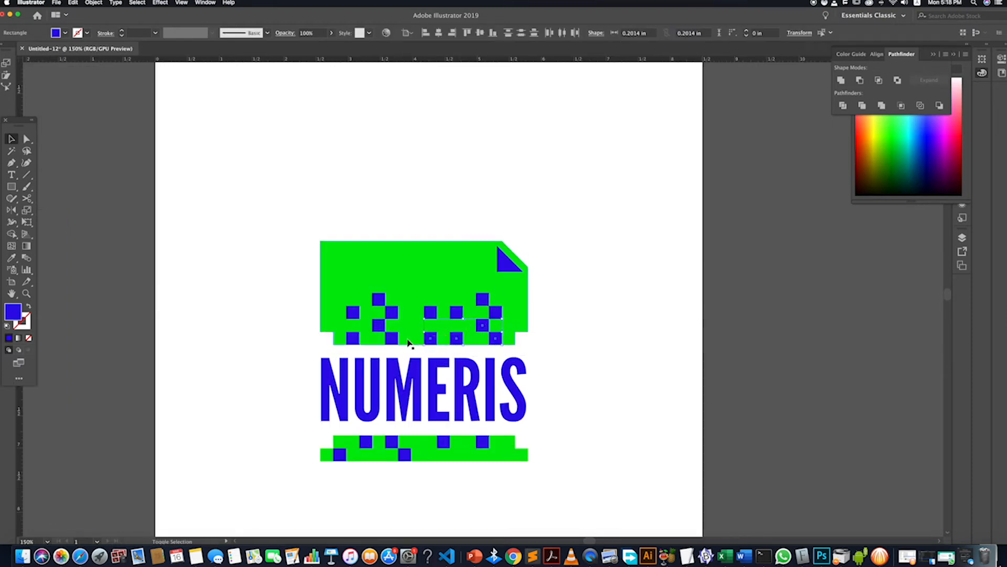
left_click(379, 325, "shift")
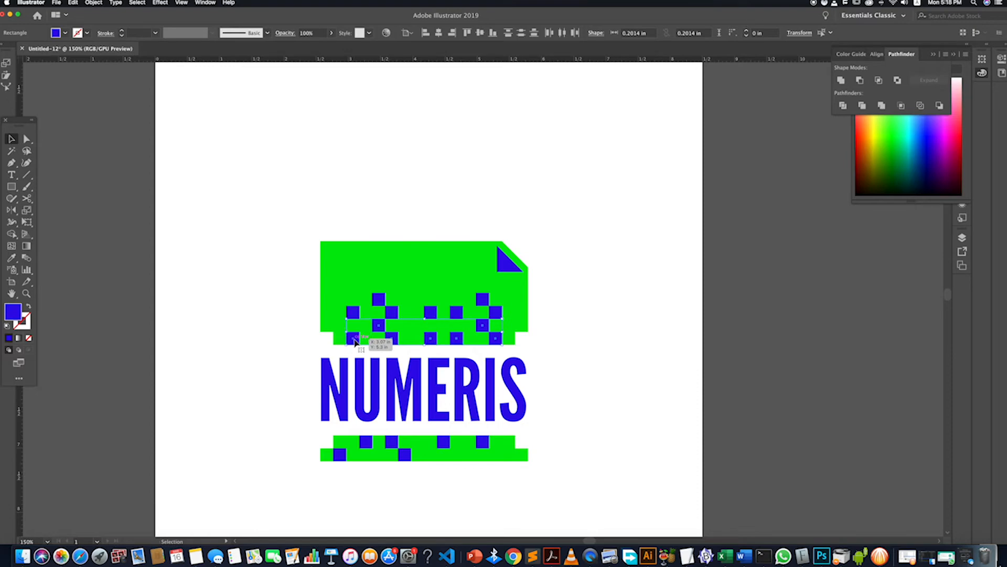
key("Delete")
Duplicate a blue square to the middle of the green shape, above the centre square of the row.
scroll(577, 394, "down", 3)
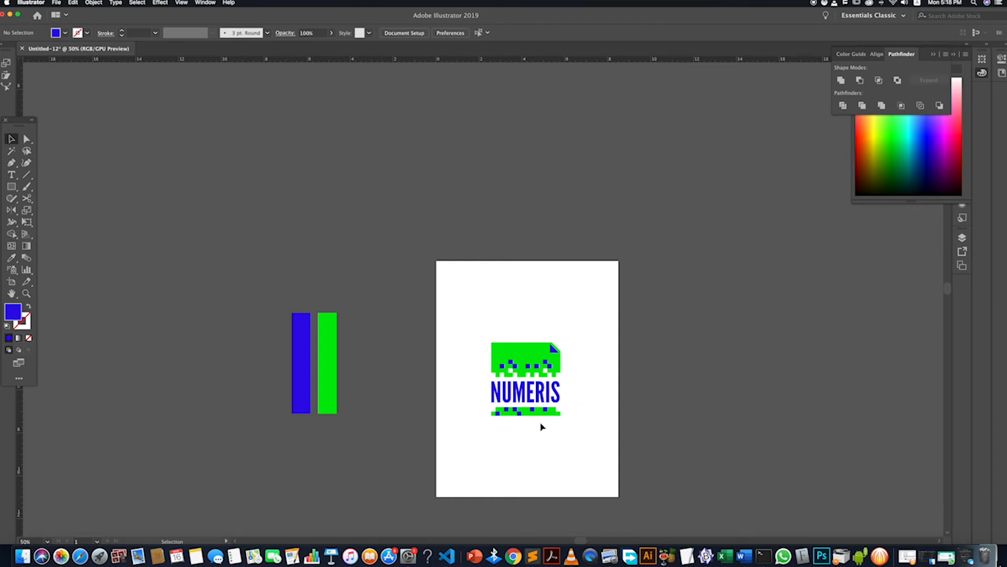
scroll(502, 365, "up", 2)
left_click_drag(501, 371, 554, 355)
left_click(690, 408)
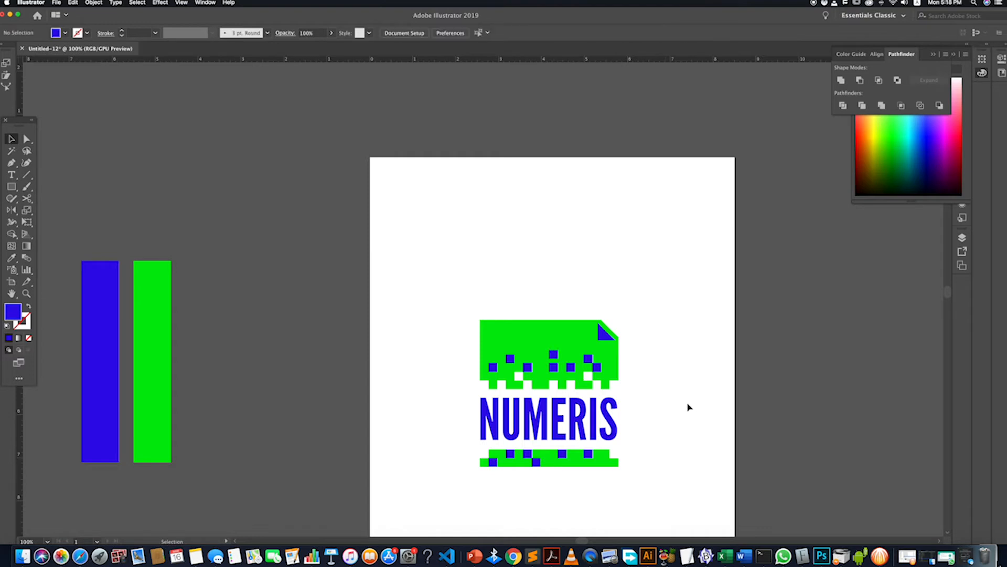
Try moving blue squares of the lower green bar to its right end and below the logo, undoing the moves.
scroll(685, 407, "down", 2)
scroll(678, 407, "right", 3)
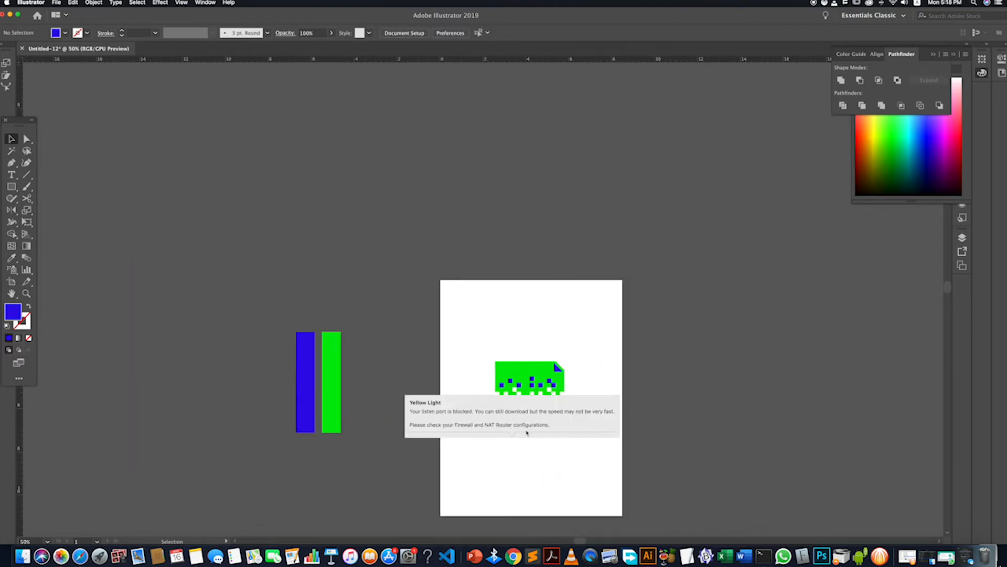
scroll(533, 455, "down", 1)
scroll(534, 456, "down", 5)
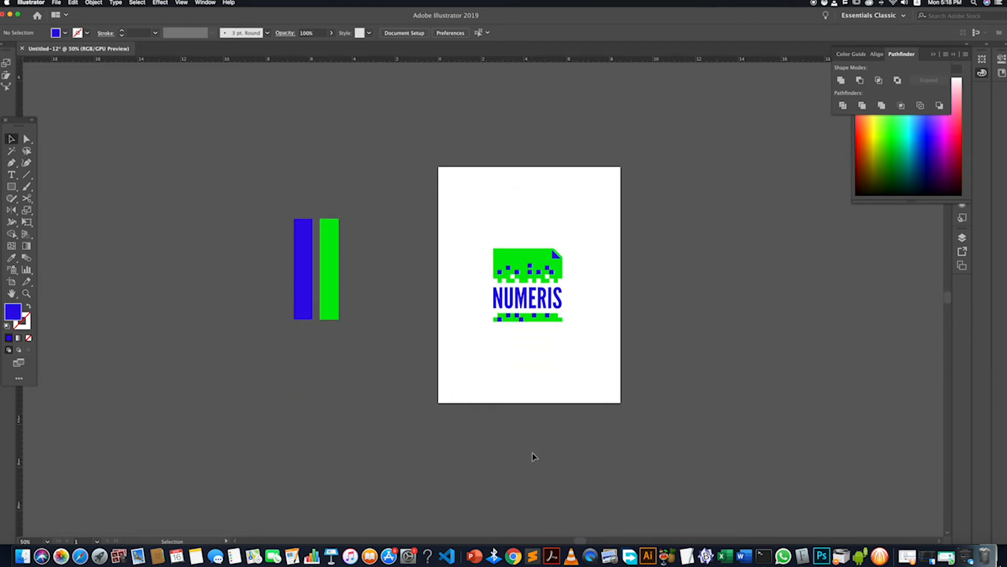
scroll(523, 330, "up", 3)
left_click_drag(522, 313, 639, 314)
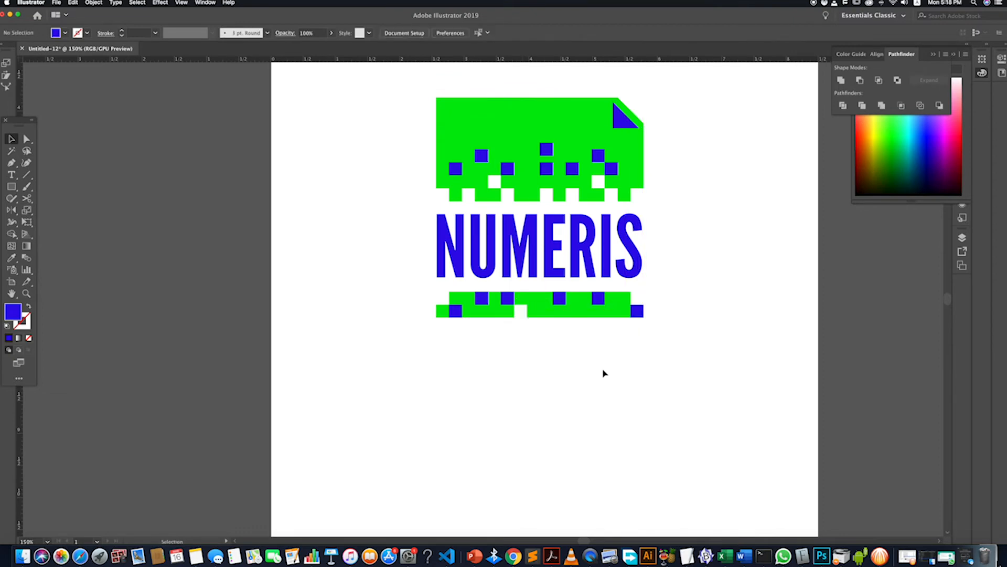
scroll(604, 373, "down", 2)
left_click_drag(629, 334, 524, 370)
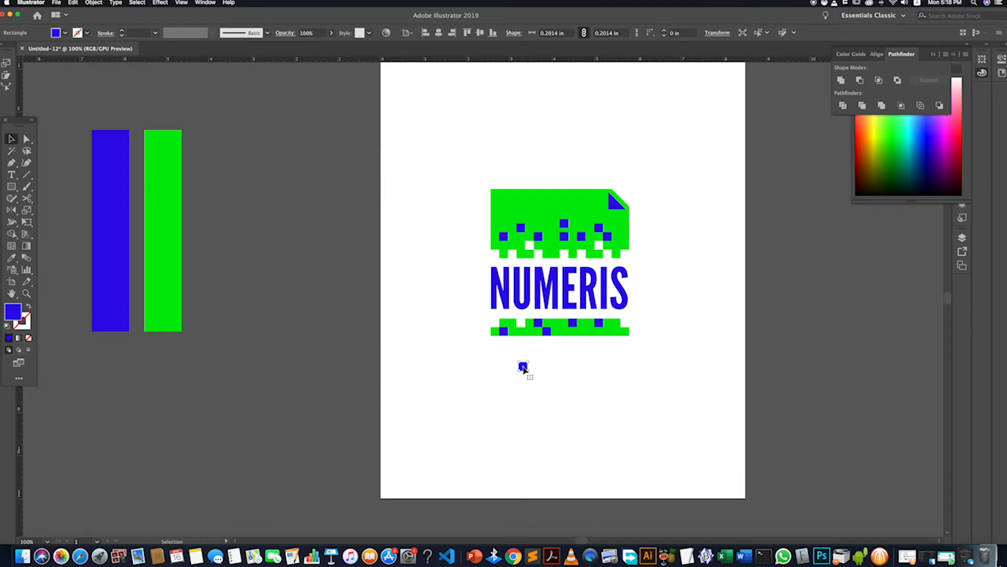
key("super+z")
left_click(513, 380)
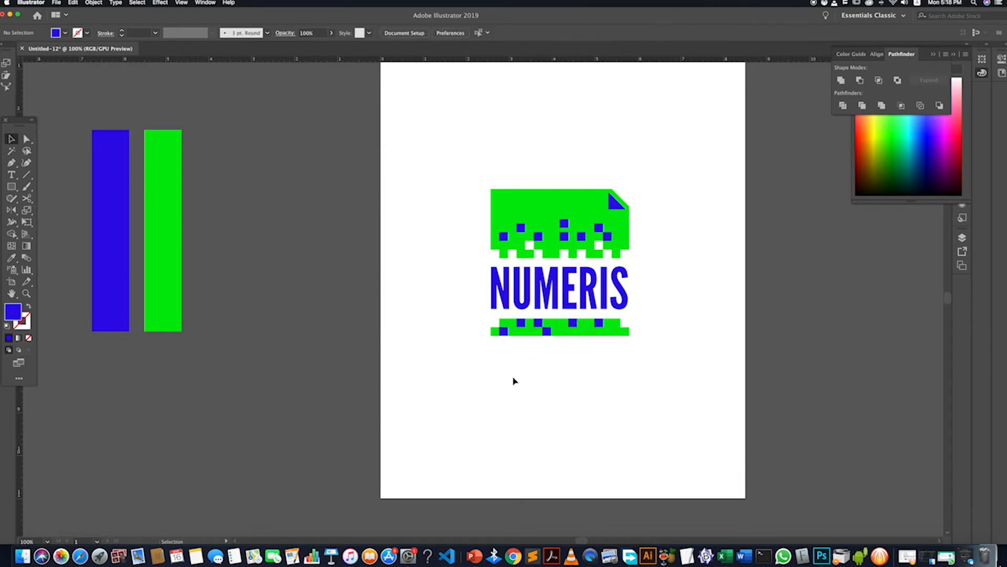
scroll(512, 376, "down", 4)
scroll(530, 382, "down", 2)
scroll(541, 383, "up", 3)
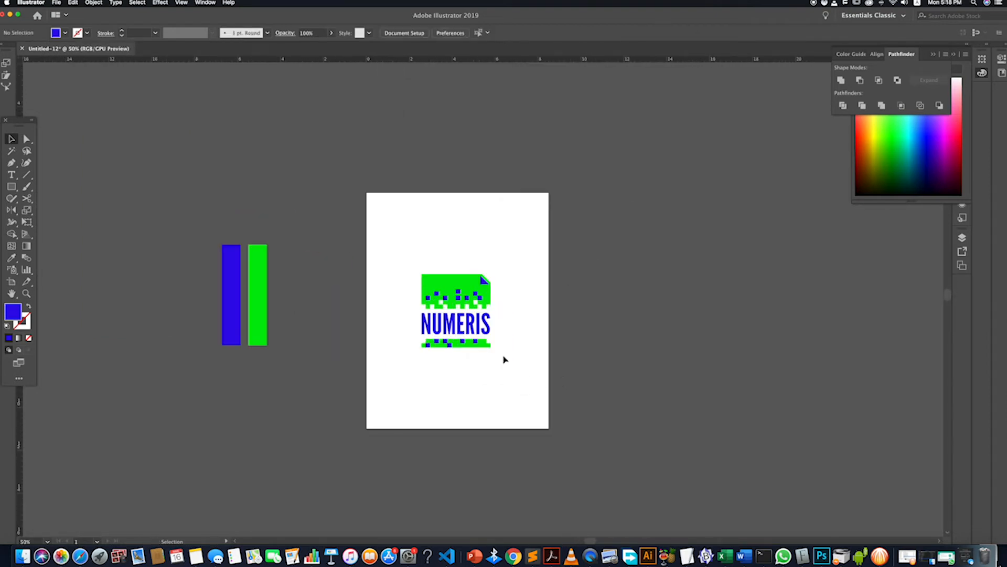
scroll(513, 366, "up", 1)
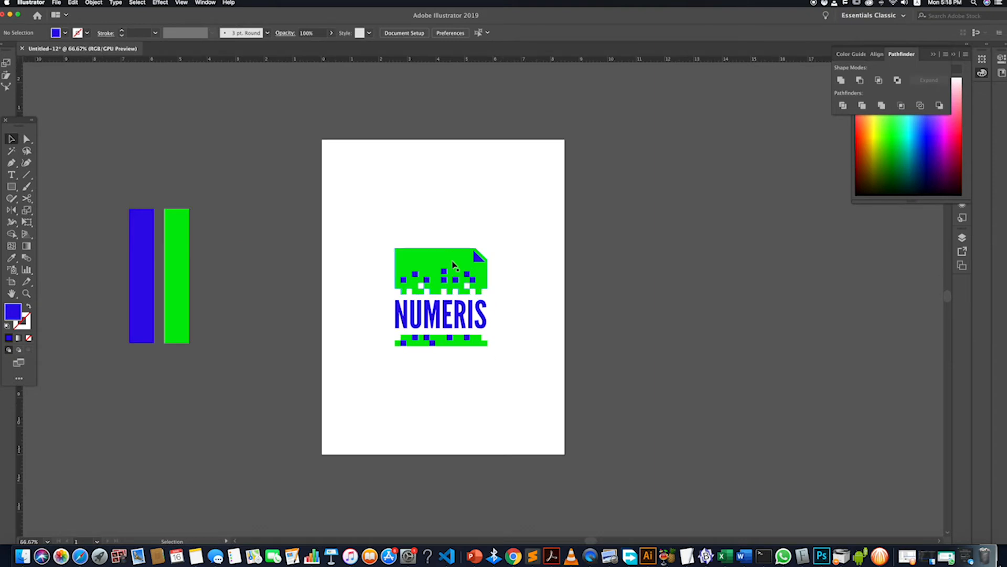
scroll(475, 282, "up", 3)
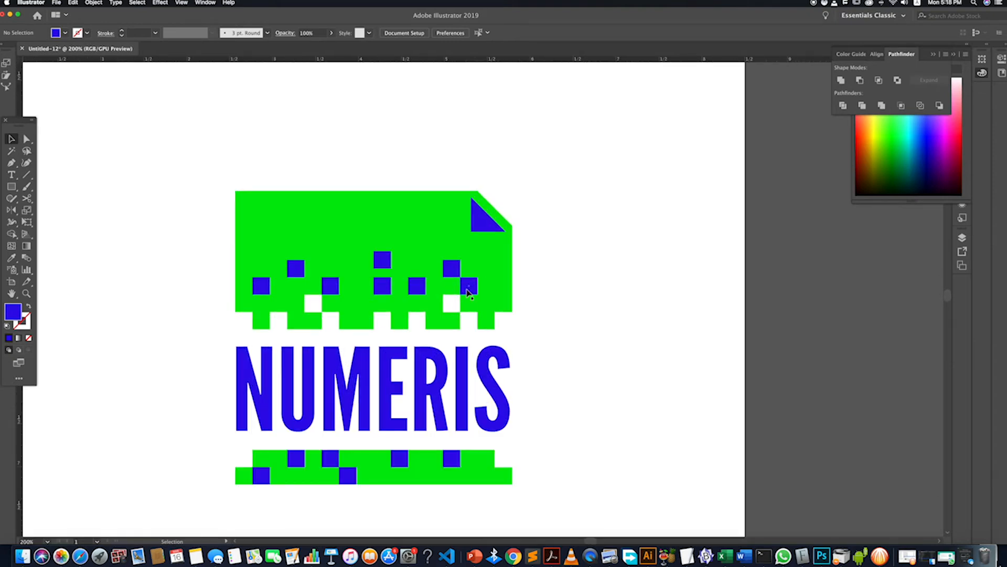
Group the eight blue squares on the upper green shape and combine them with the corner triangle and the green shape.
scroll(466, 290, "down", 1)
left_click(467, 287)
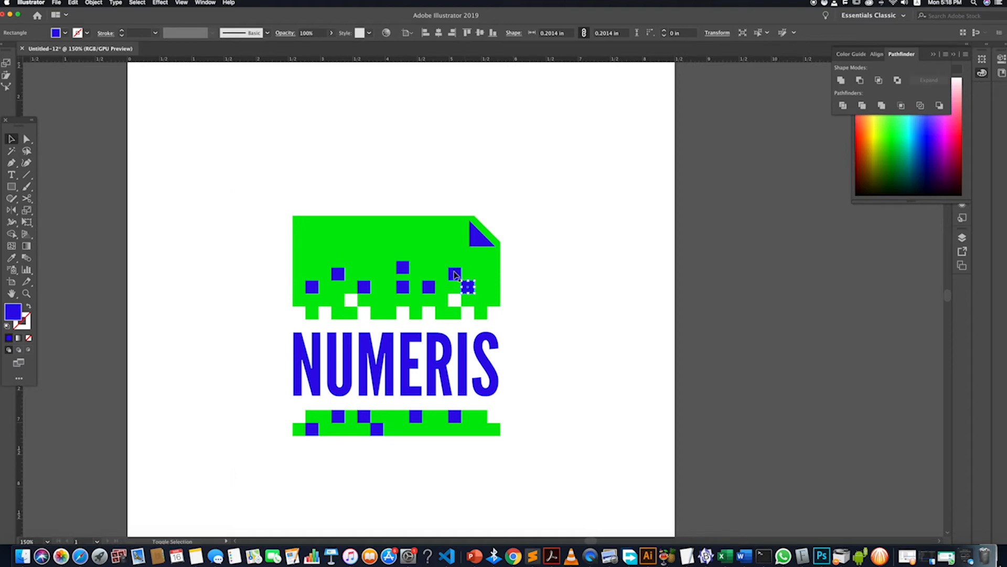
left_click(454, 273, "shift")
left_click(429, 286, "shift")
left_click(403, 267, "shift")
left_click(363, 286, "shift")
left_click(338, 274, "shift")
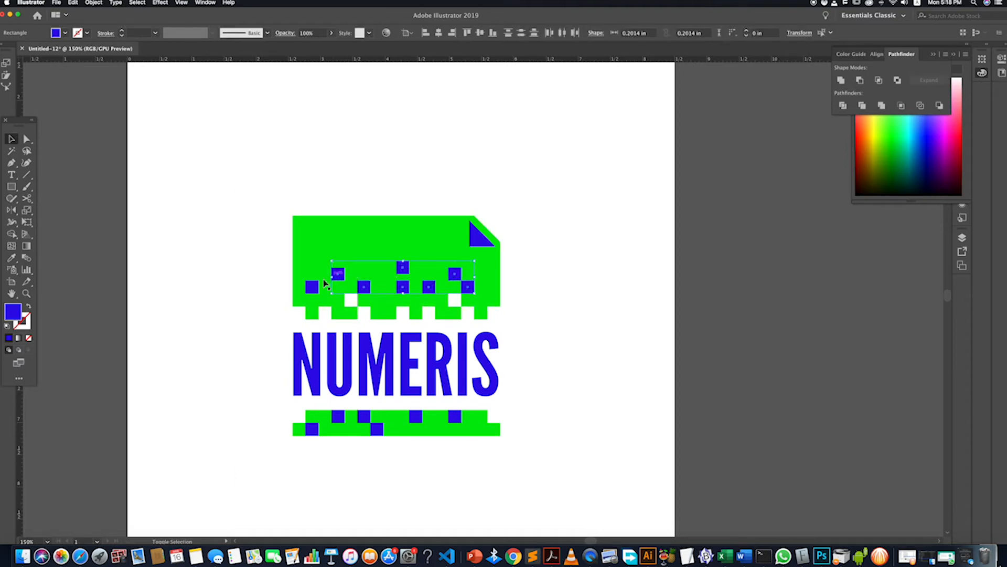
left_click(312, 287, "shift")
key("a")
key("super+g")
key("v")
left_click(482, 244, "shift")
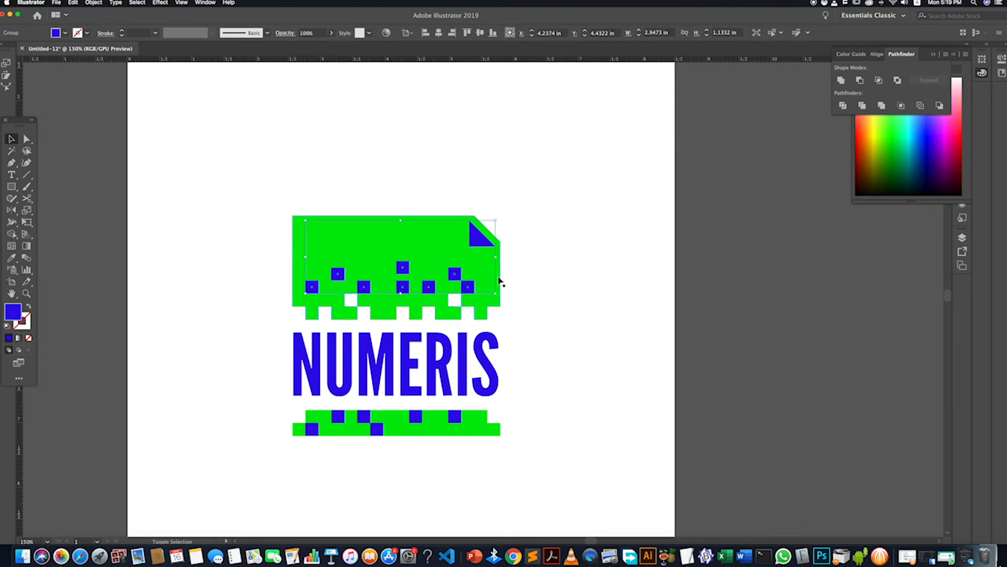
left_click(299, 234, "shift")
Group the lower bar's six blue squares with the green bar, and combine that group with the upper green artwork.
left_click(377, 429)
left_click(364, 416, "shift")
left_click(342, 418, "shift")
left_click(416, 416, "shift")
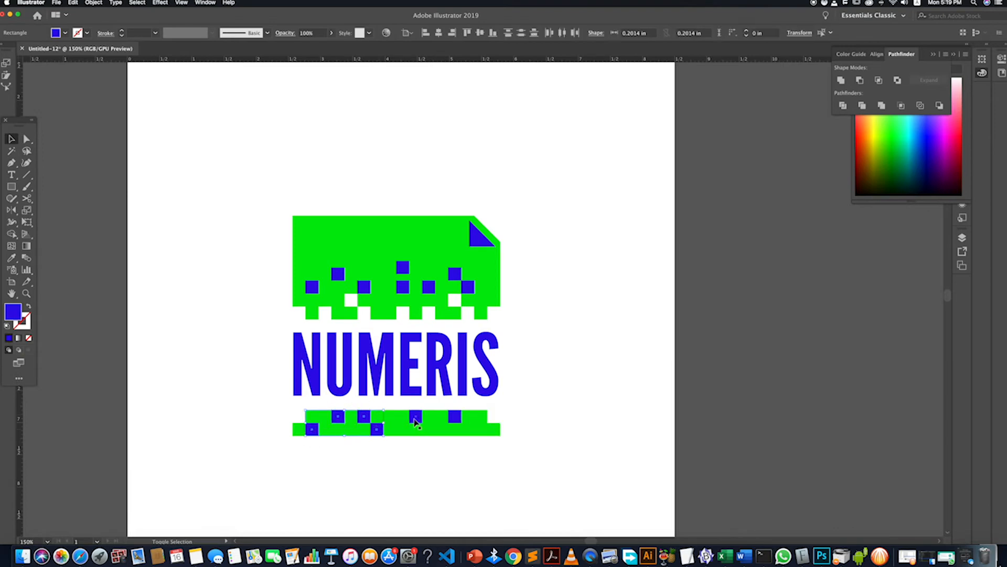
left_click(455, 417, "shift")
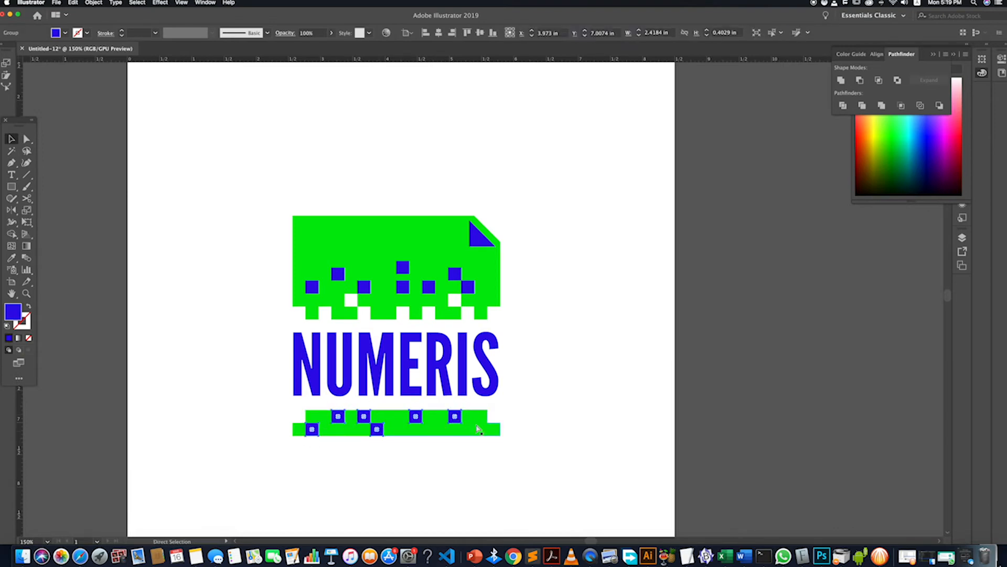
left_click(488, 433, "shift")
key("v")
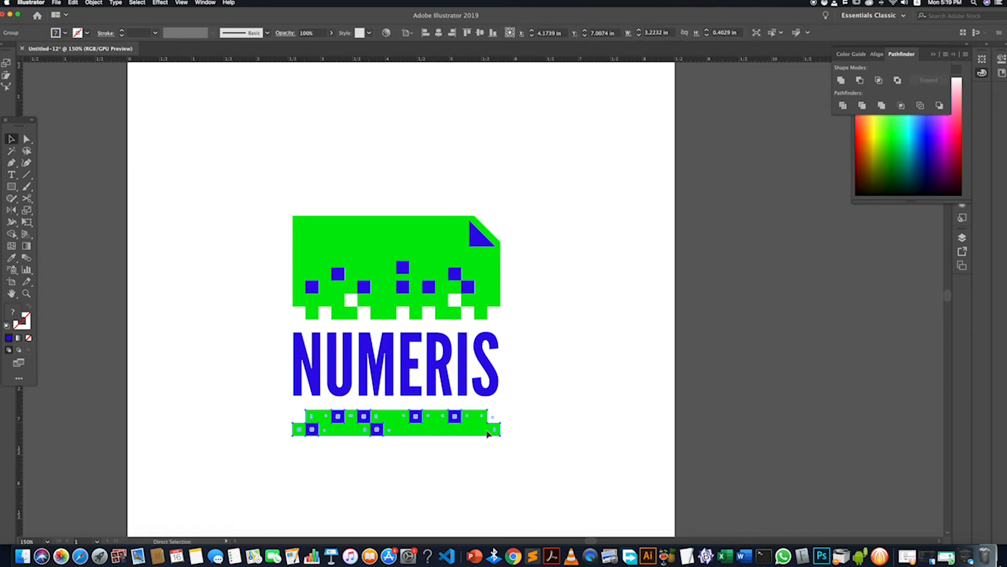
left_click(487, 268, "shift")
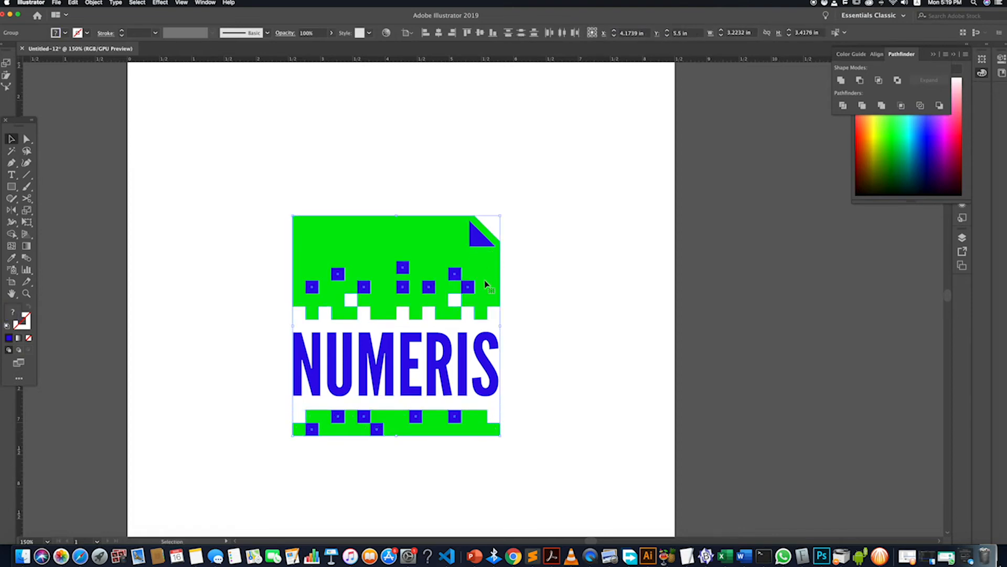
Try grouping the NUMERIS text with the green and blue artwork, and ungroup them again.
left_click(465, 358, "shift")
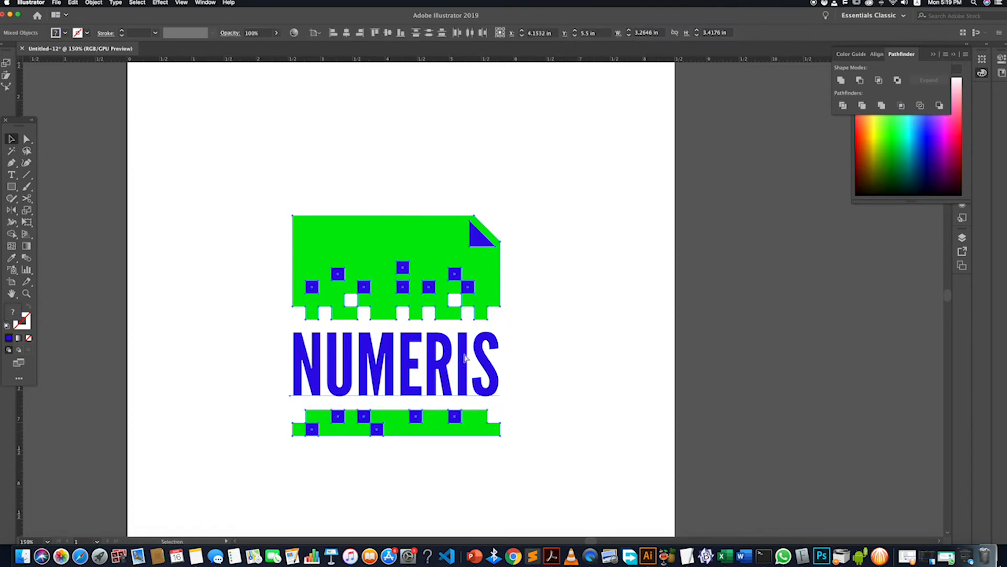
left_click(529, 389)
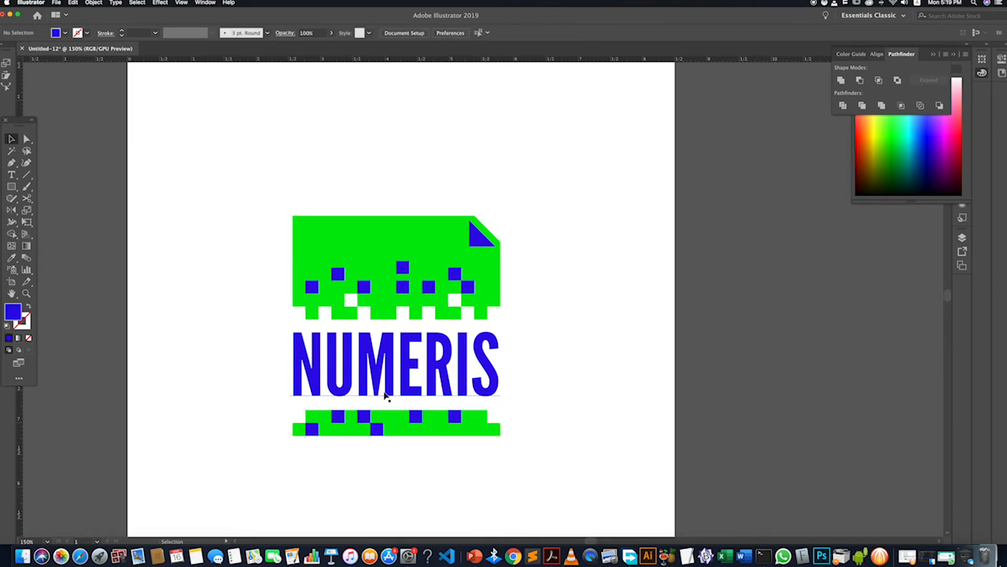
left_click(329, 379)
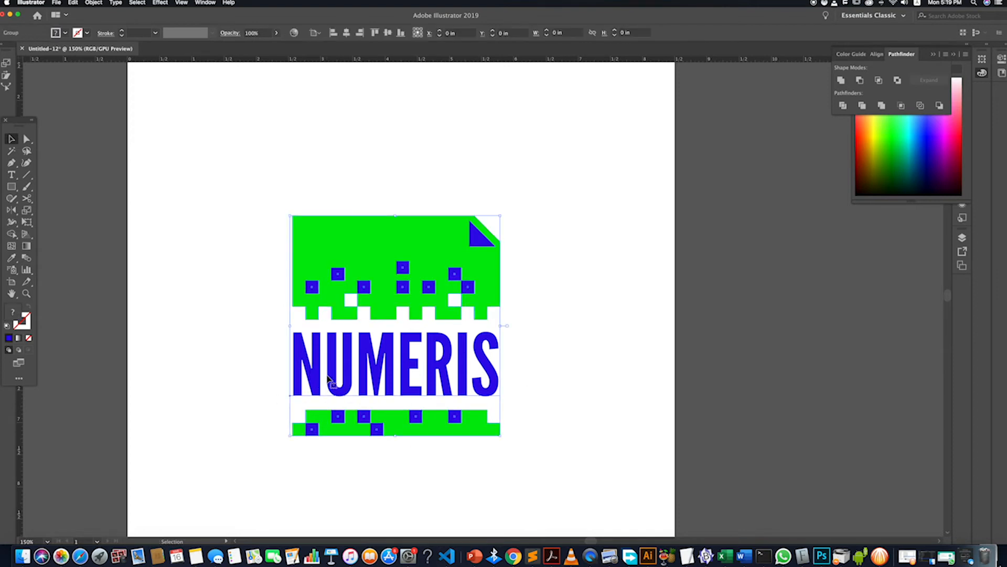
right_click(329, 379)
left_click(336, 427)
left_click(314, 490)
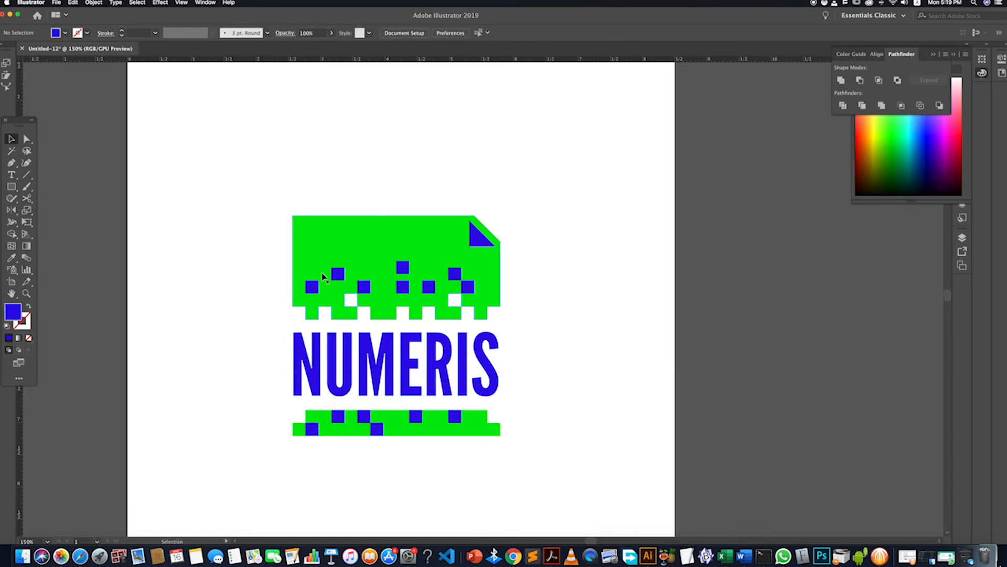
Draw a square of about 0.1328 in at the foot of the N's left stem, matching the stem's width.
key("m")
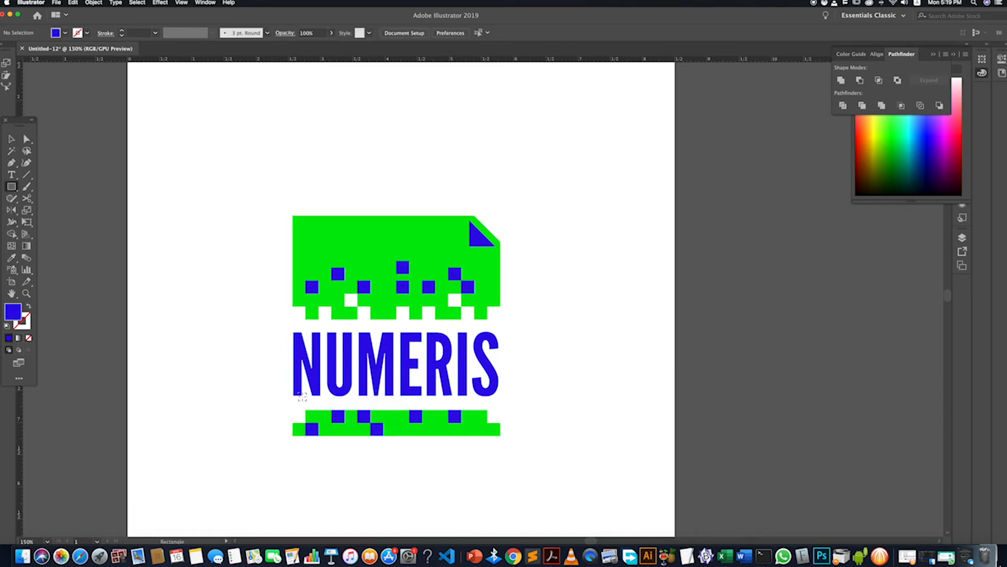
scroll(303, 397, "up", 8)
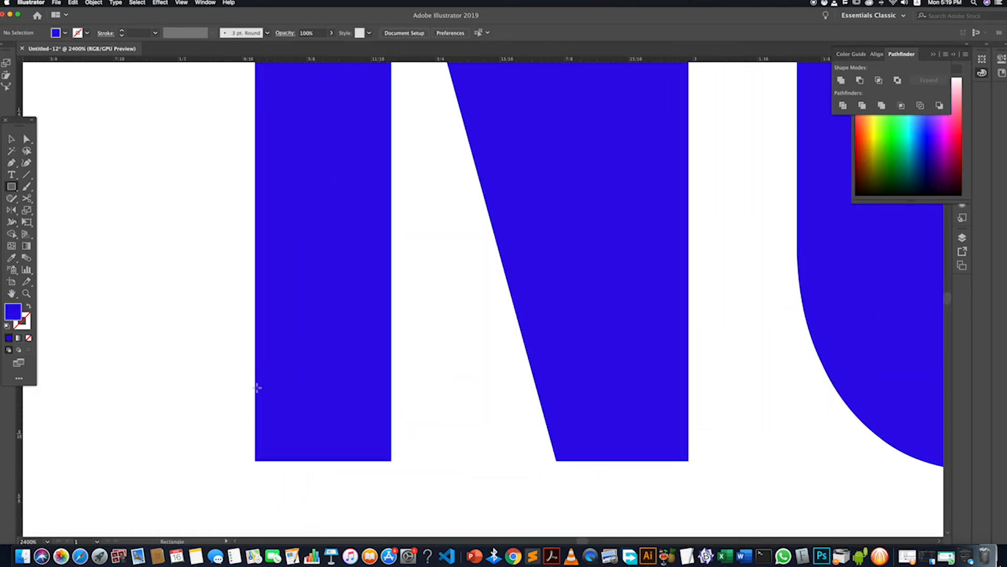
left_click_drag(255, 371, 391, 460)
key("v")
left_click(299, 417)
left_click_drag(323, 441, 330, 401)
Fill the small square at the N's foot with the green sampled from the lower bar.
key("super+minus")
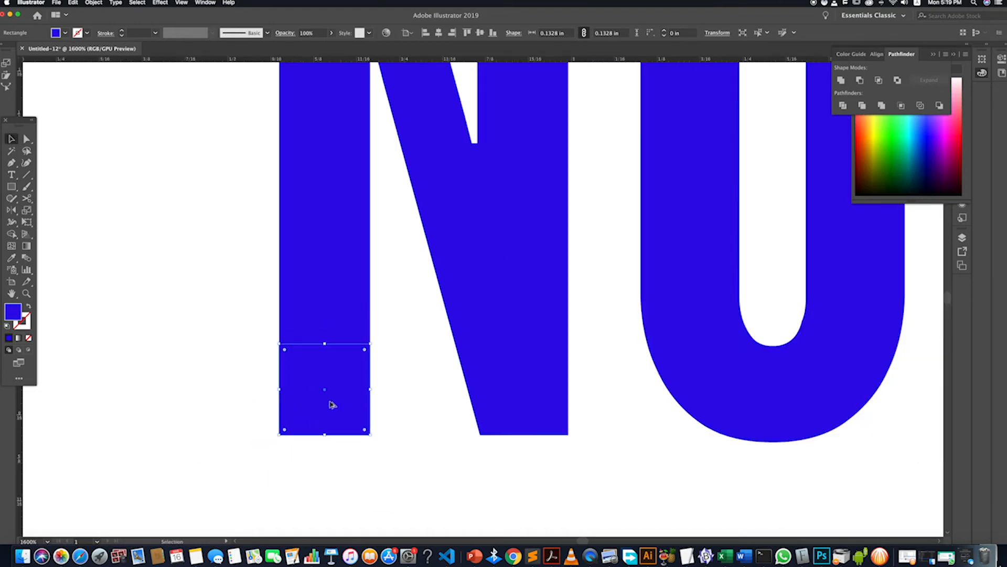
key("super+minus")
key("super+minus")
key("super+minus")
key("super+minus")
key("super+minus")
key("super+minus")
key("i")
left_click(376, 441)
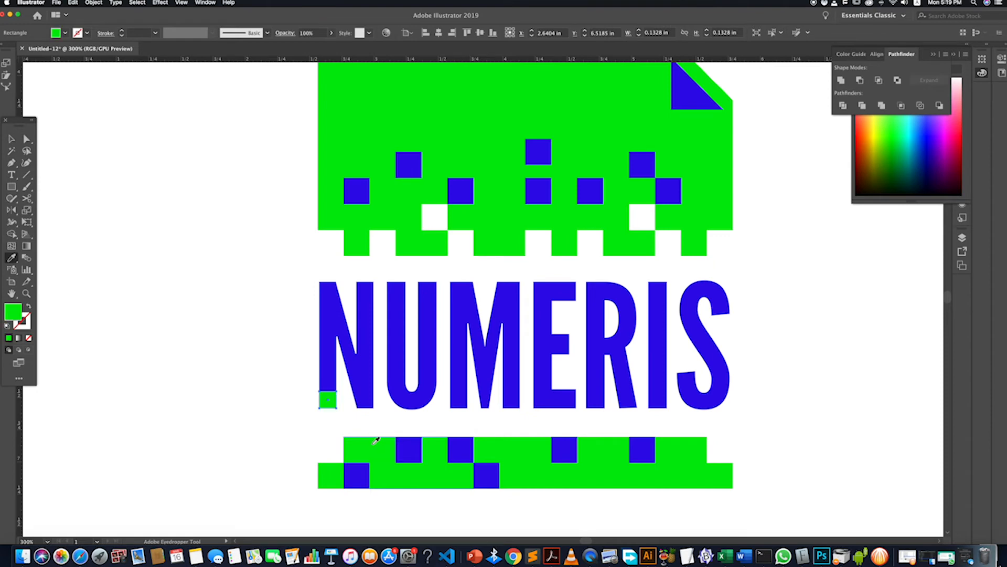
key("v")
left_click(101, 243)
Examine how the green square fits the N's left stem, both close up and within the whole logo.
key("super+minus")
scroll(249, 311, "down", 2)
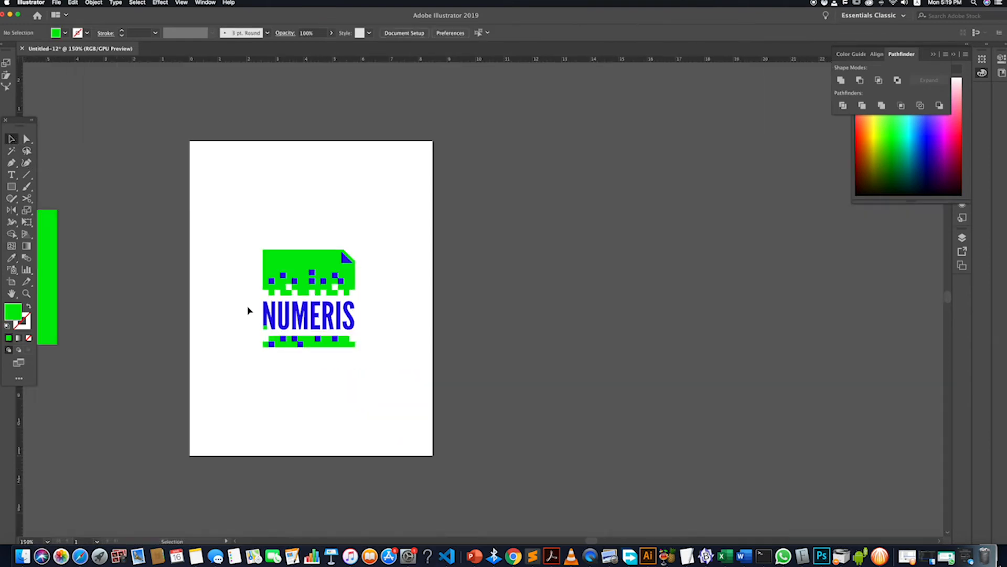
scroll(263, 376, "up", 2)
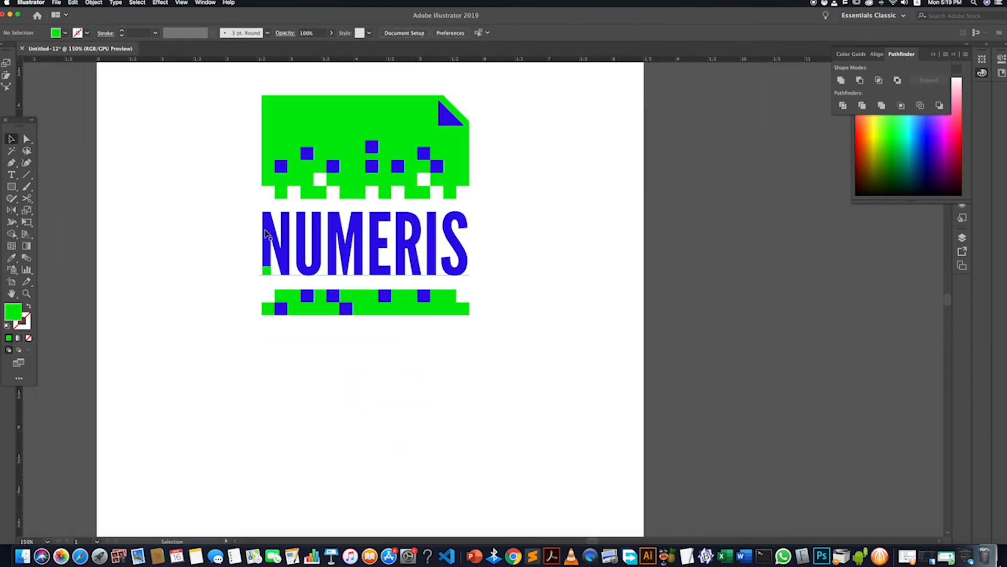
scroll(266, 233, "up", 3)
scroll(263, 420, "up", 2)
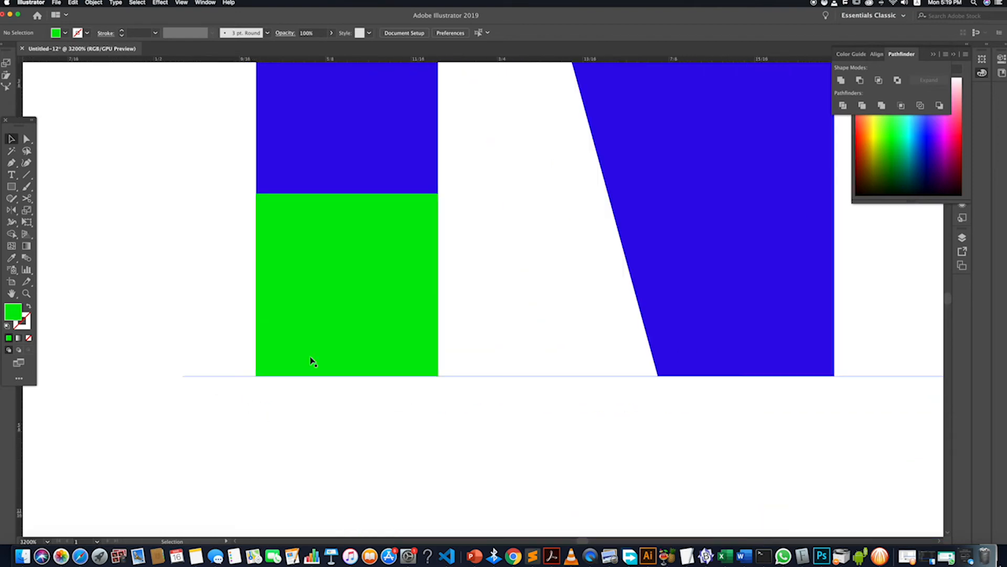
scroll(292, 312, "up", 1)
left_click(277, 288)
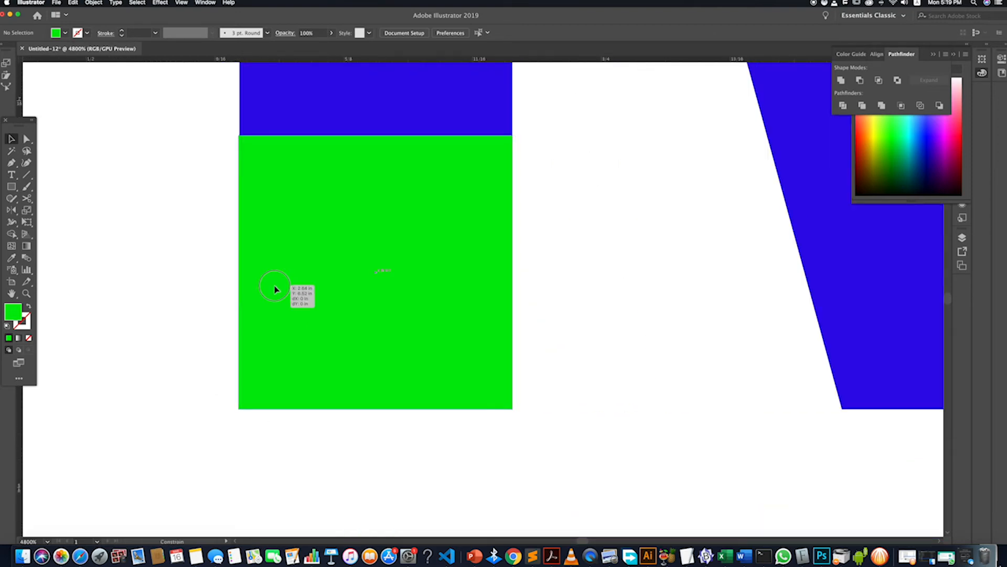
left_click(189, 306)
scroll(389, 350, "down", 10)
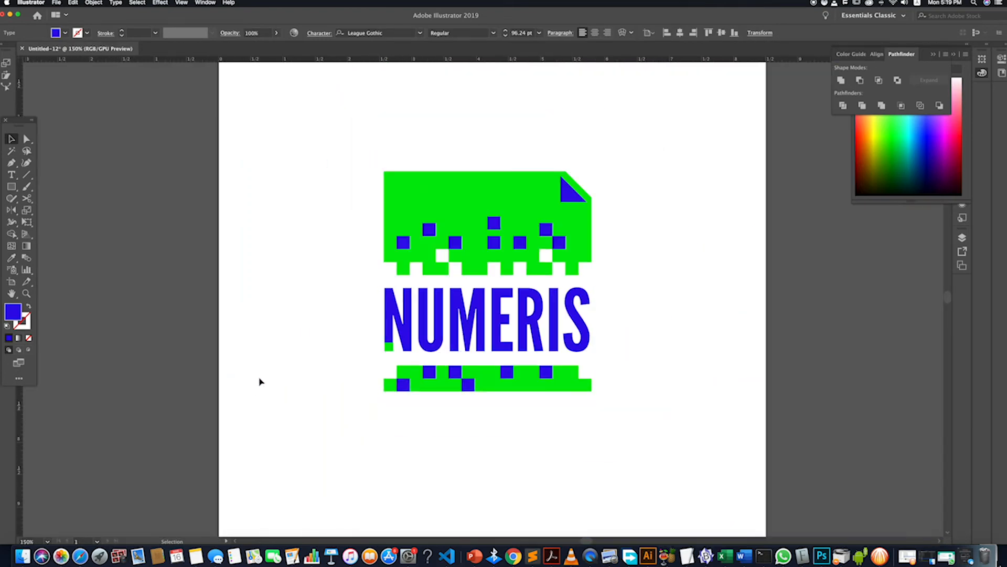
left_click(260, 381)
scroll(389, 346, "up", 6)
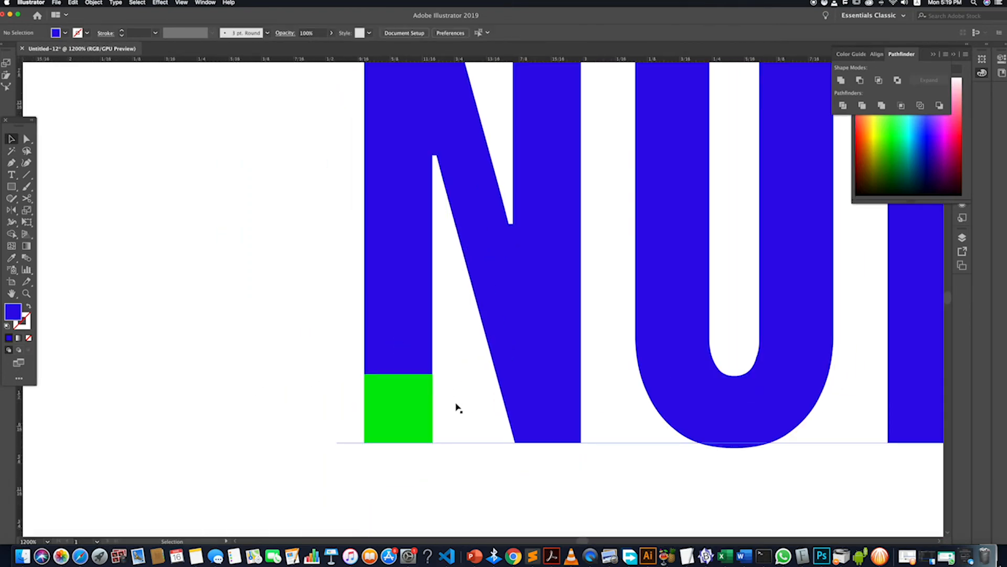
scroll(458, 409, "up", 4)
scroll(428, 425, "down", 8)
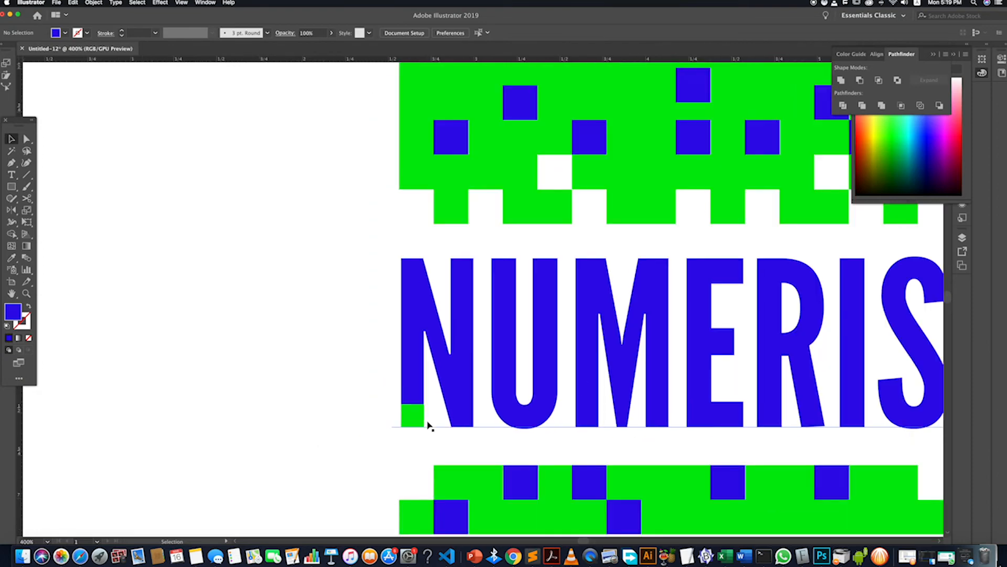
scroll(427, 425, "down", 3)
scroll(748, 444, "right", 3)
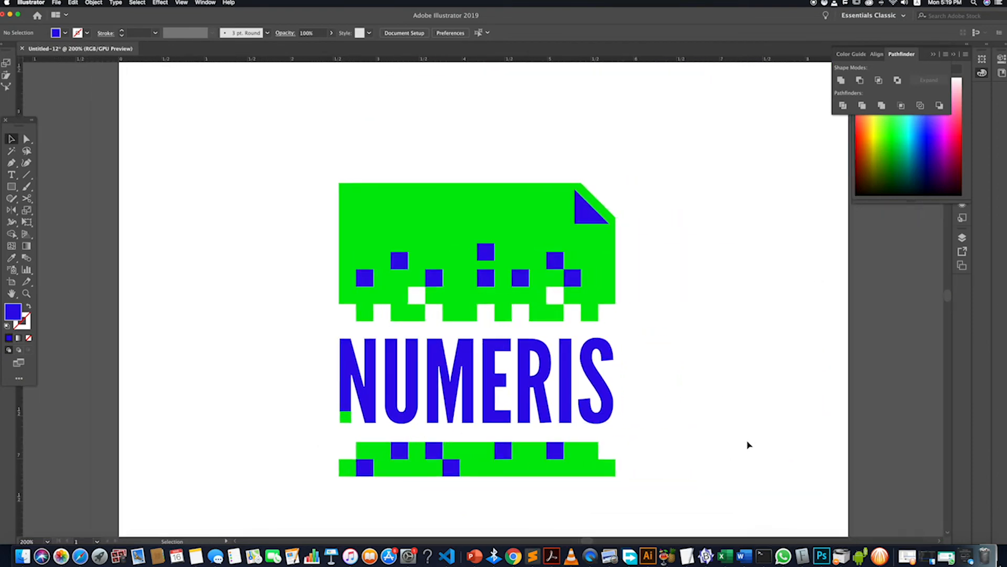
scroll(747, 444, "right", 2)
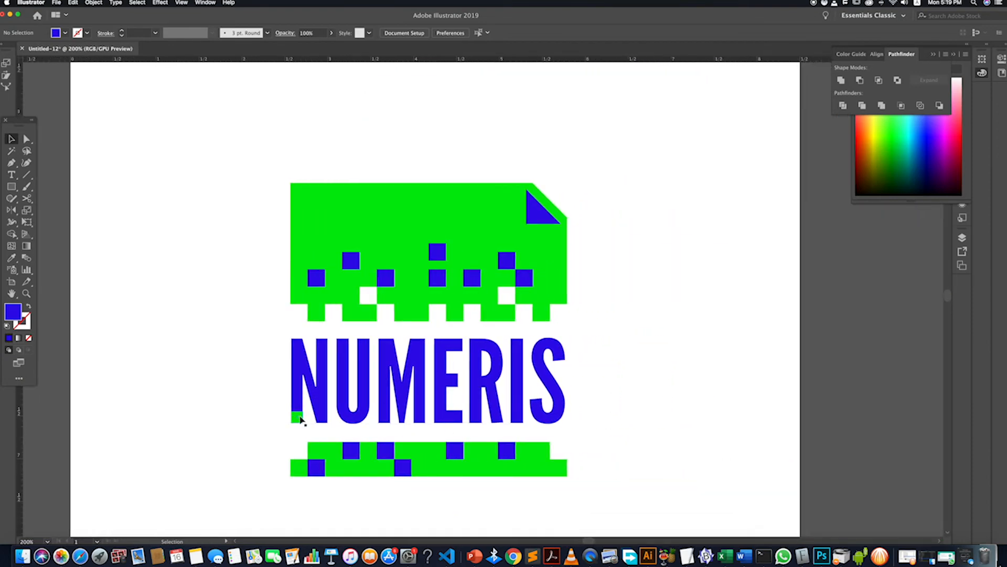
Try moving the green square from the N's foot to the top of the U's left stem, aligned with its corner.
left_click_drag(298, 418, 357, 350)
scroll(344, 348, "up", 8)
key("Up")
left_click_drag(306, 308, 306, 299)
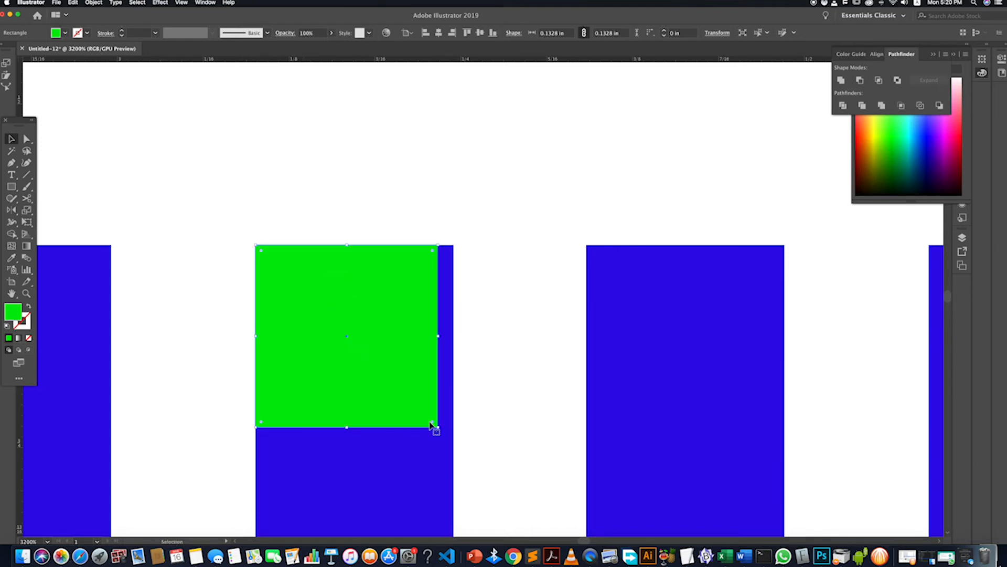
scroll(436, 427, "down", 7)
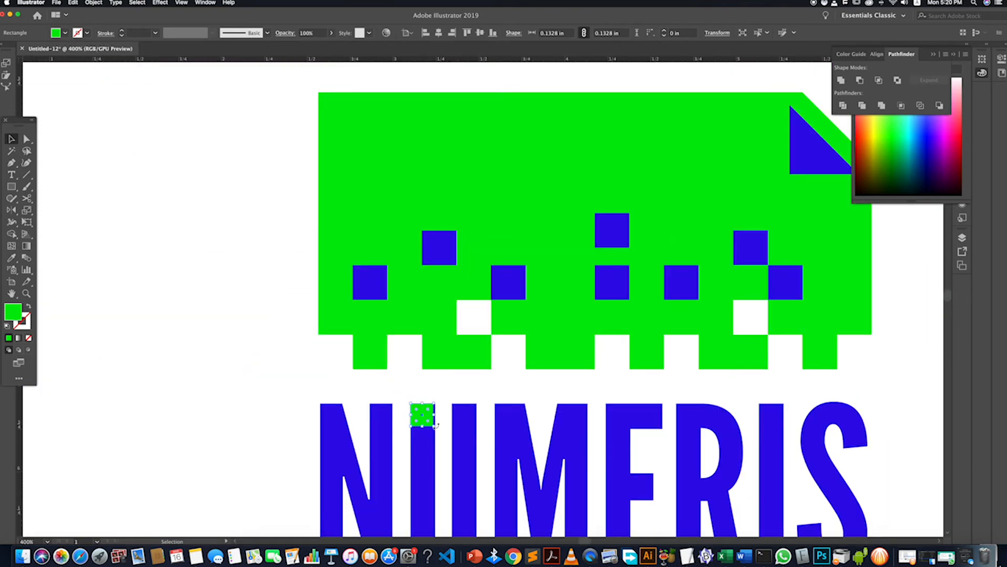
left_click(175, 412)
scroll(288, 423, "down", 3)
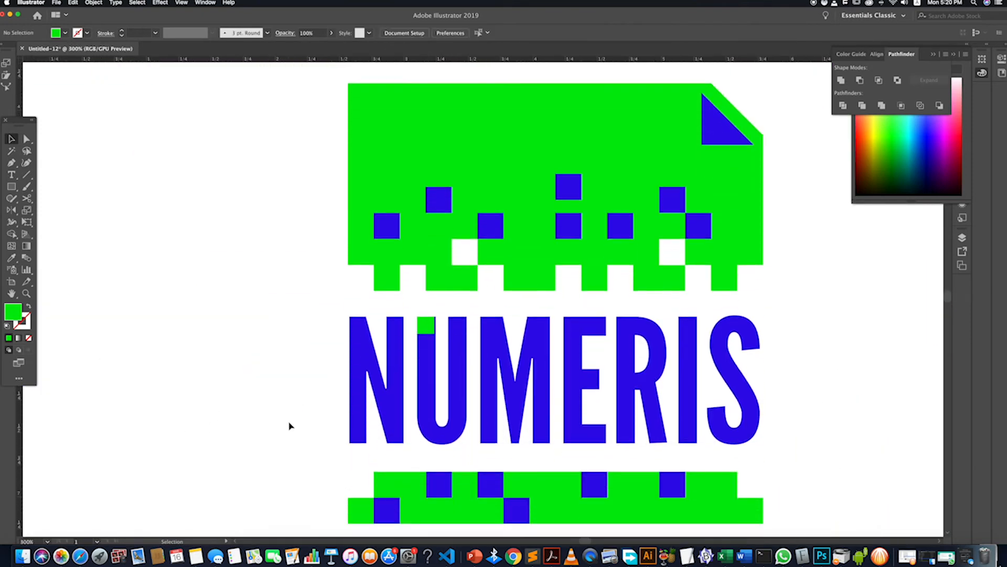
Undo the green square's move to the letter U and clear the selection.
key("super+z")
key("super+z")
key("super+z")
key("super+z")
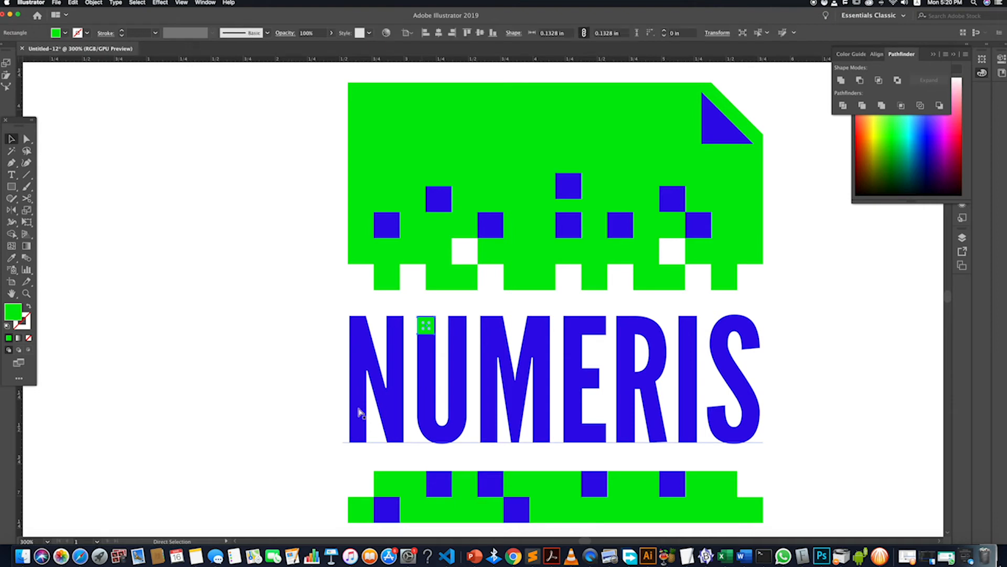
left_click(249, 441)
scroll(368, 426, "right", 3)
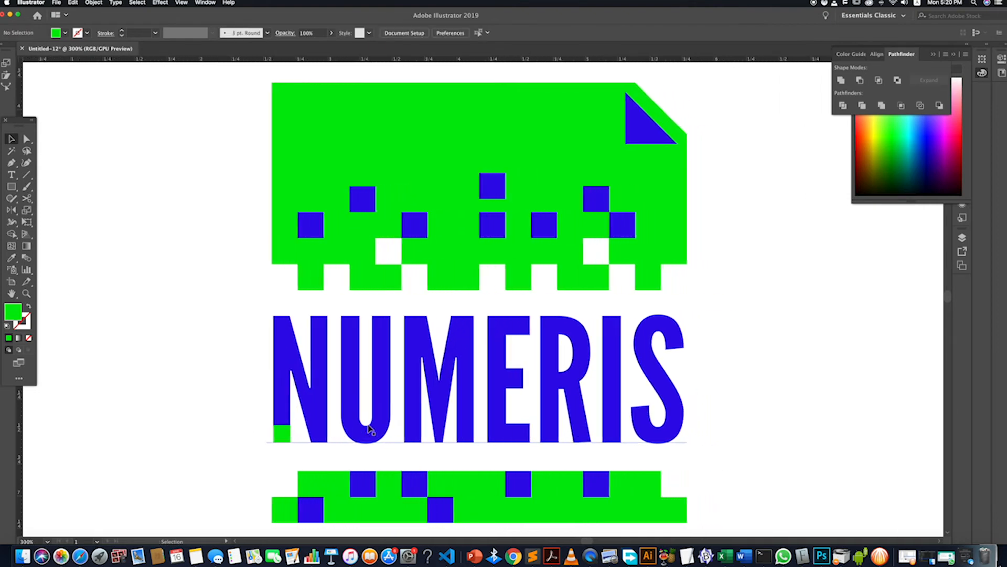
left_click(756, 409)
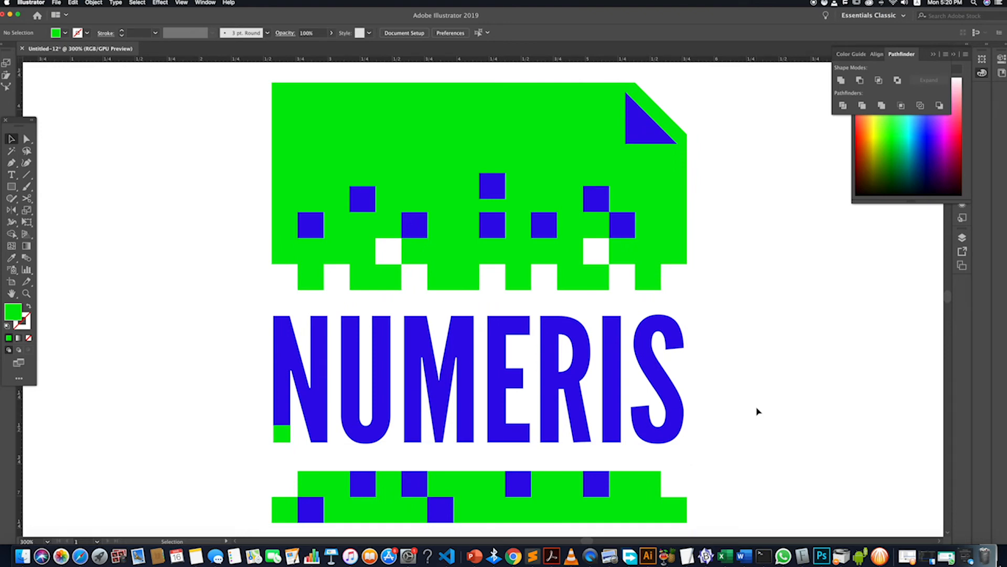
Copy the green square from the N's foot to the upper terminal of the S and shift it toward the outer edge.
left_click_drag(292, 437, 703, 356)
scroll(678, 345, "up", 2)
scroll(677, 346, "up", 6)
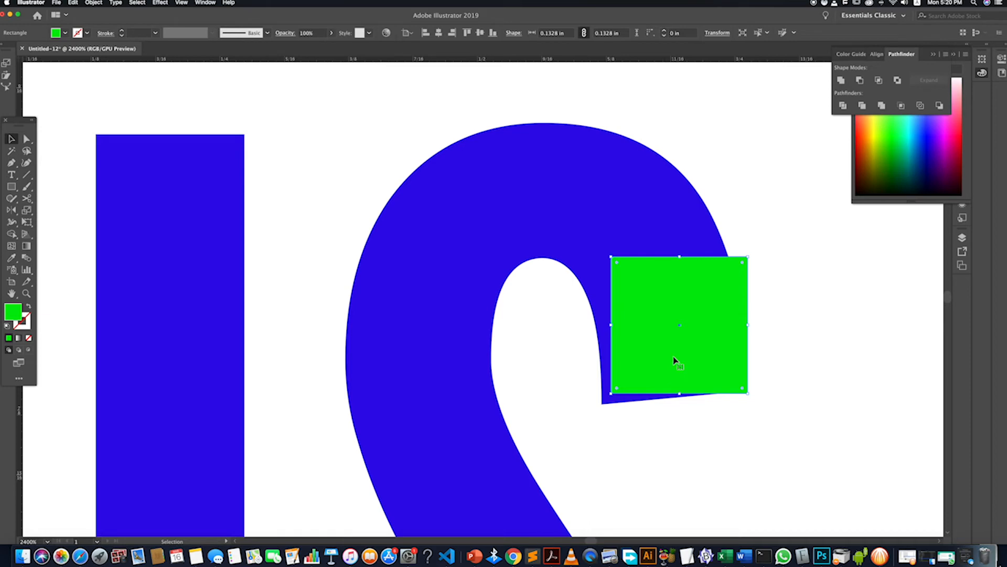
left_click_drag(675, 361, 760, 318)
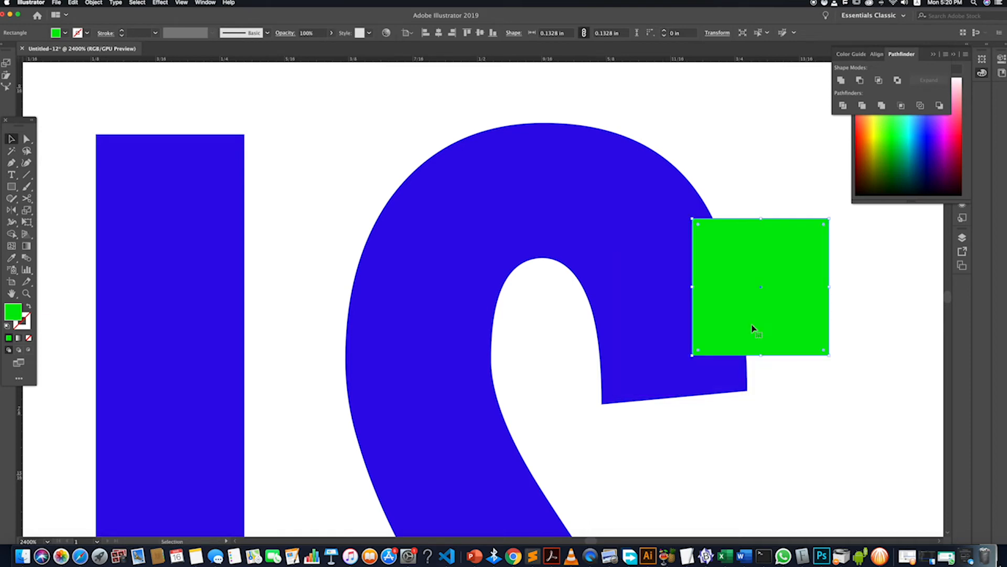
Draw a closed four-sided green shape with the Pen tool over the S's upper terminal, and move the copied square clear of the letter.
left_click(11, 163)
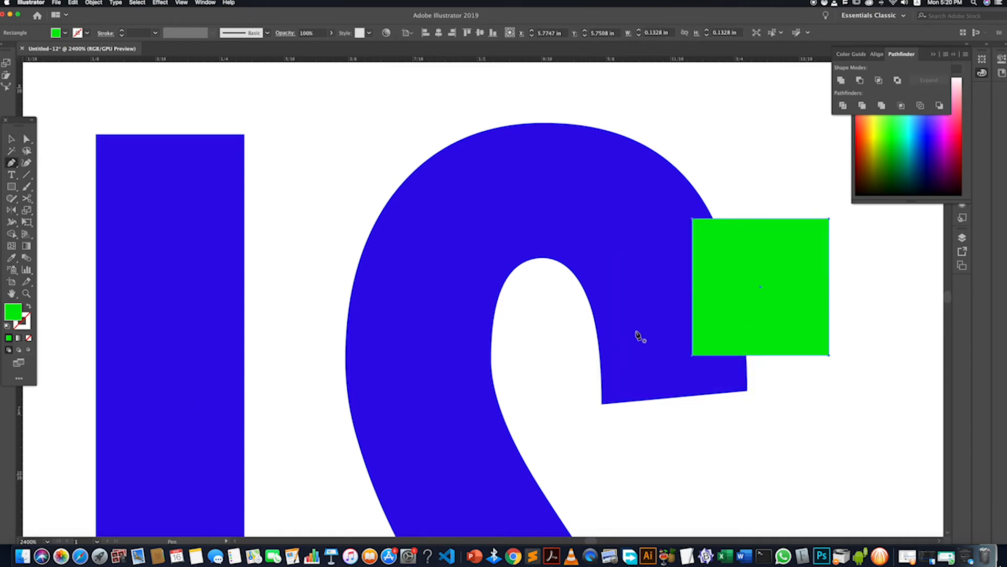
left_click(748, 392)
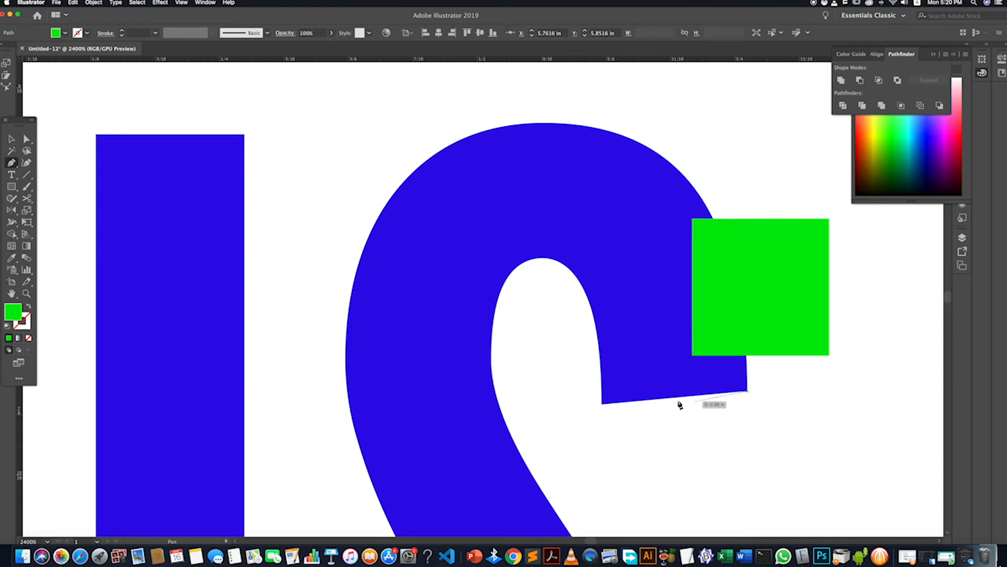
left_click(602, 404)
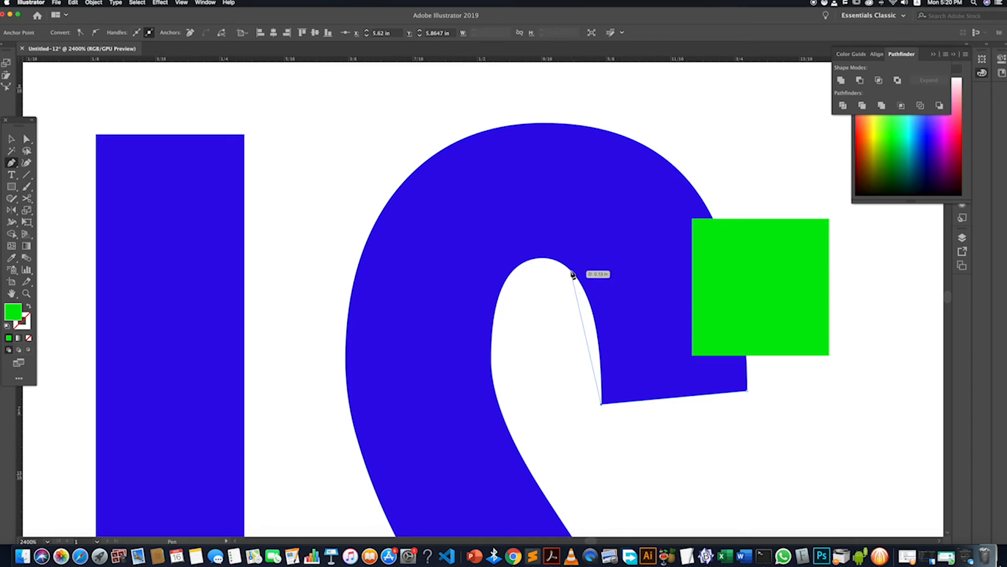
left_click(572, 272)
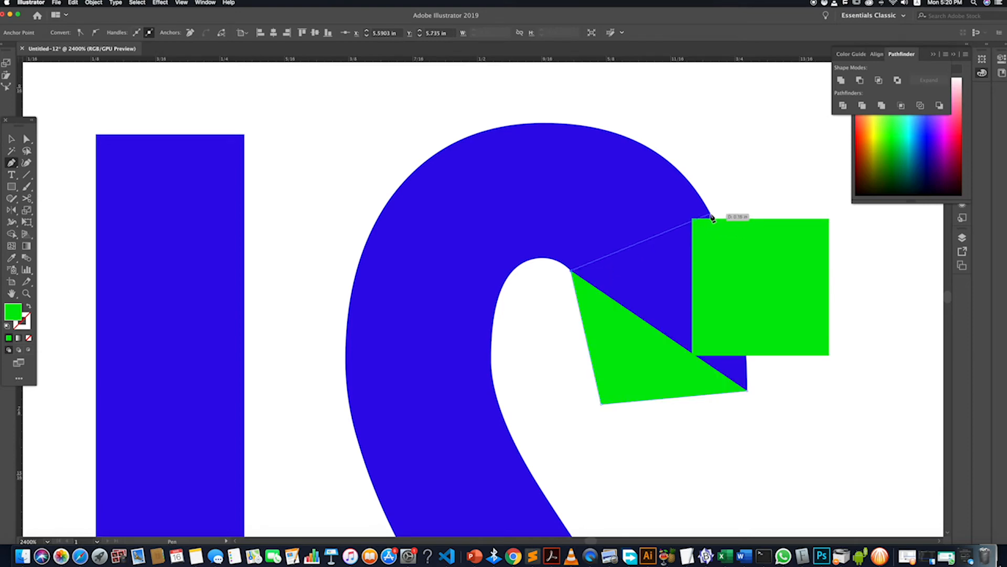
left_click(712, 217)
left_click(747, 391)
left_click(26, 138)
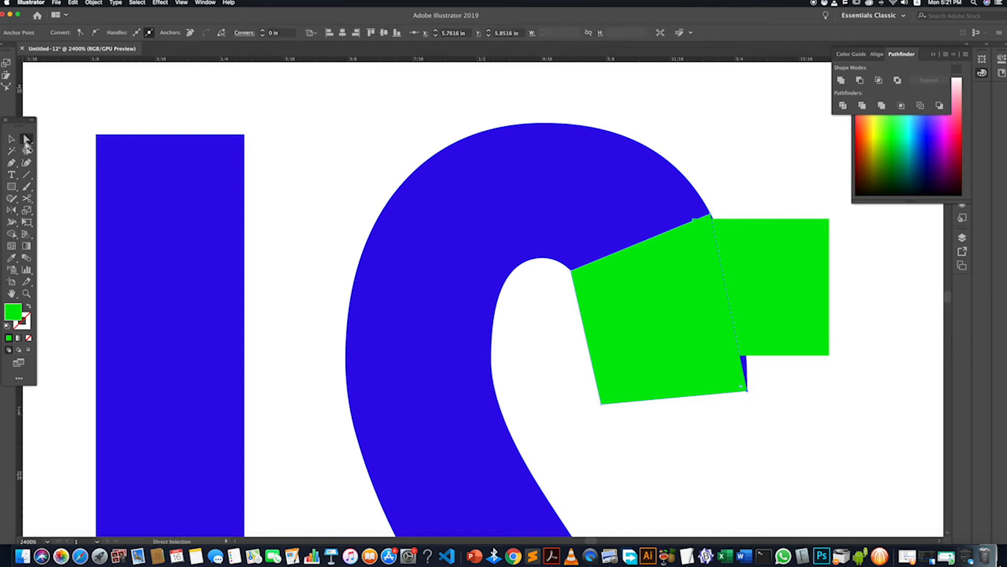
left_click_drag(770, 286, 866, 266)
Curve the outer and inner edges of the green four-sided shape to follow the outline of the S.
left_click(717, 307)
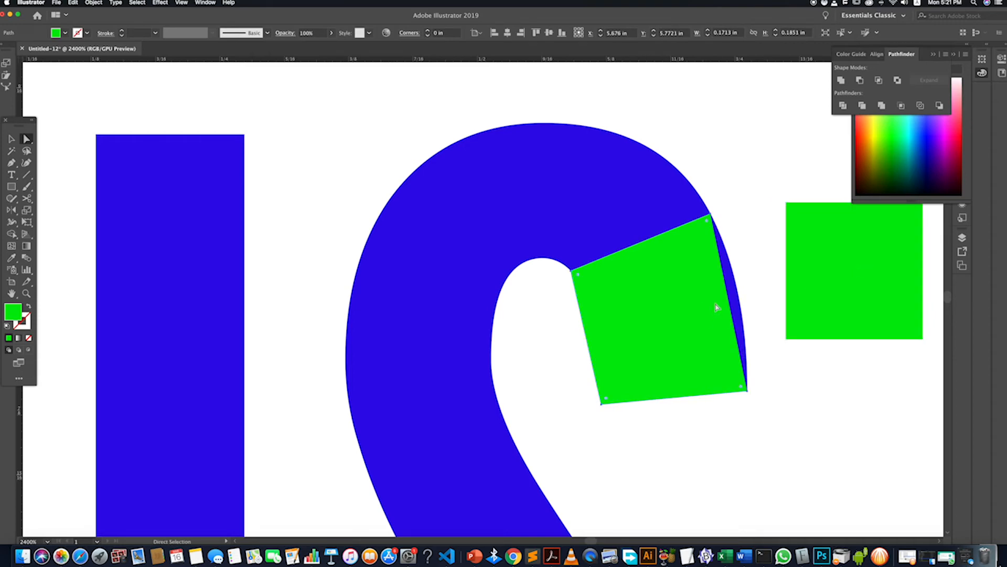
left_click(16, 166)
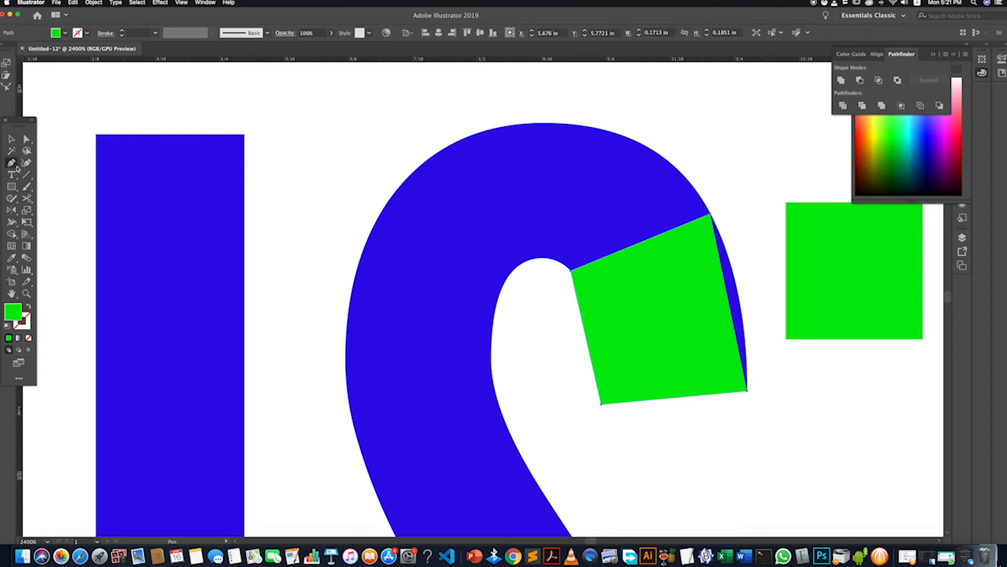
left_click(17, 167)
left_click(69, 198)
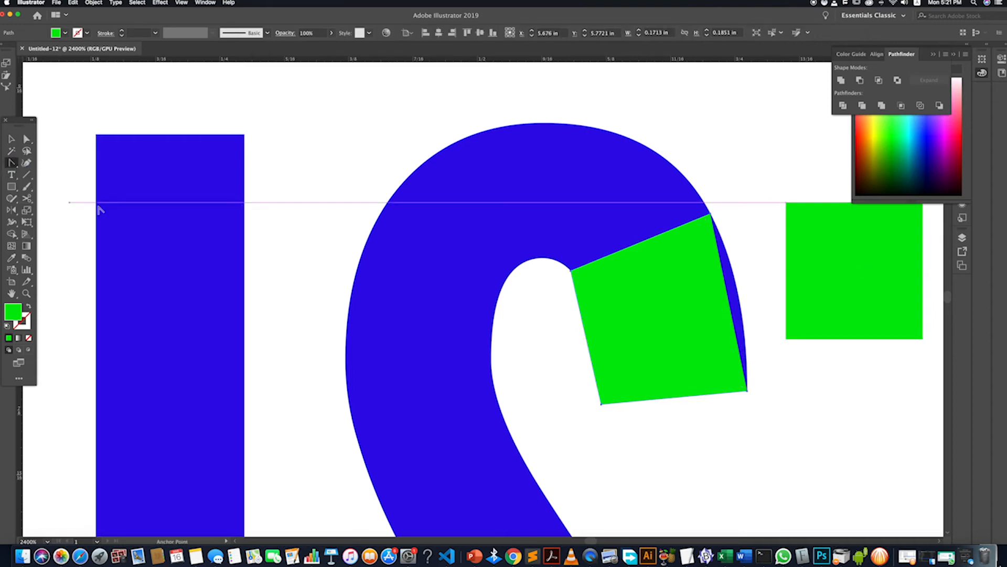
mouse_move(733, 309)
left_mouse_down()
mouse_move(751, 299)
mouse_move(741, 302)
left_mouse_up()
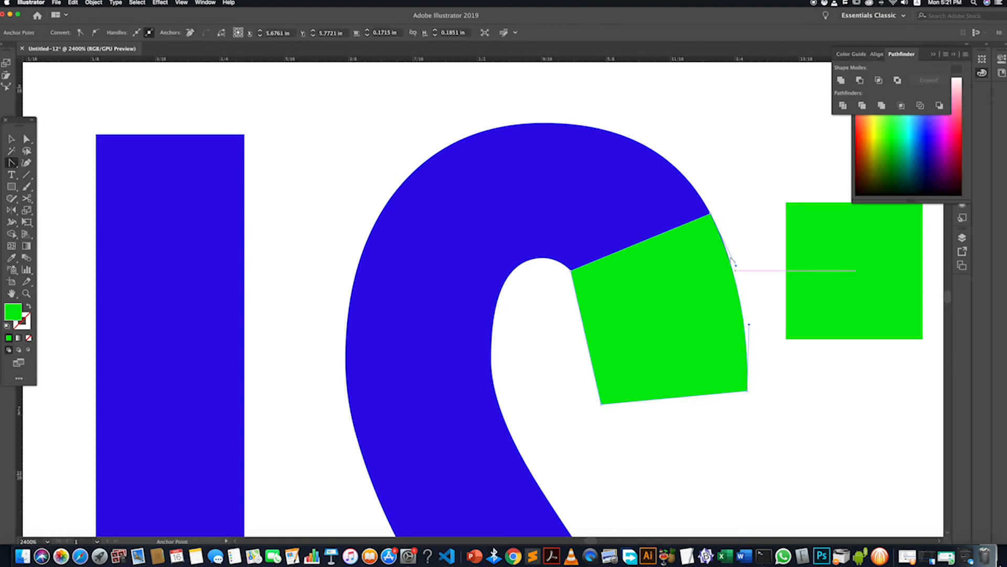
left_click_drag(738, 265, 736, 262)
left_click(586, 336)
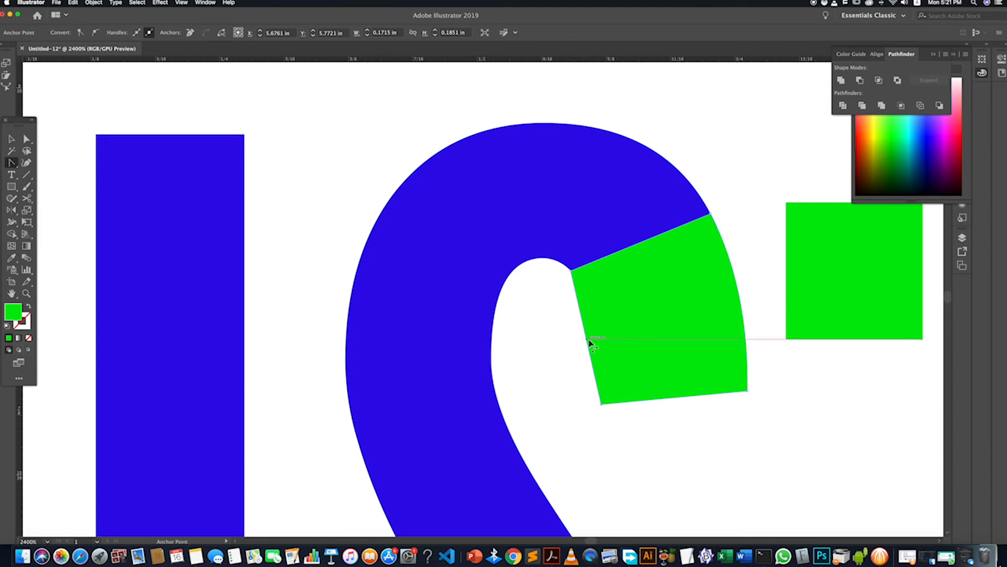
left_click_drag(591, 341, 591, 296)
Examine how closely the green shape's edges and lower outer corner match the terminal of the S.
left_click(11, 139)
left_click(349, 99)
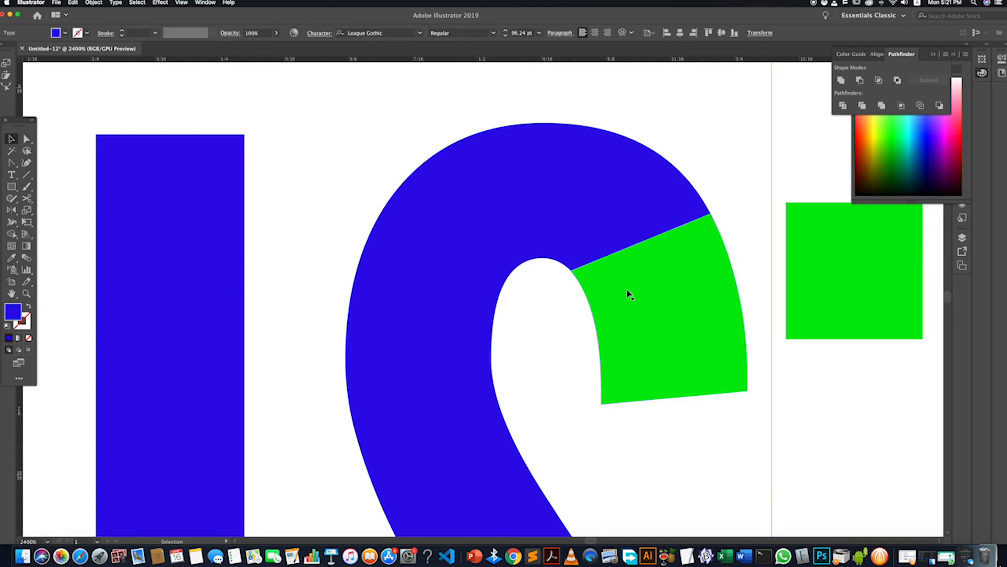
scroll(630, 294, "down", 5)
left_click(698, 368)
scroll(654, 322, "up", 3)
scroll(655, 325, "up", 2)
scroll(656, 284, "up", 2)
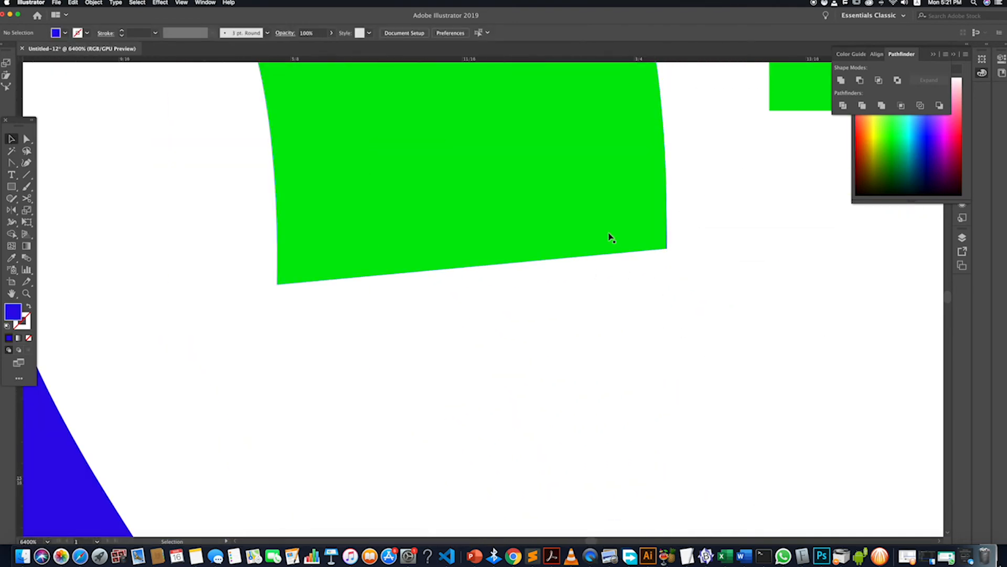
scroll(629, 247, "down", 4)
left_click(589, 233)
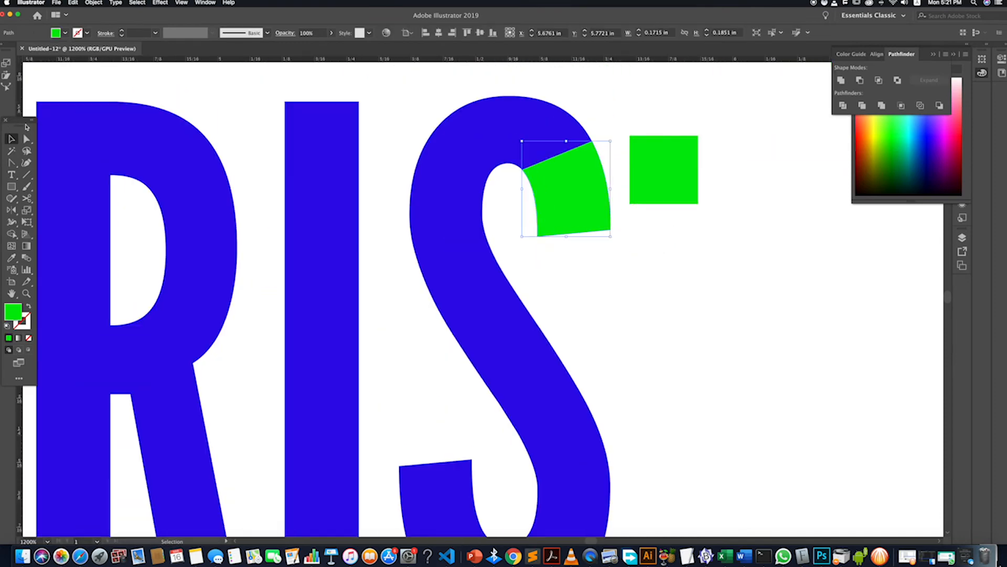
left_click(26, 138)
scroll(612, 225, "up", 5)
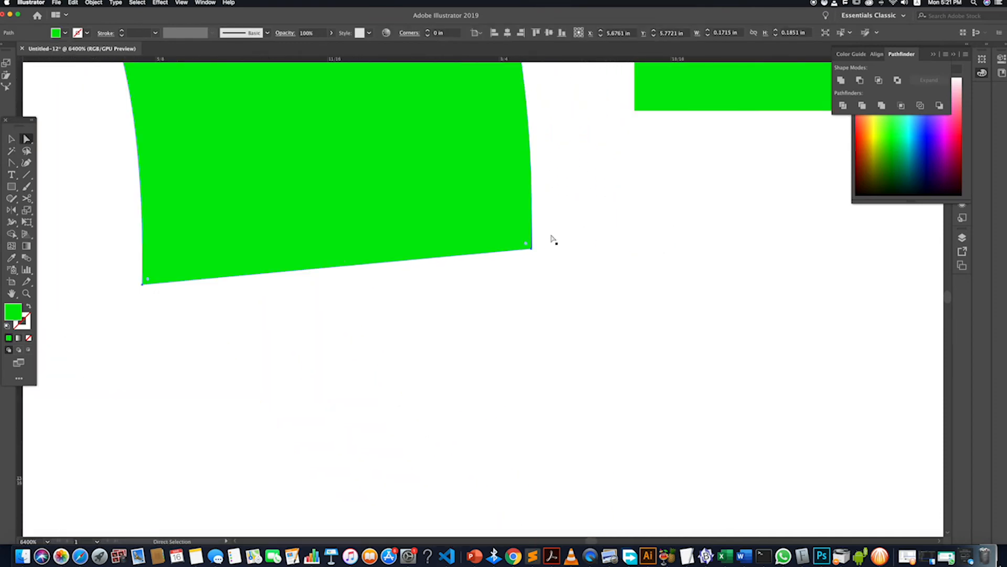
scroll(560, 240, "up", 2)
left_click_drag(461, 219, 466, 219)
scroll(470, 228, "down", 2)
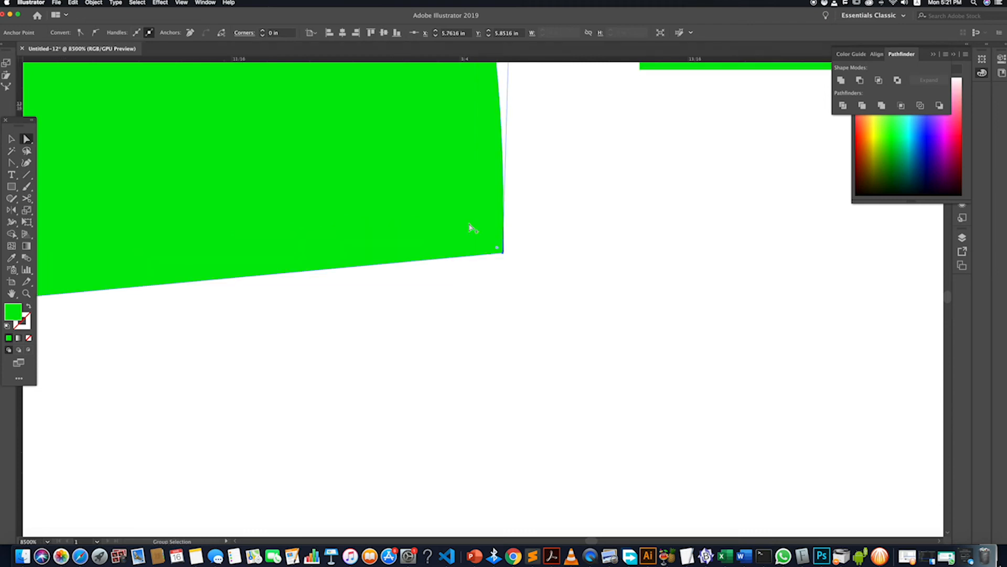
scroll(507, 256, "up", 5)
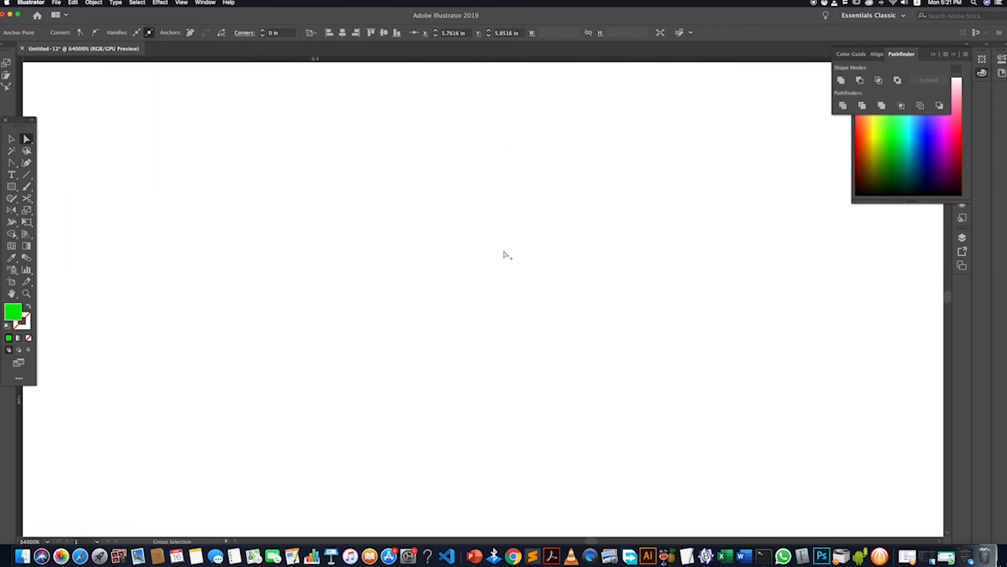
scroll(505, 255, "down", 6)
Convert the NUMERIS text to outlines and clear the selection.
left_click(11, 138)
left_click(449, 236)
left_click(526, 315)
scroll(404, 314, "down", 1)
scroll(404, 313, "down", 6)
right_click(361, 308)
left_click(400, 363)
left_click(454, 329)
Draw a blue rectangle about 0.026 by 0.039 in over the lower outer corner of the S's green terminal.
scroll(421, 299, "up", 6)
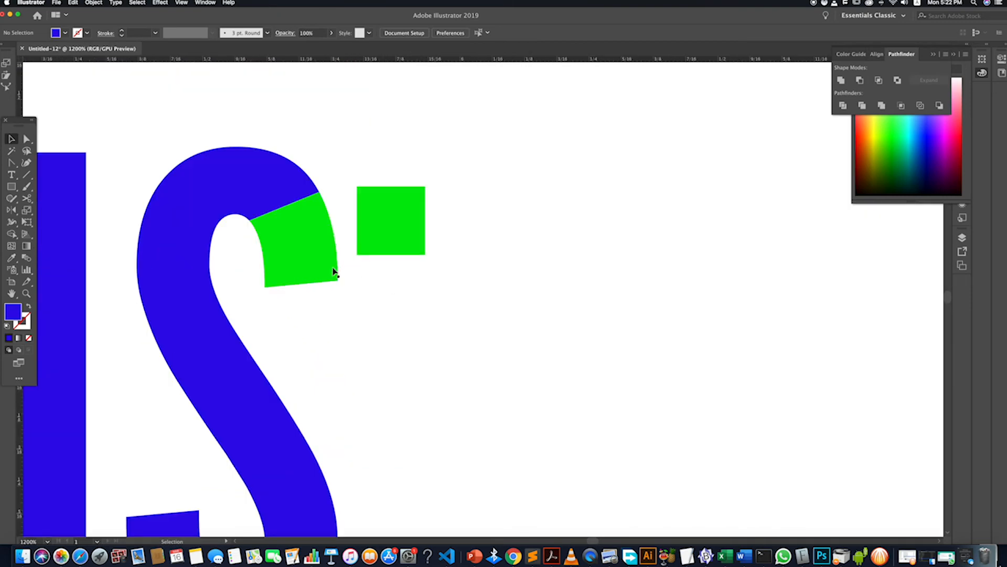
left_click(311, 195)
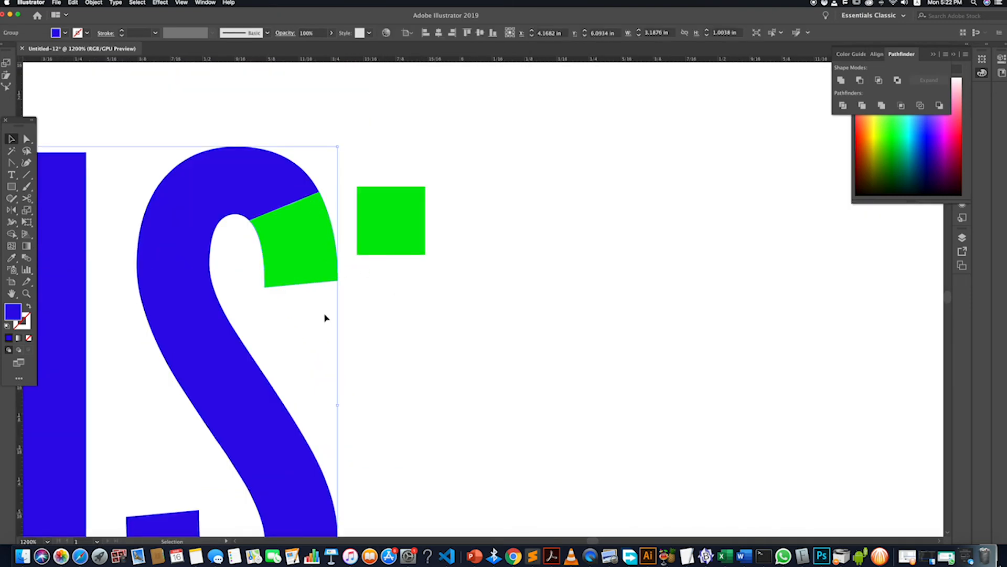
key("m")
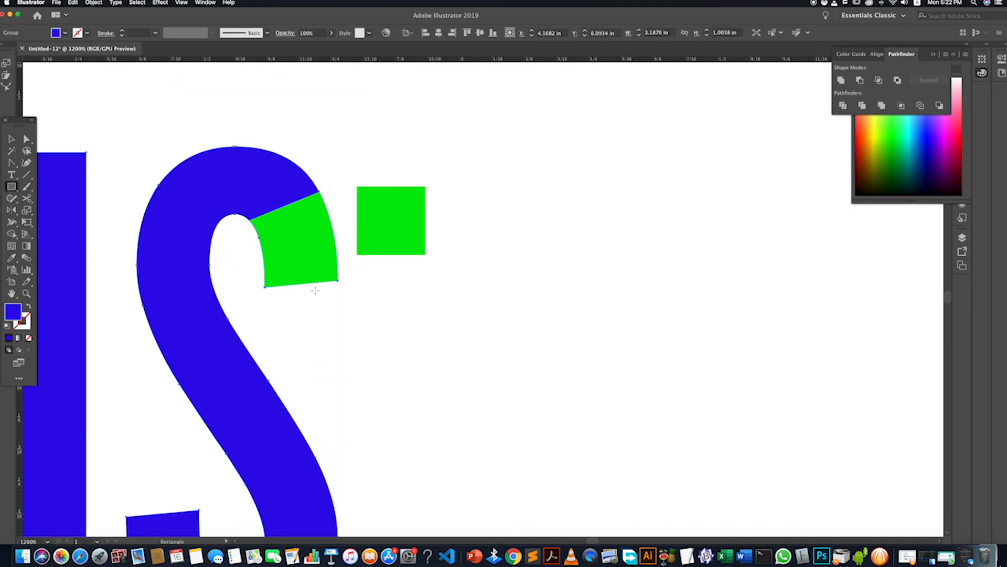
mouse_move(259, 283)
left_mouse_down()
mouse_move(364, 293)
mouse_move(340, 302)
left_mouse_up()
key("super+z")
left_click_drag(339, 267, 329, 287)
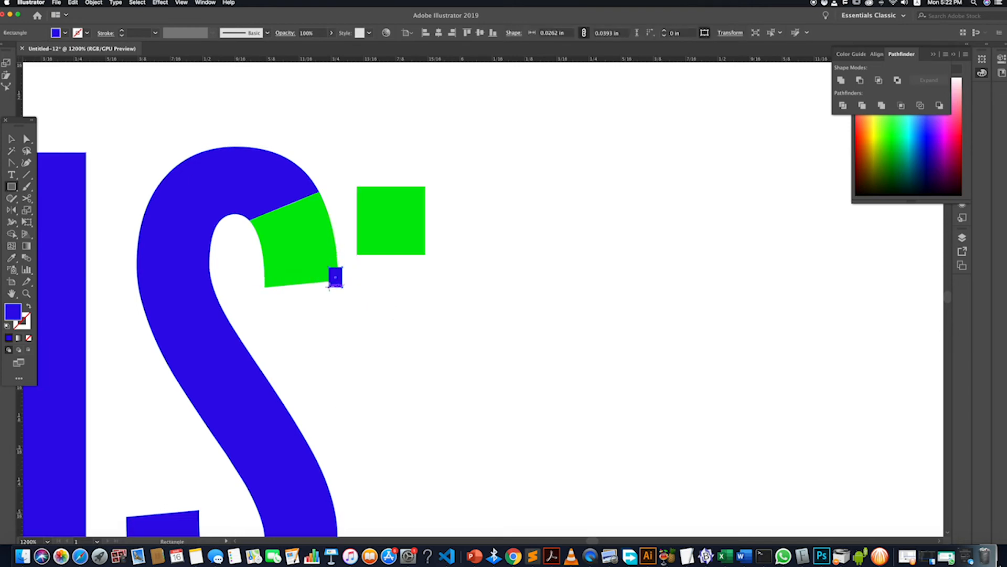
key("v")
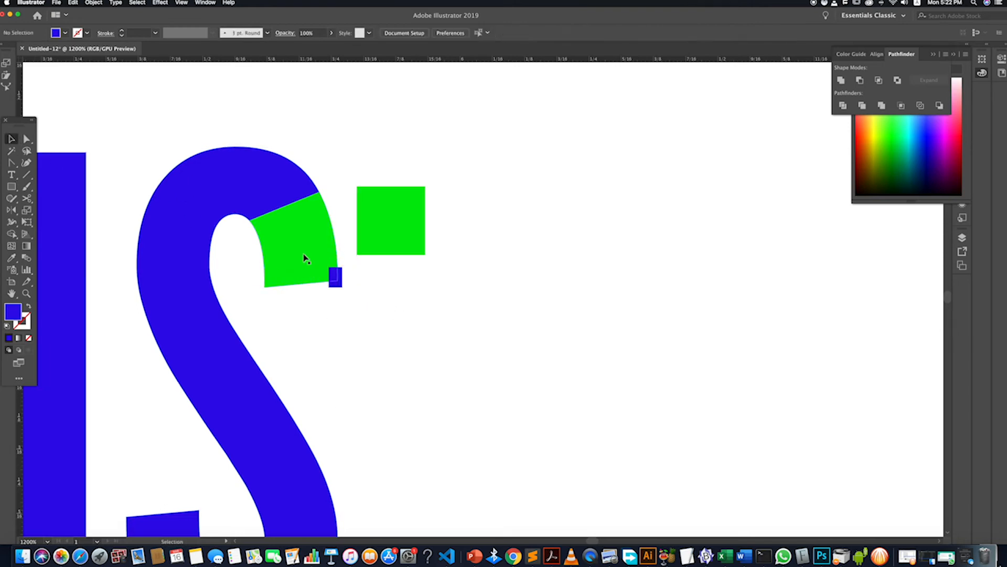
Bring the curved green shape on the S to the front and deselect it.
left_click(296, 242)
right_click(296, 241)
mouse_move(325, 362)
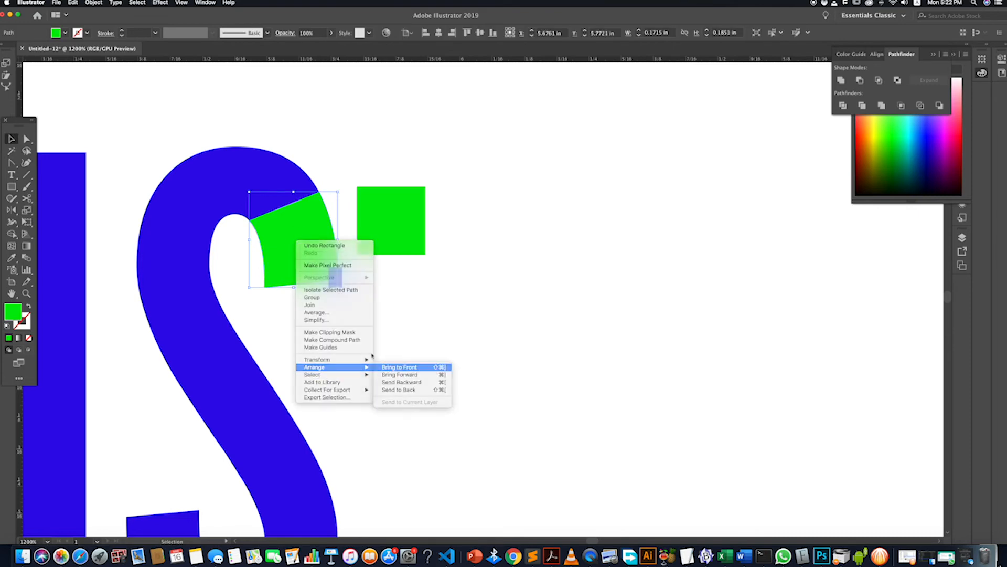
left_click(399, 362)
left_click(351, 308)
Ungroup the outlined NUMERIS letters and clear the selection.
left_click(340, 285)
left_click(243, 185, "shift")
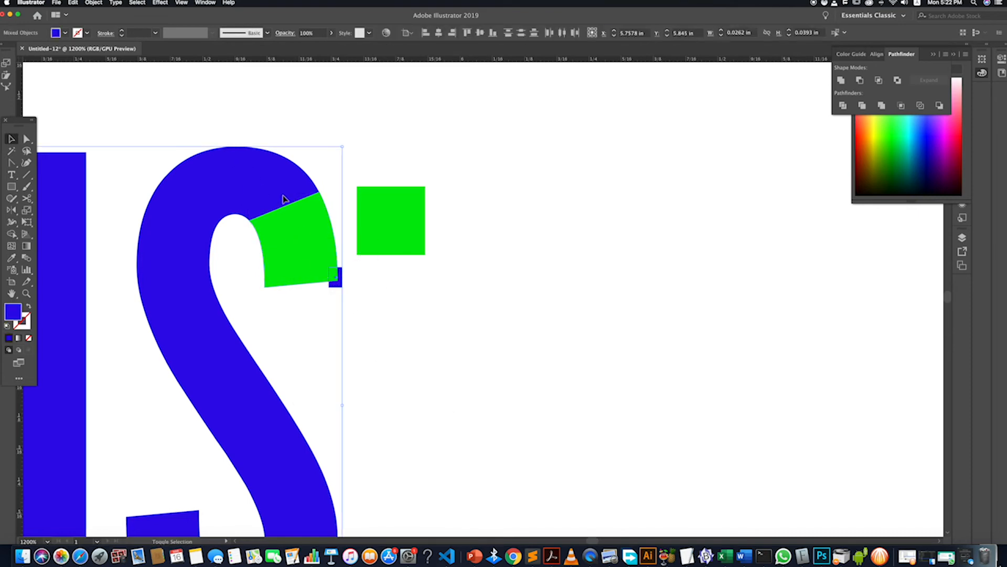
scroll(557, 58, "down", 5)
left_click(548, 150)
right_click(509, 134)
left_click(560, 97)
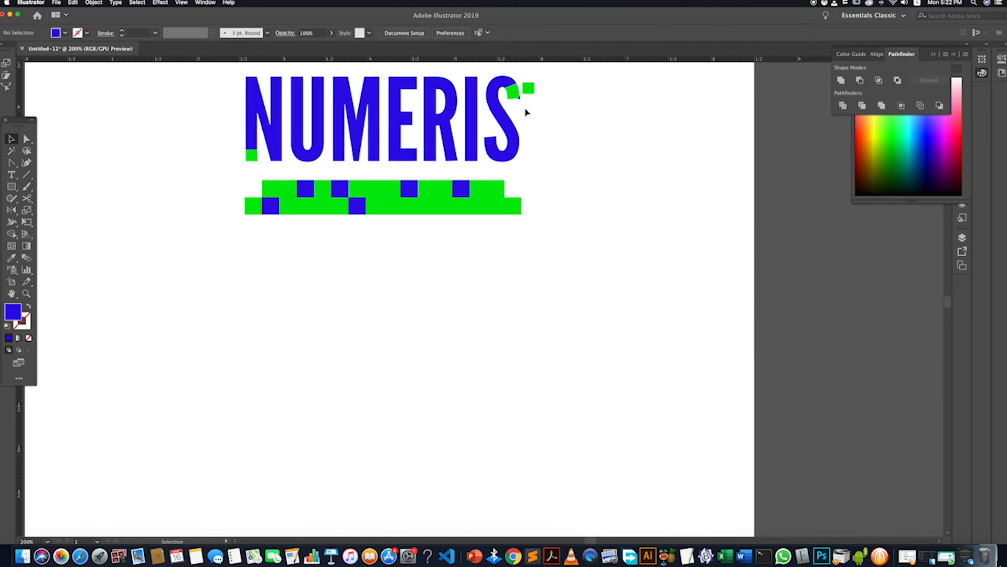
scroll(518, 100, "up", 2)
left_click(502, 93)
left_click(509, 84, "shift")
left_click(551, 117)
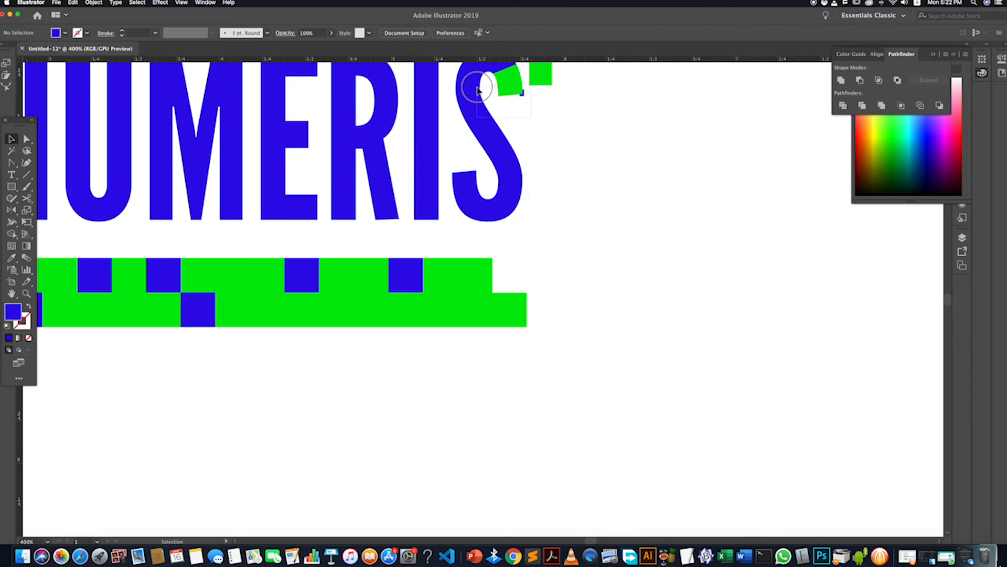
left_click(480, 92)
left_click(509, 86, "shift")
left_click(508, 87, "shift")
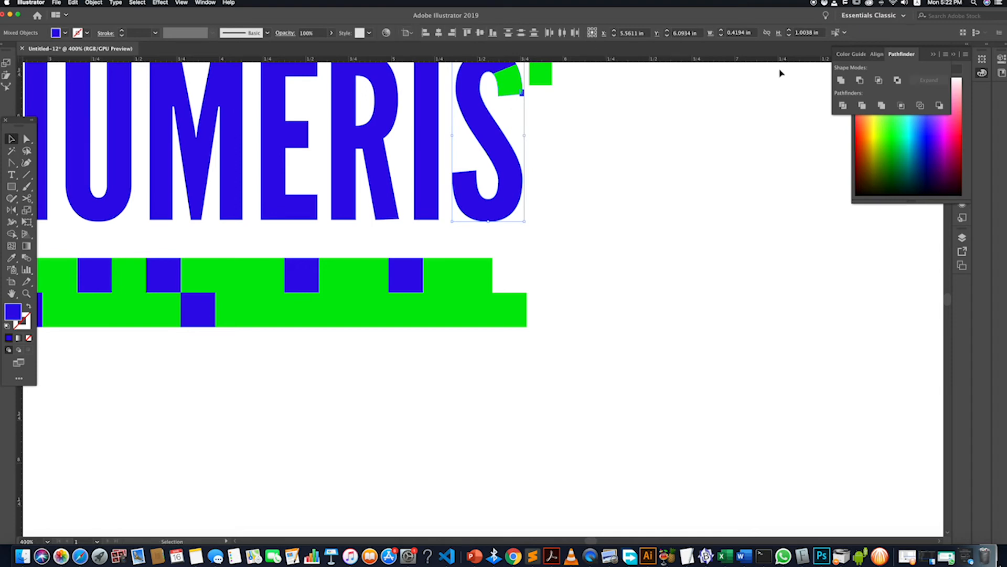
left_click(611, 165)
scroll(550, 182, "down", 2)
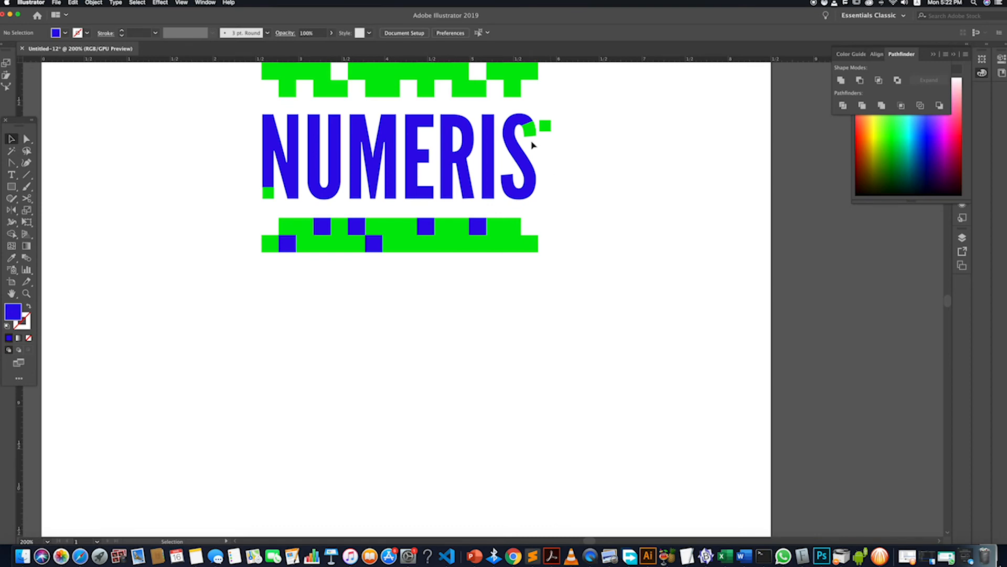
scroll(532, 138, "up", 6)
scroll(518, 121, "down", 3)
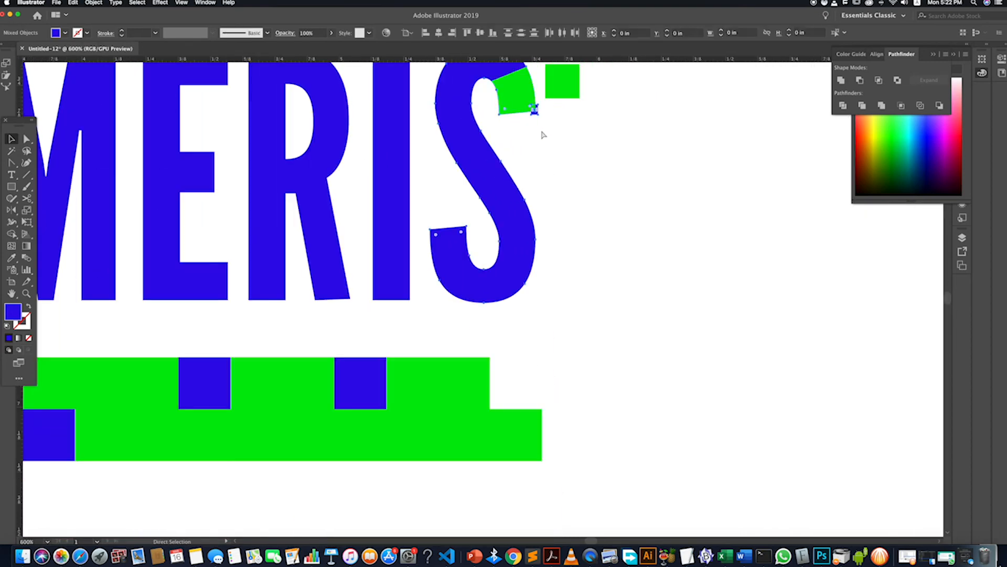
Enlarge the small blue rectangle to about 0.2 by 0.14 in and rotate it to cover the S's terminal behind the green shape.
left_click(534, 110)
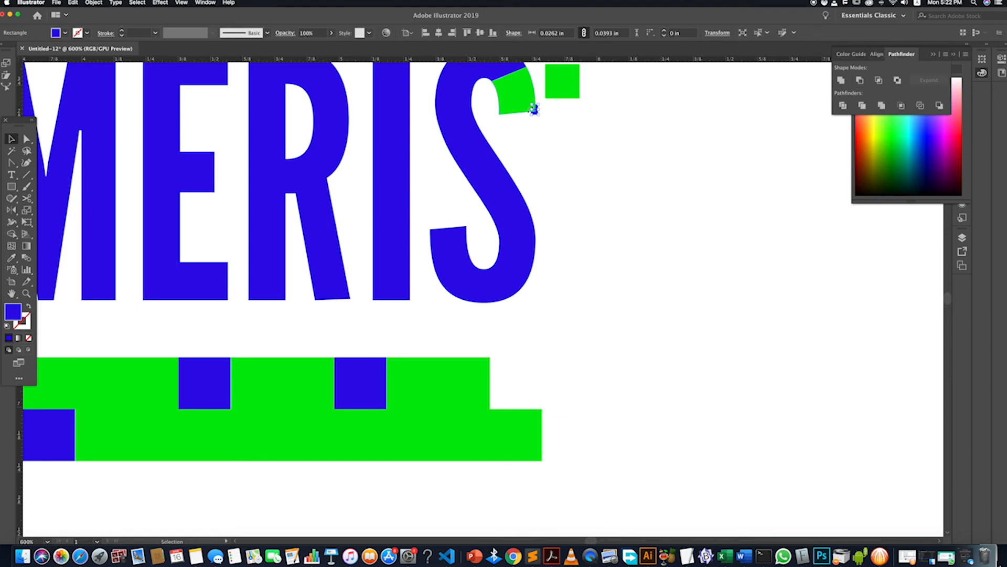
left_click_drag(531, 109, 541, 77)
scroll(541, 106, "up", 2)
key("v")
left_click_drag(452, 104, 462, 106)
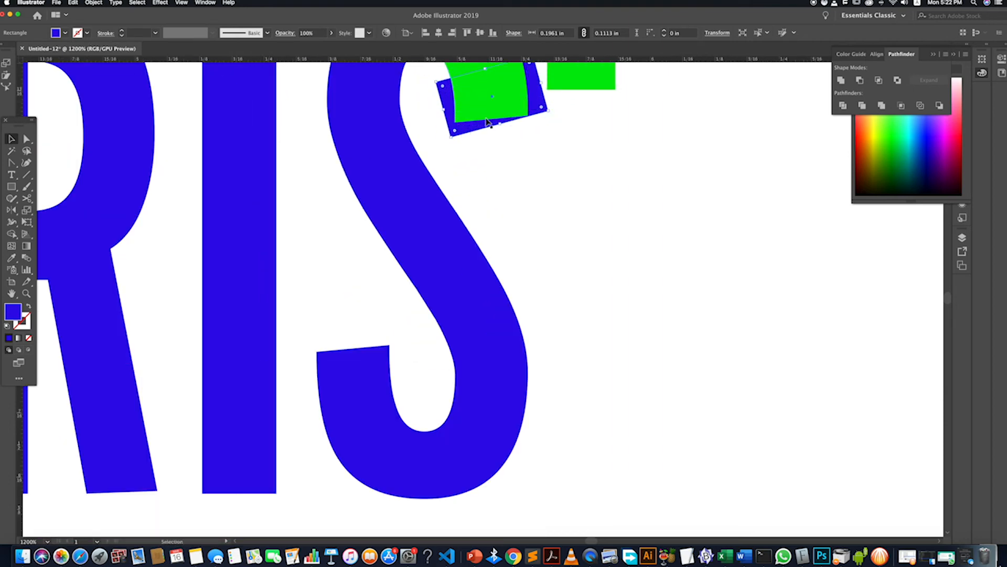
scroll(494, 118, "down", 1)
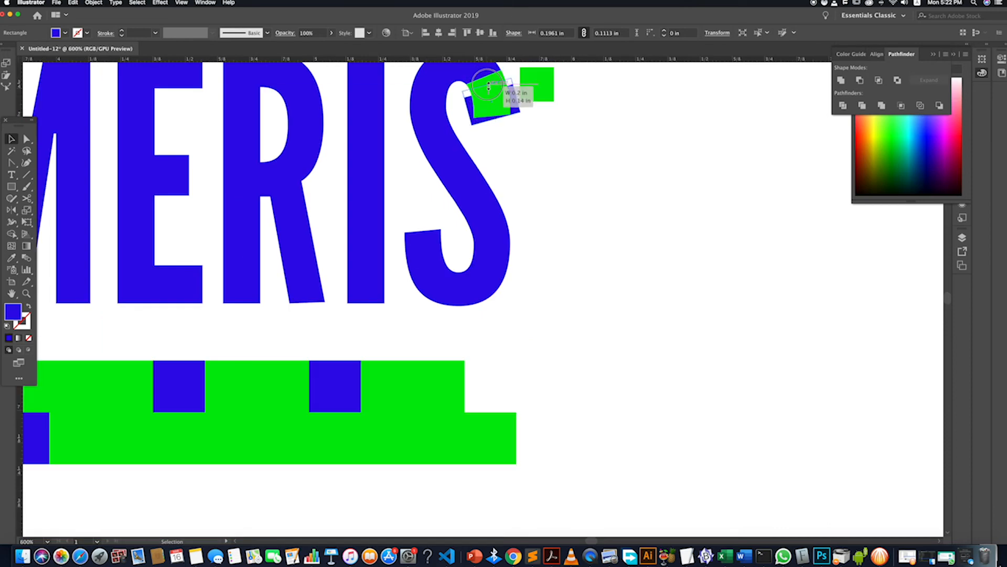
left_click(547, 158)
Subtract the rotated blue rectangle from the S with Minus Front and deselect the result.
left_click(475, 116)
left_click(464, 162, "shift")
left_click(859, 81)
left_click(600, 206)
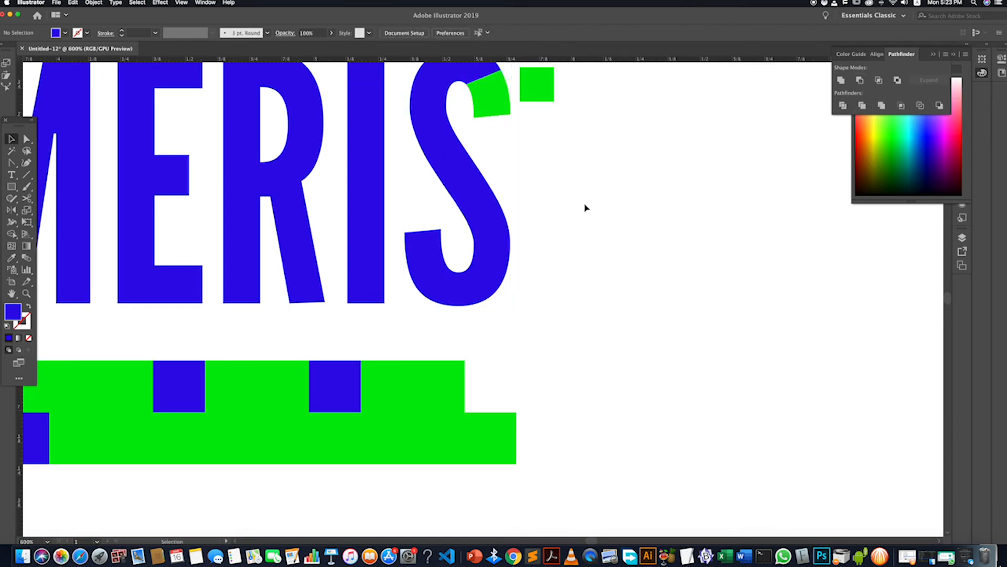
Delete the spare green square beside the S, with the logo viewed at 100%.
key("super+1")
left_click(583, 263)
left_click_drag(544, 183, 634, 239)
key("Delete")
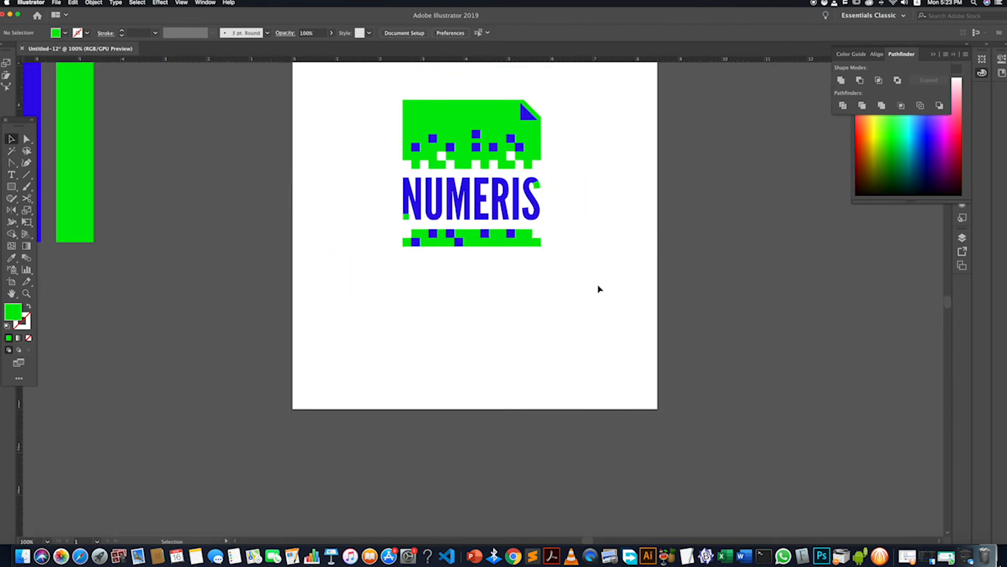
scroll(598, 260, "down", 3)
scroll(590, 265, "right", 2)
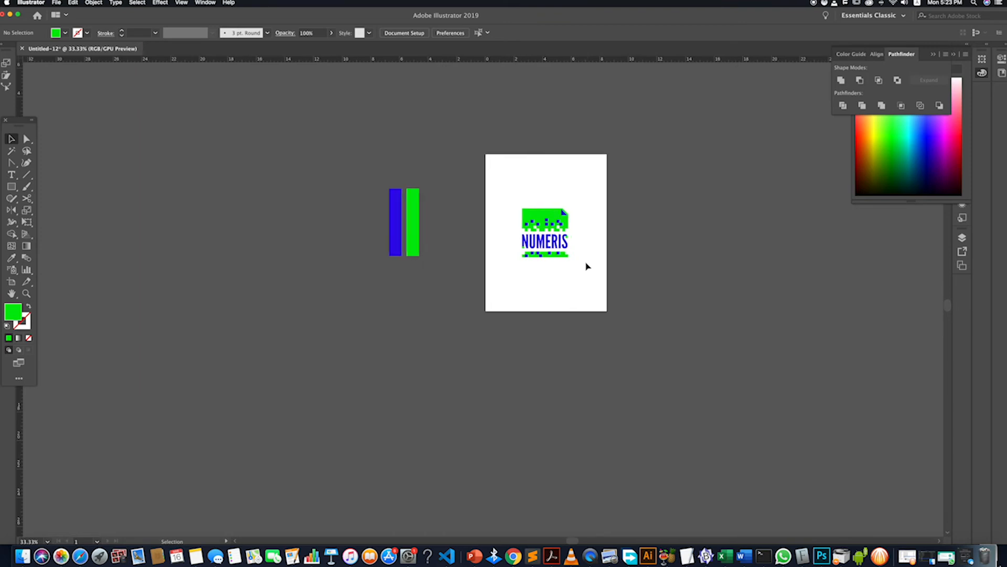
scroll(587, 265, "right", 5)
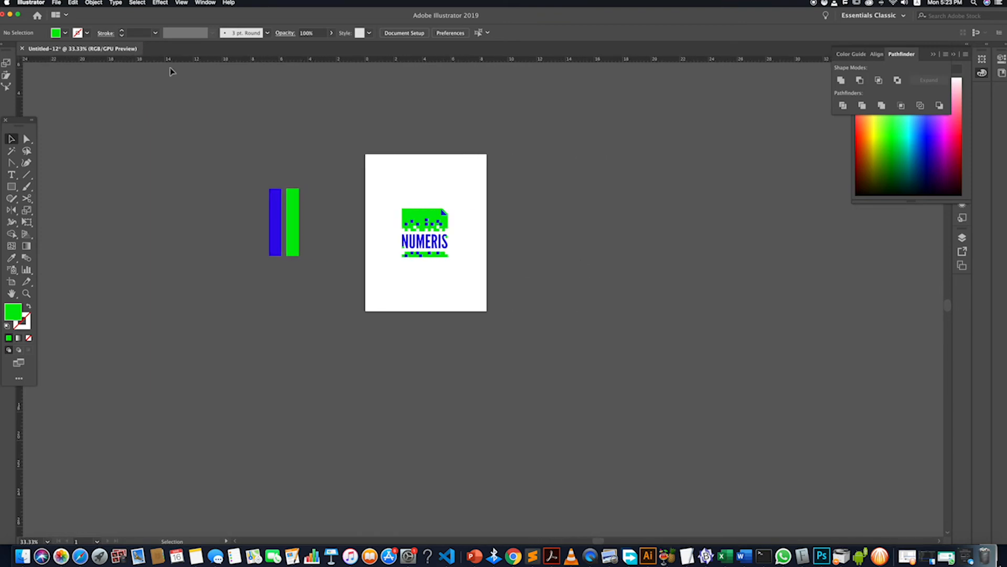
left_click(58, 2)
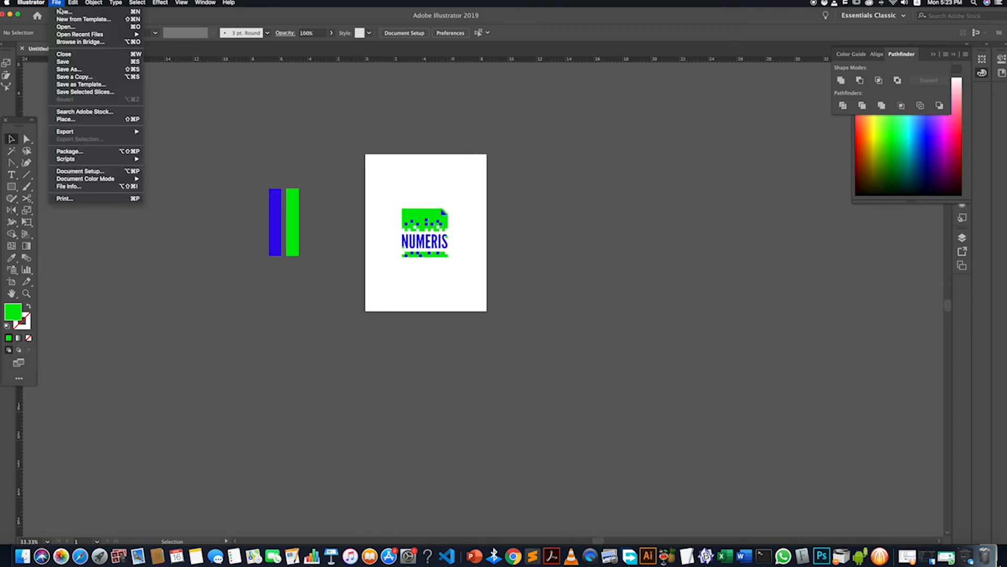
left_click(100, 171)
left_click(551, 397)
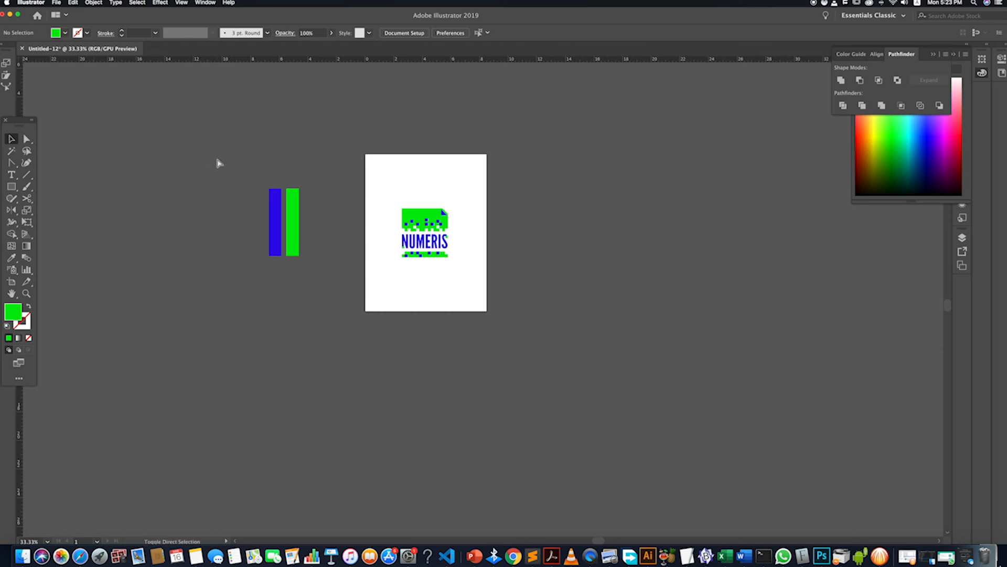
Set the artboard's height to 8.5 in so that it is square.
key("shift+o")
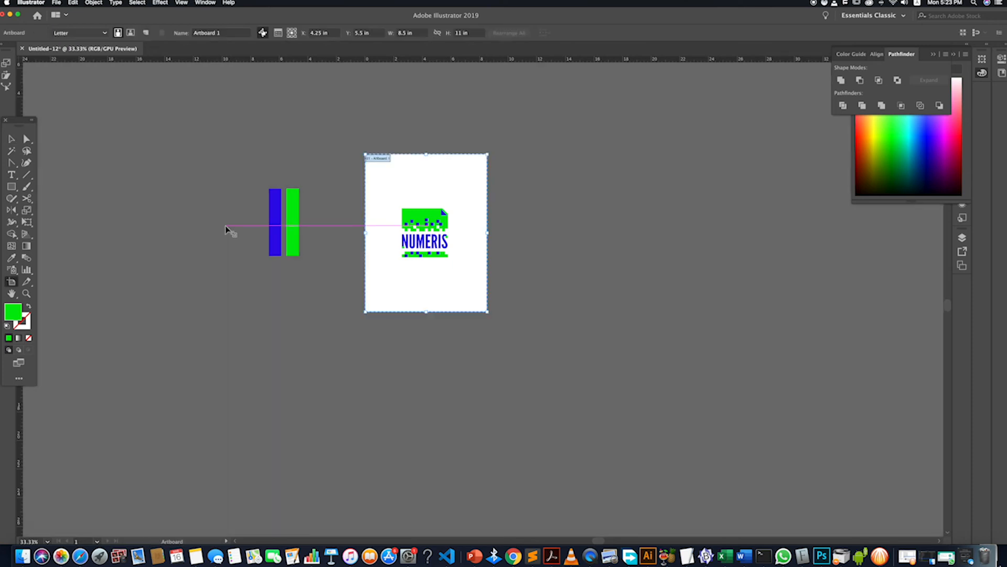
left_click(107, 33)
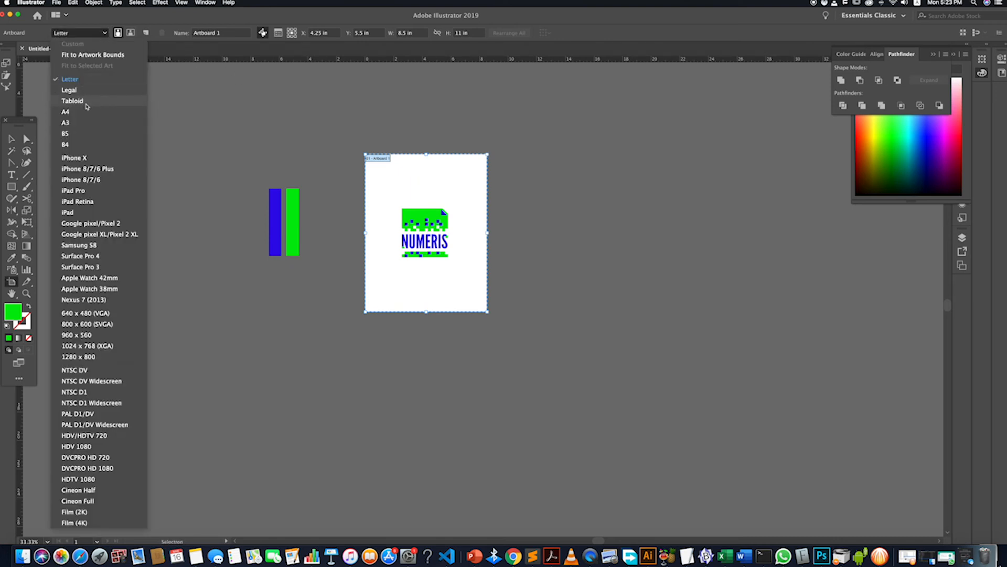
left_click(199, 30)
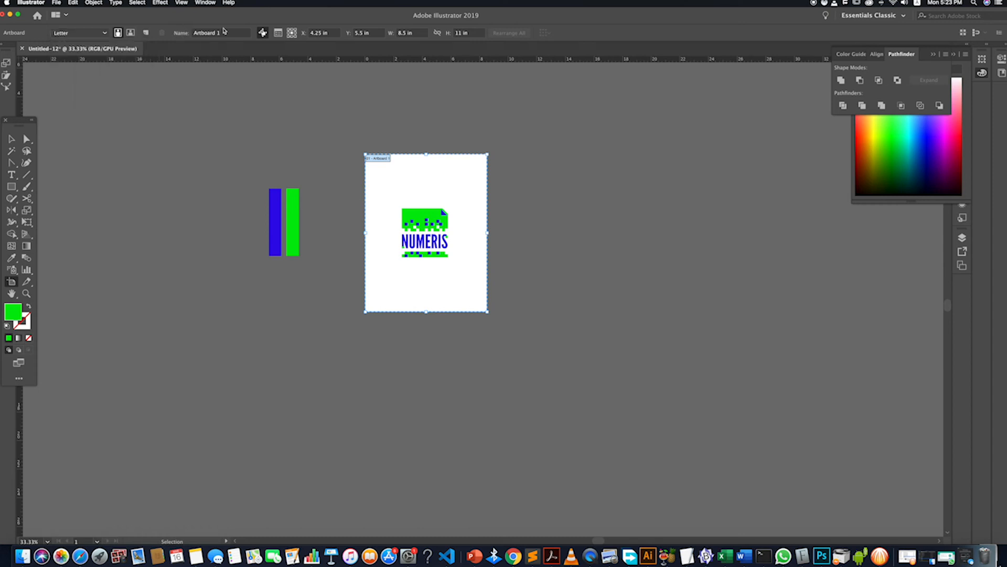
left_click(469, 33)
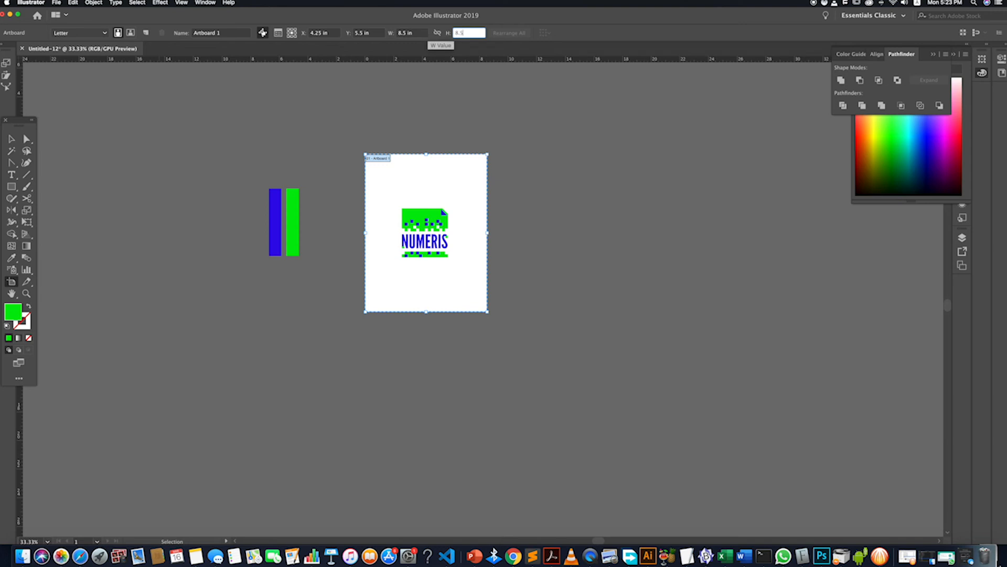
type("8.5")
key("Return")
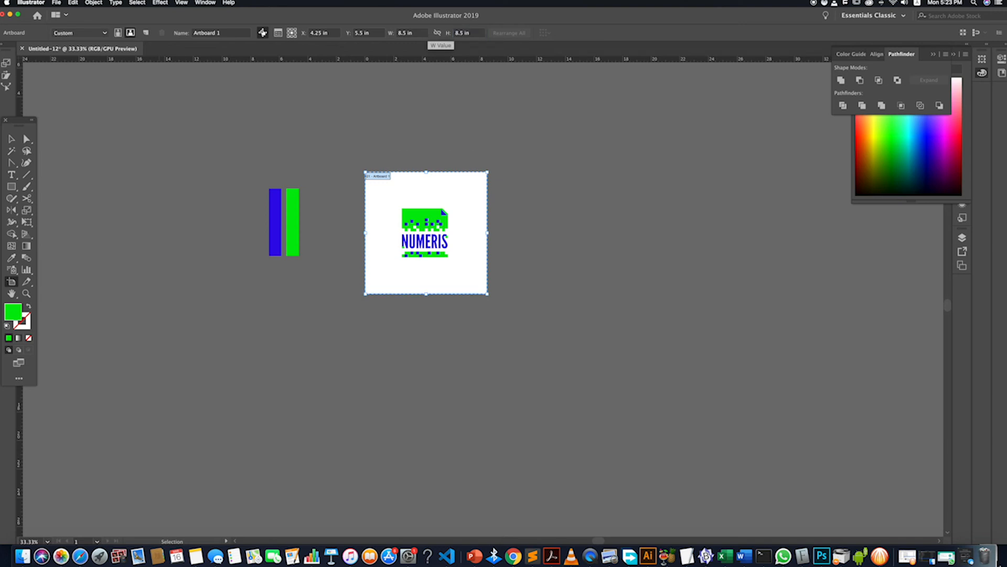
Enlarge the whole logo to about 3.62 by 3.83 in and shift it back toward the artboard's centre.
left_click(13, 137)
left_click(403, 224)
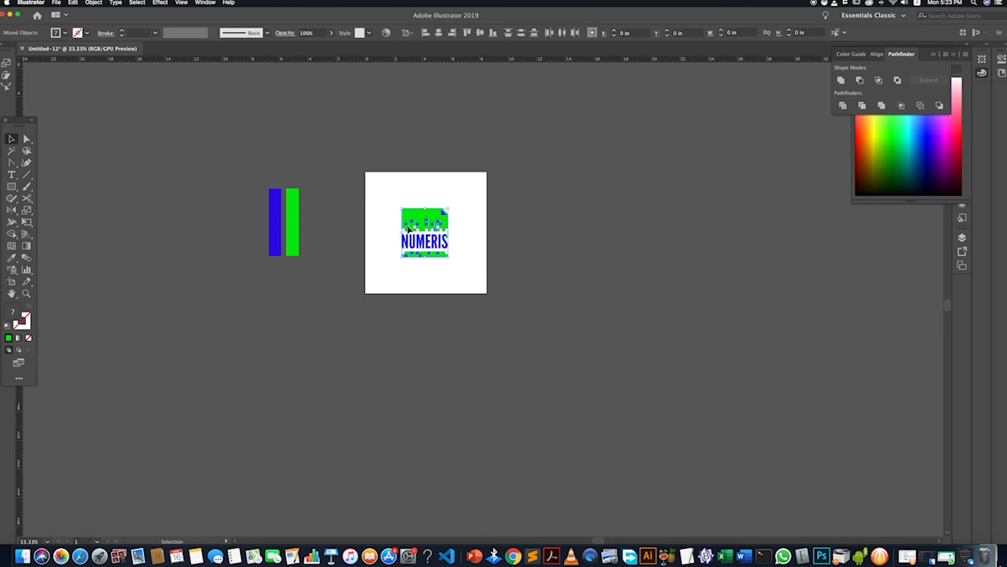
mouse_move(450, 209)
left_mouse_down()
mouse_move(461, 196)
mouse_move(461, 212)
mouse_move(456, 198)
mouse_move(454, 206)
left_mouse_up()
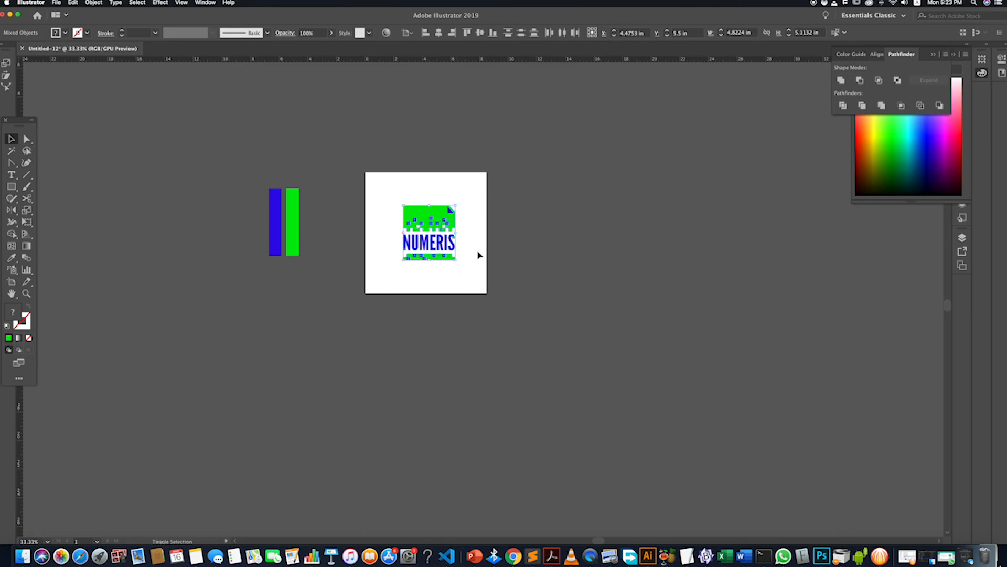
left_click(477, 268)
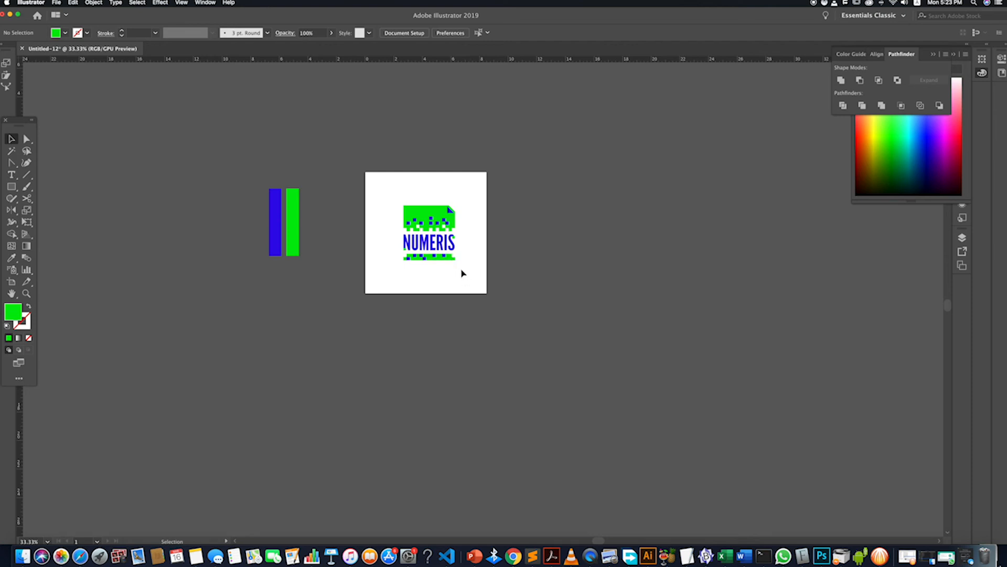
left_click(432, 221)
left_click_drag(430, 221, 422, 221)
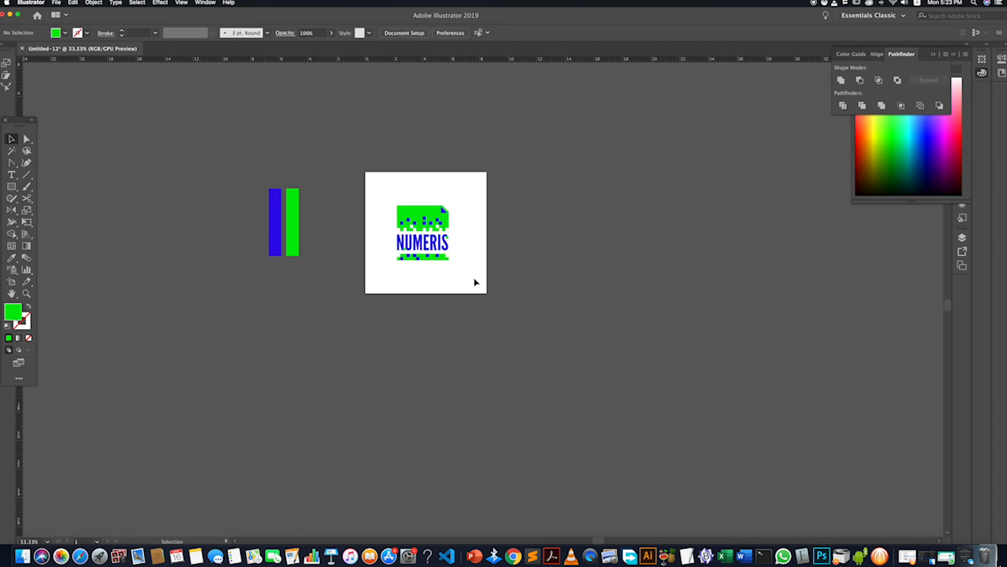
left_click(553, 310)
left_click(439, 243)
scroll(456, 249, "up", 2)
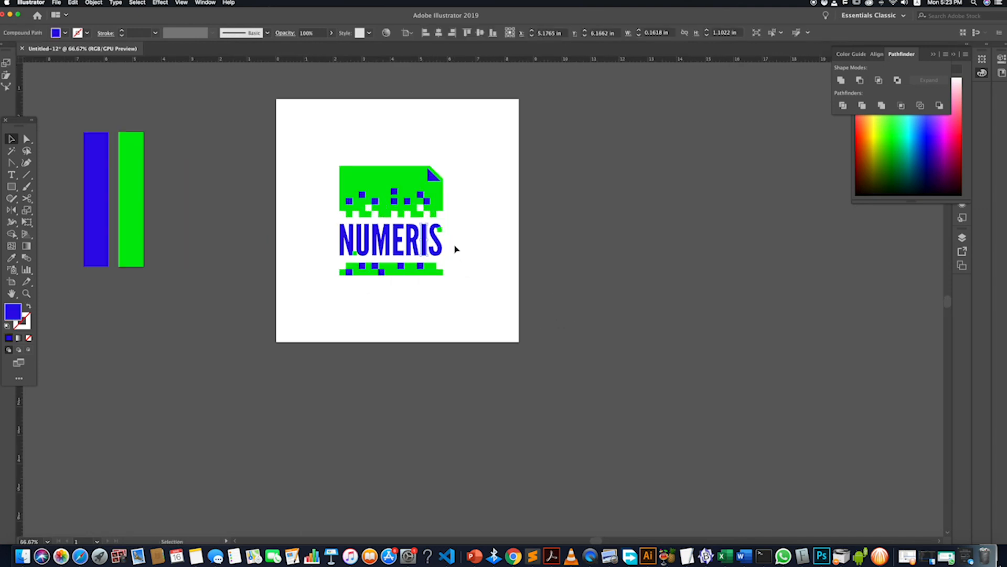
scroll(449, 250, "up", 2)
left_click(428, 239, "shift")
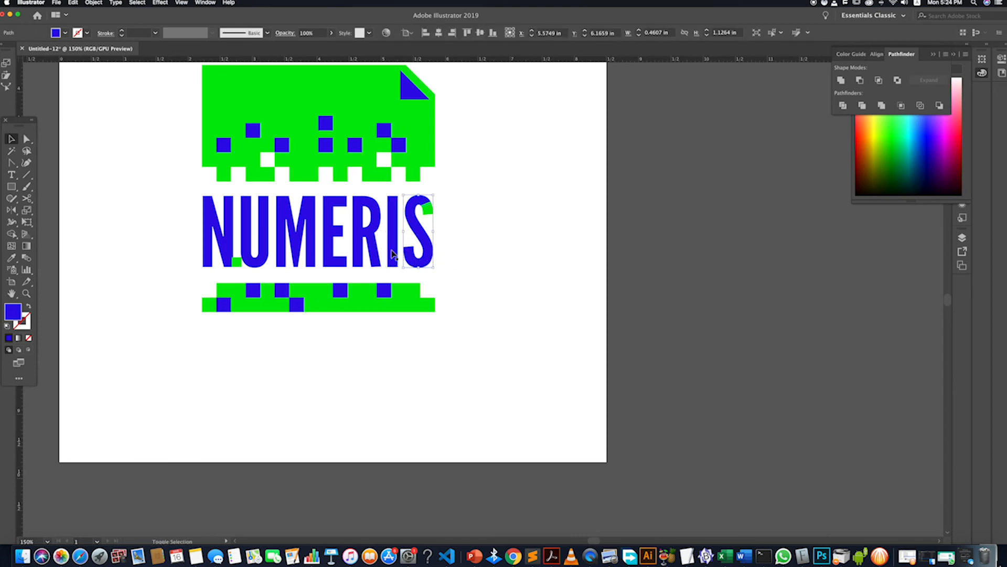
left_click(367, 251, "shift")
left_click(334, 245, "shift")
left_click(283, 236, "shift")
left_click(227, 237, "shift")
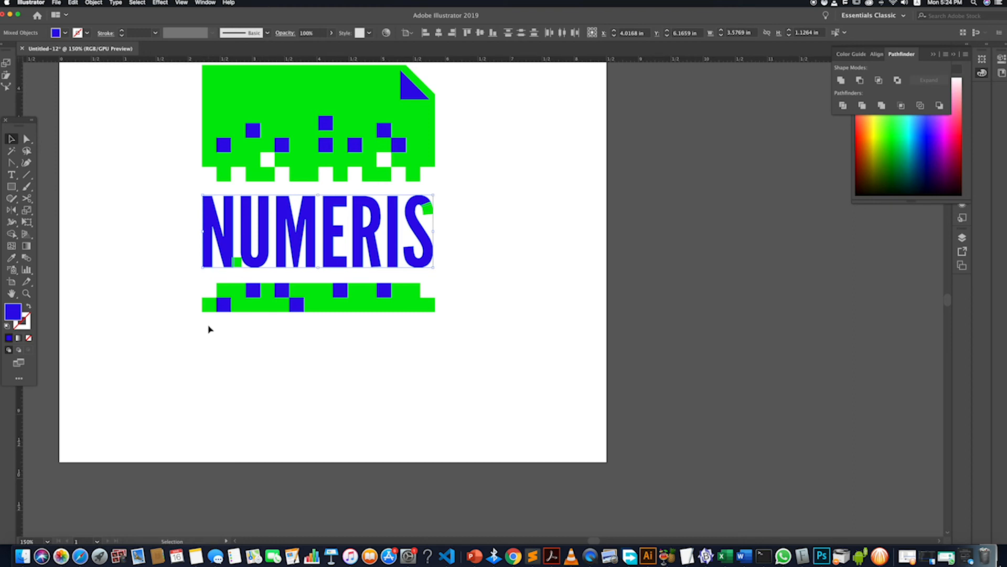
left_click(209, 329)
Group all the blue NUMERIS letters and clear the selection.
left_click(226, 251)
left_click(310, 247, "shift")
left_click(338, 246, "shift")
left_click(373, 244, "shift")
left_click(392, 244, "shift")
left_click(426, 251, "shift")
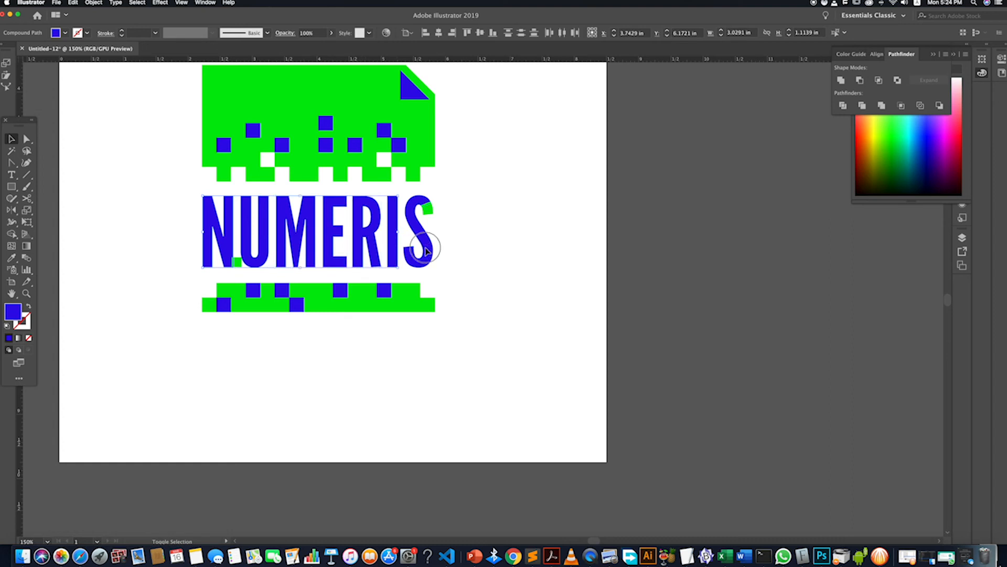
key("super+g")
left_click(260, 324)
Move the 0.149 in green square onto the foot of the N's outer stem and bring it to the front.
left_click(236, 264)
left_click_drag(236, 264, 206, 264)
scroll(206, 265, "up", 7)
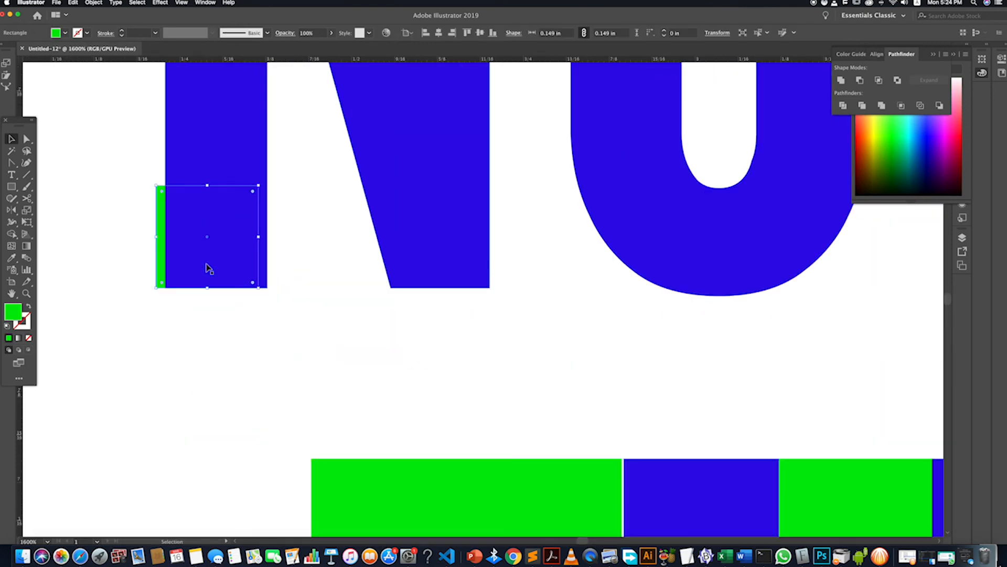
right_click(160, 252)
mouse_move(215, 378)
left_click(250, 378)
left_click(185, 333)
left_click_drag(194, 263, 205, 261)
left_click(206, 328)
Group the green accents on the N and S, and combine them with the blue letters into one group.
scroll(208, 321, "down", 2)
scroll(209, 320, "down", 5)
left_click(209, 309)
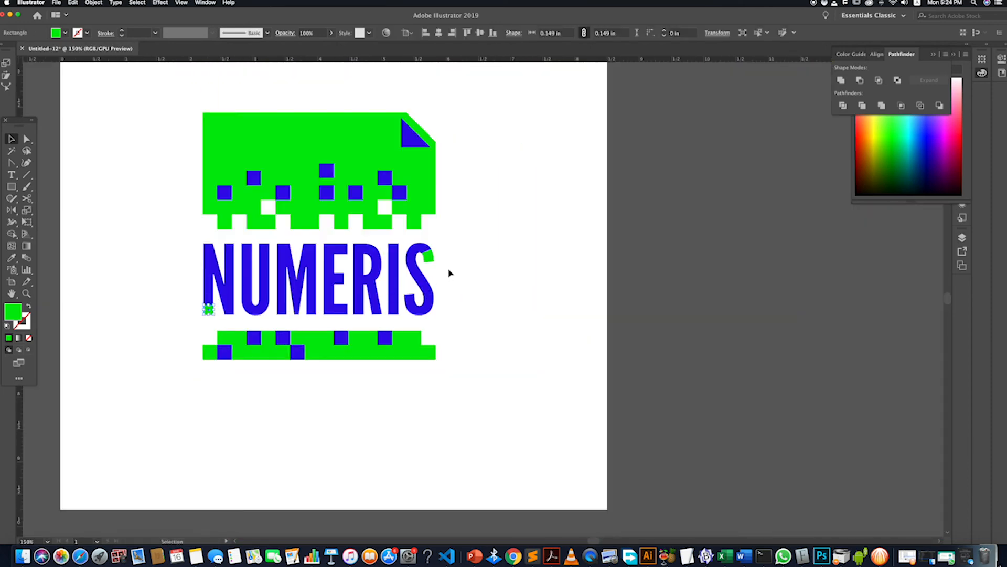
left_click(431, 258, "shift")
key("super+g")
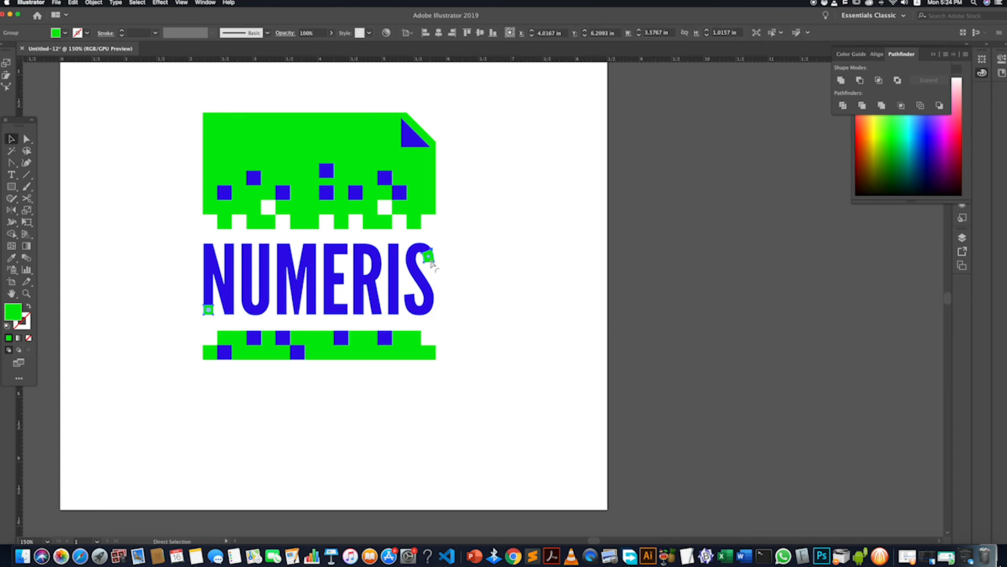
left_click(420, 244, "shift")
key("super+g")
left_click(461, 270)
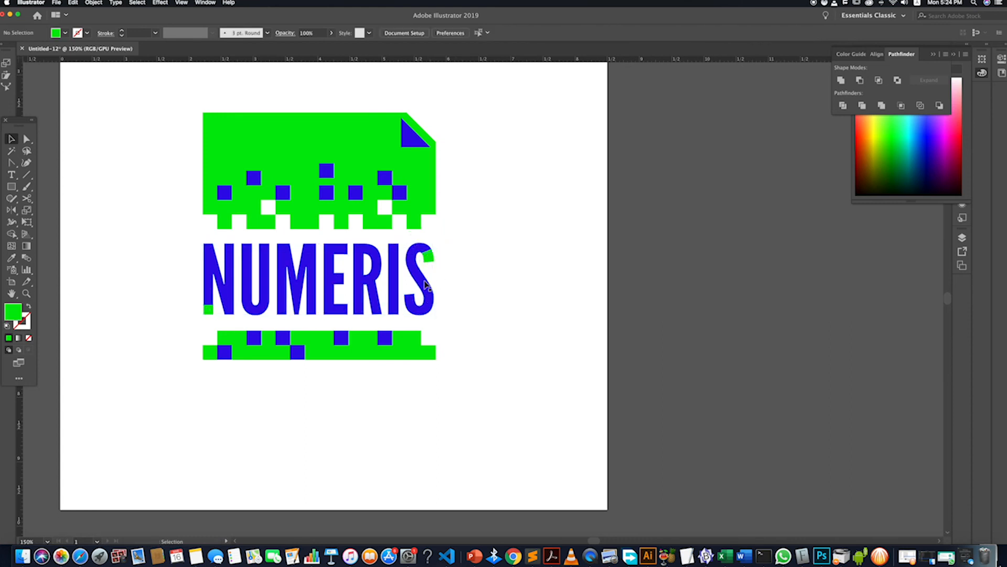
Try to centre the whole logo horizontally on the artboard.
left_click(410, 349)
left_click(405, 389)
scroll(391, 362, "down", 5)
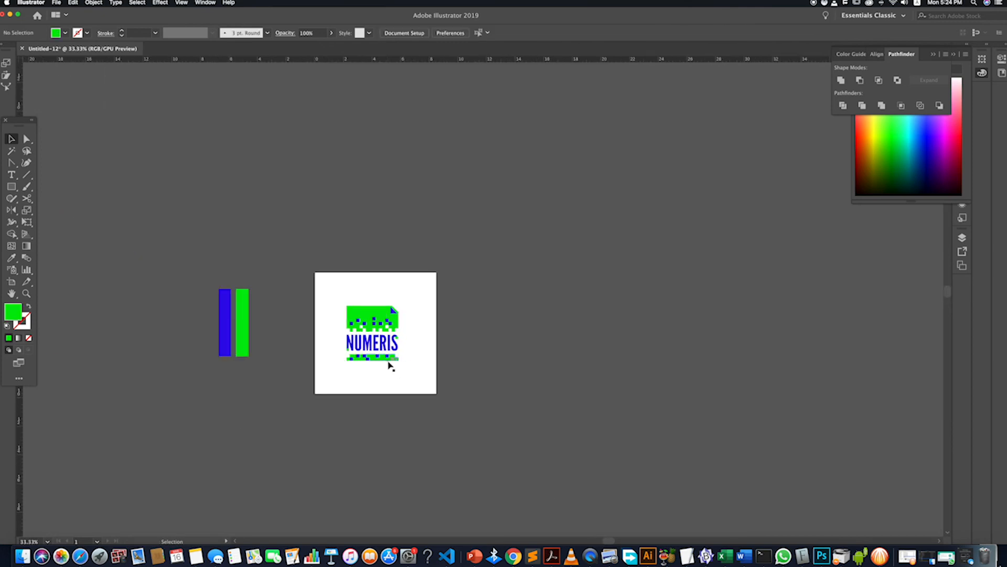
left_click_drag(427, 396, 326, 277)
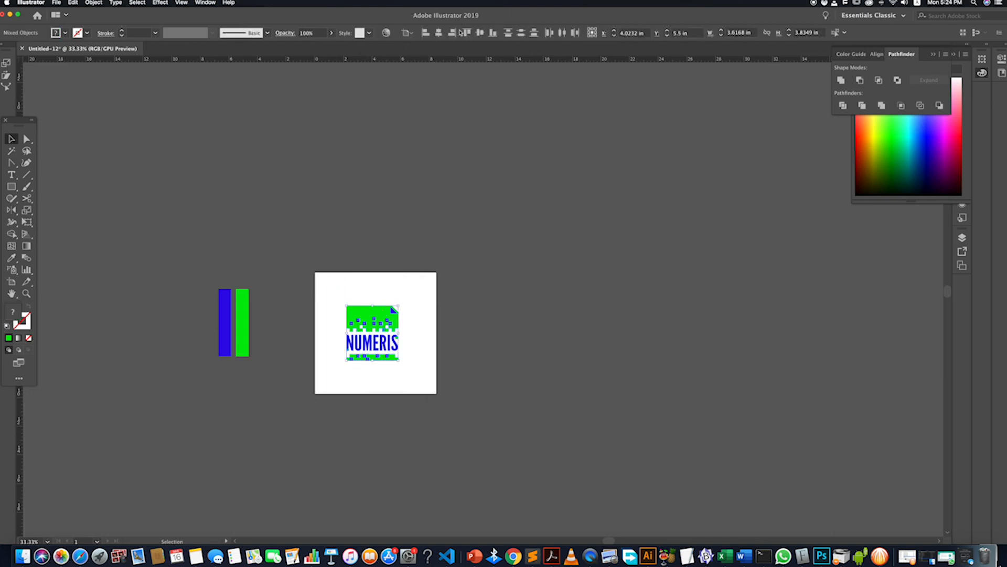
left_click(439, 33)
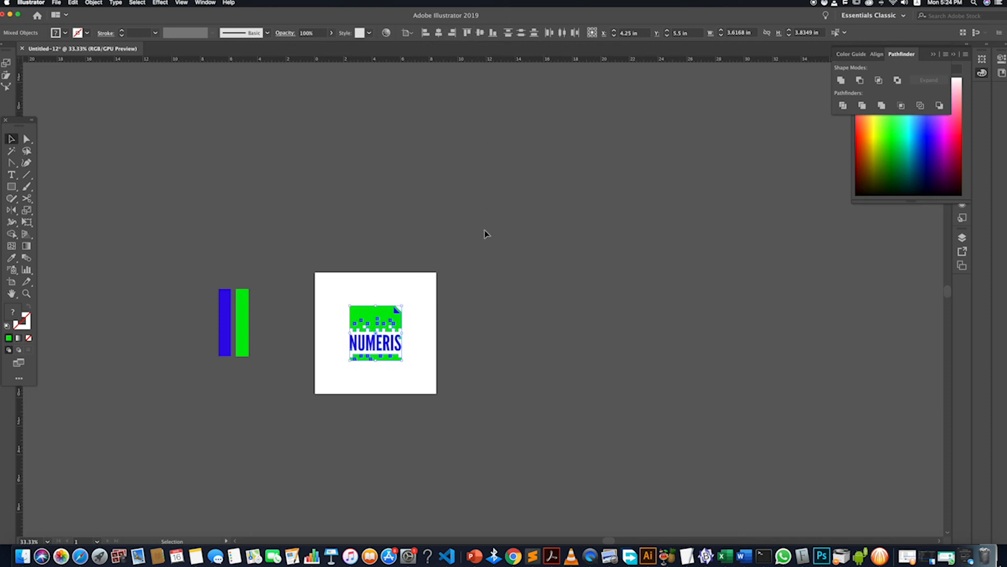
key("a")
key("super+e")
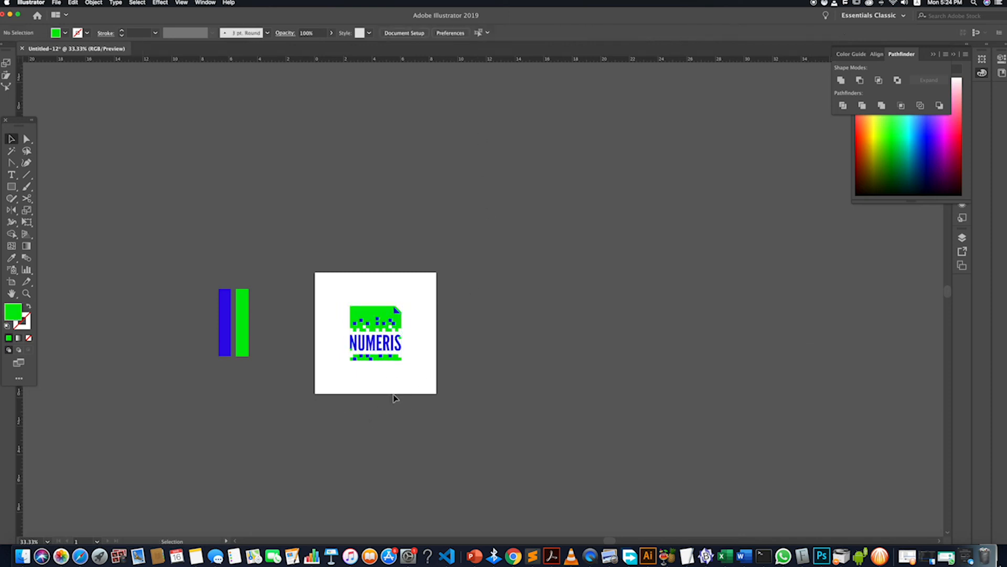
key("super+z")
Combine all parts of the logo into one group and select it.
left_click(395, 398)
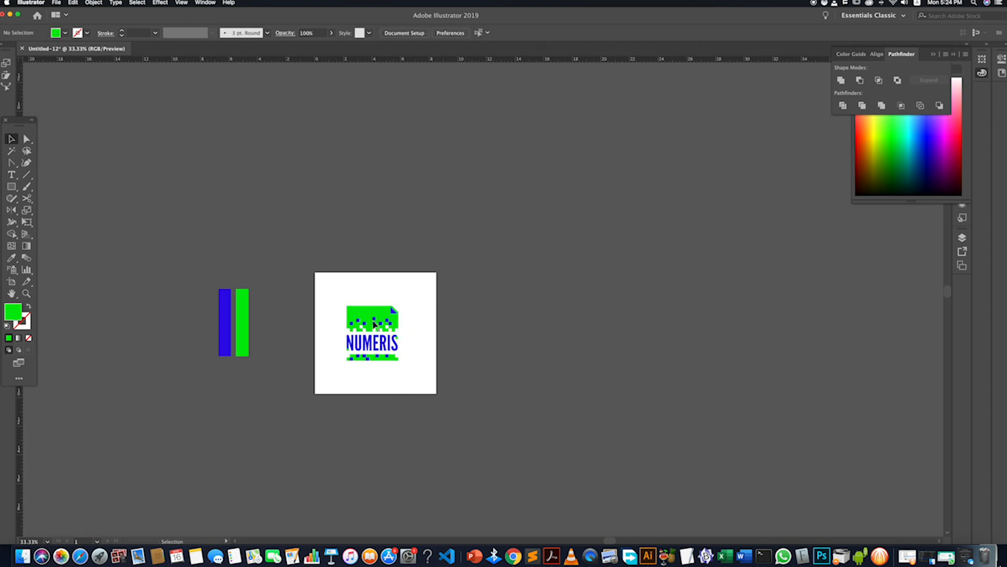
left_click(374, 358)
left_click(380, 378)
key("super+equal")
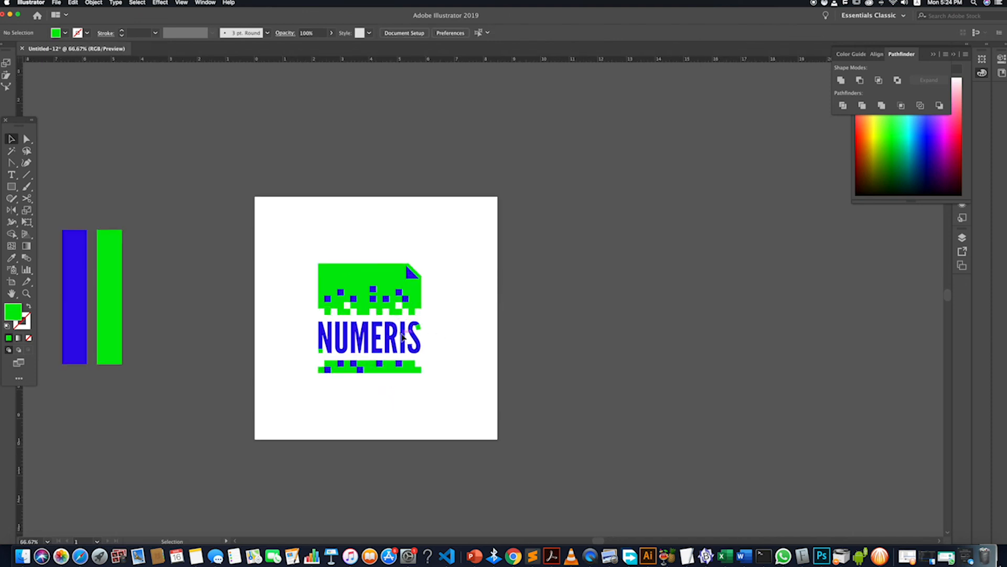
left_click(403, 336)
left_click(377, 323)
left_click(366, 315)
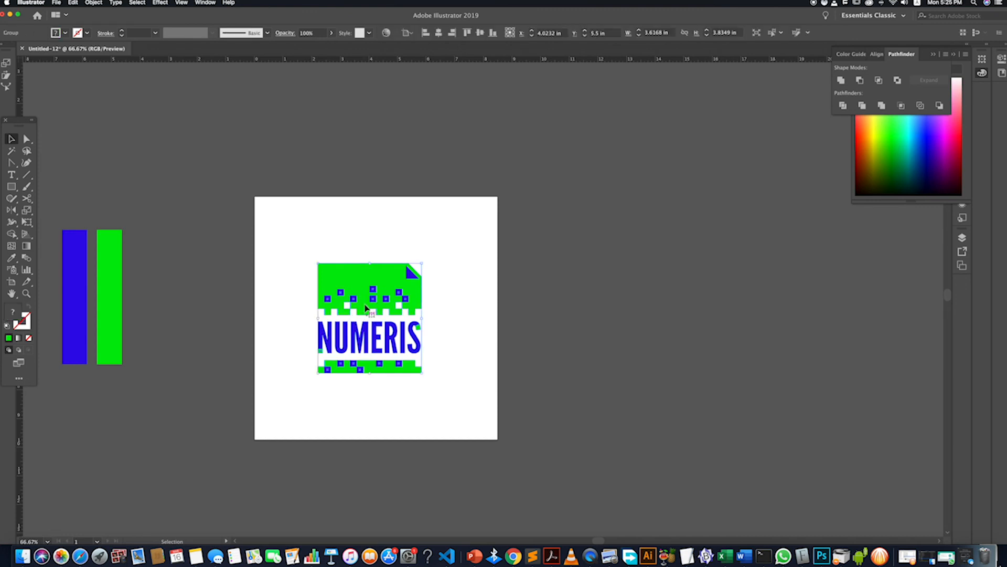
Move the logo group aside and clear the stray 0.226 in white square left behind on the artboard.
left_click_drag(381, 289, 453, 301)
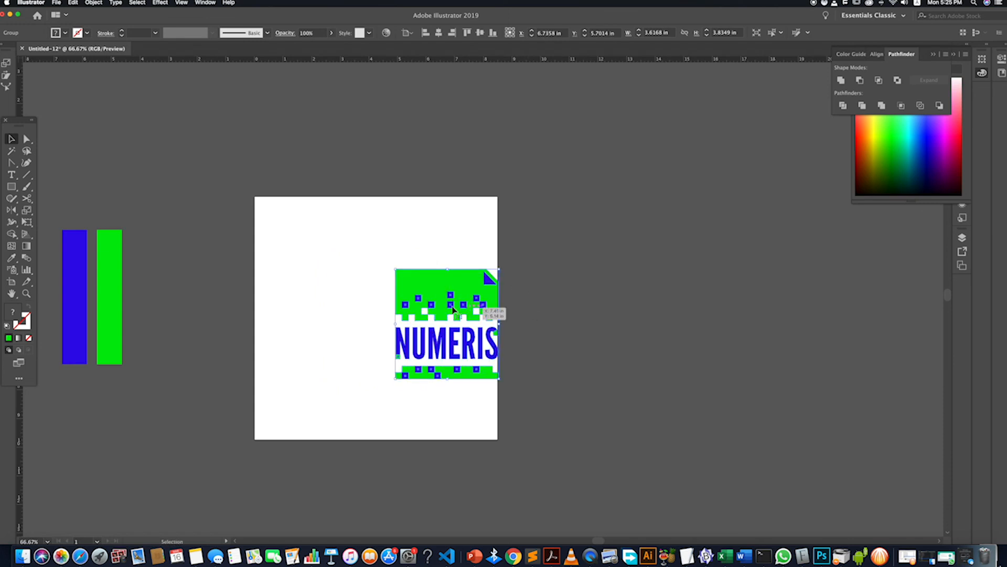
left_click(338, 292)
left_click_drag(457, 307, 496, 310)
left_click(325, 278)
left_click_drag(290, 237, 402, 346)
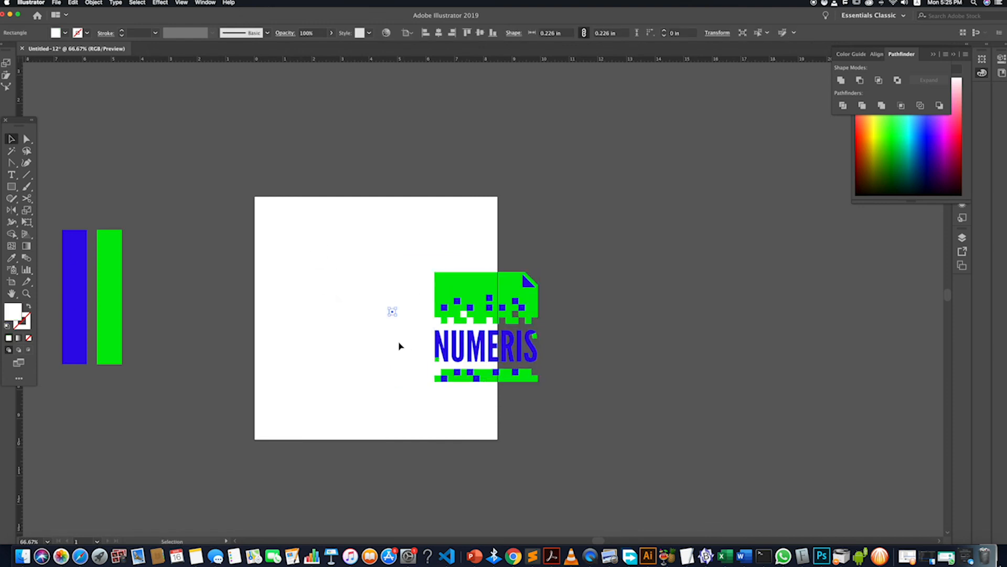
left_click(400, 347)
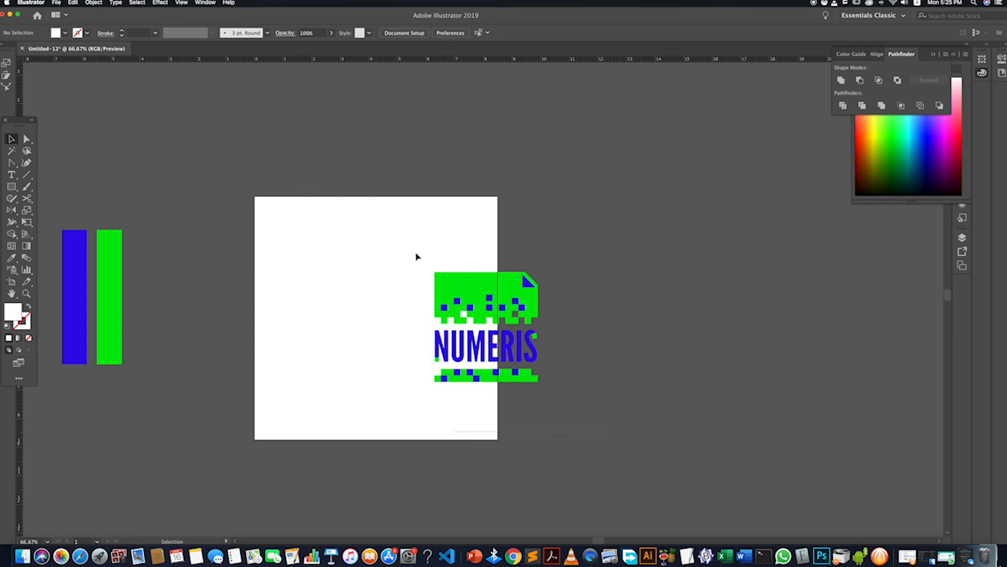
Move the logo group back and centre it horizontally and vertically on the artboard.
left_click_drag(467, 304, 370, 307)
left_click(439, 33)
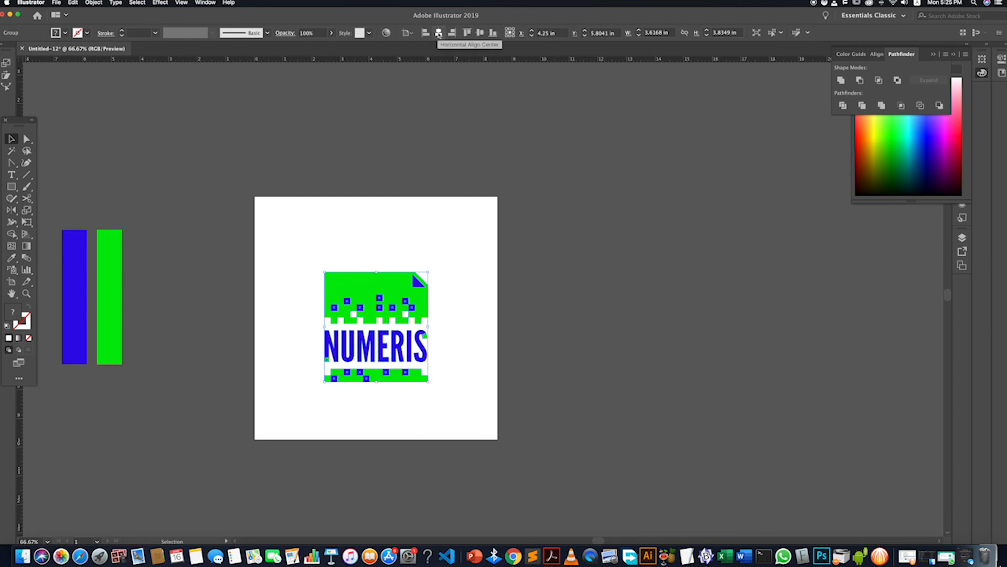
left_click(480, 32)
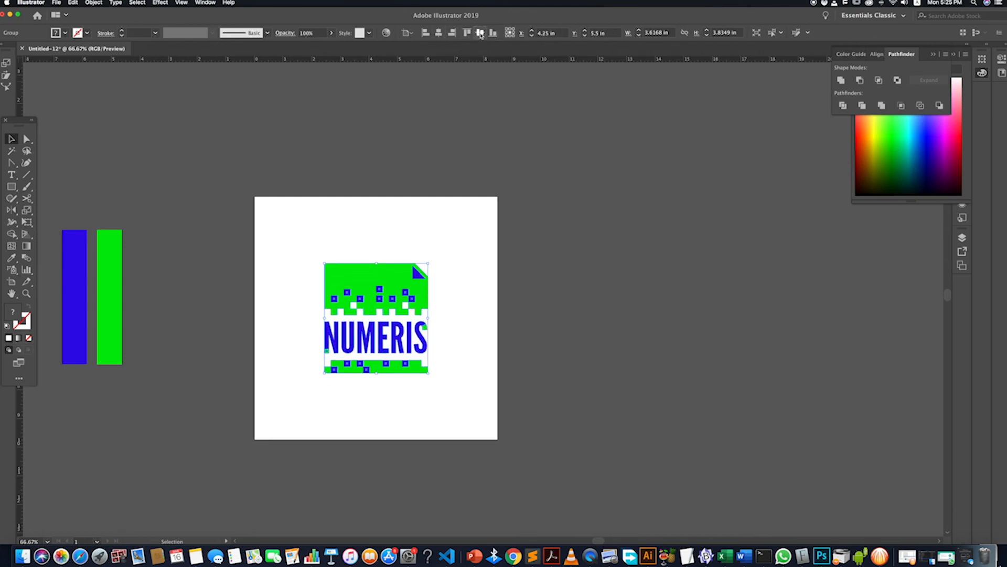
left_click(506, 275)
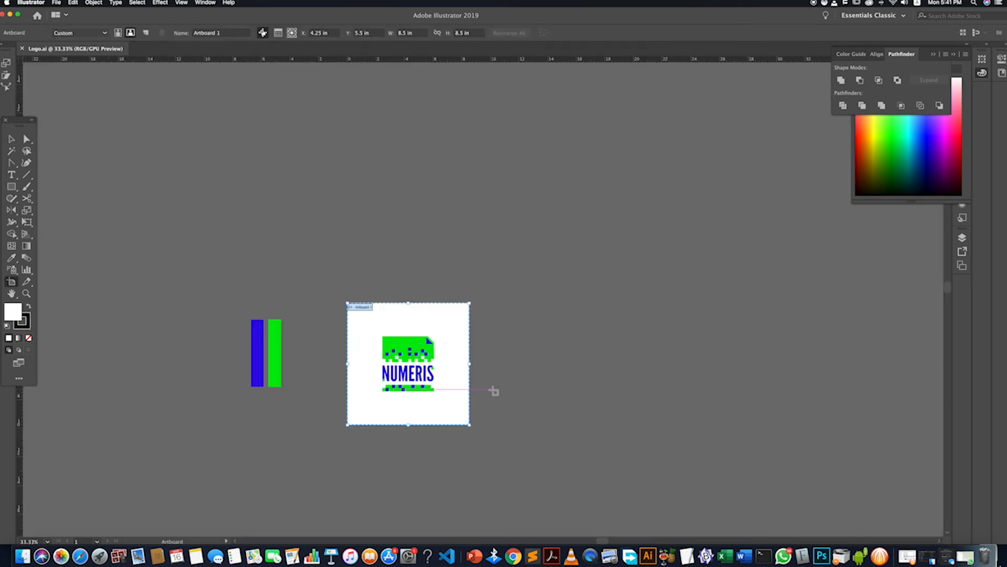
Duplicate the artboard with its logo beside the original, at about X 14.23 in.
left_click_drag(443, 360, 585, 367)
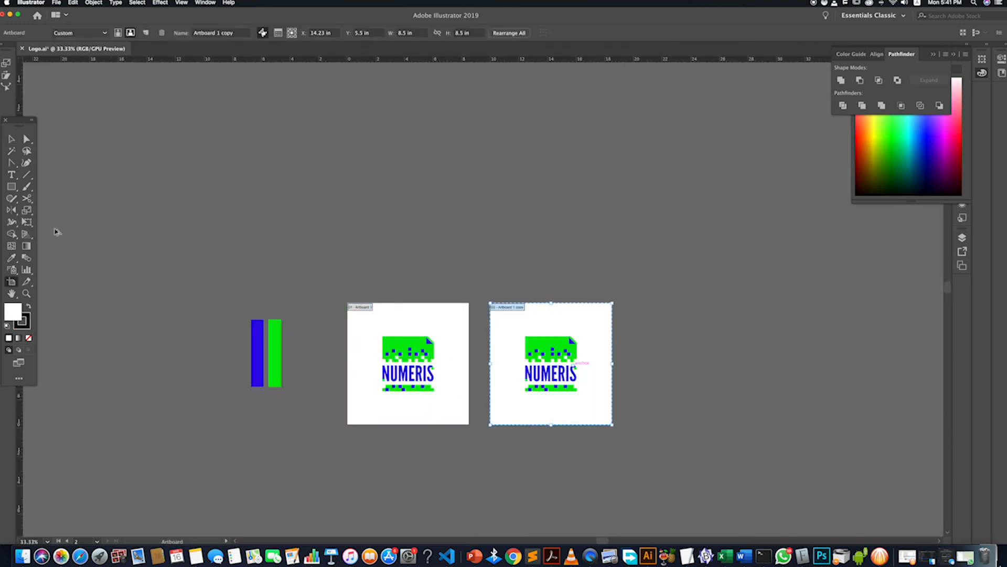
Isolate the copied logo's nested upper groups and delete the blue pixel squares from the upper green shape.
left_click(12, 139)
scroll(580, 407, "up", 3)
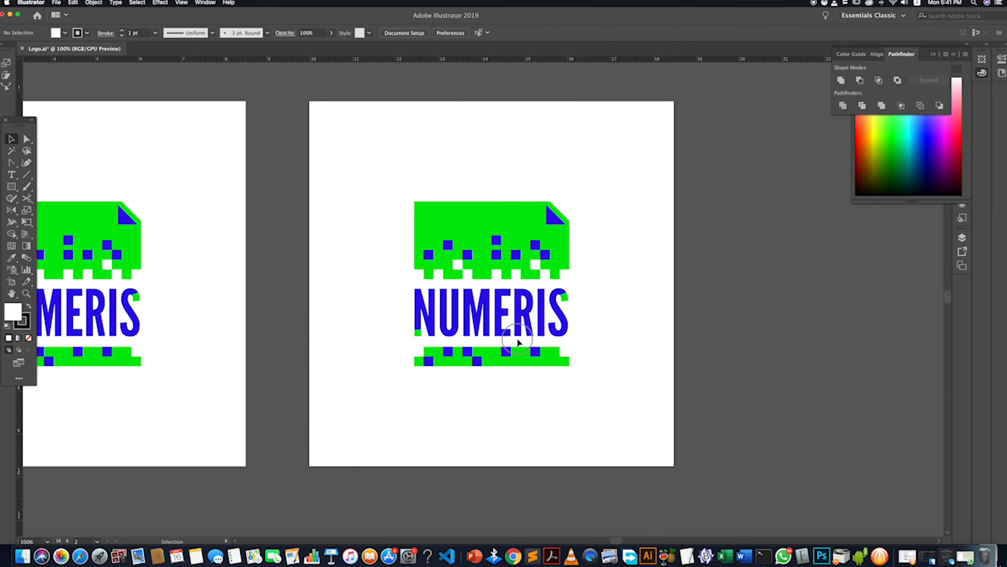
double_click(522, 360)
left_click(521, 360)
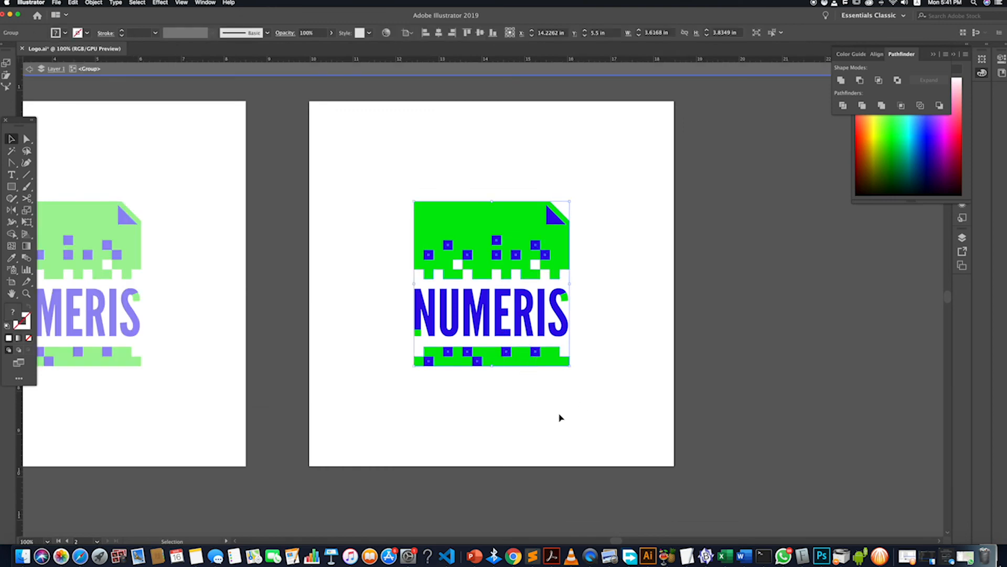
double_click(512, 360)
left_click(508, 352)
left_click(513, 255)
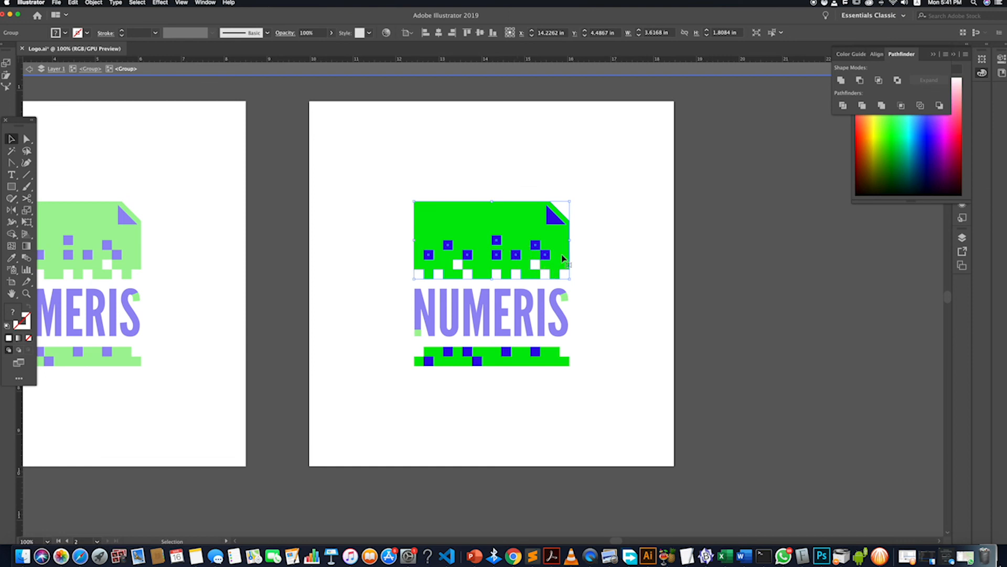
double_click(566, 234)
left_click(543, 255)
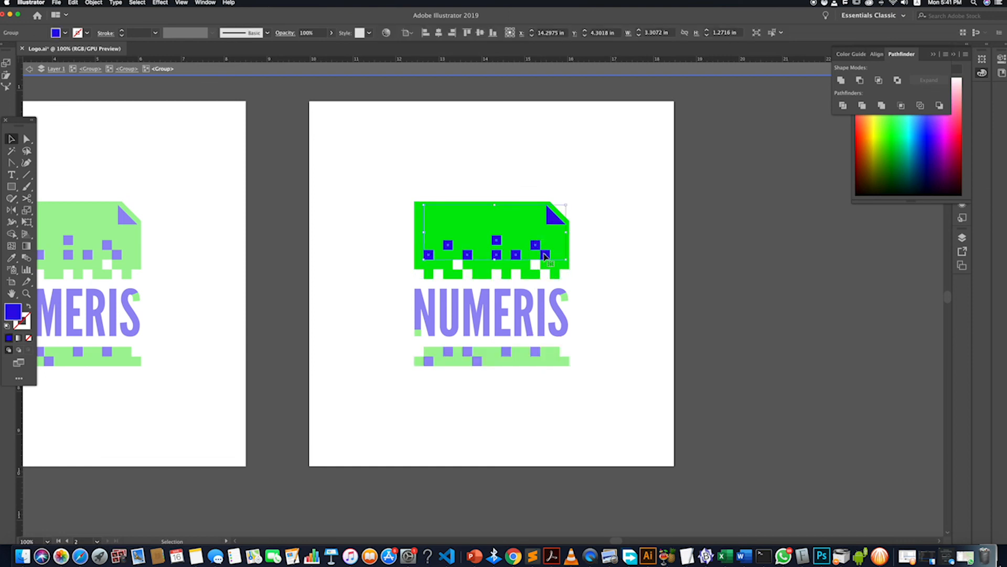
double_click(546, 255)
left_click(549, 257)
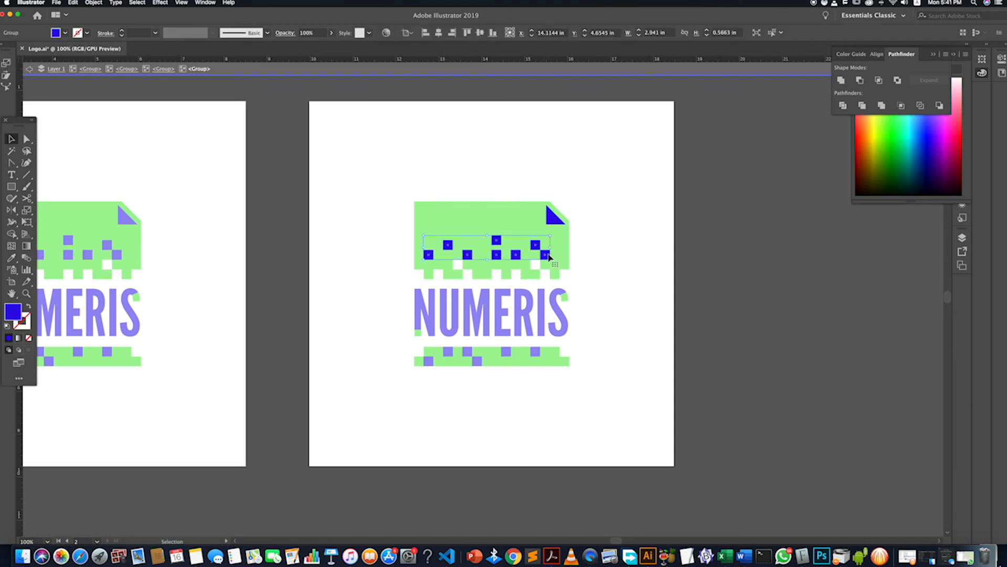
double_click(593, 228)
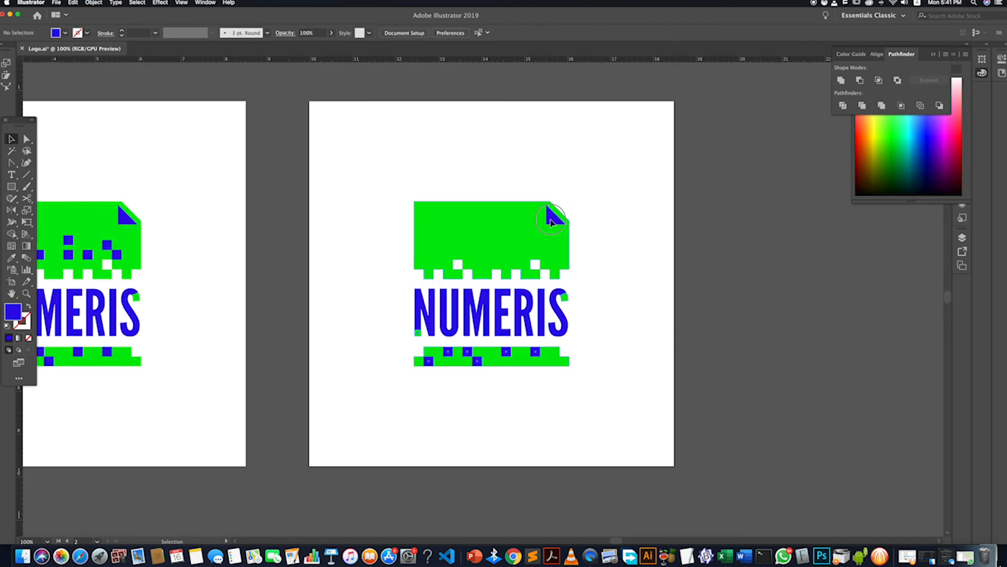
Cut the blue corner-fold triangle out of the copied logo's upper green shape with Minus Front.
left_click(552, 218)
double_click(552, 219)
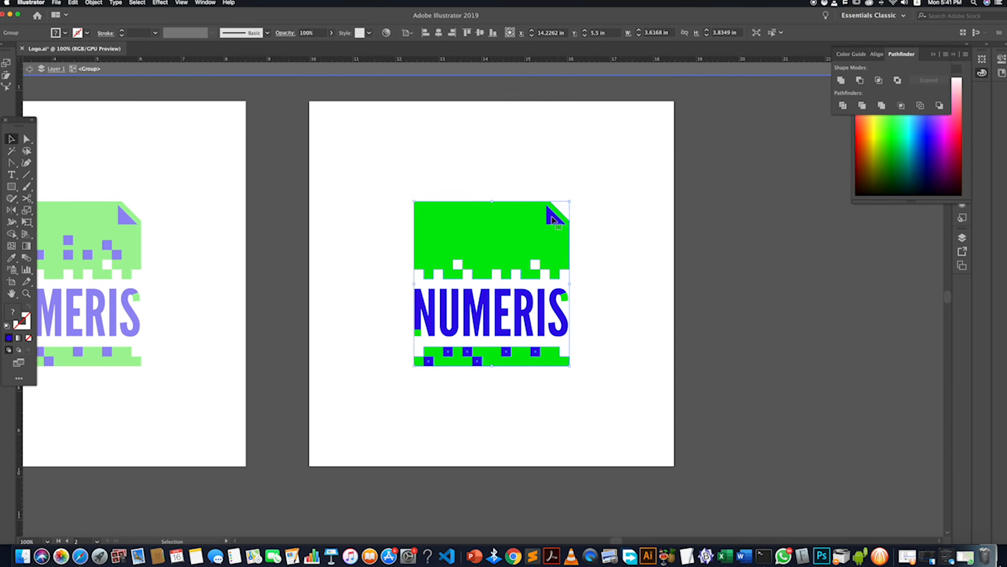
double_click(553, 219)
double_click(553, 219)
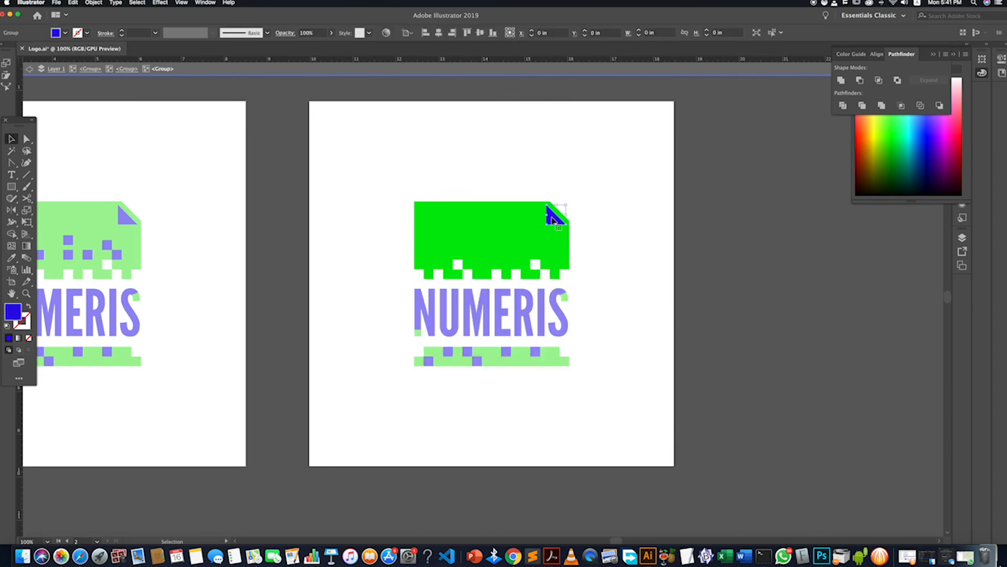
left_click(512, 225, "shift")
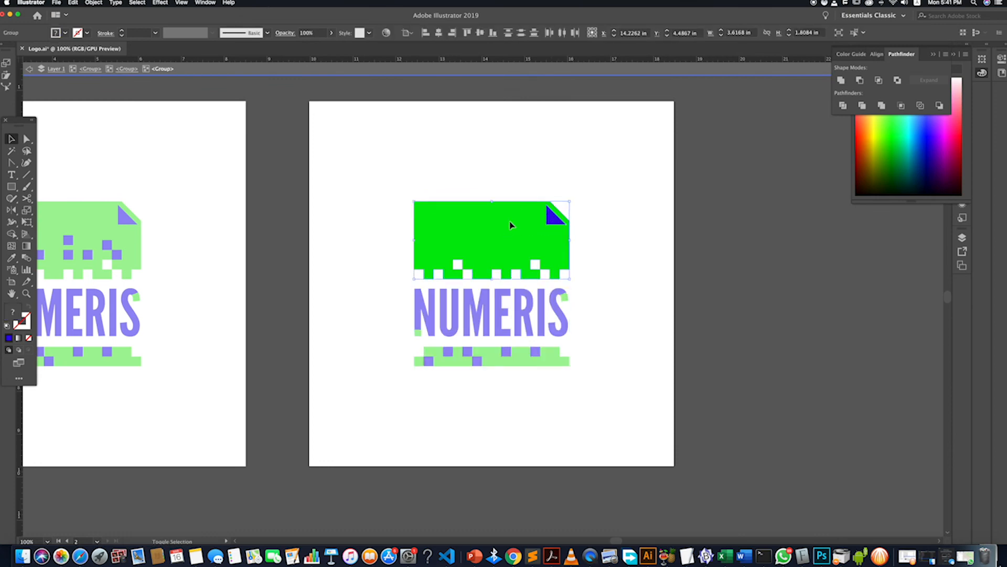
left_click(860, 80)
left_click(600, 200)
double_click(580, 263)
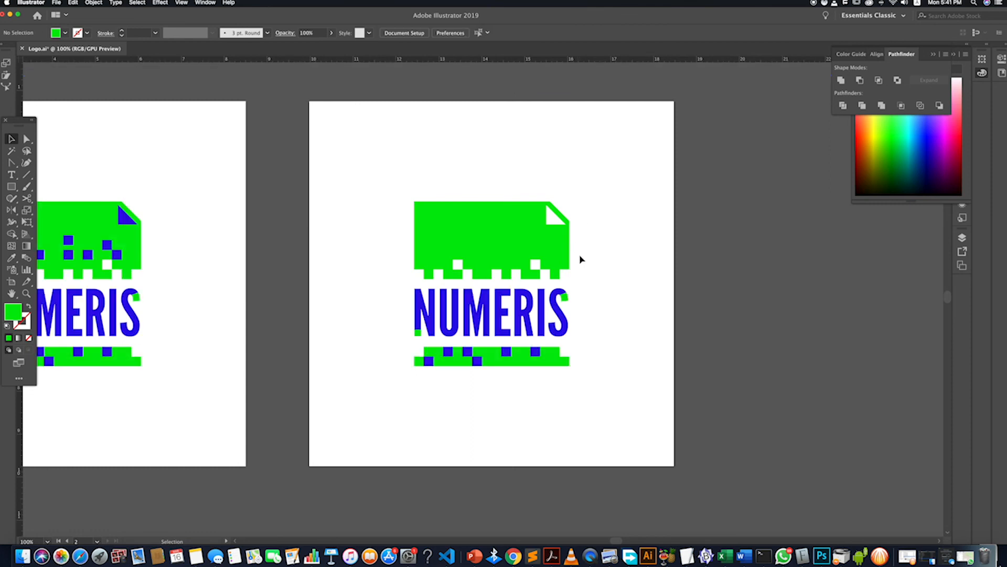
Delete the group of blue pixel squares from the copied logo's lower green strip.
double_click(514, 362)
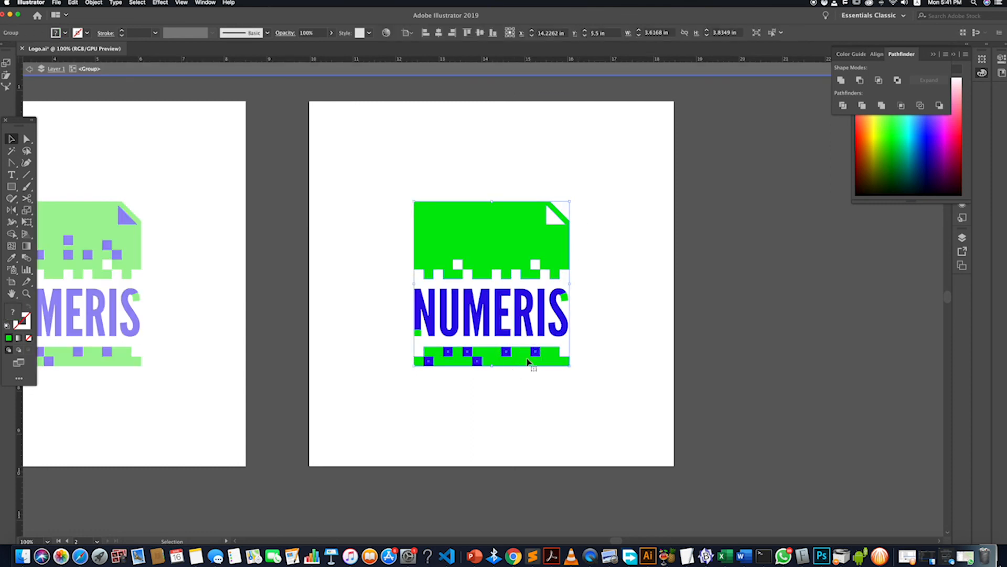
double_click(525, 361)
double_click(495, 361)
left_click(477, 361)
key("Delete")
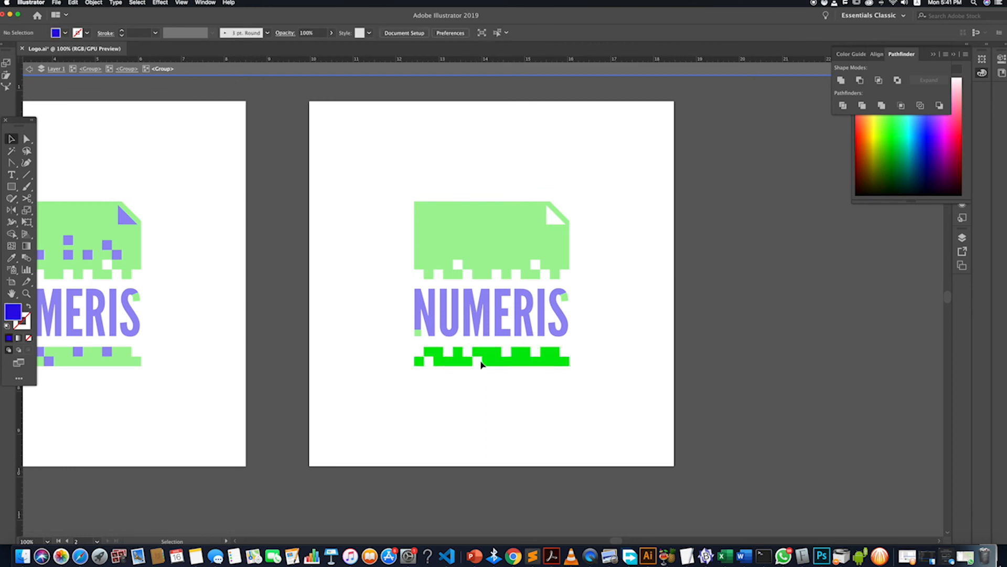
double_click(513, 381)
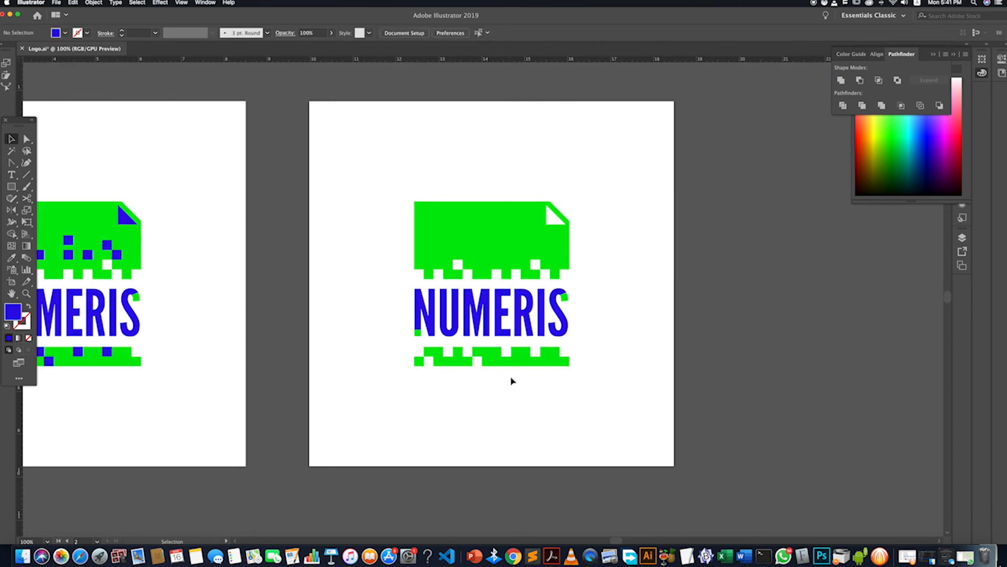
Isolate the lettering group in the copied logo and delete the green accent on the letter N.
double_click(562, 319)
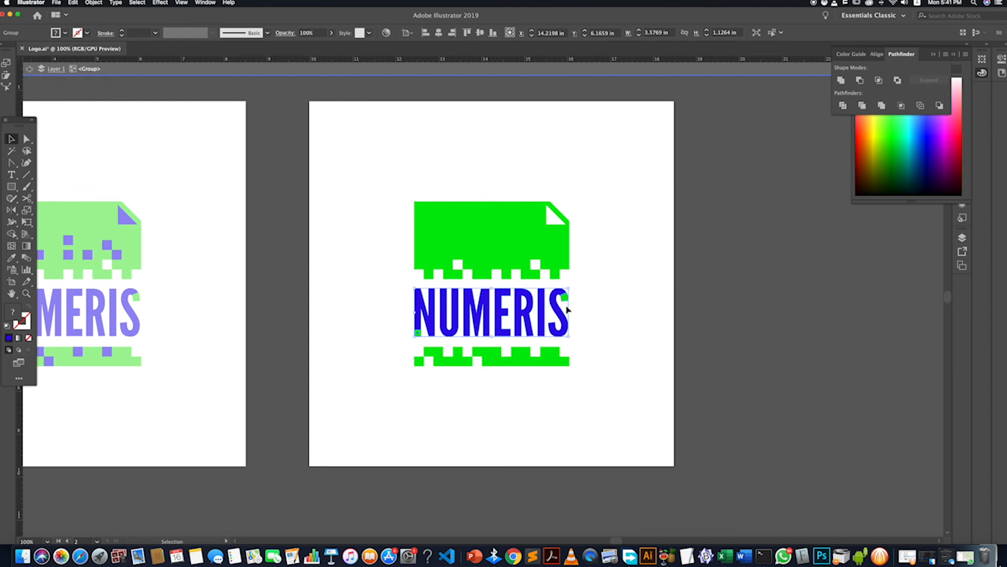
key("super+equal")
scroll(564, 308, "up", 2)
double_click(566, 292)
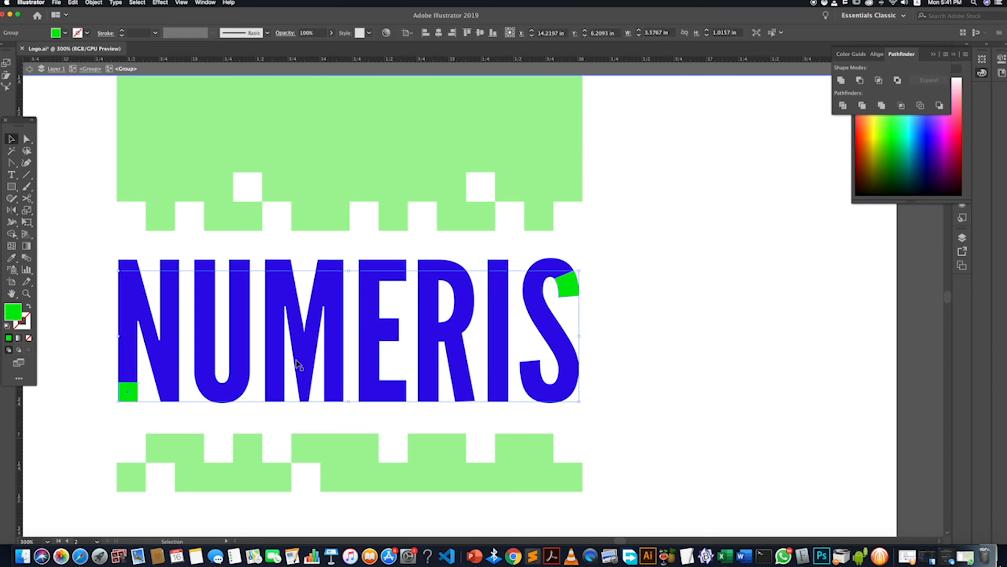
left_click(101, 404)
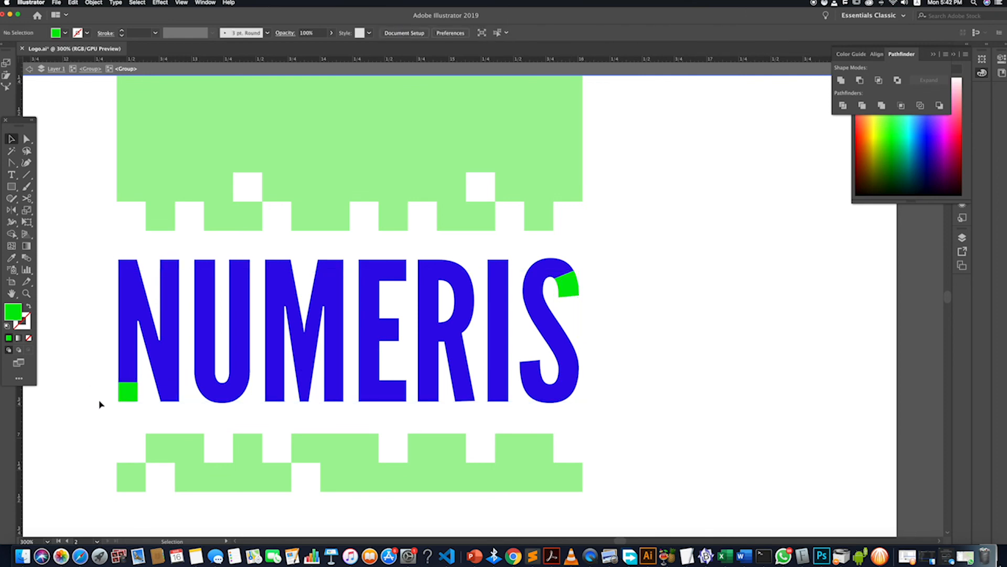
double_click(130, 404)
key("Delete")
double_click(617, 292)
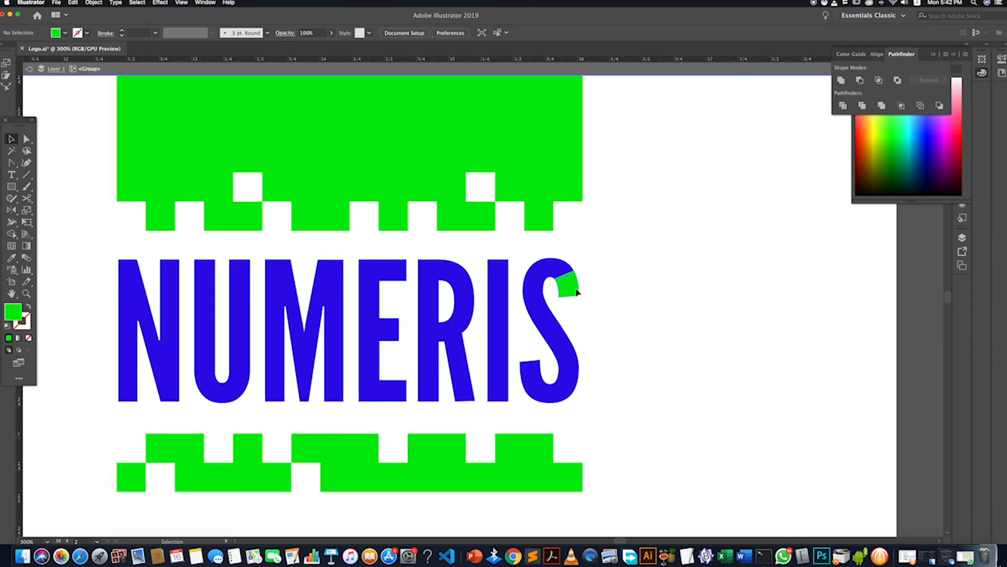
Unite the NUMERIS lettering with the green accent on the S into one green shape.
double_click(570, 288)
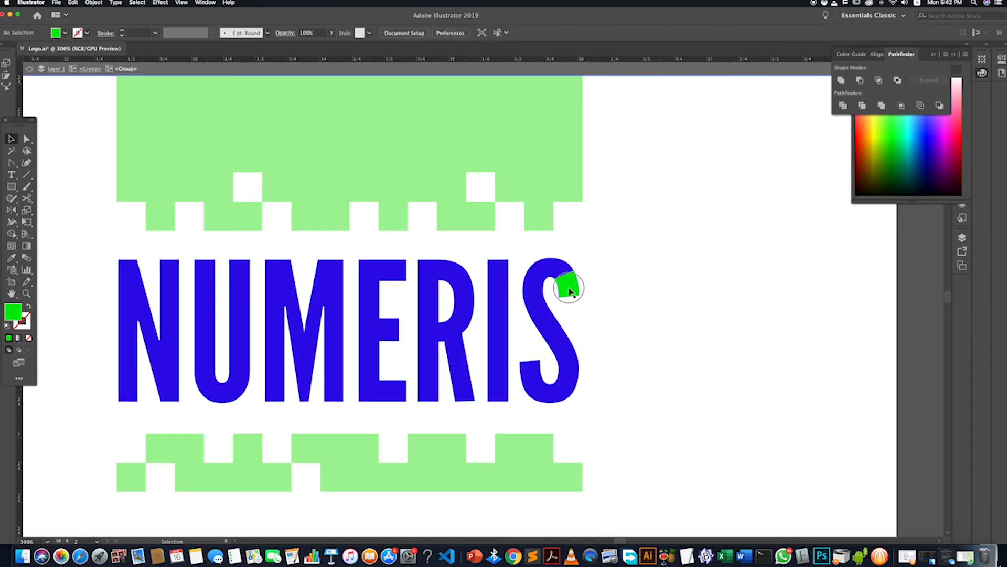
left_click(536, 293)
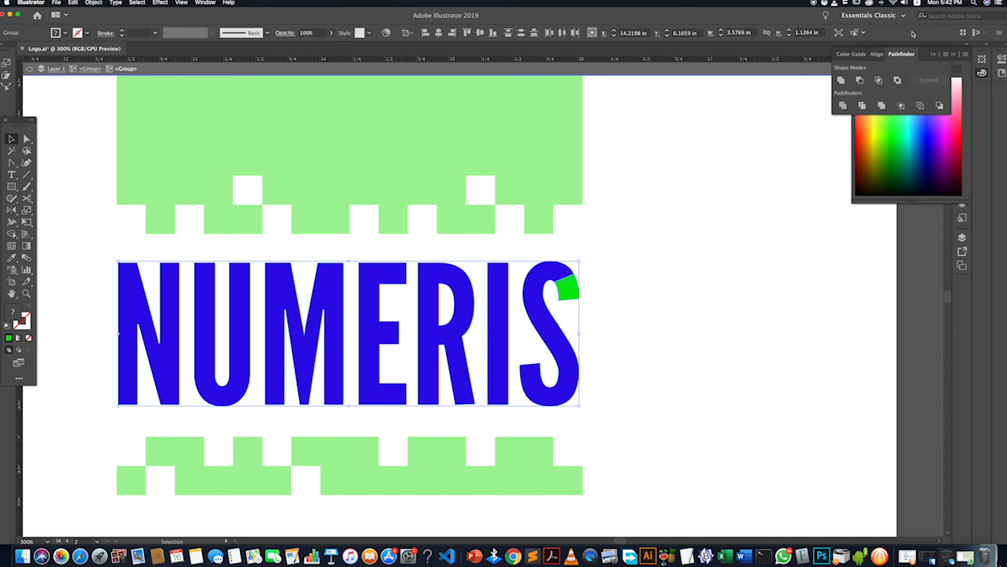
left_click(841, 80)
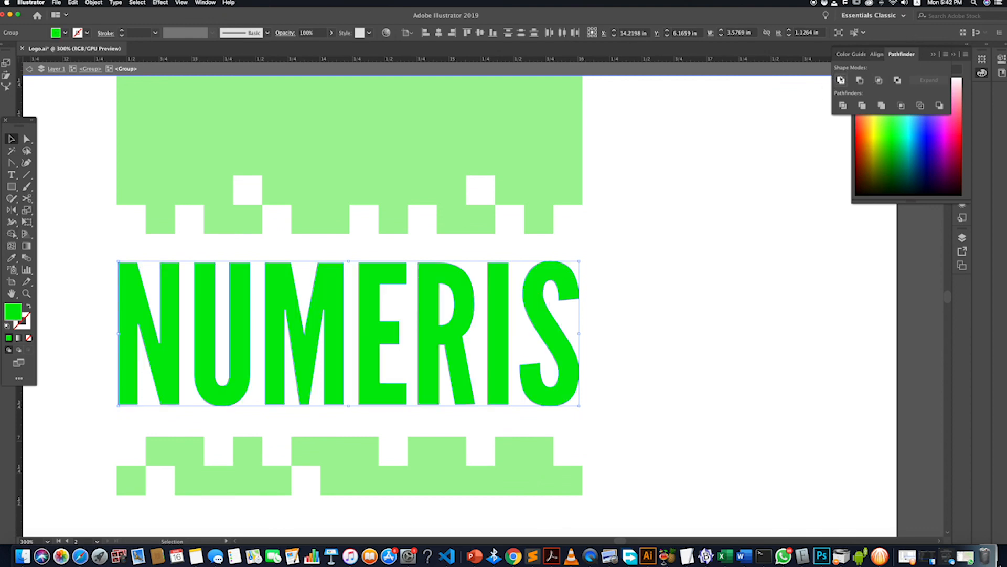
double_click(592, 286)
key("super+alt+0")
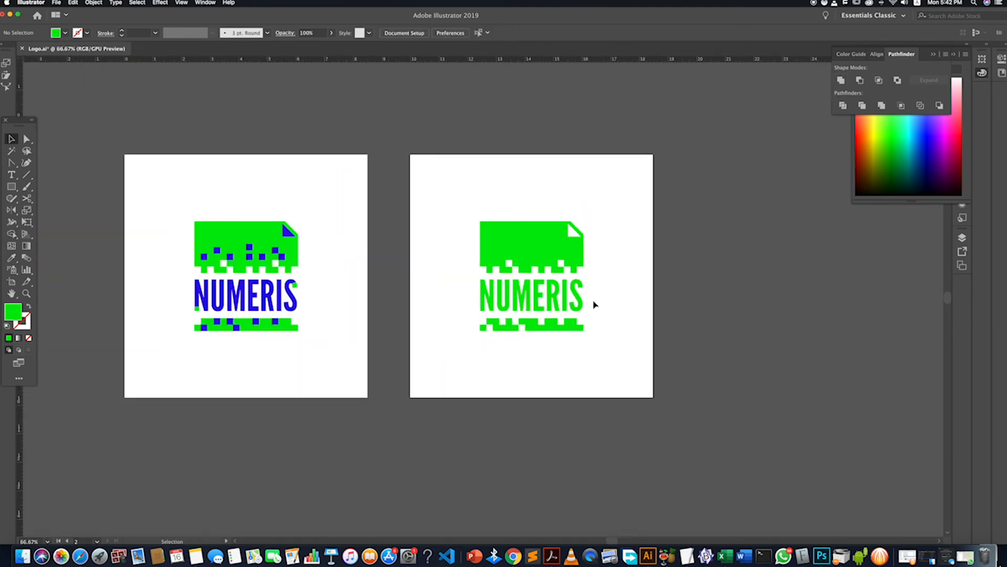
Enlarge the all-green logo about its centre to about 3.96 × 4.2 in.
scroll(604, 294, "up", 2)
scroll(604, 294, "down", 1)
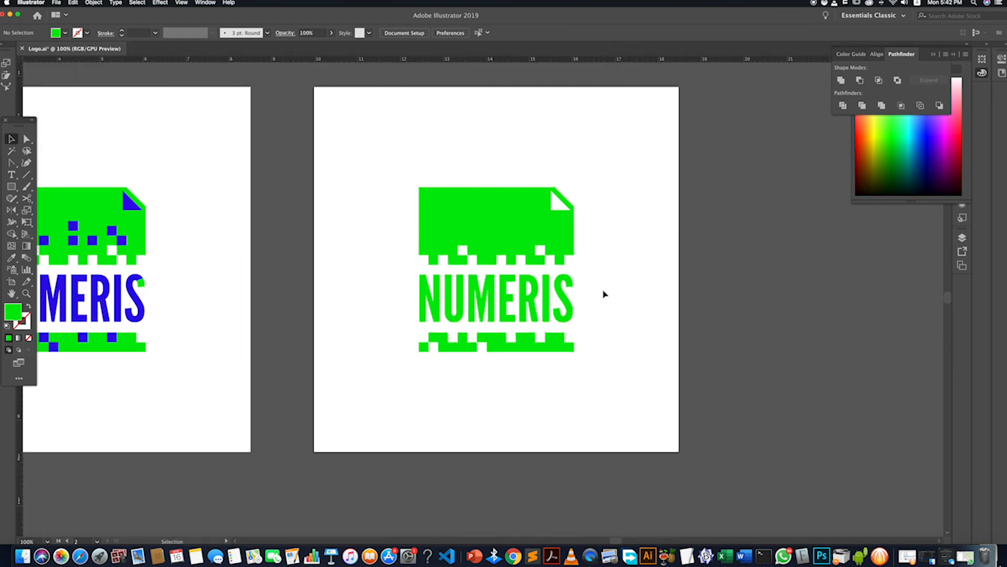
left_click(478, 307)
scroll(460, 301, "down", 3)
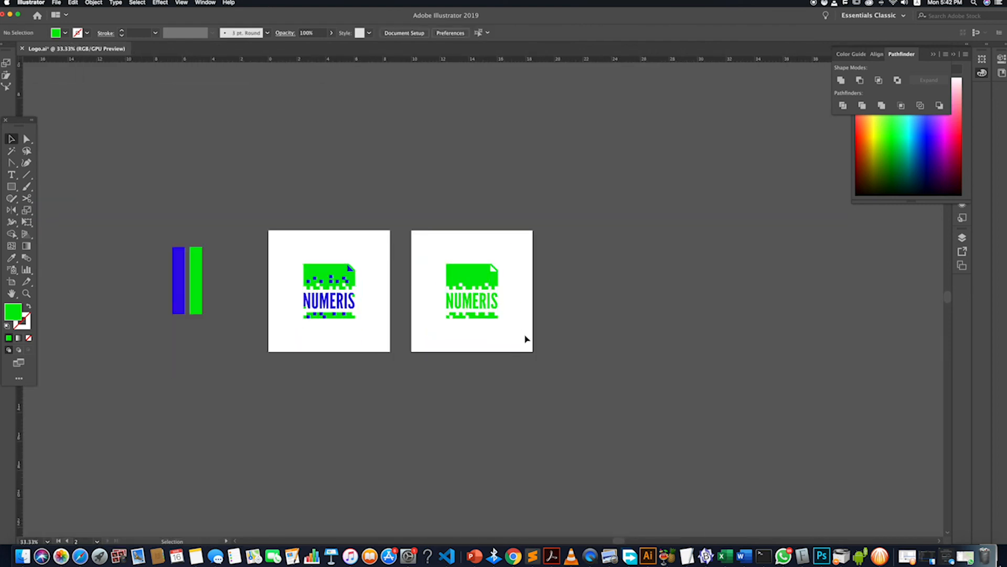
left_click_drag(500, 319, 504, 322)
left_click(527, 320)
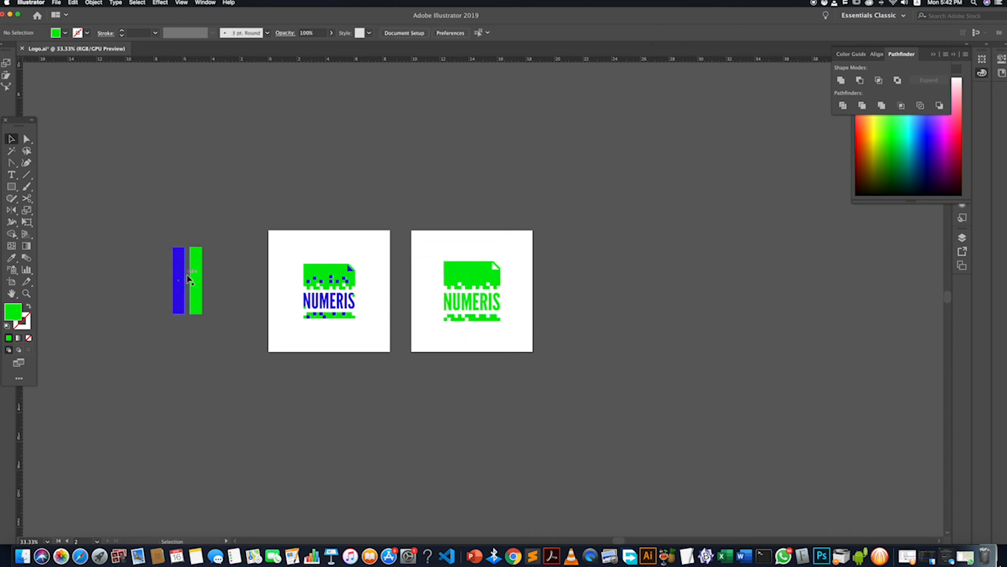
Draw an 8.5 × 8.5 in rectangle covering the second artboard and fill it with the blue from the sample bar.
left_click(11, 186)
left_click_drag(411, 230, 533, 351)
left_click(12, 139)
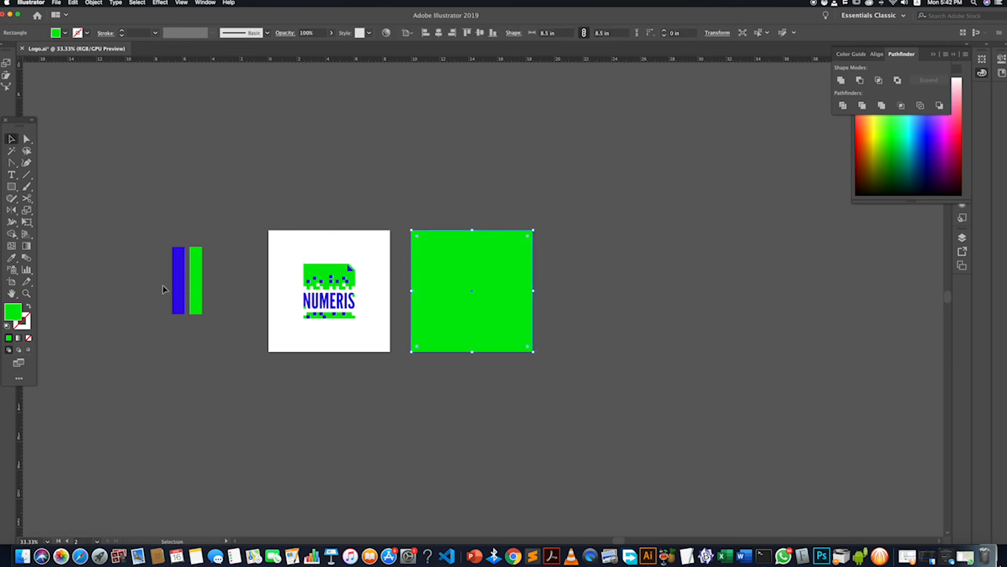
key("i")
left_click(178, 274)
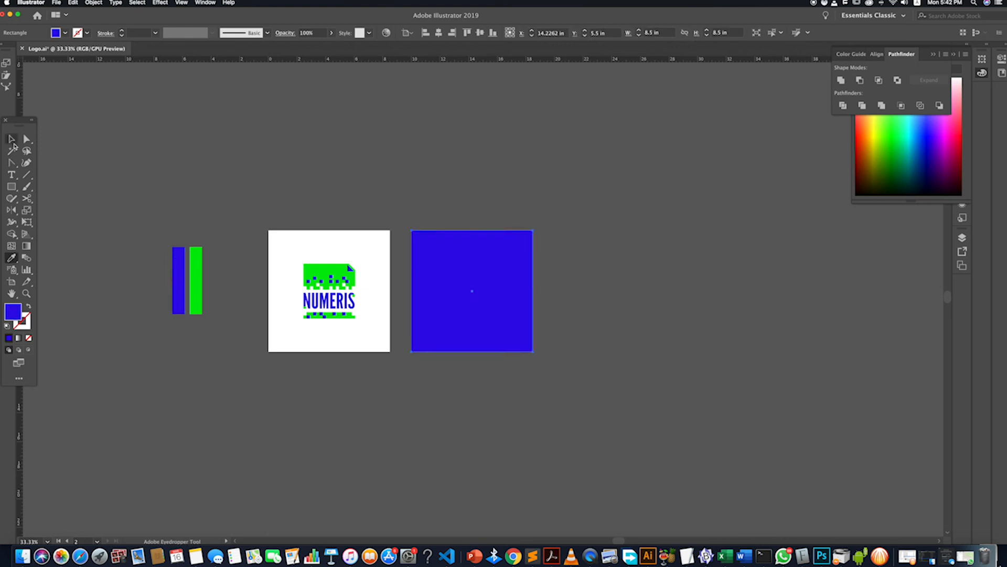
Send the blue background rectangle to the back, behind the logo on the second artboard.
left_click(12, 140)
right_click(489, 269)
mouse_move(543, 395)
left_click(591, 410)
left_click(579, 362)
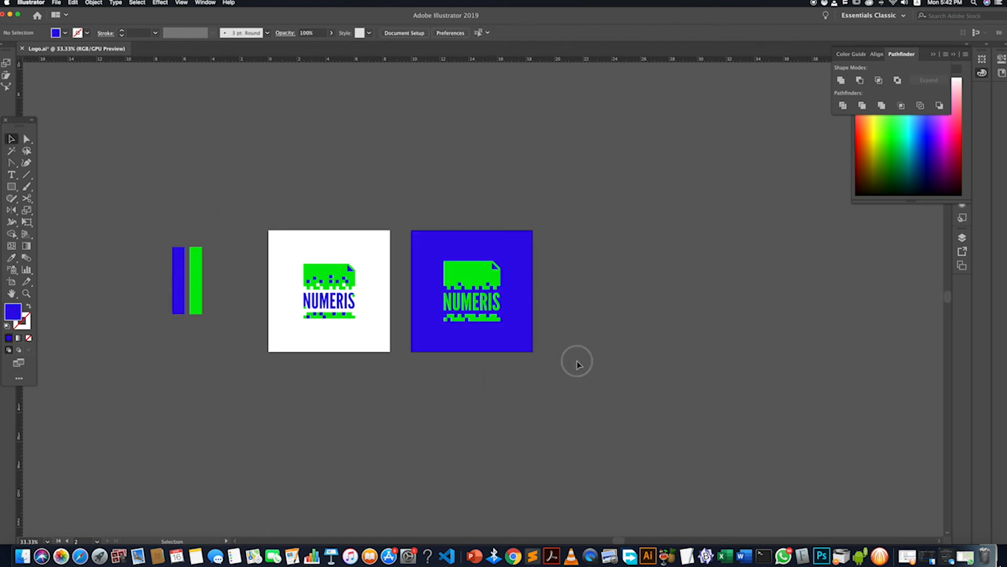
Recolour the logo on the blue background white by sampling the first artboard's white.
left_click(482, 302)
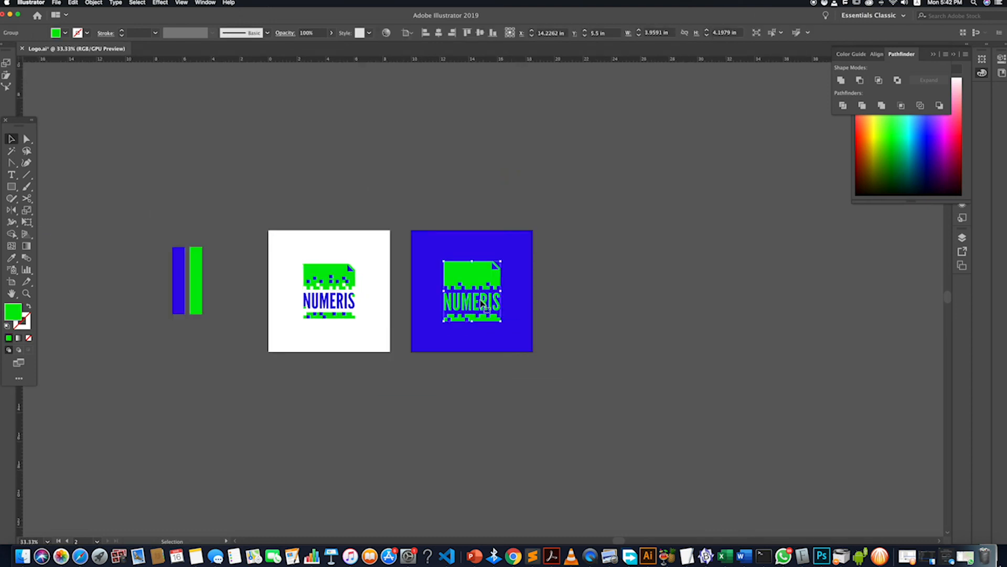
key("i")
left_click(380, 257)
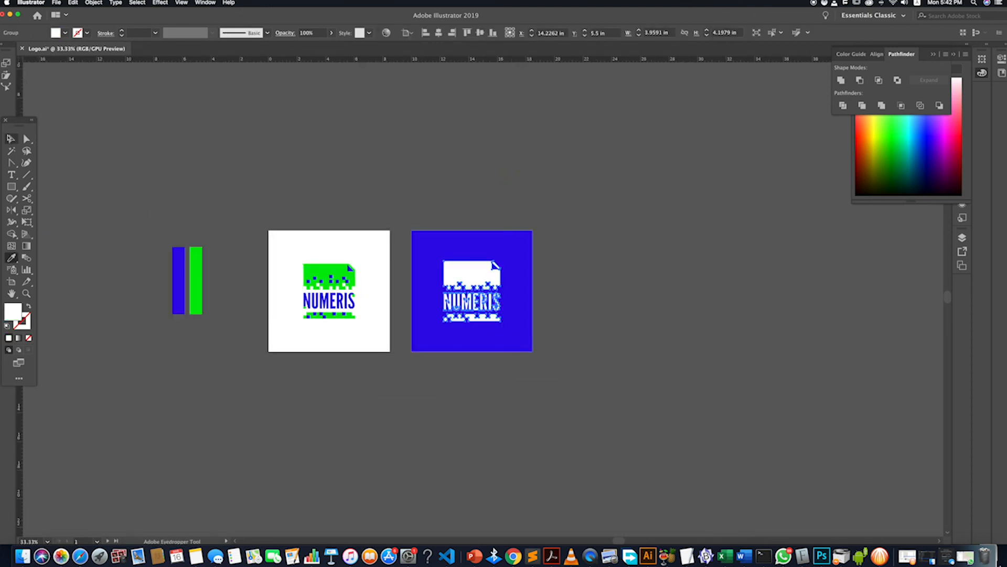
key("v")
left_click(614, 353)
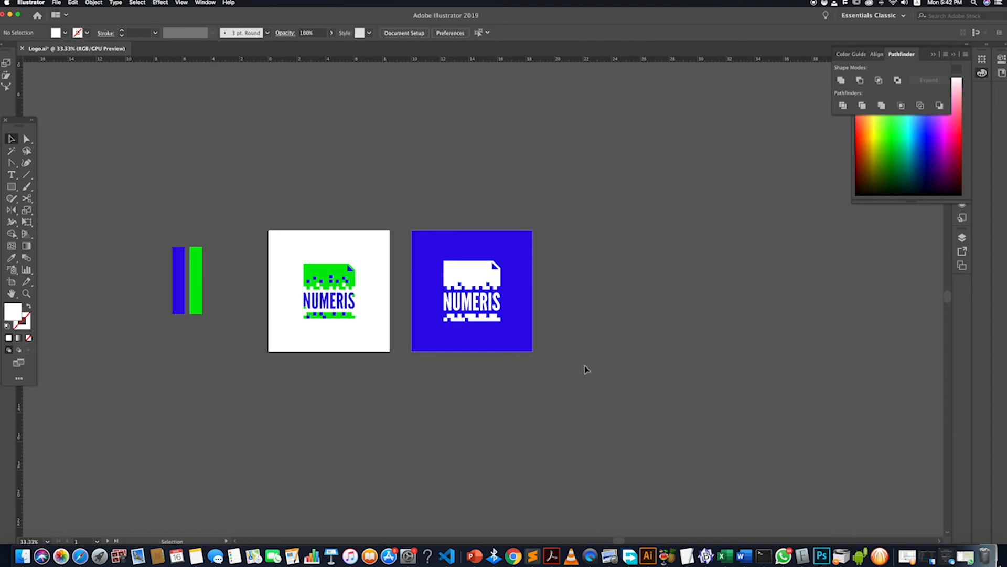
Duplicate the blue artboard with its white logo beside it, at about X 23.73 in.
scroll(572, 357, "right", 4)
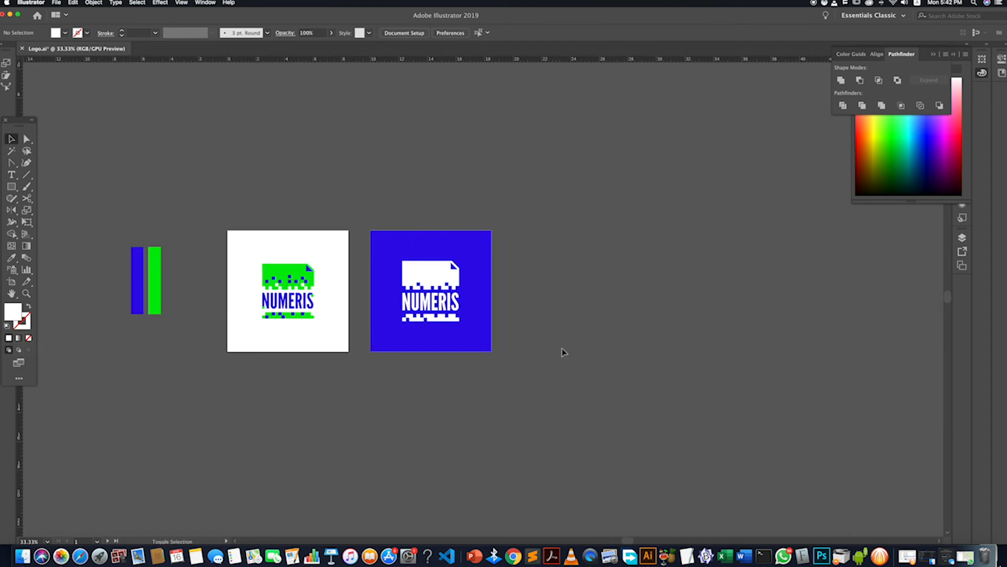
key("shift+o")
left_click_drag(461, 300, 595, 299)
Fill the third artboard's background rectangle with the green sampled from the original logo.
left_click(12, 140)
left_click(407, 348)
left_click(675, 305)
left_click(603, 334)
key("i")
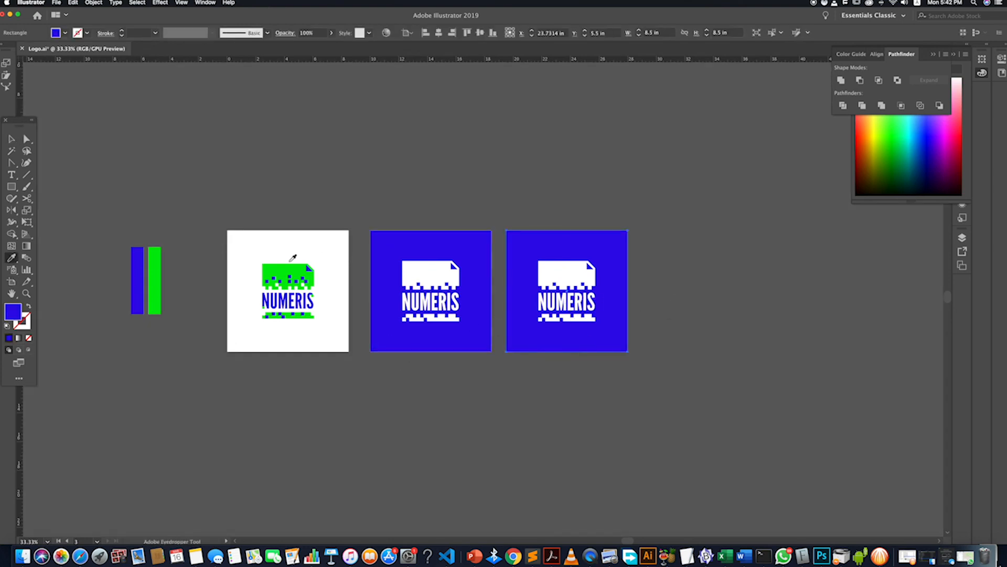
left_click(288, 266)
left_click(11, 141)
left_click(801, 387)
Set the fill of the logo on the green background to black, 000000.
left_click(643, 338)
left_click(603, 333)
left_click(598, 333, "shift")
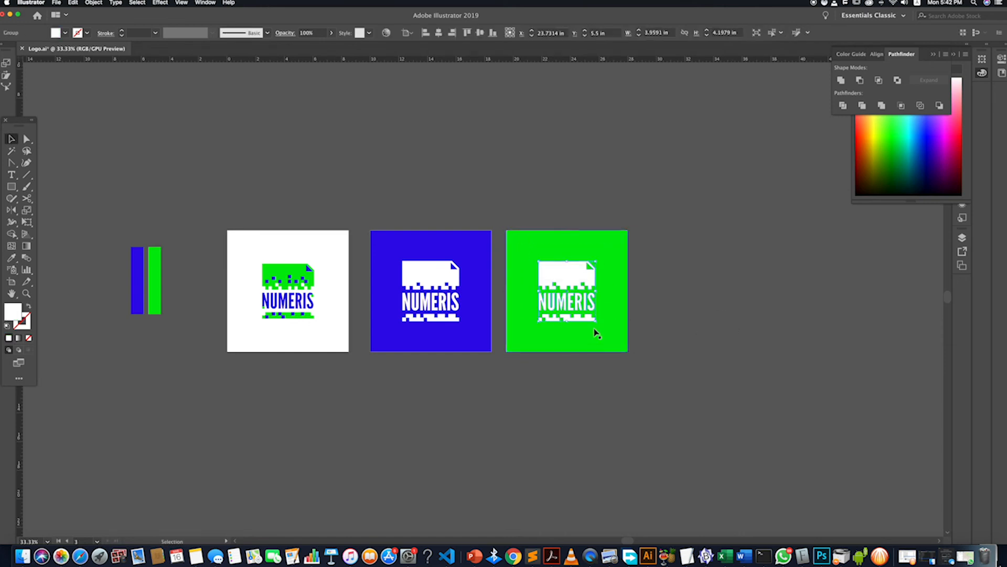
key("i")
double_click(14, 315)
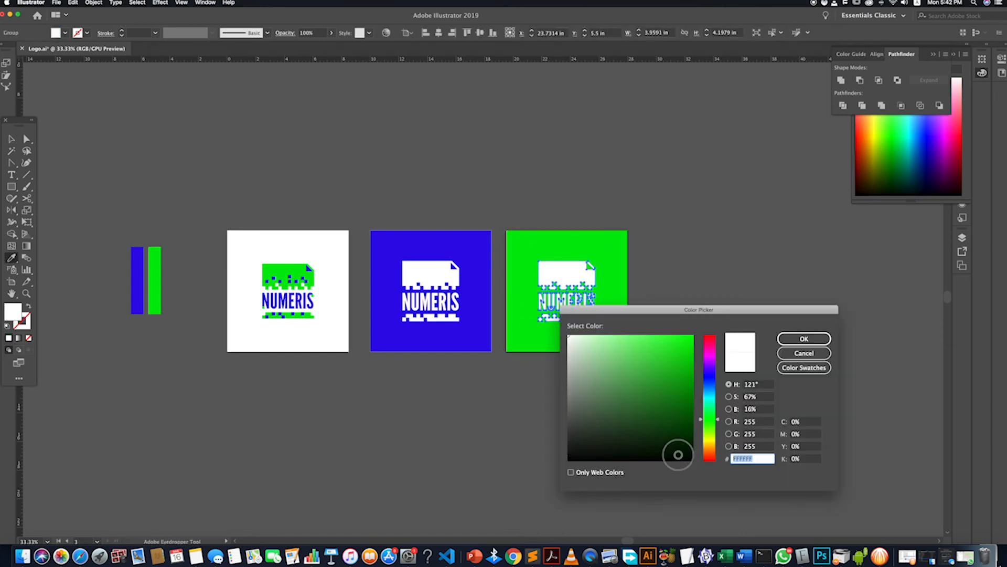
left_click_drag(685, 451, 694, 462)
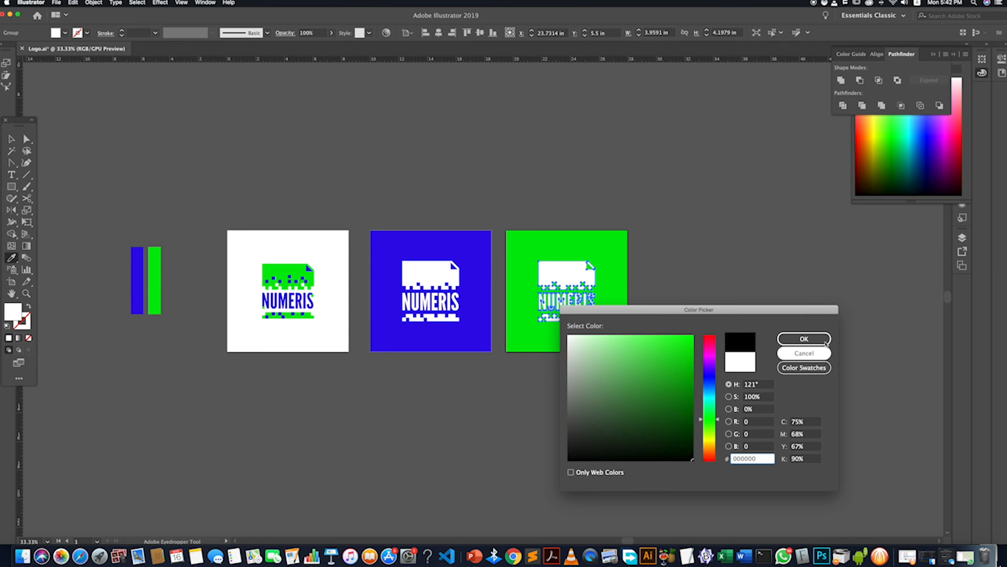
left_click(804, 339)
left_click(11, 139)
left_click(329, 176)
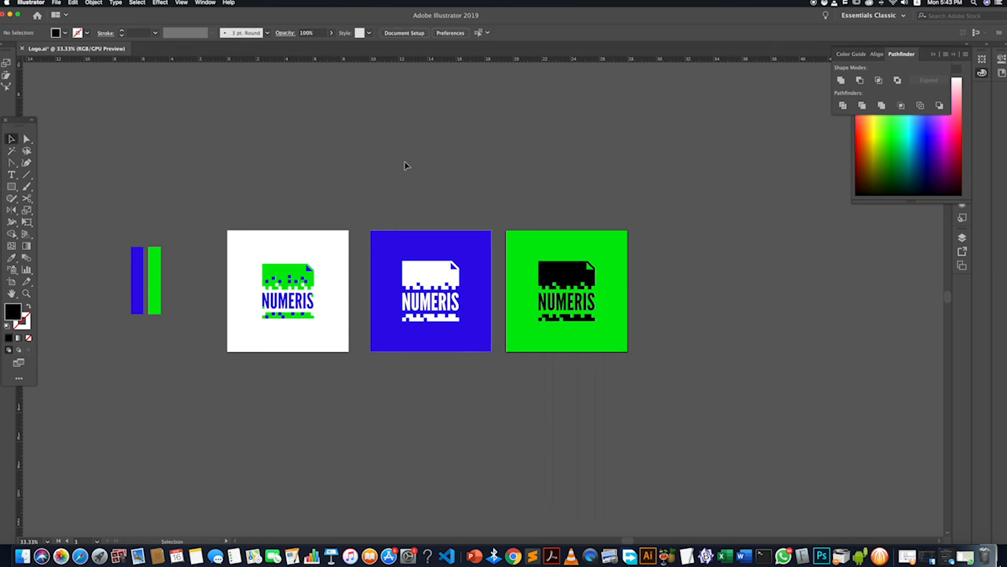
scroll(577, 347, "down", 2)
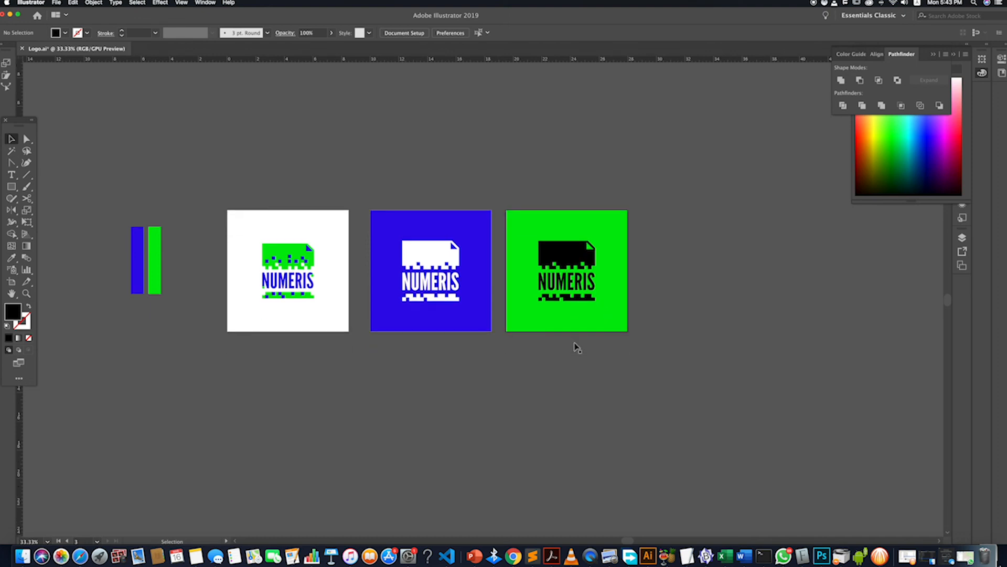